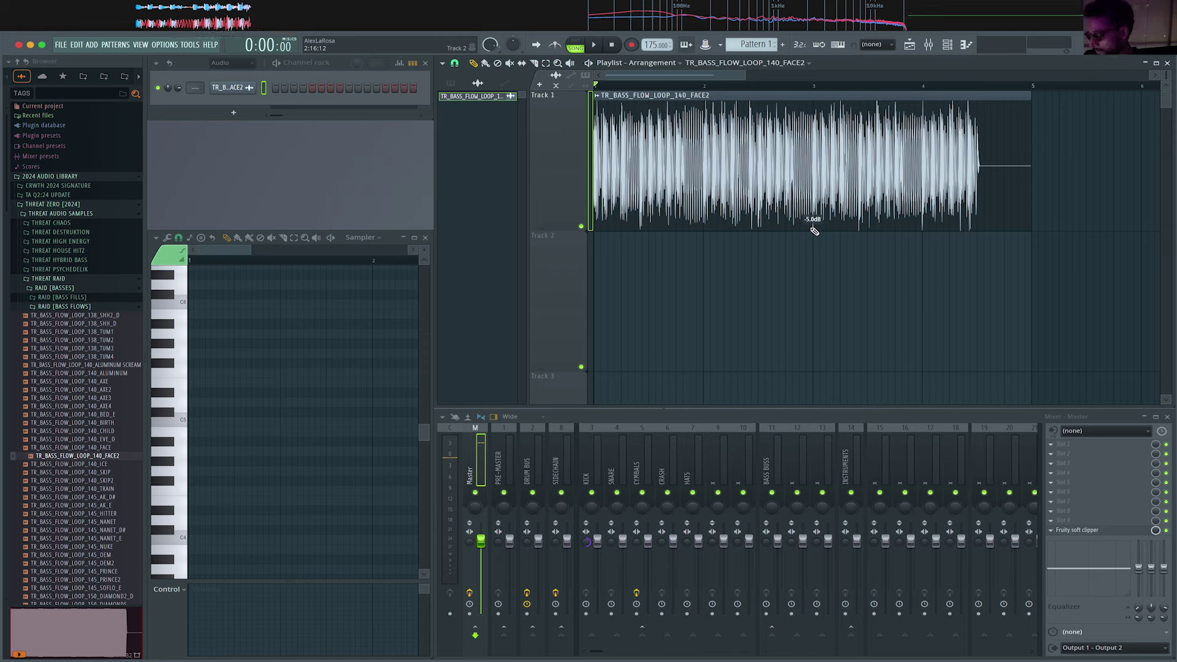
Lower the TR_BASS_FLOW_LOOP_140_FACE2 clip's volume to -6.5 dB.
drag(812, 227, 812, 232)
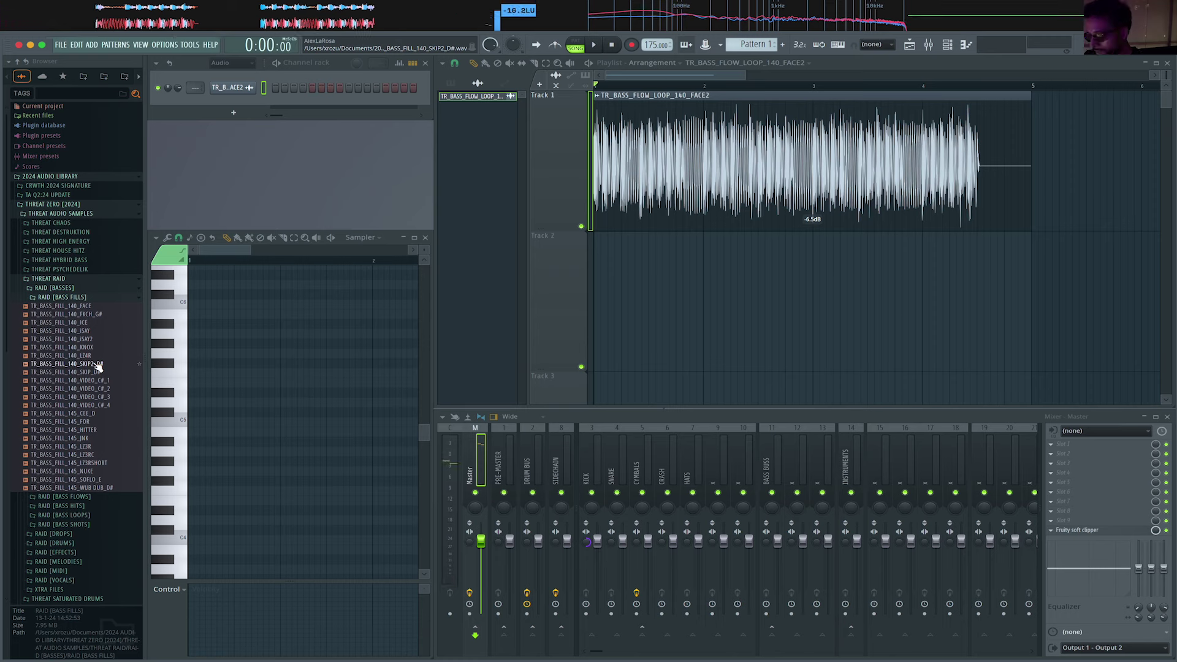
Audition samples in the RAID [BASS FILLS] folder and place TR_BASS_FILL_145_LZ3RC on Track 2 where the bass loop's audio ends.
click(95, 364)
click(95, 371)
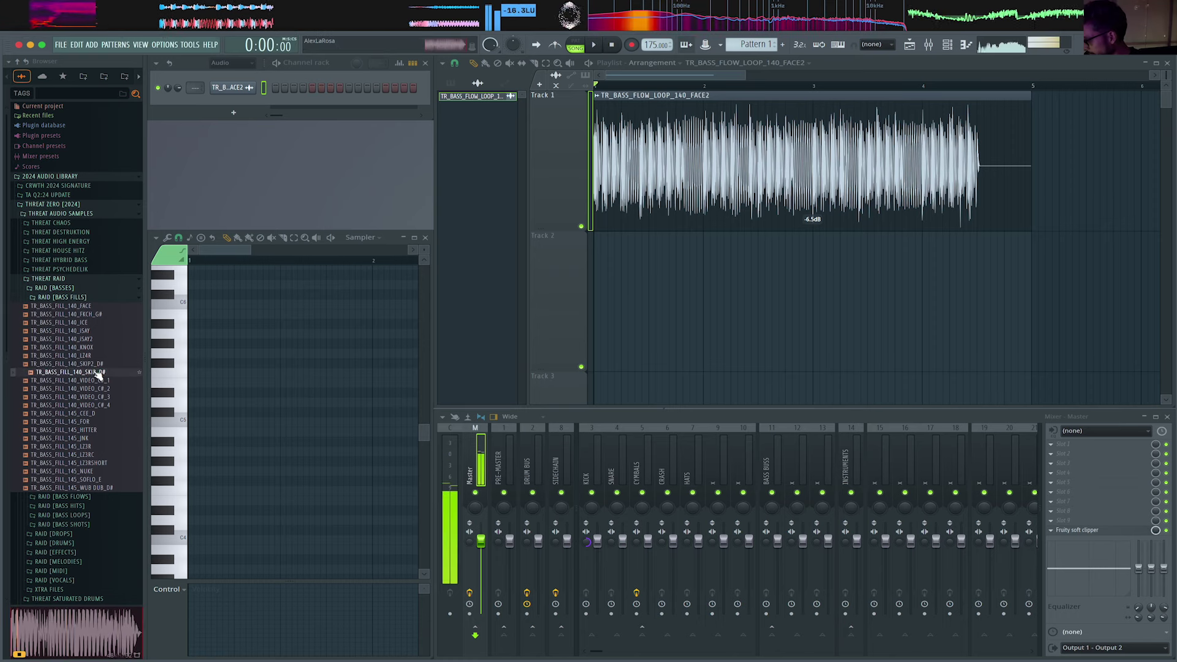
click(92, 349)
click(95, 356)
click(108, 405)
click(109, 455)
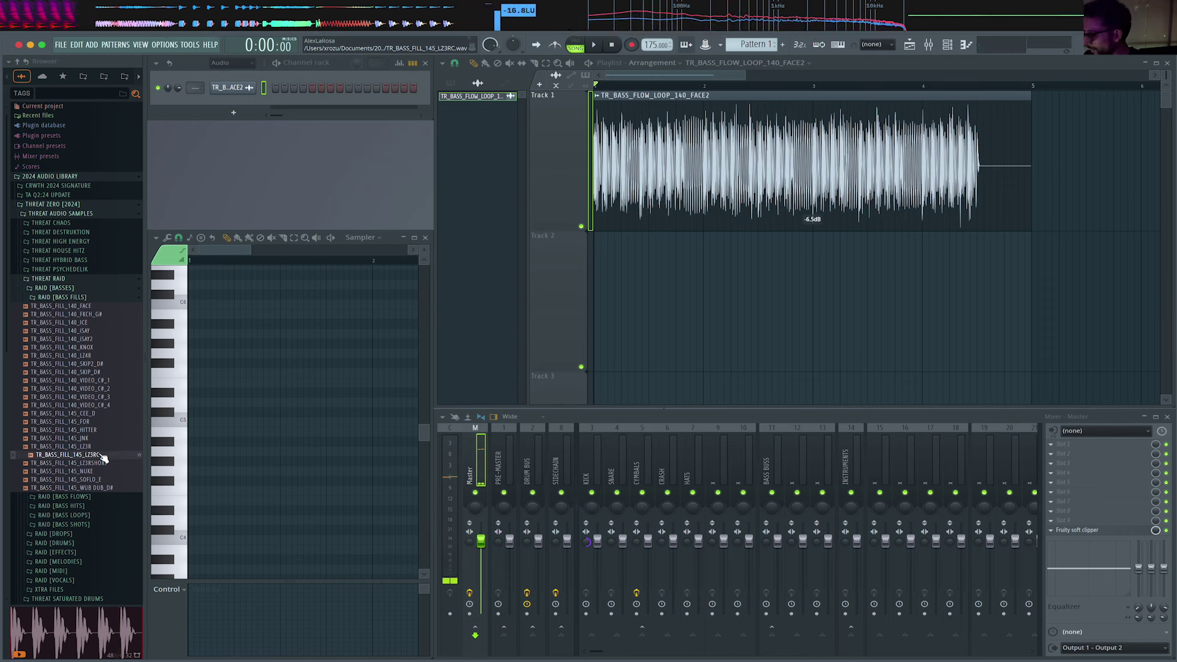
drag(775, 444, 976, 253)
scroll(1024, 273, up, 3)
scroll(1023, 273, up, 2)
click(834, 237)
click(832, 241)
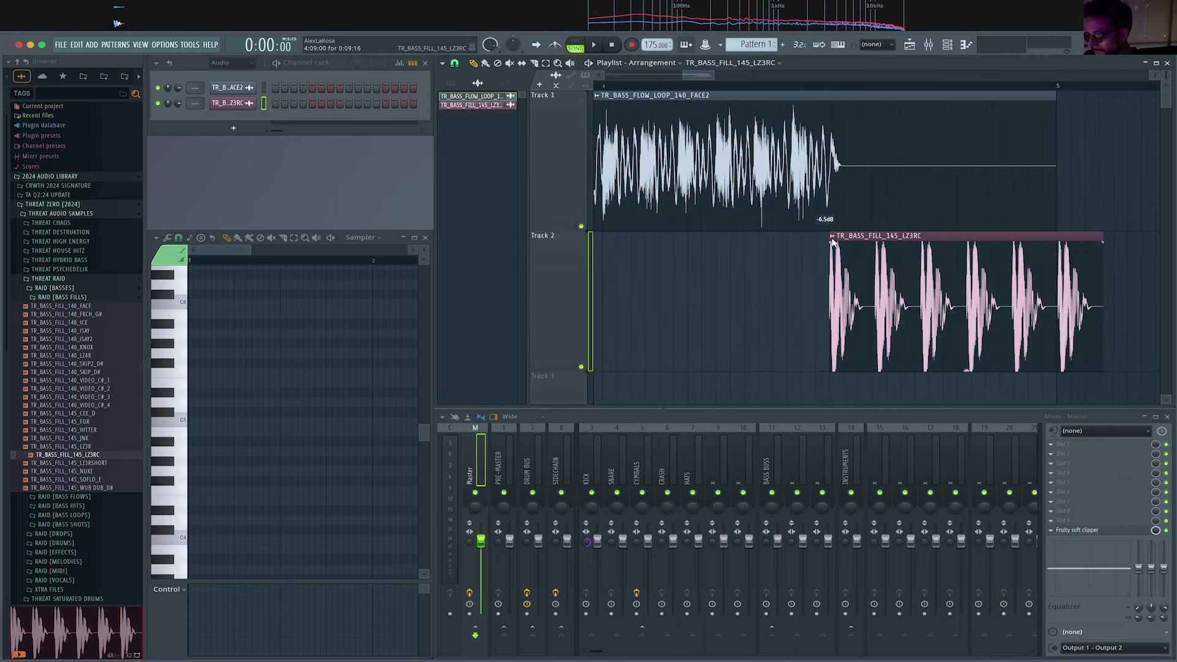
Fit the TR_BASS_FILL_145_LZ3RC clip to the project tempo with a source tempo of 145 BPM and play back the arrangement.
click(833, 236)
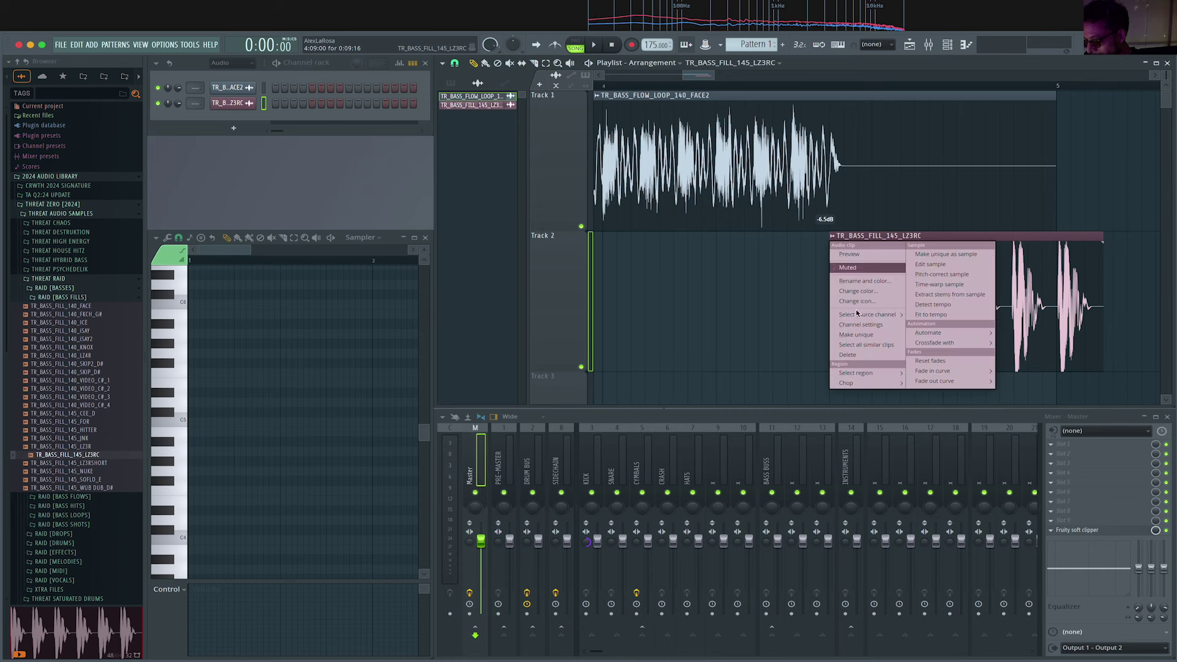
click(932, 314)
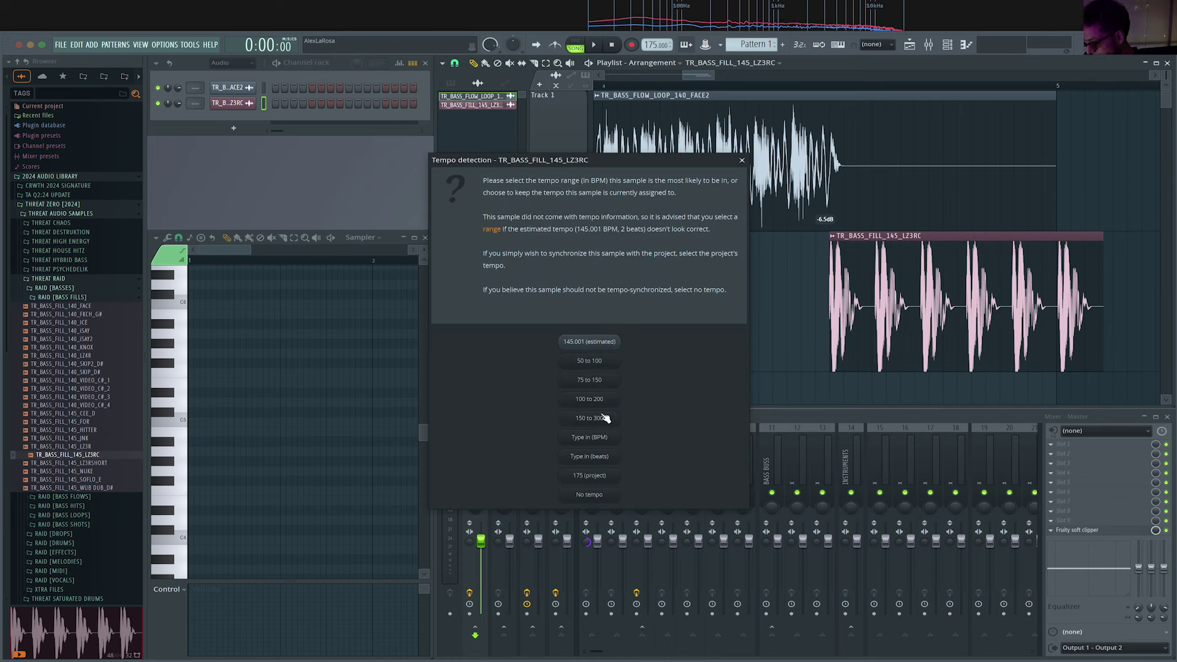
click(589, 438)
text(1)
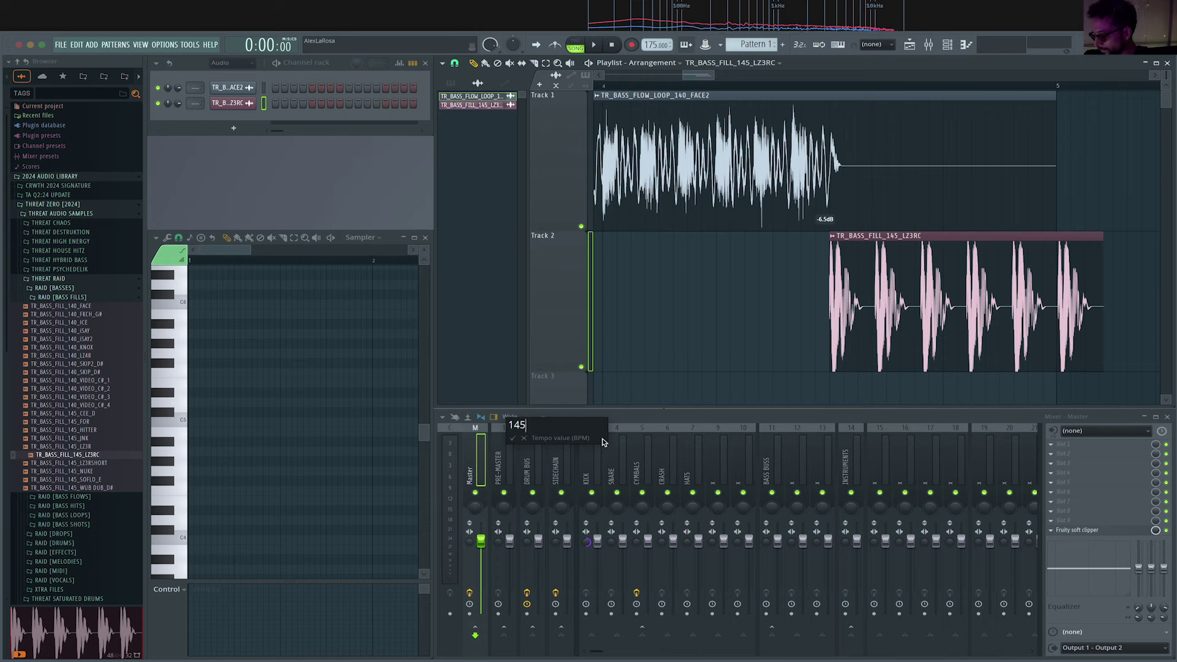
text(45)
key(Return)
key(space)
scroll(882, 338, down, 5)
scroll(882, 338, down, 1)
scroll(768, 354, up, 3)
scroll(769, 354, down, 3)
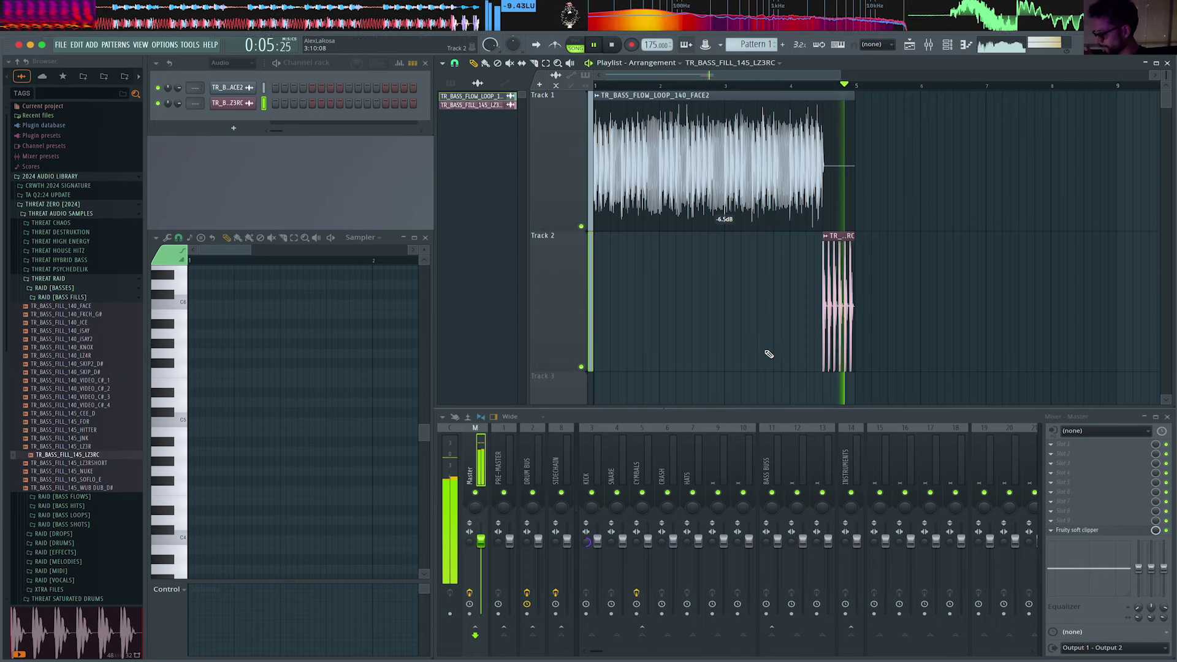
Browse to the RAID [DRUM LOOPS] folder under RAID [DRUMS] and audition its loops, up to TR_DRUM_LOOP_150_SIT.
click(80, 298)
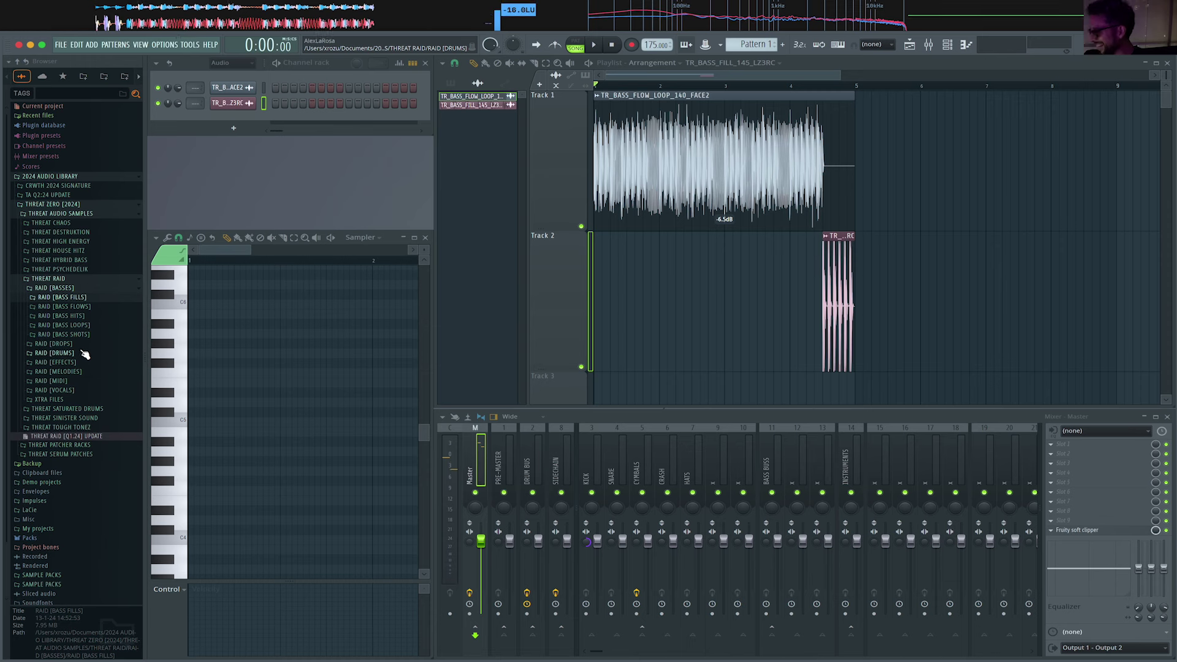
click(82, 345)
click(75, 344)
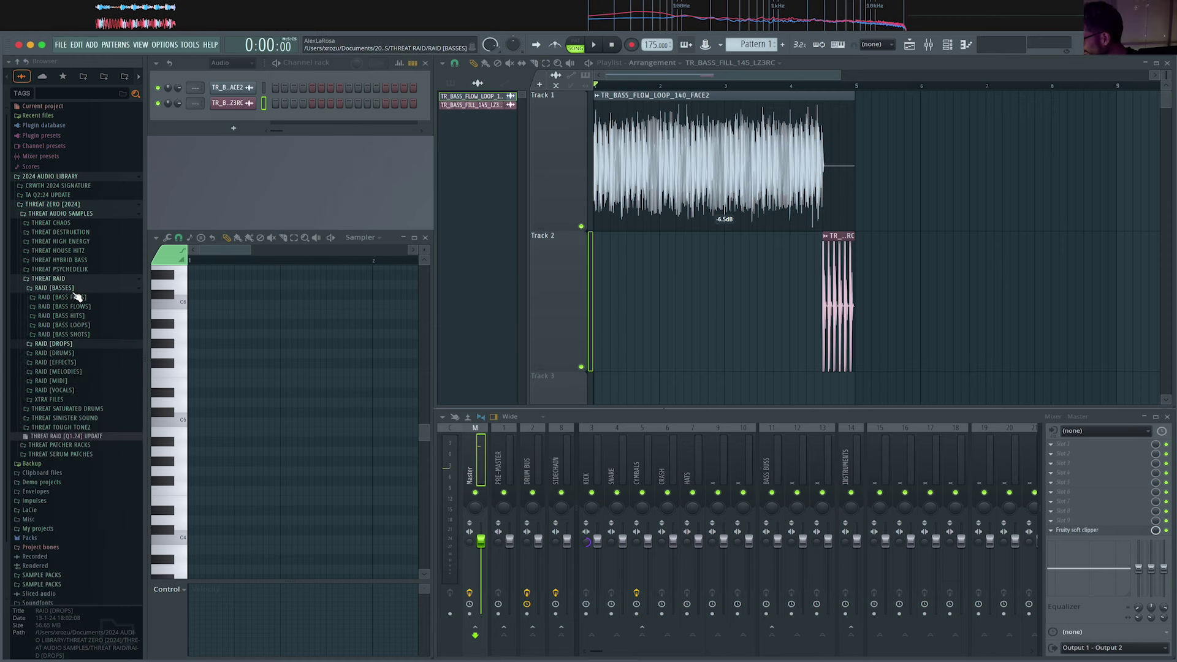
click(76, 290)
click(74, 306)
click(92, 376)
click(90, 417)
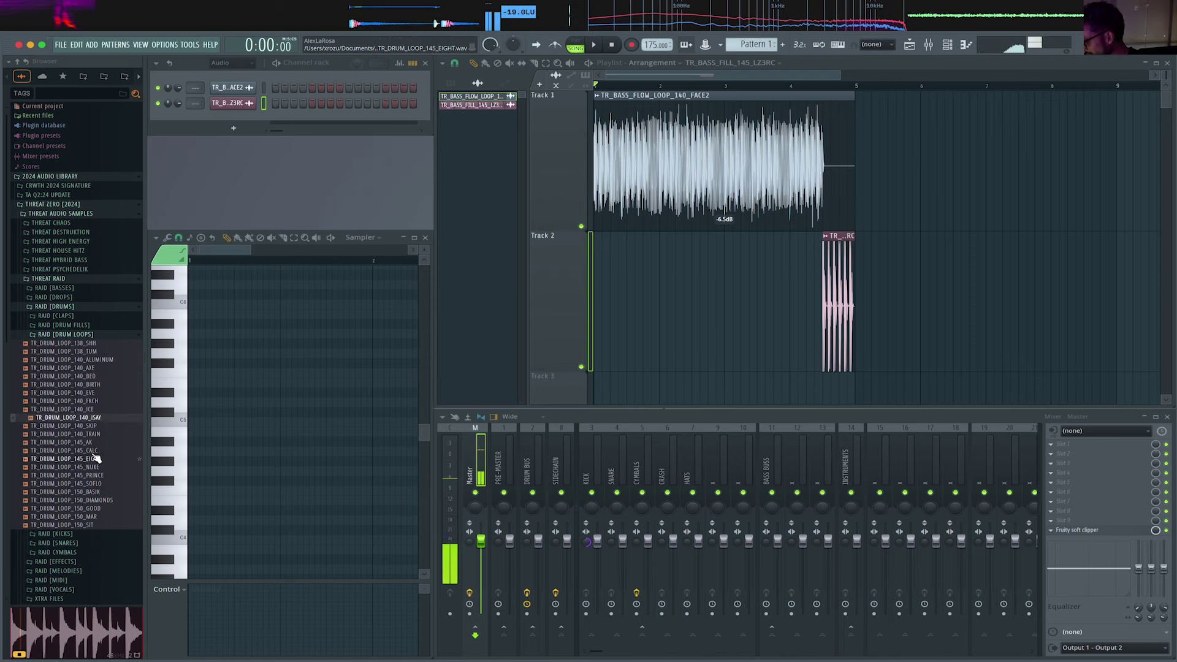
click(96, 476)
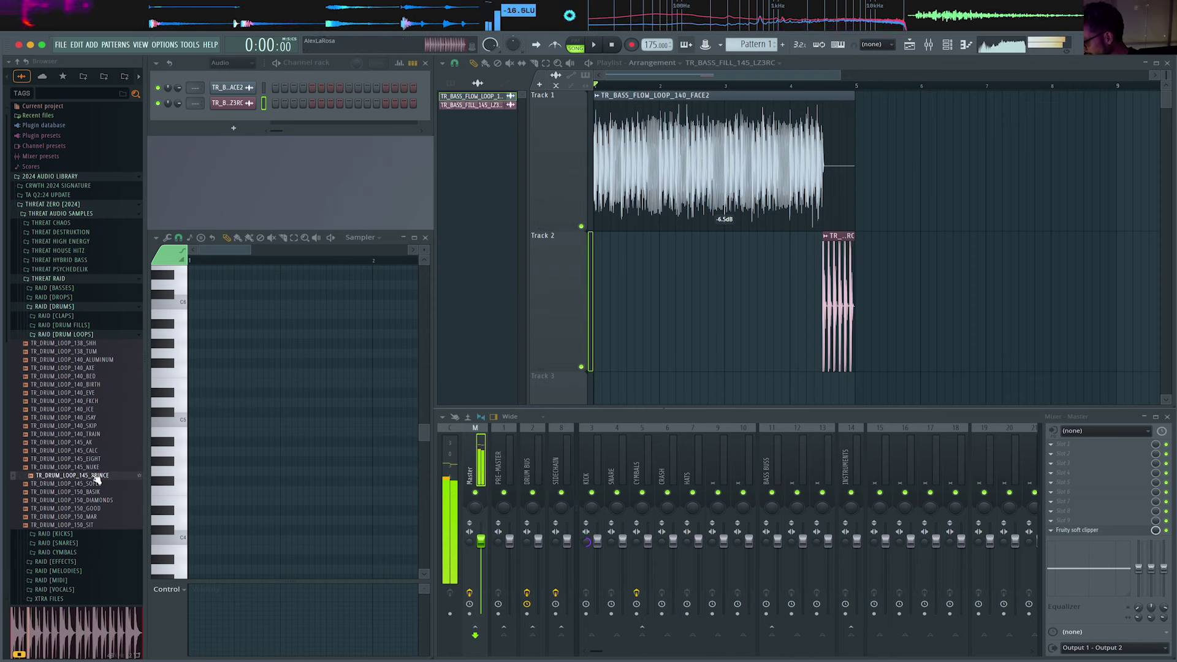
click(96, 500)
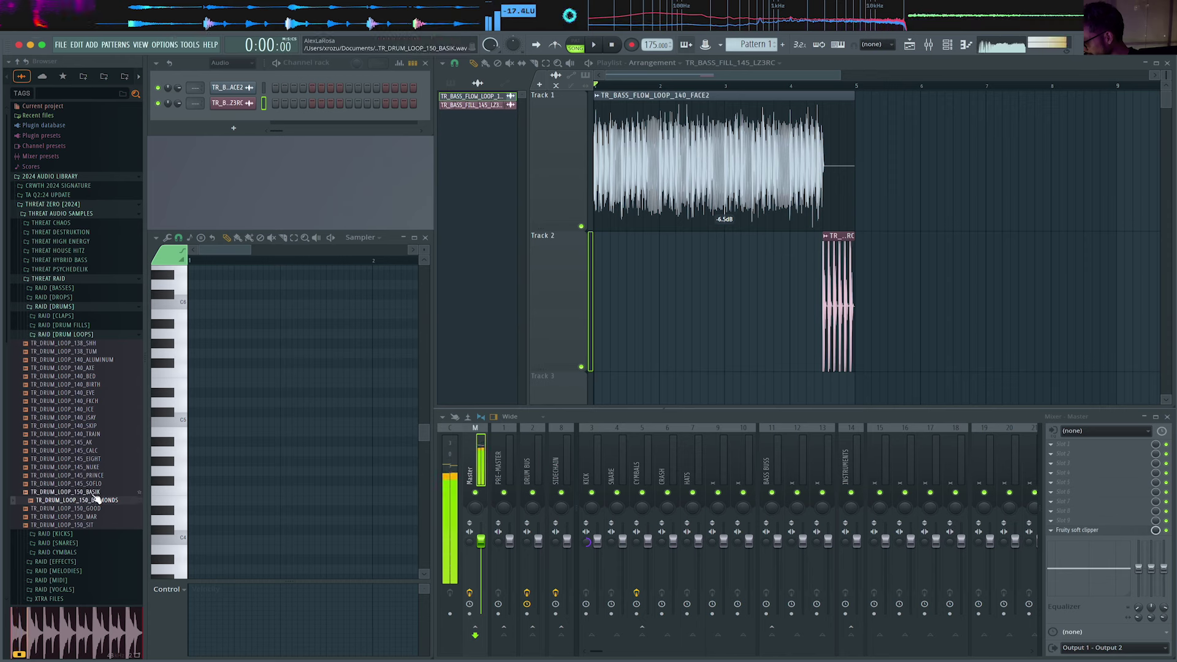
click(95, 492)
click(95, 508)
click(95, 516)
click(95, 525)
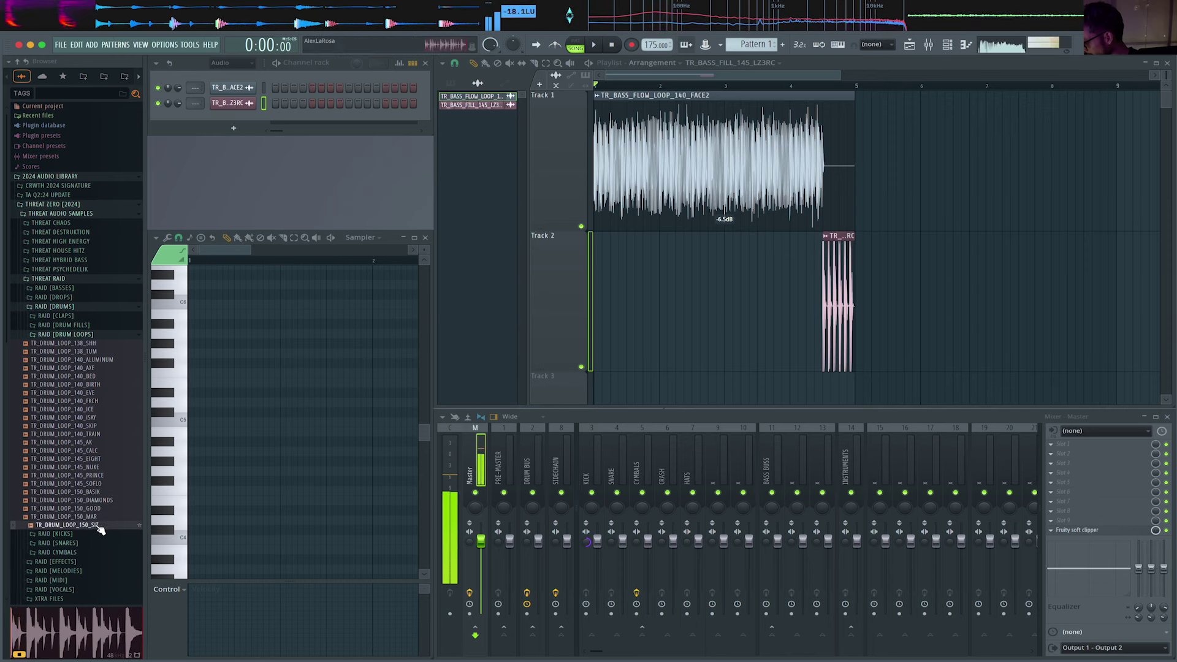
Place the TR_DRUM_LOOP_150_SIT sample on Track 3 at the start of the playlist.
drag(95, 527, 678, 378)
scroll(801, 215, down, 3)
drag(798, 179, 726, 187)
scroll(722, 207, up, 4)
scroll(723, 207, down, 4)
scroll(621, 155, up, 2)
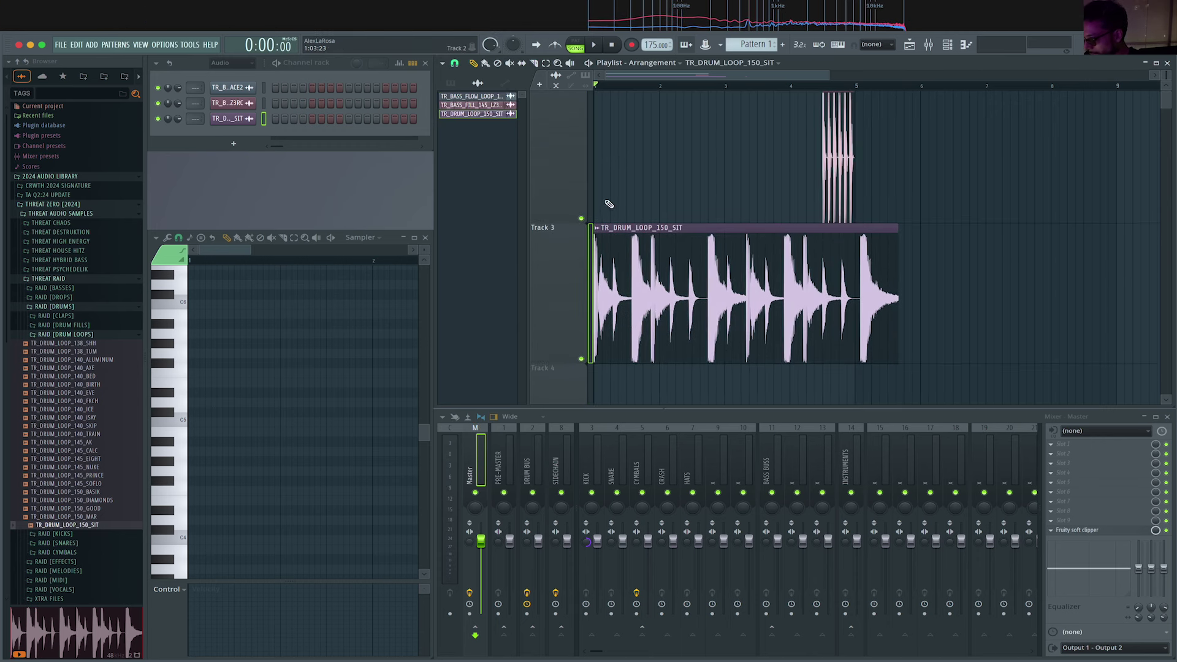
Fit the drum loop clip to the project tempo with a source tempo of 150 BPM and listen to the result.
click(599, 229)
click(733, 310)
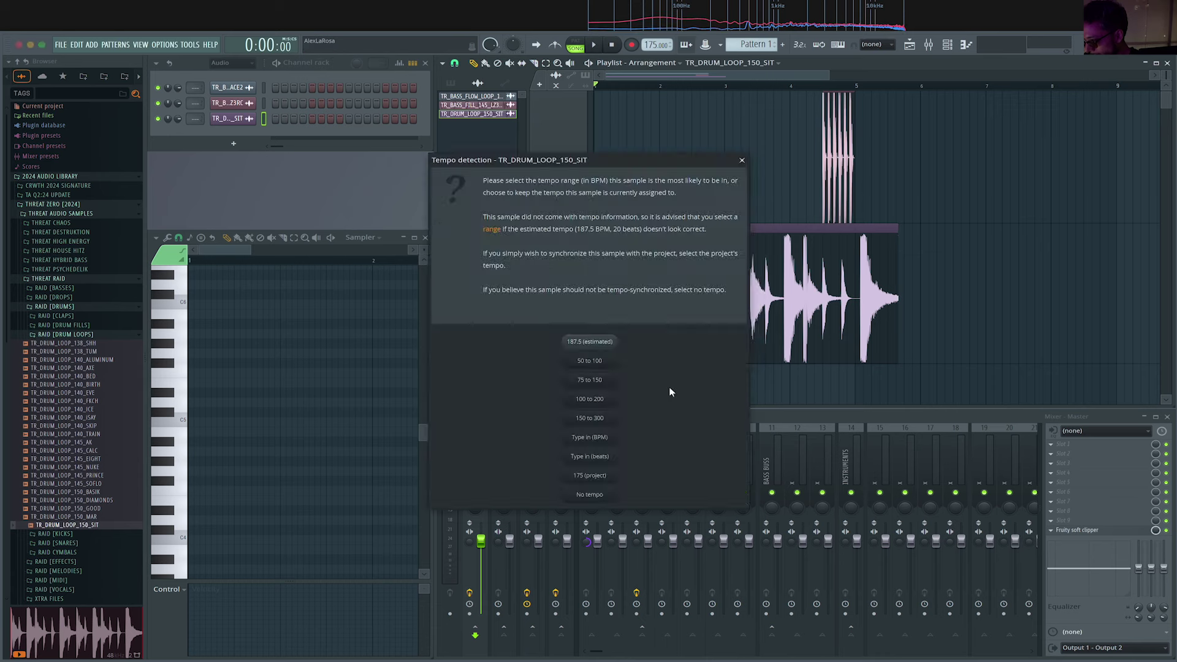
click(603, 437)
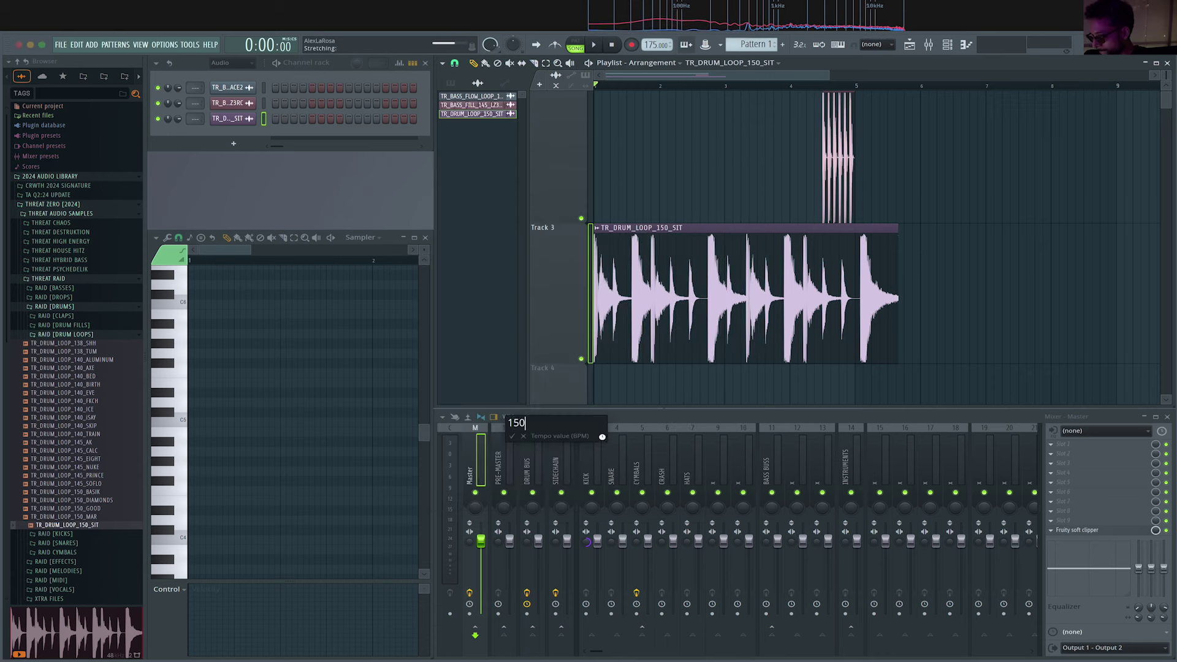
text(150)
key(Return)
key(space)
scroll(559, 288, up, 2)
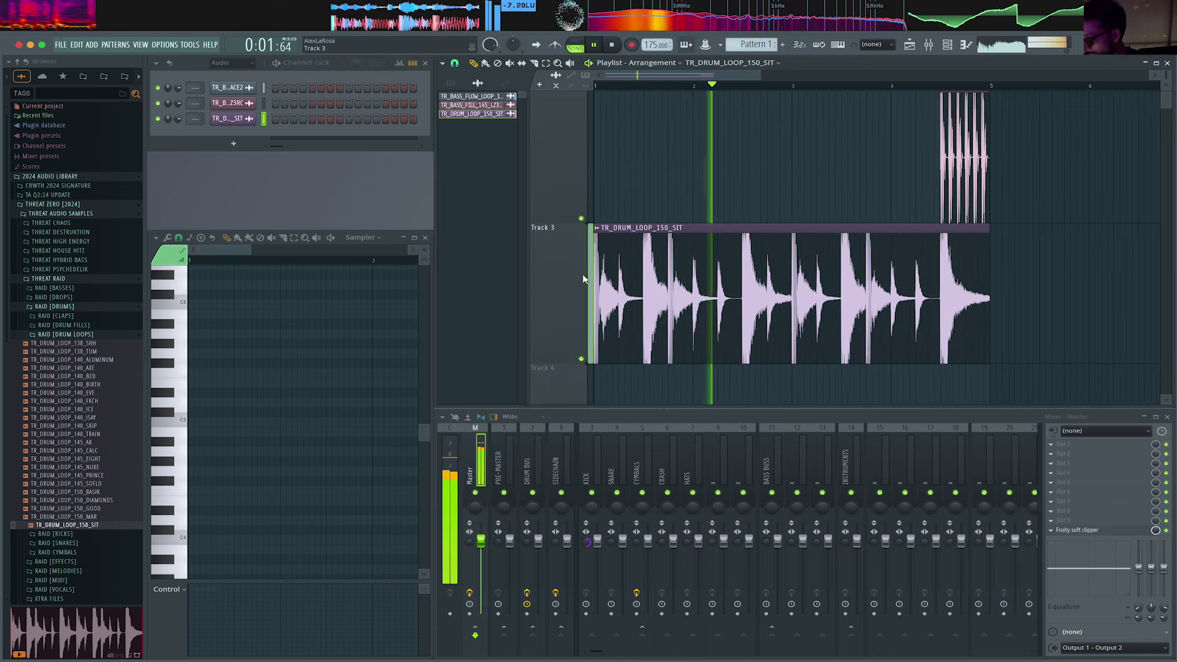
key(space)
Stretch the drum loop clip on Track 3 down to exactly two bars, playing it back to check the timing.
drag(981, 238, 792, 237)
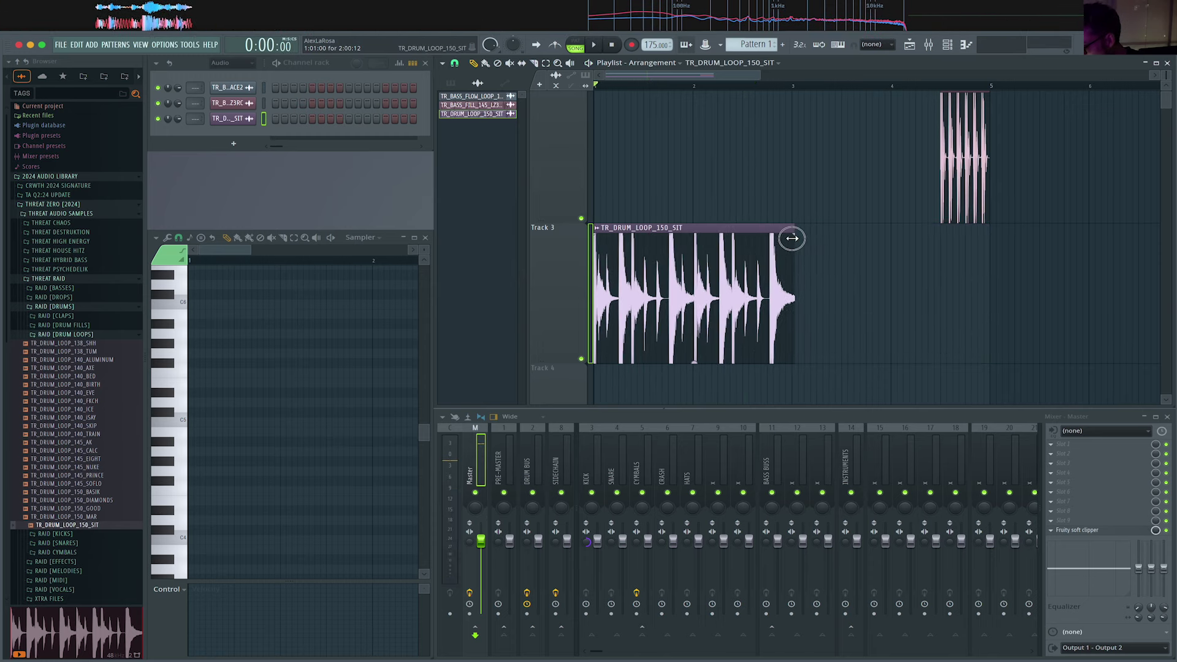
key(space)
scroll(574, 299, up, 2)
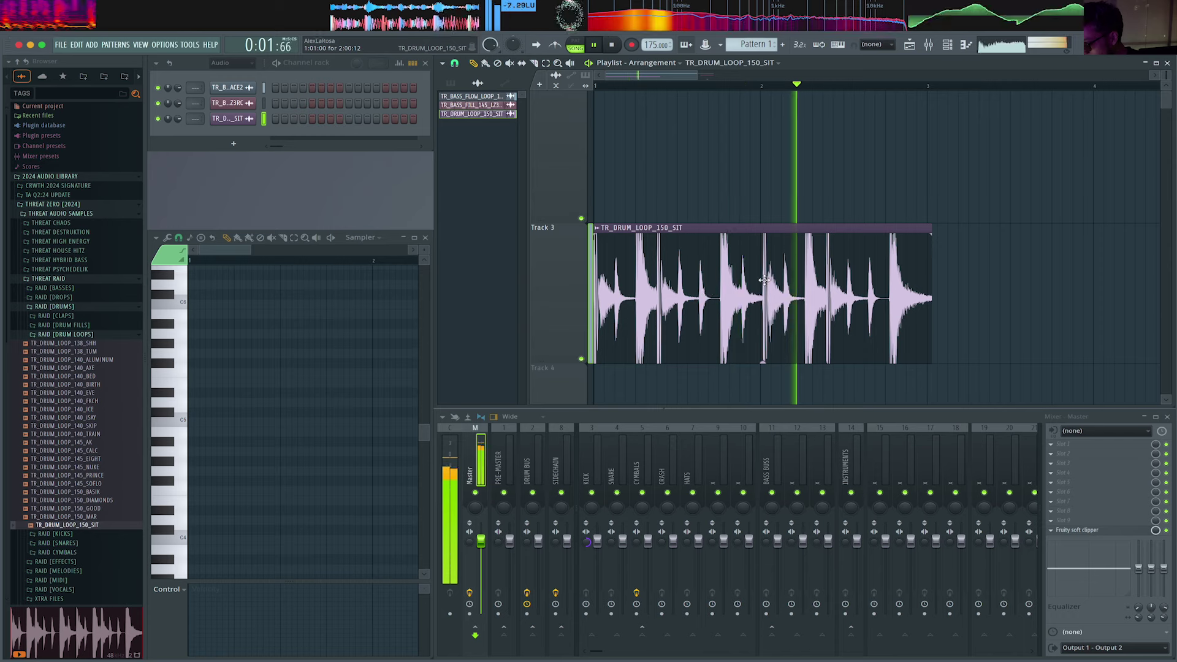
key(space)
drag(928, 228, 923, 228)
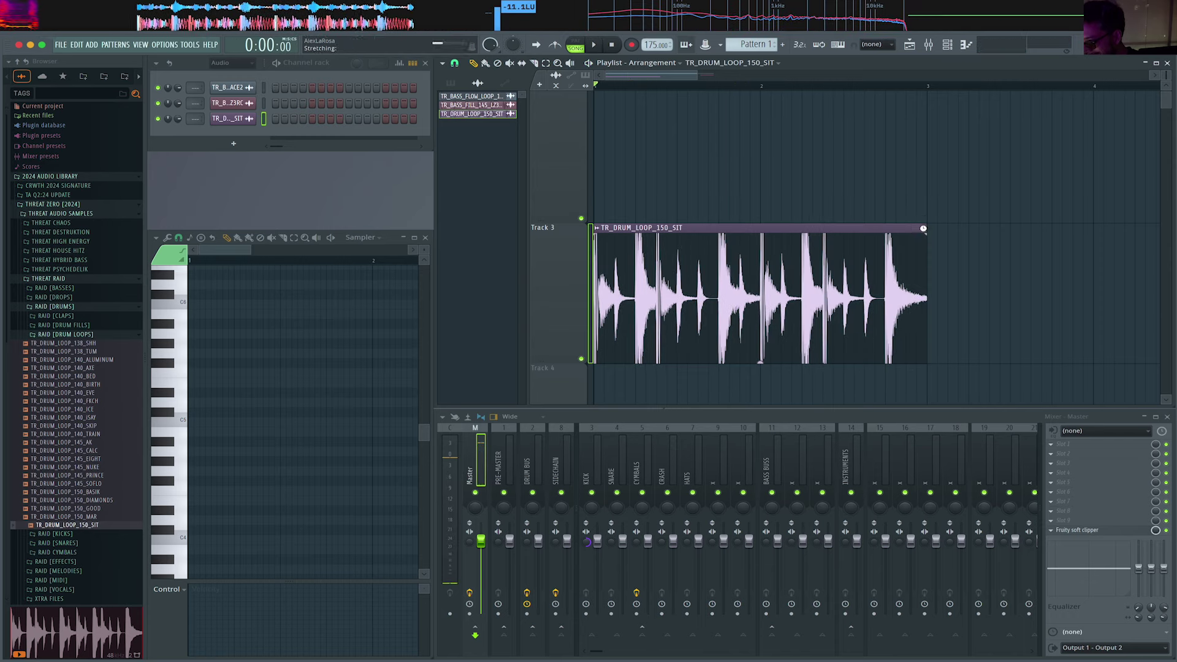
key(space)
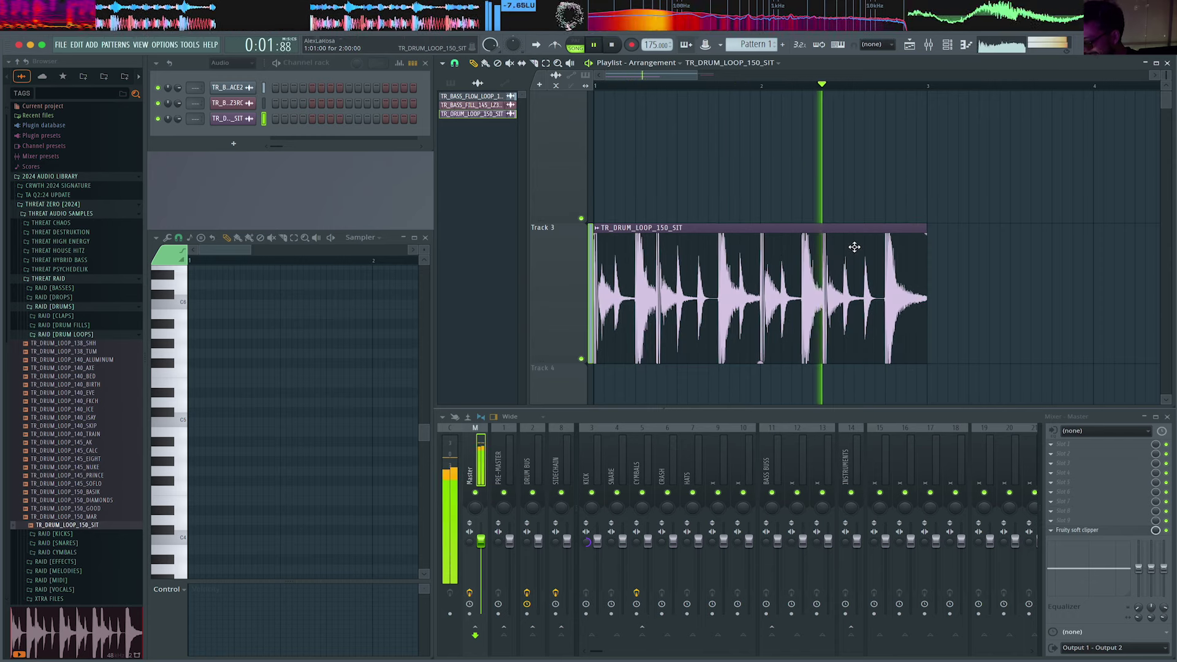
key(space)
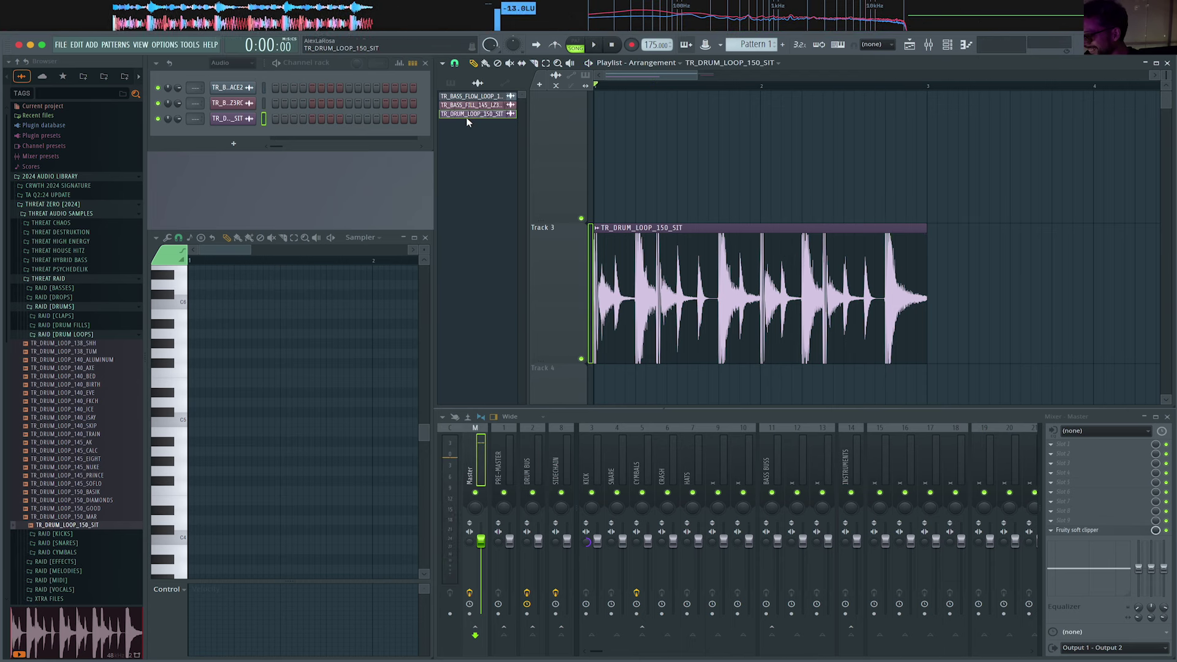
Delete the TR_DRUM_LOOP_150_SIT audio clip from the project.
right_click(490, 120)
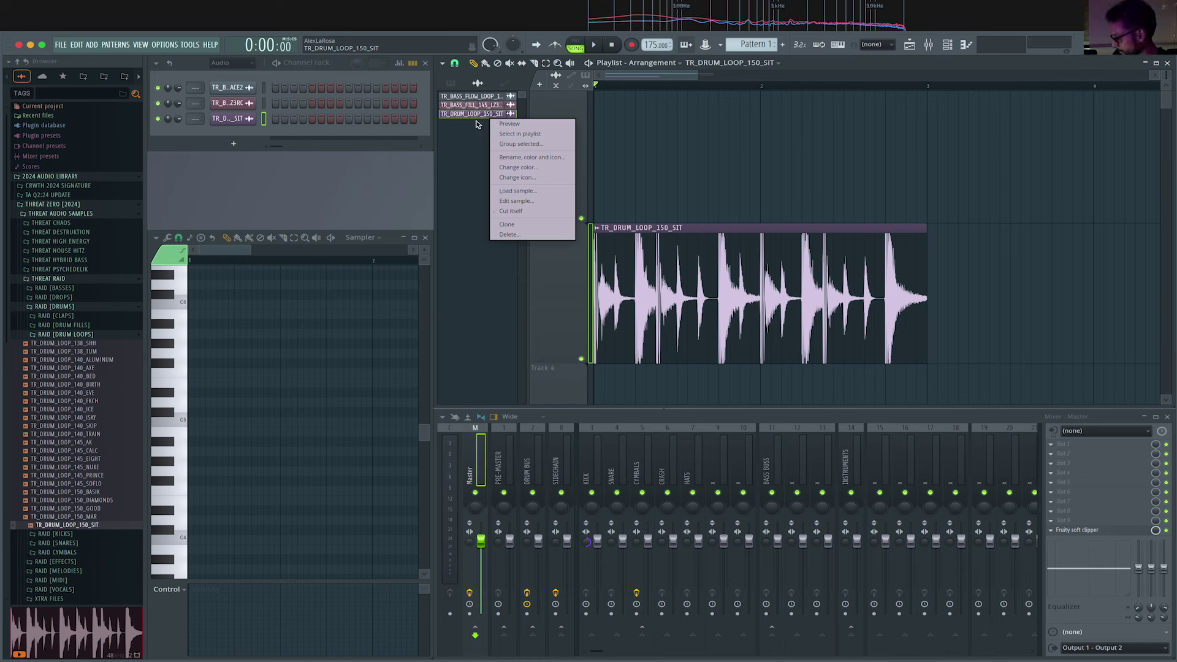
click(109, 526)
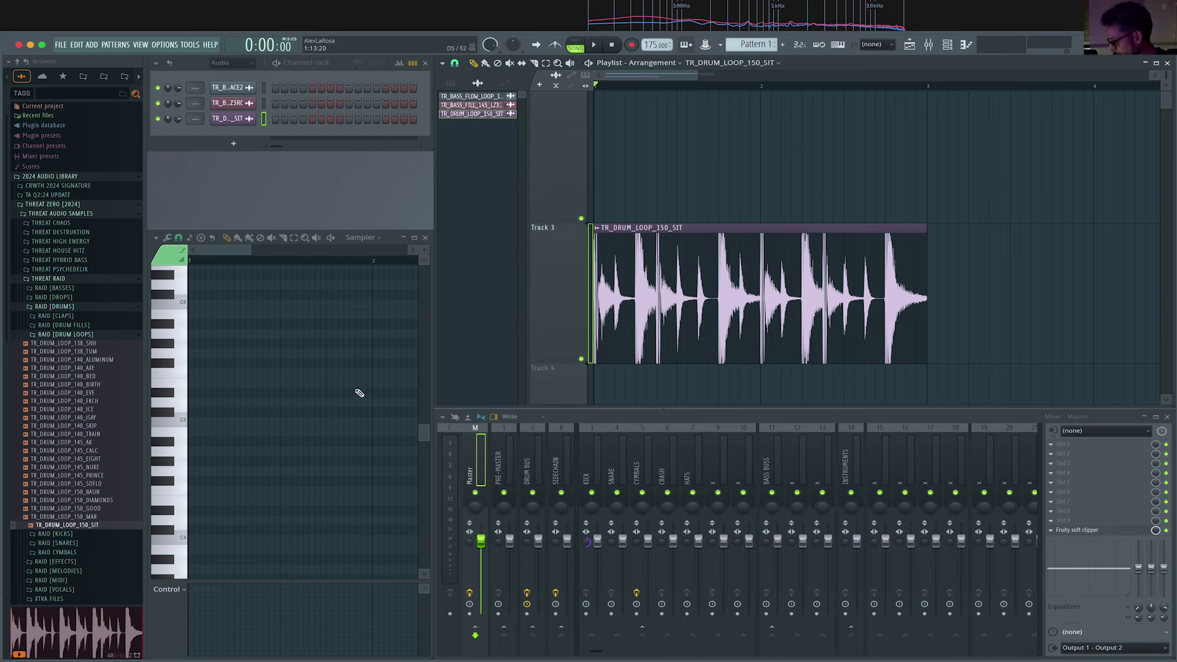
right_click(480, 115)
click(517, 228)
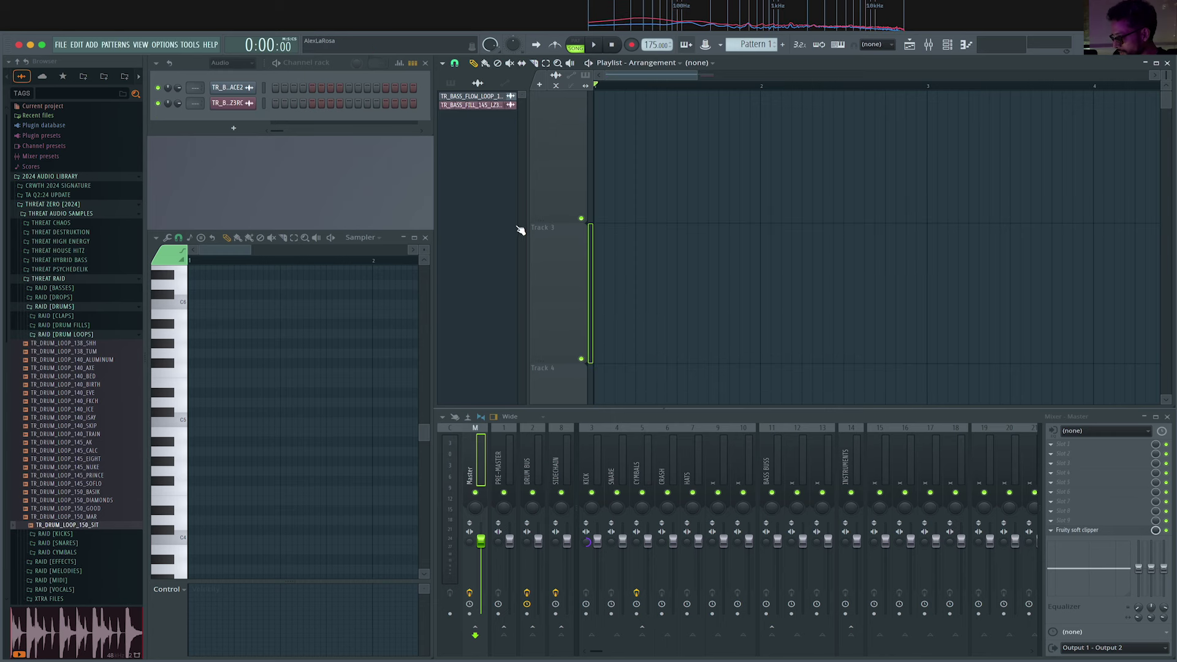
Audition samples in the RAID [KICKS] folder, place TR_KICK_ICE at the start of Track 2, and play it with the bass loop.
click(89, 336)
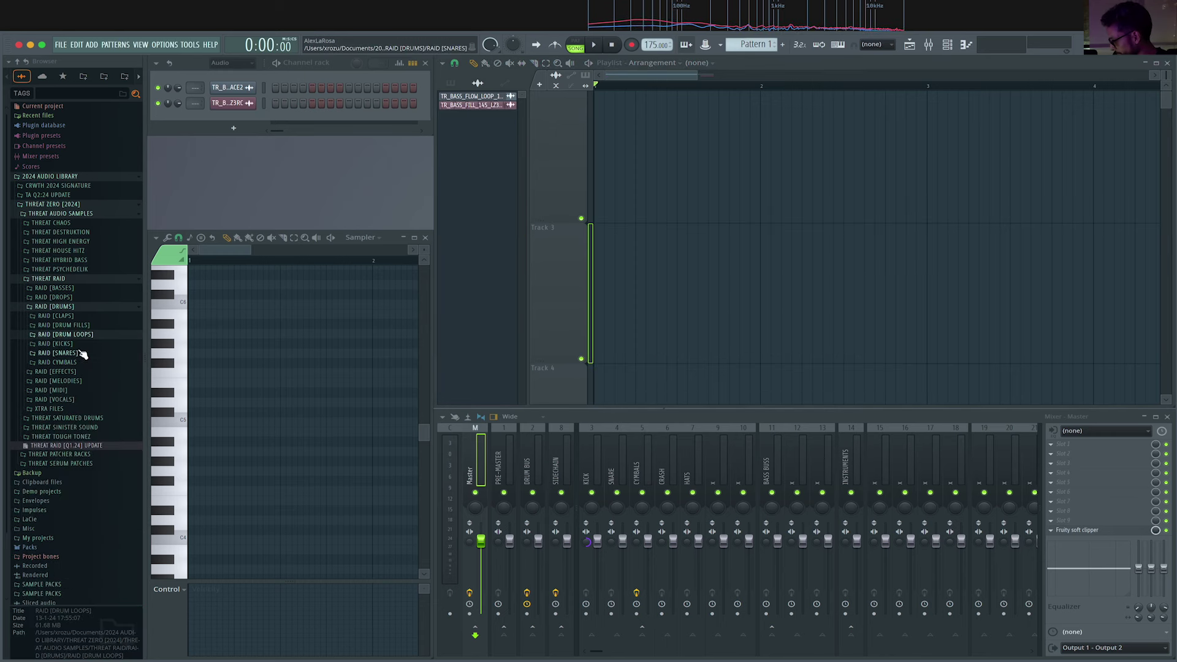
click(68, 344)
click(81, 369)
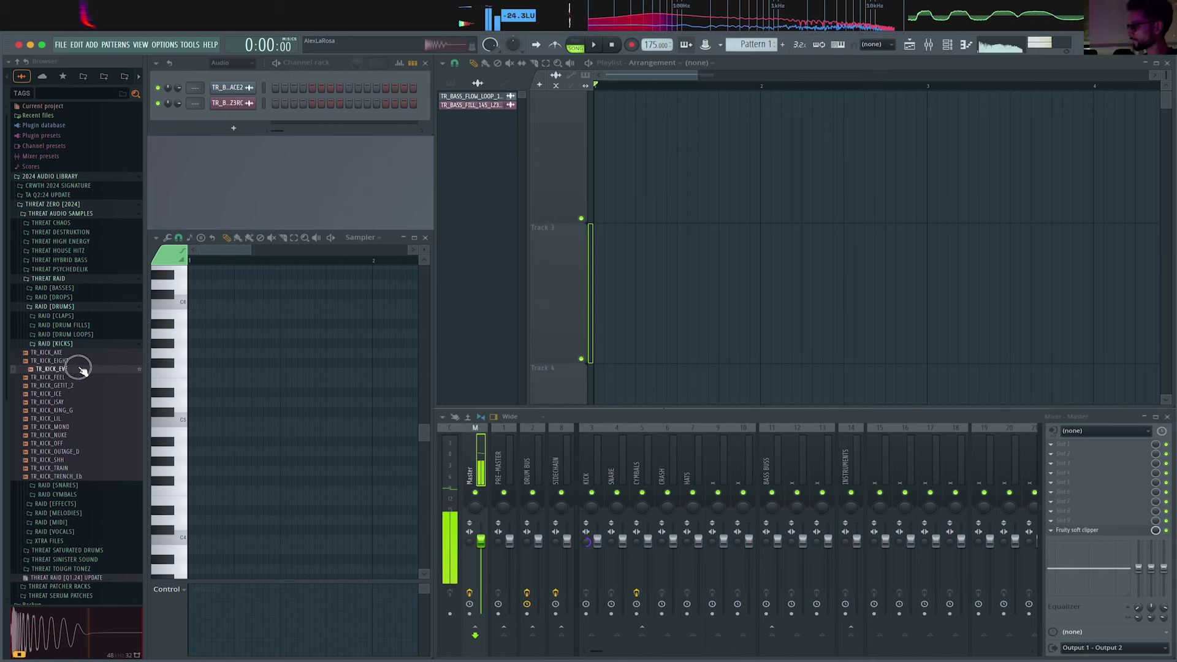
key(Down)
key(Down)
key(Down)
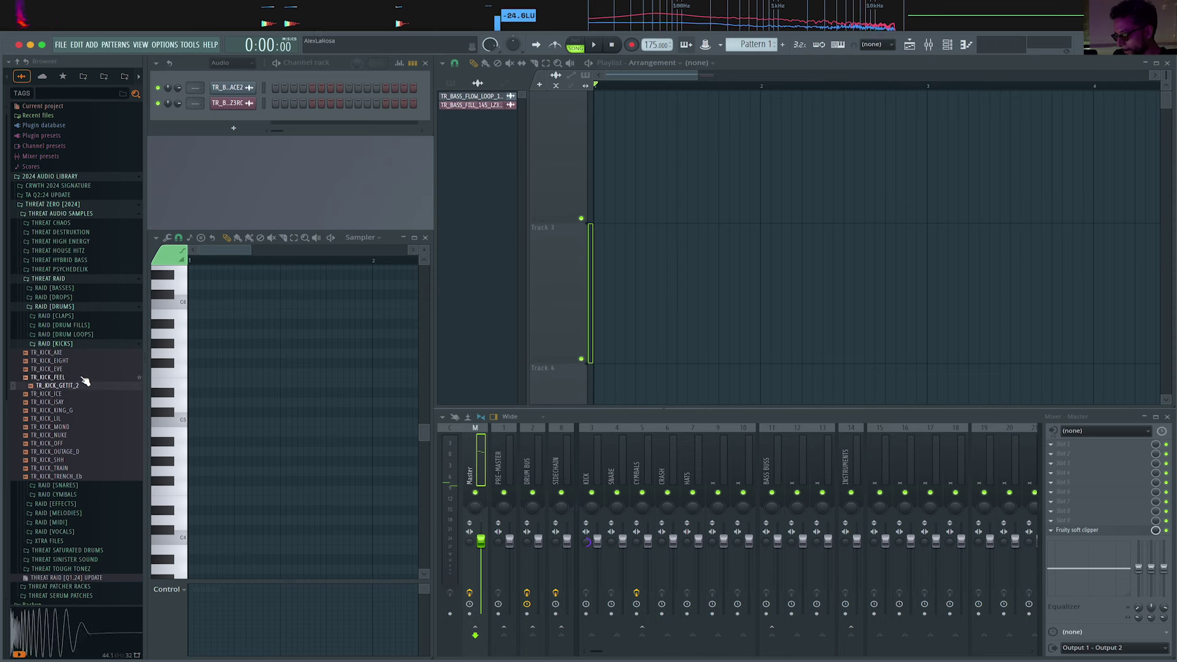
key(Up)
key(Down)
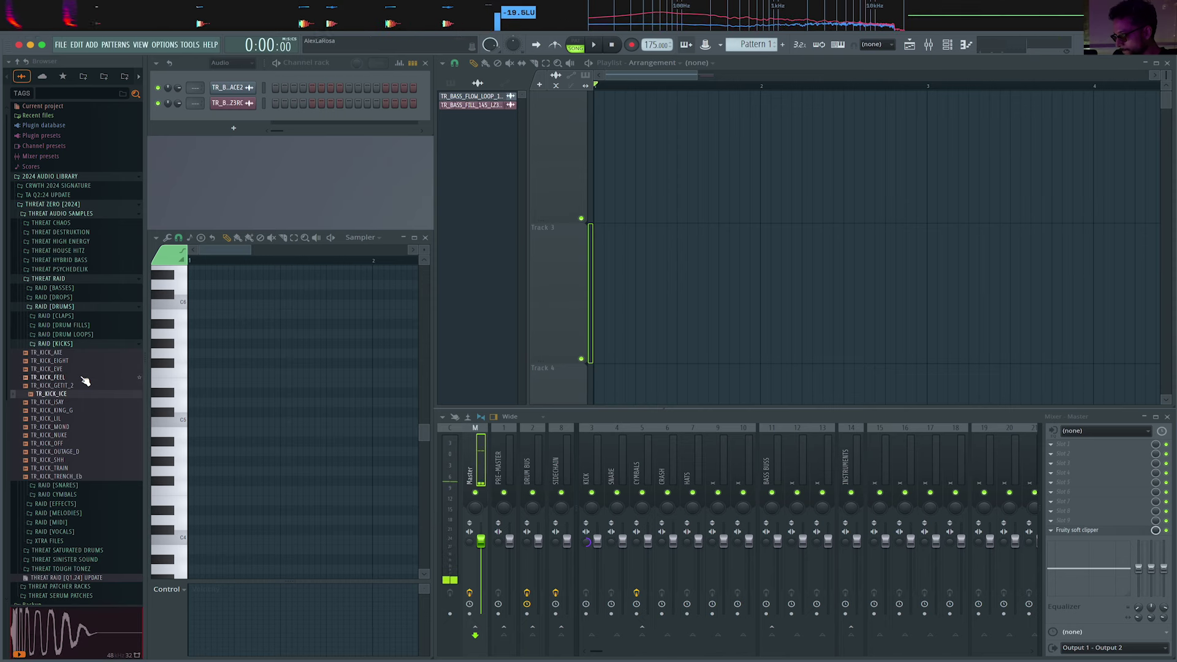
drag(89, 397, 614, 160)
drag(618, 251, 572, 270)
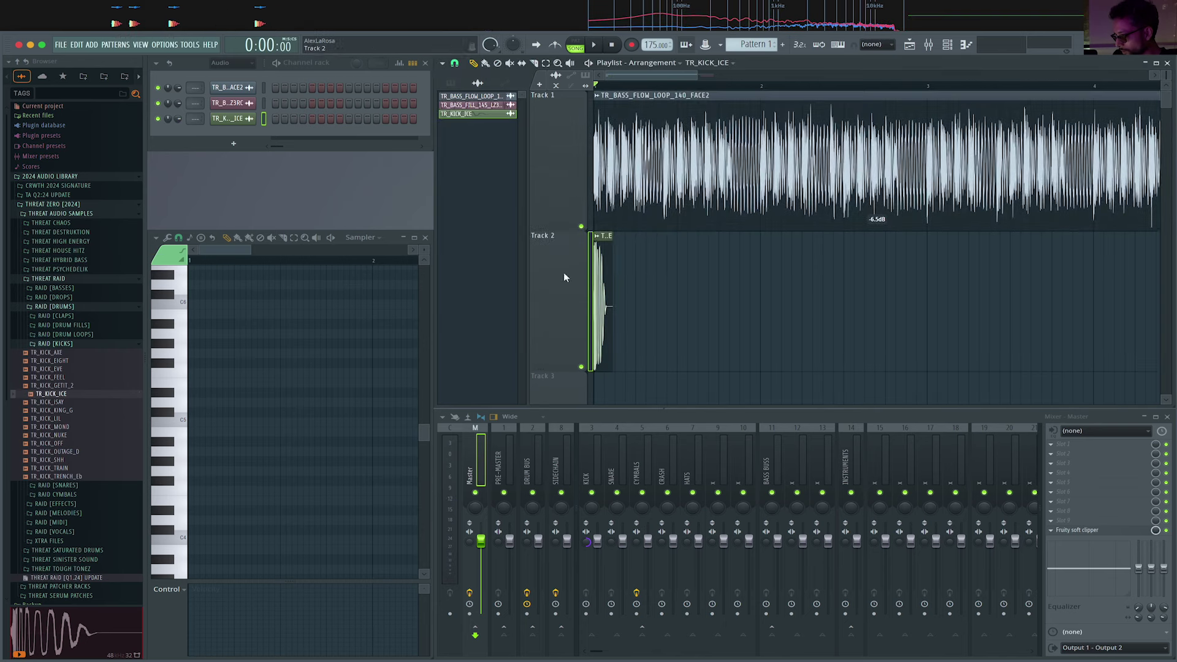
key(space)
key(space)
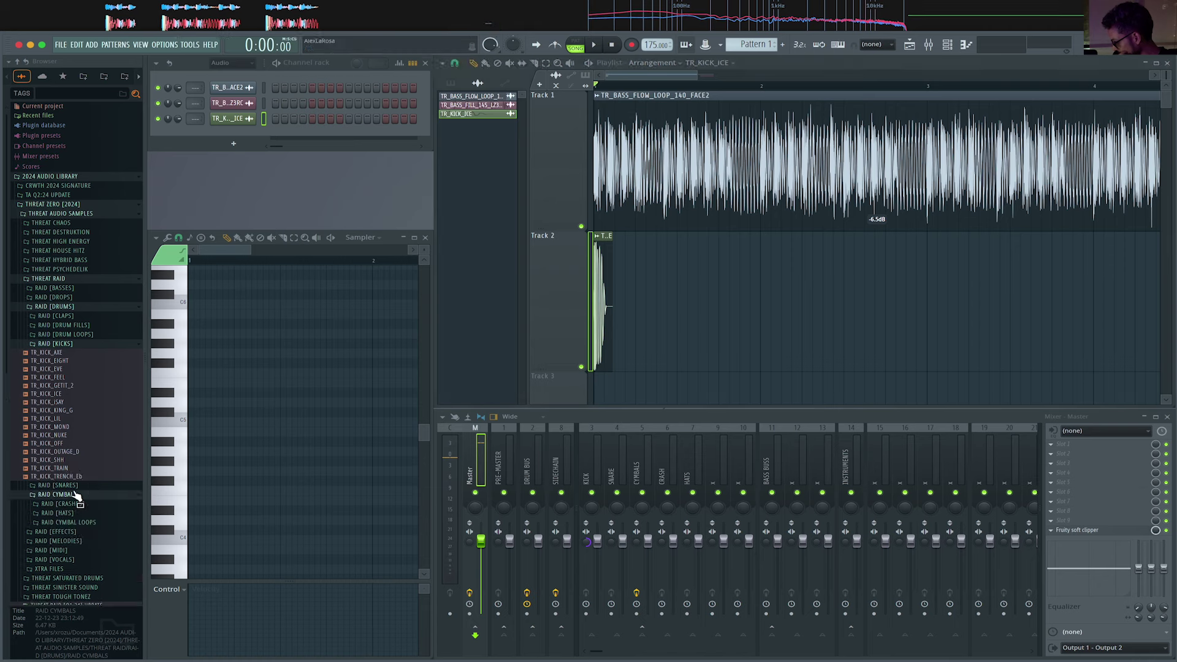
Audition samples in the RAID [SNARES] folder and place TR_SNARE_ICE on Track 3 at position 1:05:00.
click(72, 486)
click(77, 502)
click(76, 535)
scroll(80, 539, down, 4)
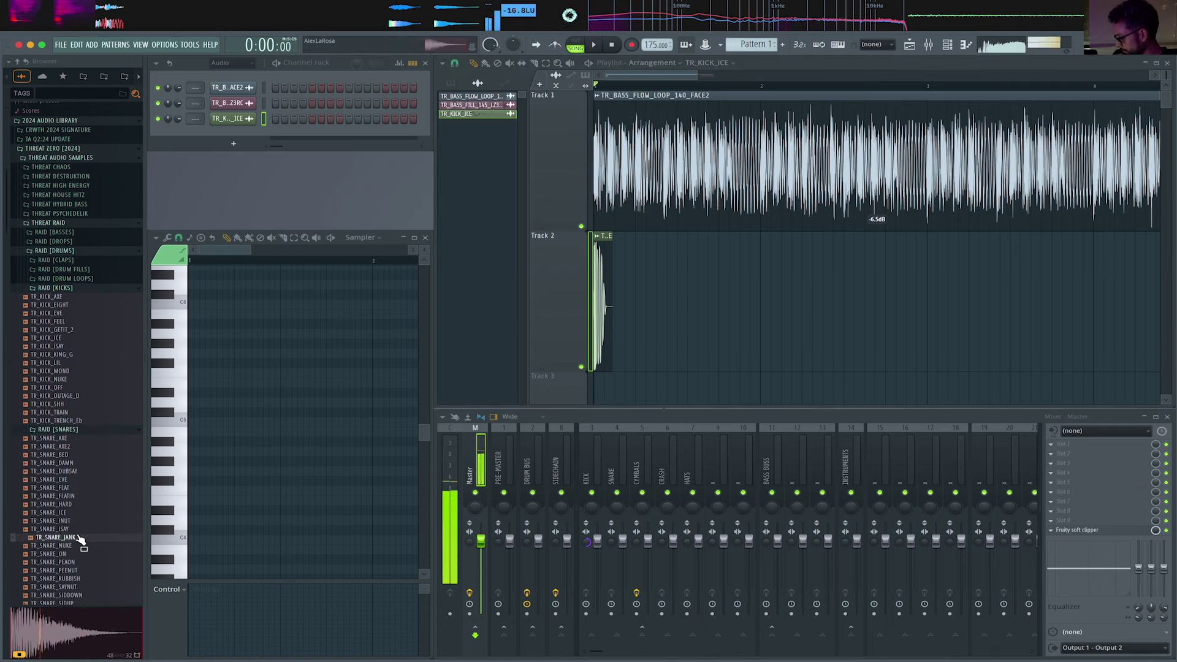
click(75, 500)
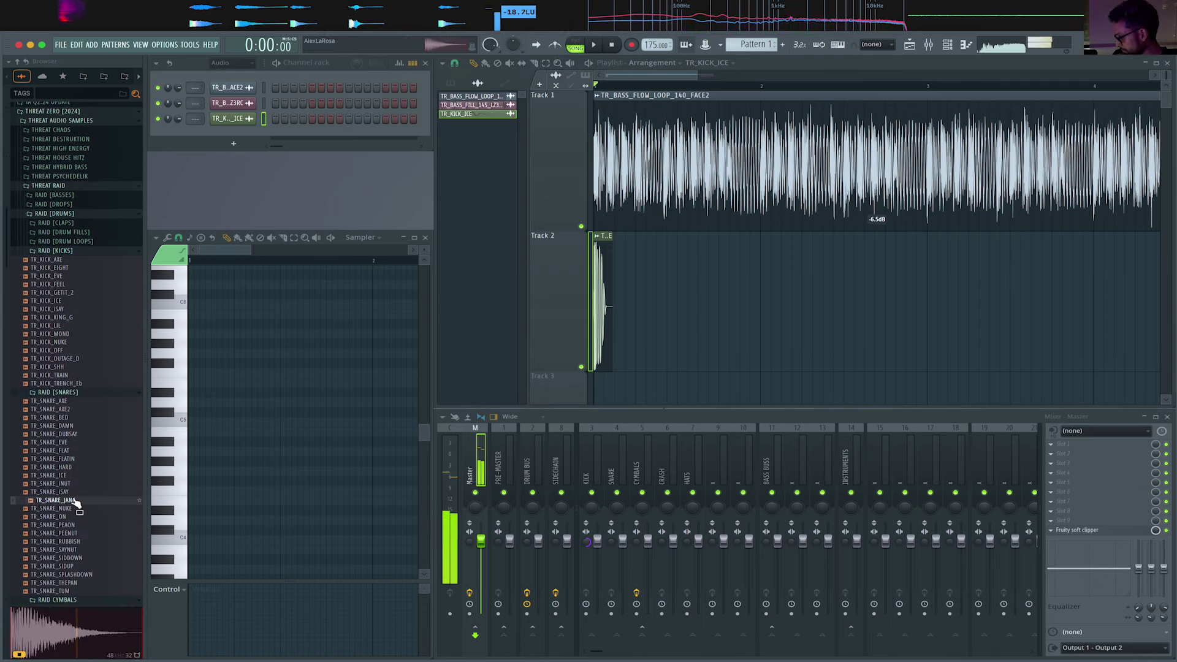
click(75, 491)
click(75, 476)
click(75, 451)
click(74, 467)
drag(76, 476, 660, 282)
scroll(592, 292, up, 3)
drag(968, 294, 792, 420)
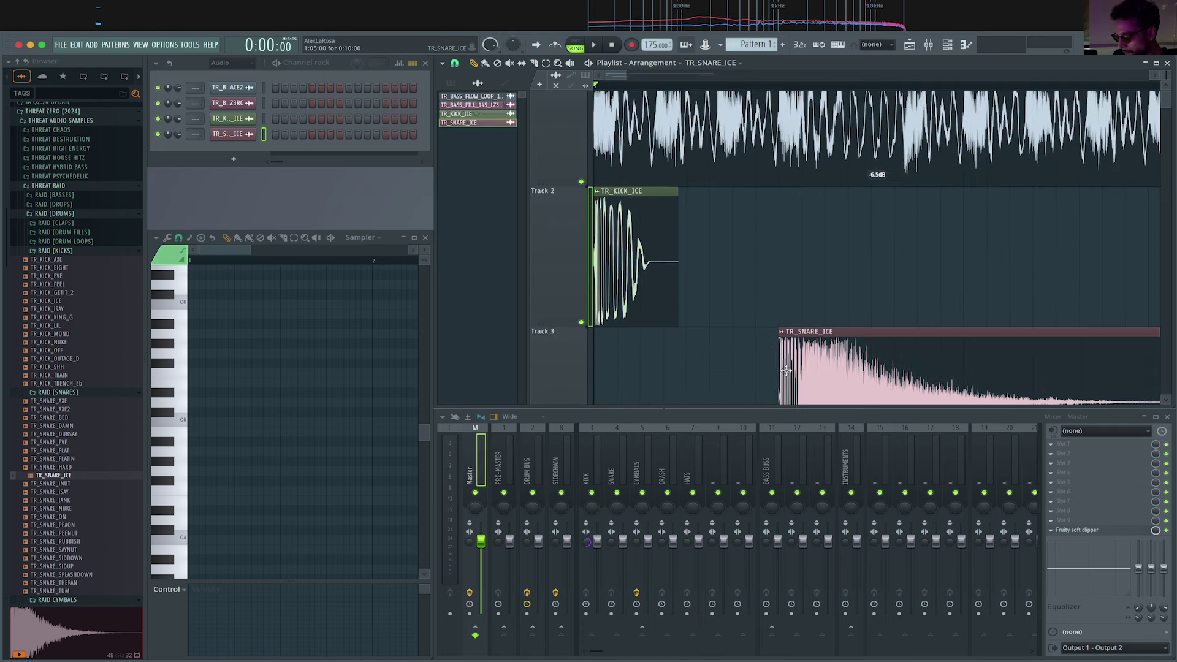
Shorten the TR_SNARE_ICE clip on Track 3 to about four steps and play it with the kick and bass loop.
scroll(746, 215, down, 2)
key(space)
key(space)
scroll(668, 202, down, 2)
scroll(998, 260, up, 2)
scroll(998, 284, down, 2)
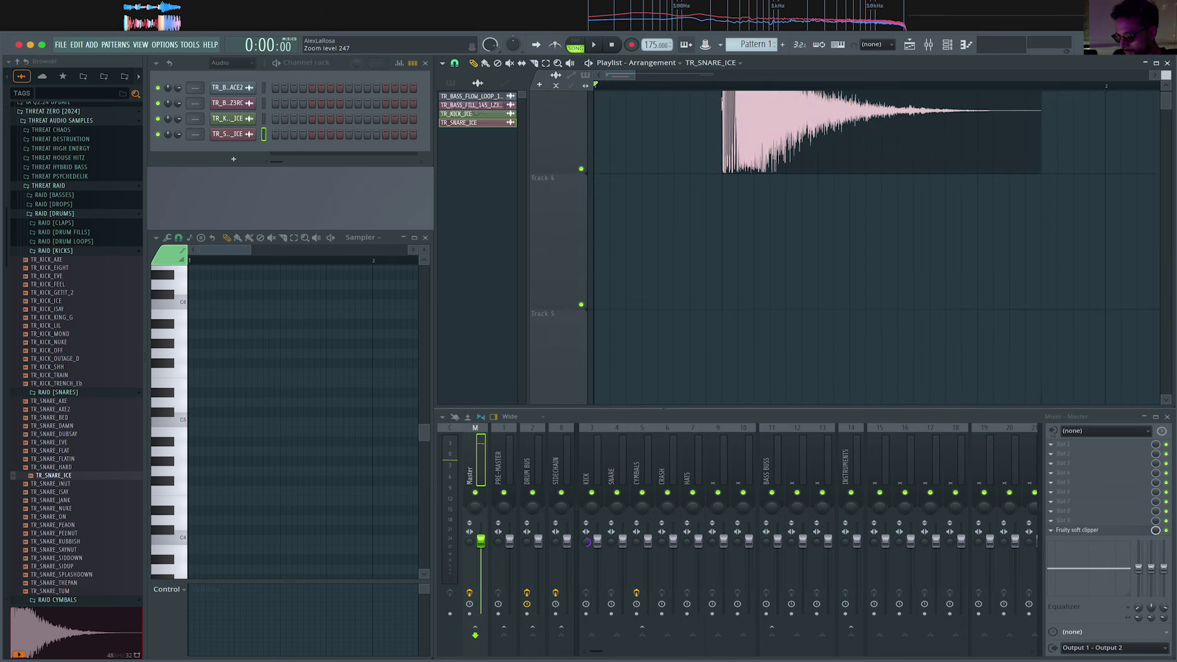
scroll(1136, 109, down, 1)
scroll(1136, 108, up, 4)
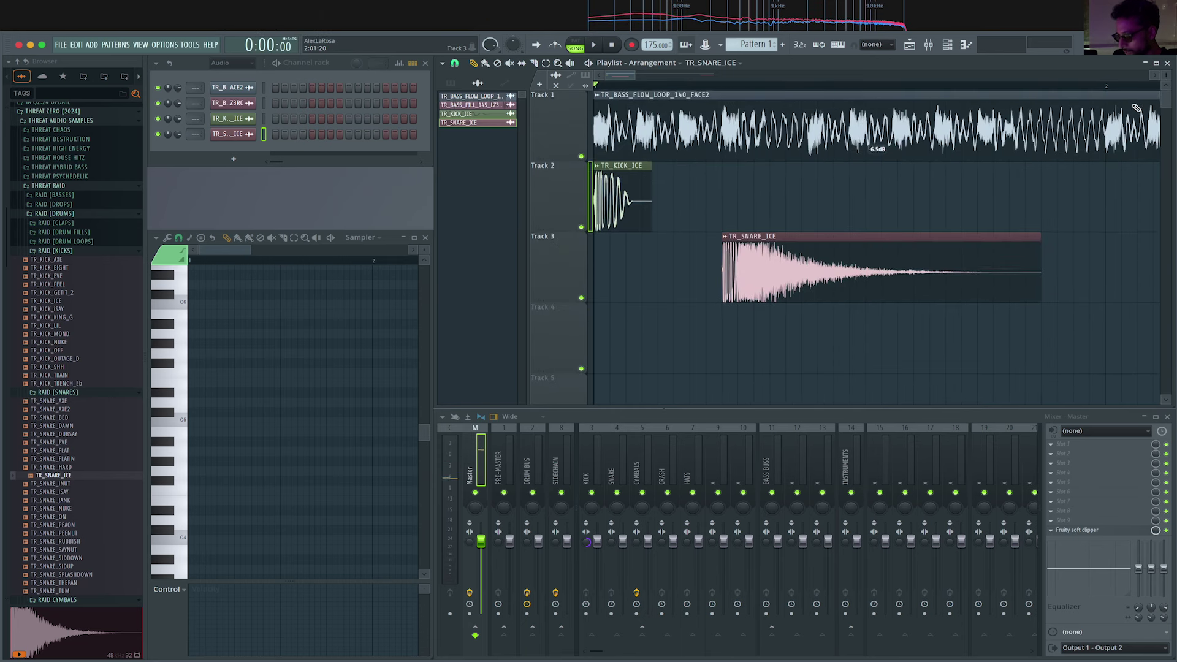
click(1026, 239)
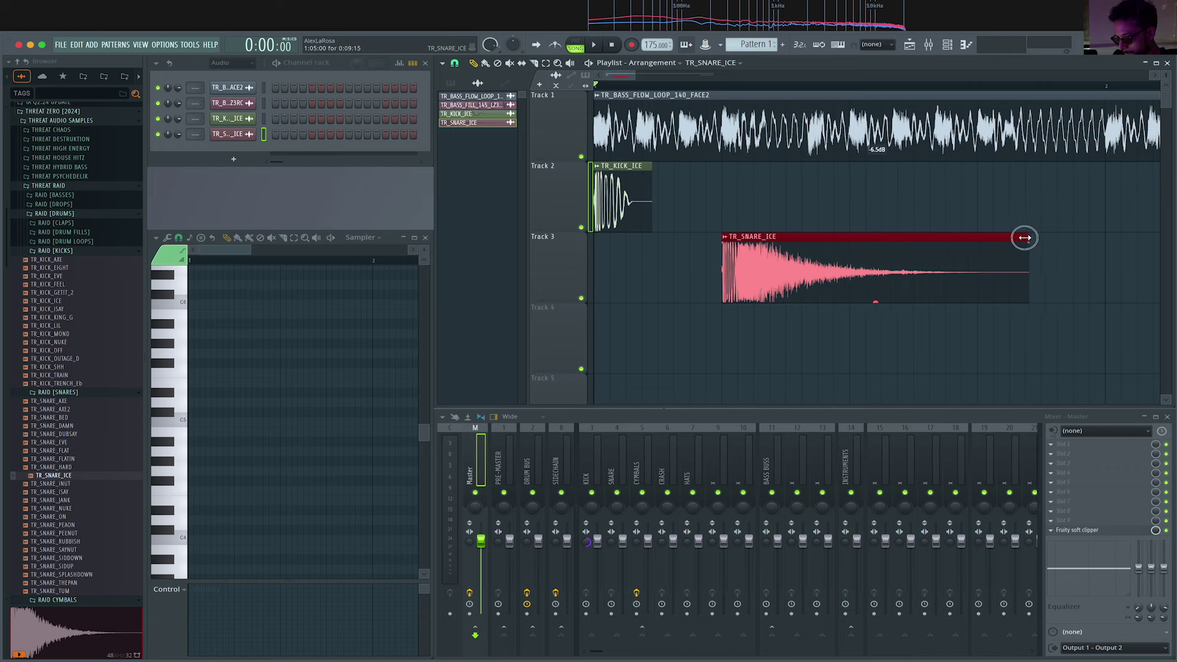
drag(1000, 237, 857, 237)
key(space)
key(space)
scroll(838, 243, down, 2)
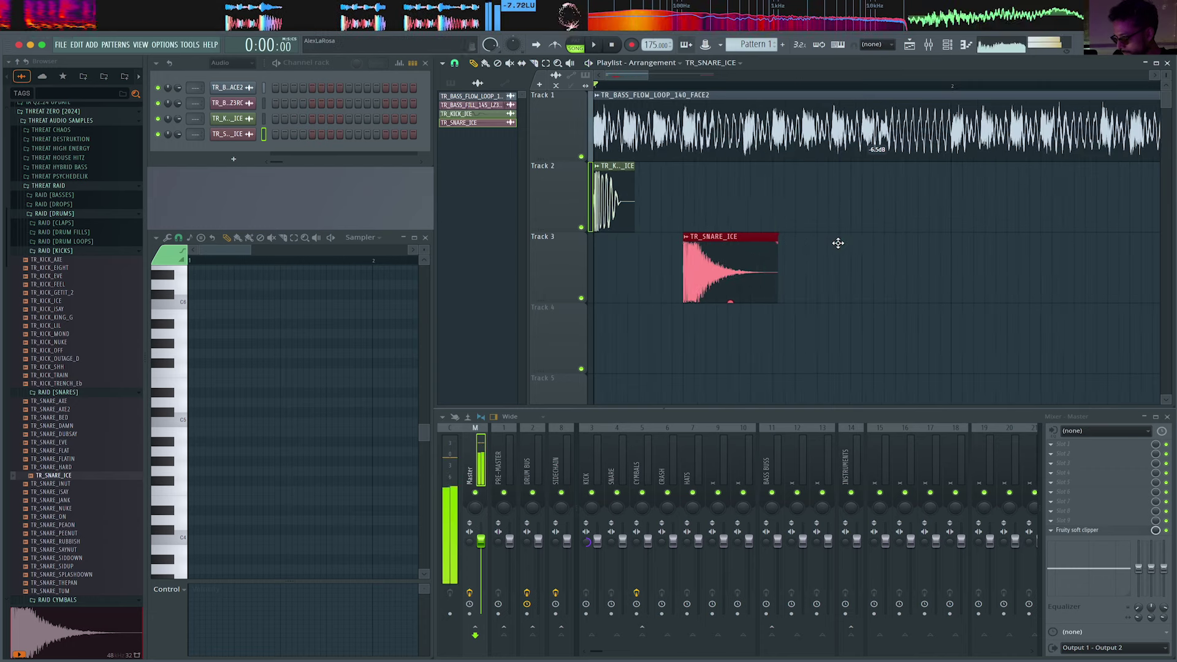
Place a second TR_SNARE_ICE at 1:13:00 on Track 3 and try out an extra TR_KICK_ICE at 1:11:00 on Track 2.
key(space)
click(828, 199)
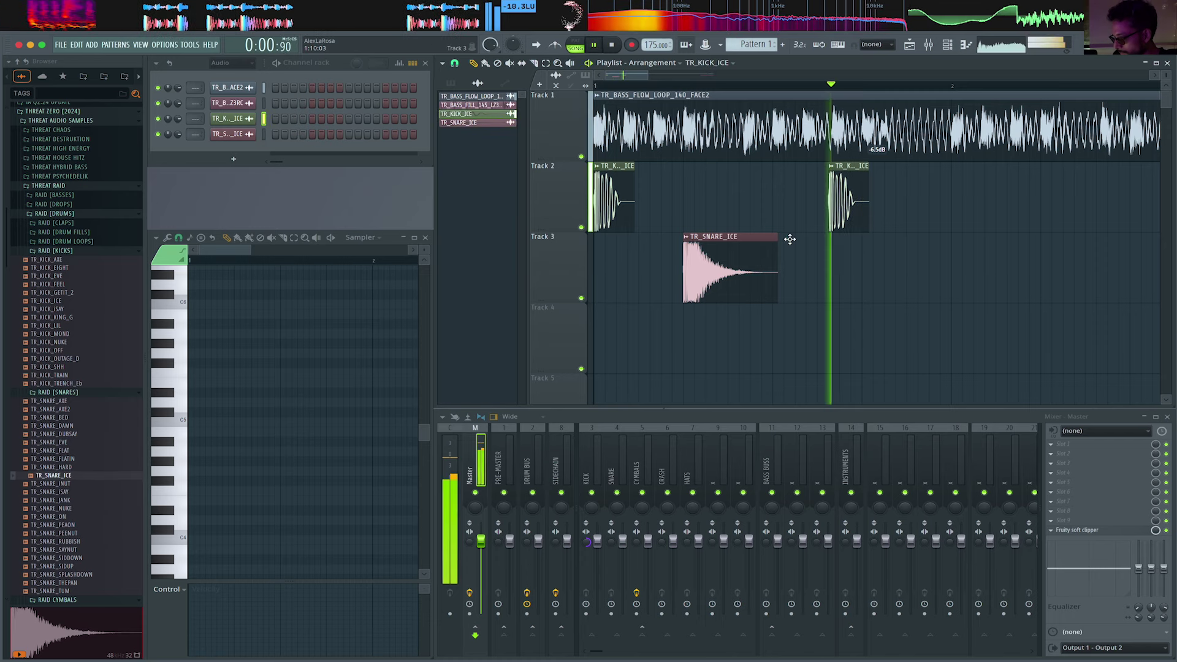
click(883, 268)
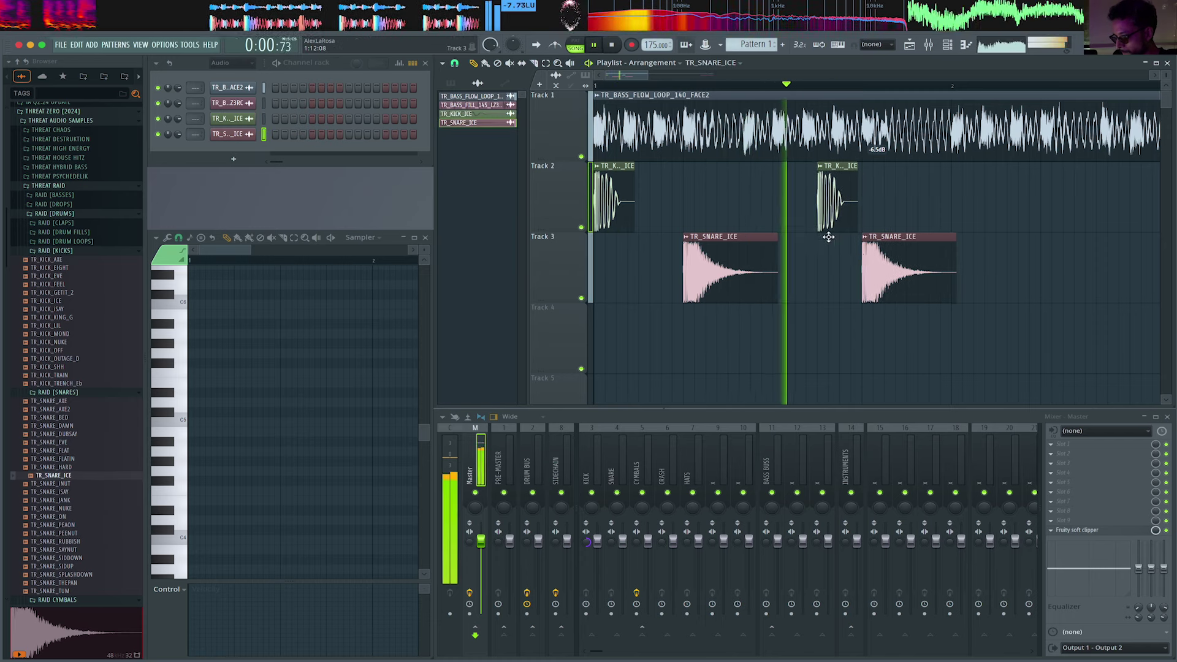
scroll(613, 257, down, 3)
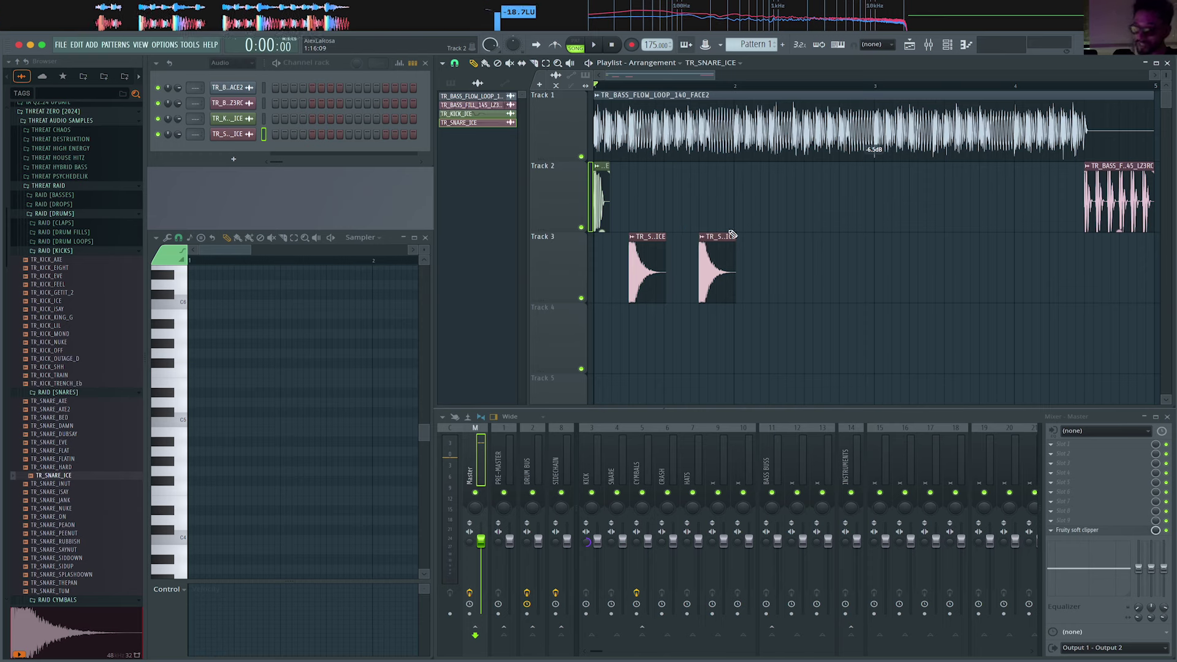
key(space)
scroll(838, 264, up, 3)
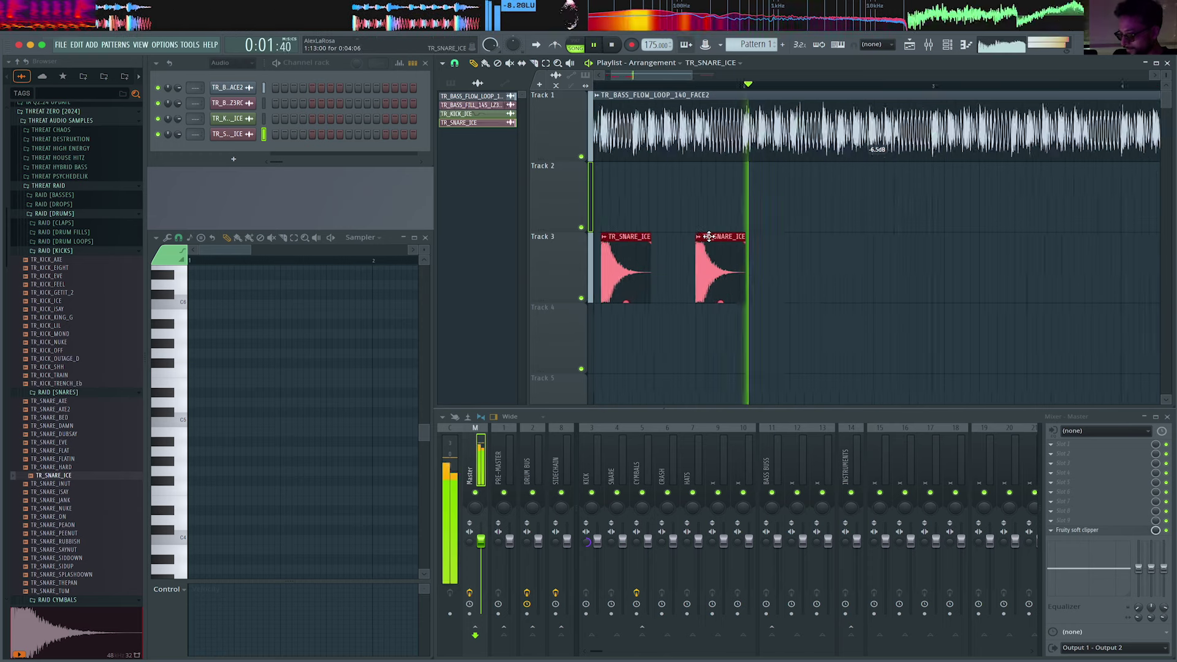
Duplicate the first bar's kick and two snares into bar 2 and play the result.
scroll(837, 265, up, 1)
key(super+b)
key(space)
key(space)
scroll(837, 264, down, 4)
Duplicate the two-bar kick and snare pattern across bars 3 and 4 and play it back.
drag(881, 268, 503, 200)
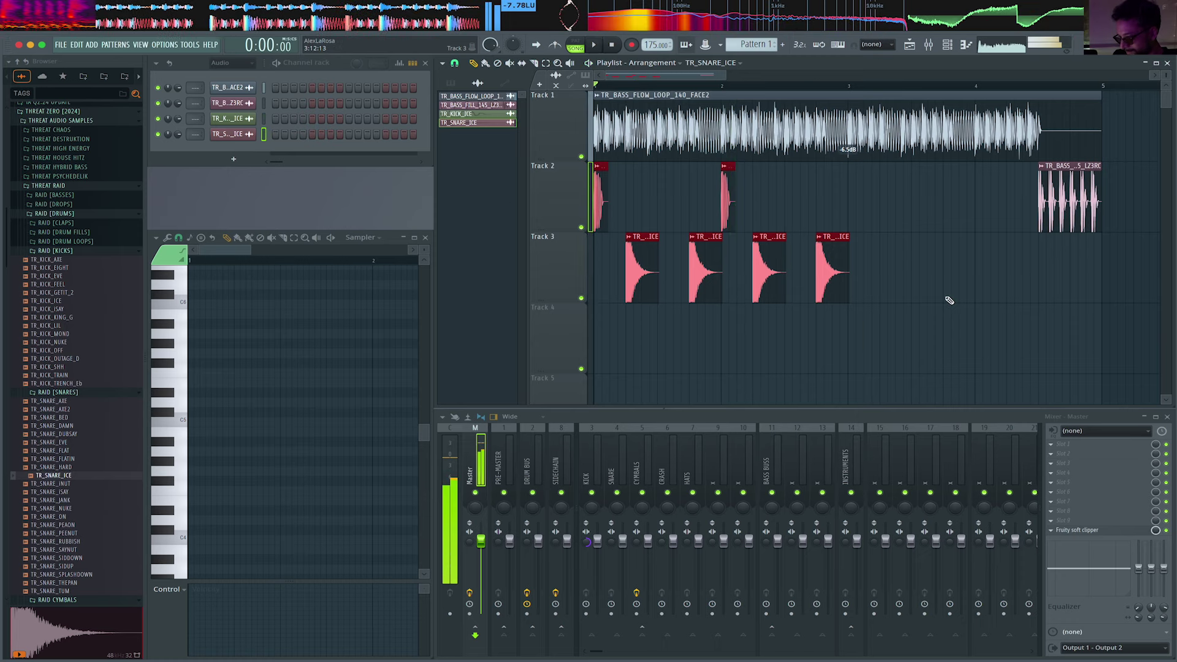
key(space)
scroll(952, 300, up, 2)
scroll(952, 300, up, 2)
key(super+b)
scroll(952, 301, down, 2)
key(space)
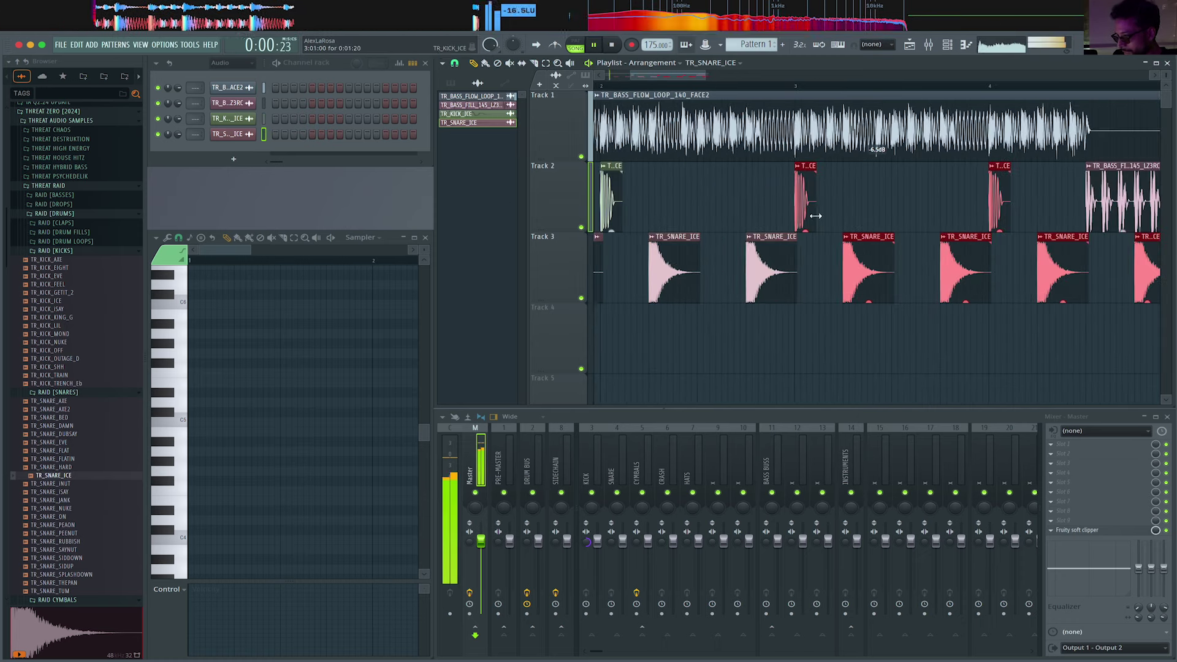
Try an extra TR_KICK_ICE at 2:11:00 on Track 2 during playback.
click(834, 197)
click(807, 195)
click(720, 211)
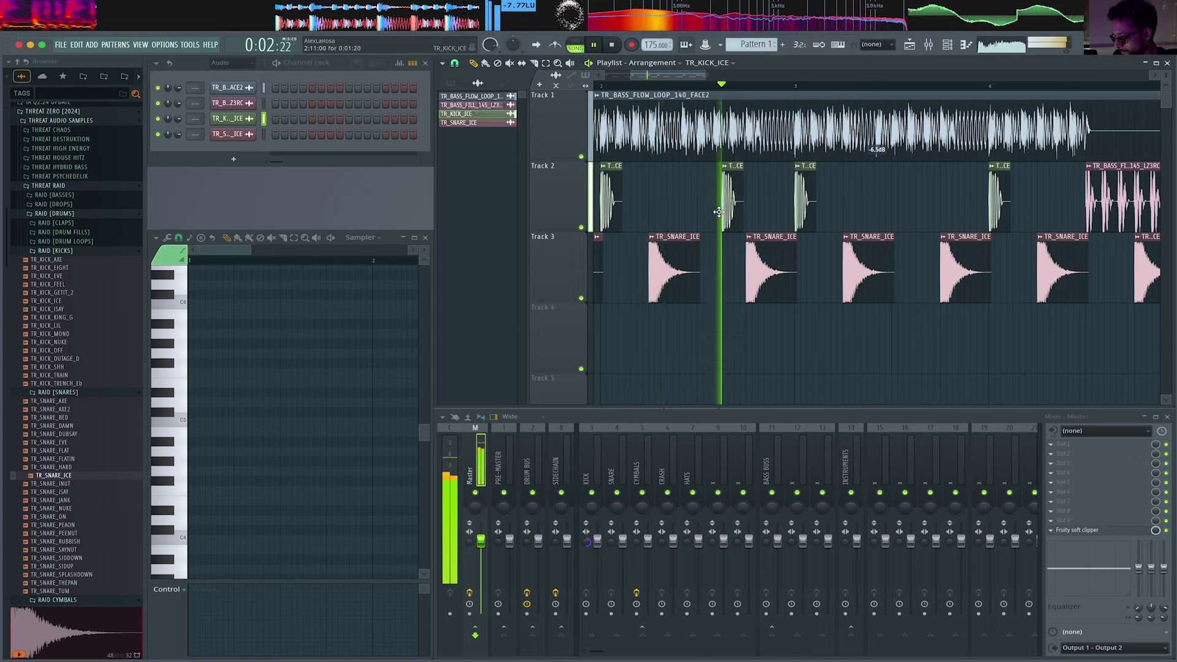
Delete the last TR_SNARE_ICE clip on Track 3, underneath the bass fill in bar 4.
scroll(719, 212, down, 2)
scroll(912, 226, down, 3)
scroll(910, 225, up, 2)
scroll(913, 228, down, 1)
right_click(995, 265)
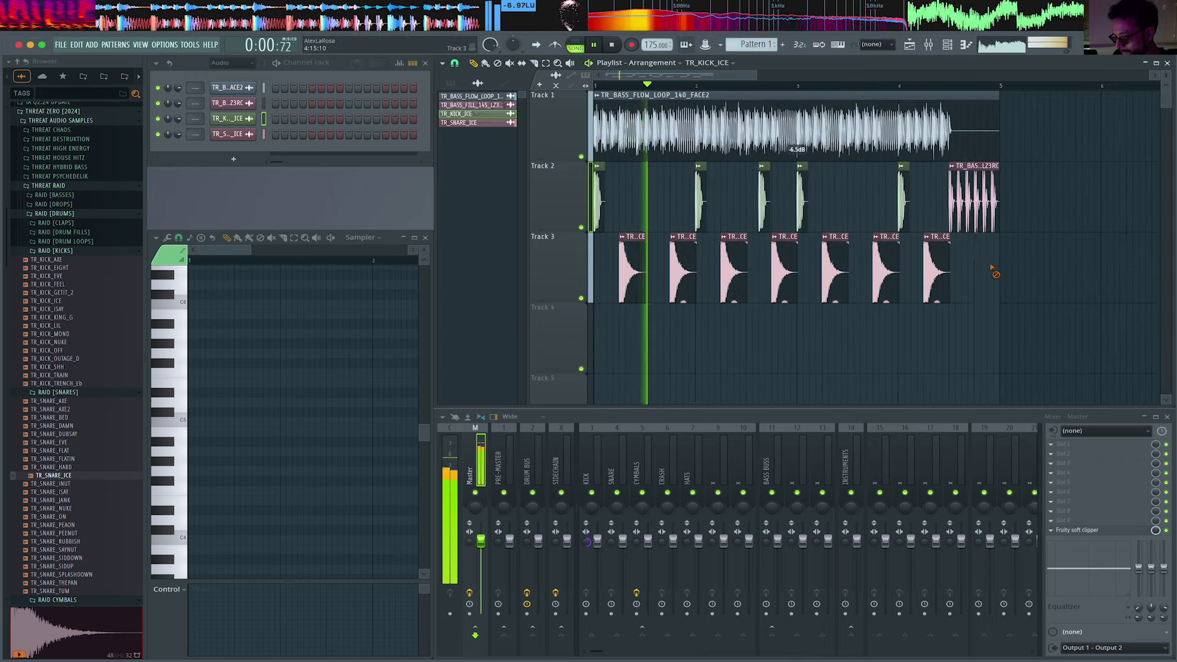
scroll(992, 273, down, 1)
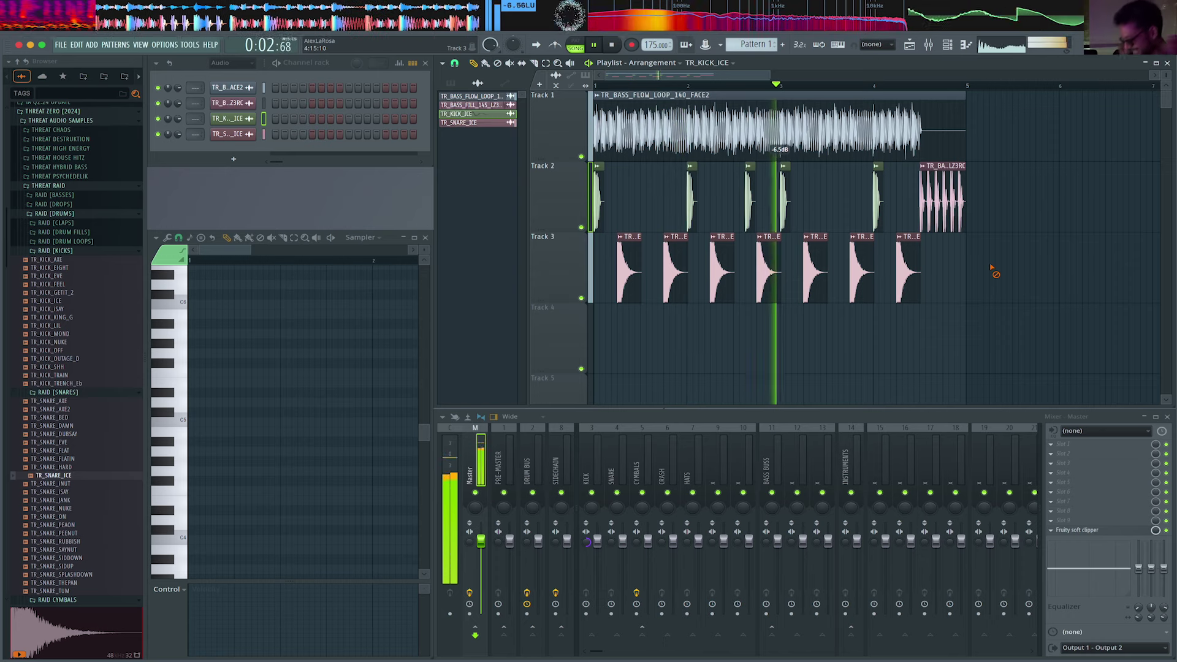
Delete the extra kick at 2:11:00 and set the bass loop clip's gain on Track 1 to -3.7 dB.
right_click(745, 203)
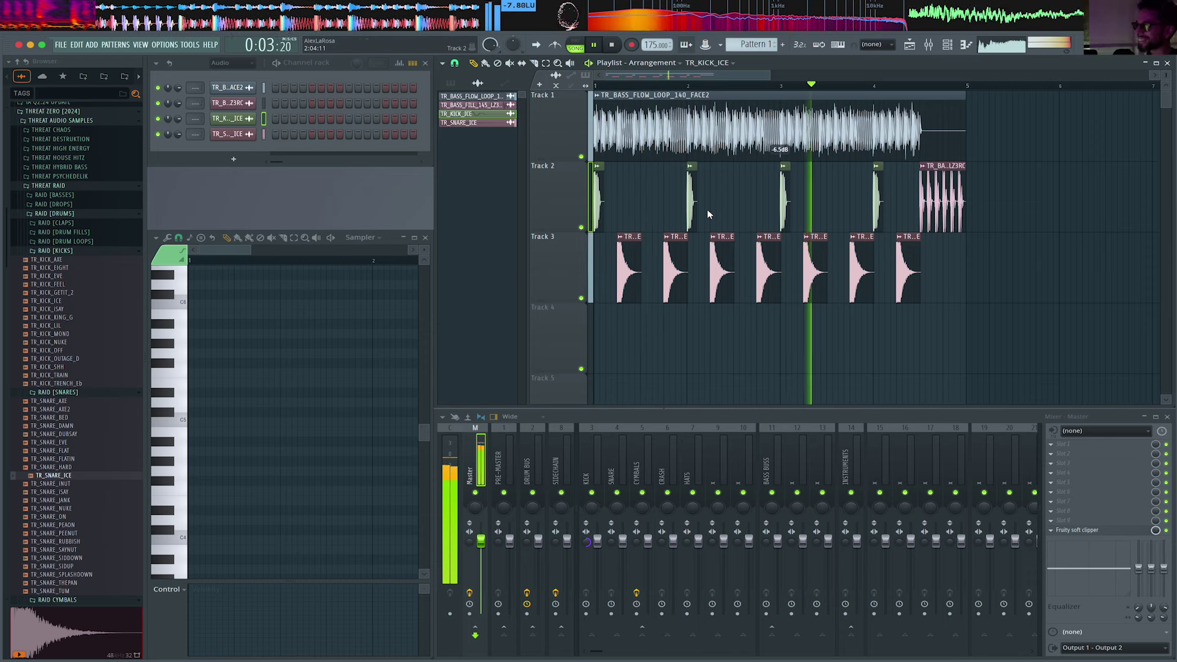
drag(779, 161, 778, 158)
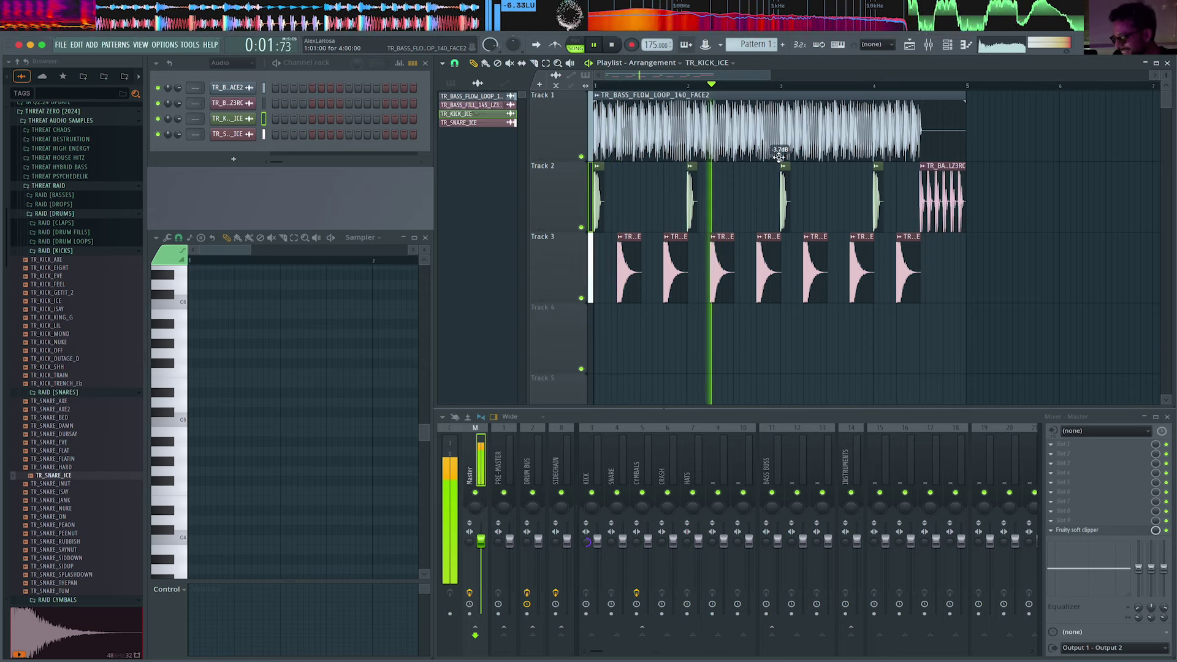
key(space)
Route TR_KICK_ICE to the KICK mixer track 3 and TR_SNARE_ICE to the SNARE mixer track 4.
double_click(598, 195)
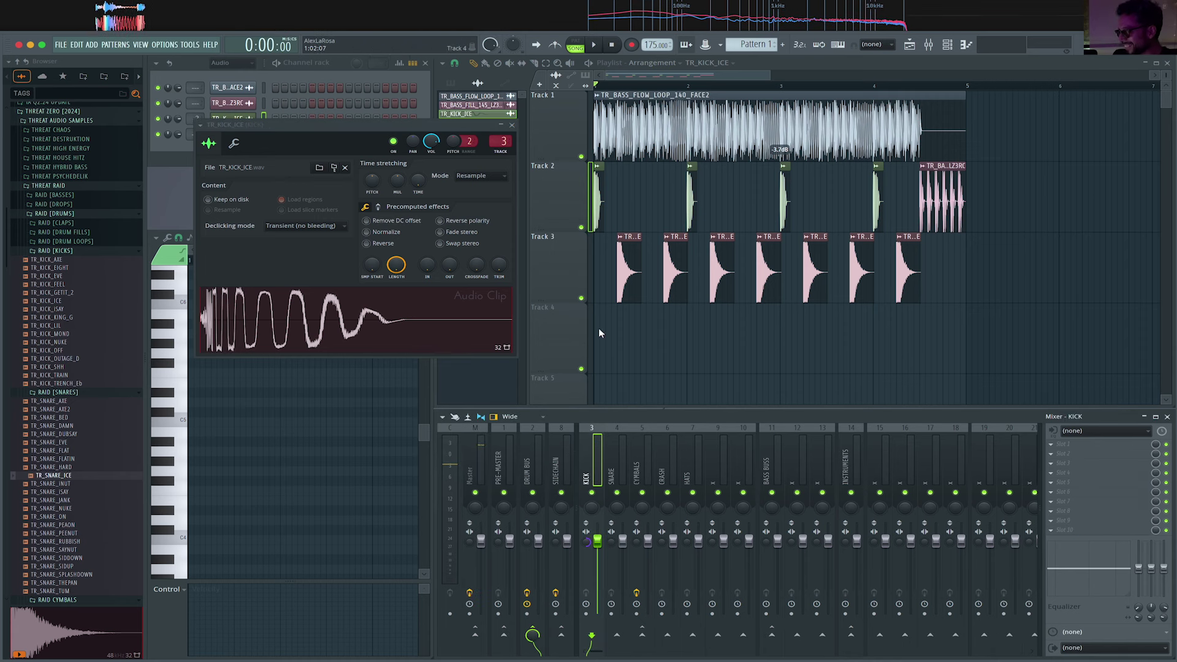
double_click(630, 256)
key(ctrl+l)
Play the drums through the DRUM BUS and move its Fruity Limiter up to effect slot 2.
click(533, 469)
key(space)
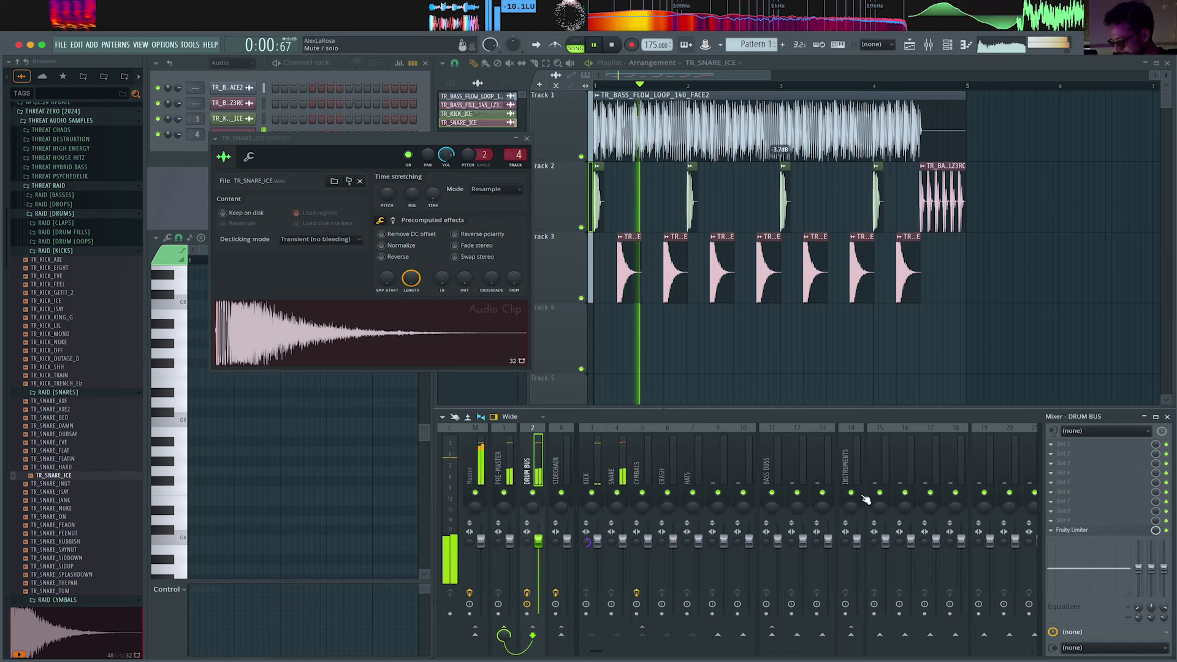
key(space)
scroll(1114, 532, up, 9)
scroll(1114, 448, down, 1)
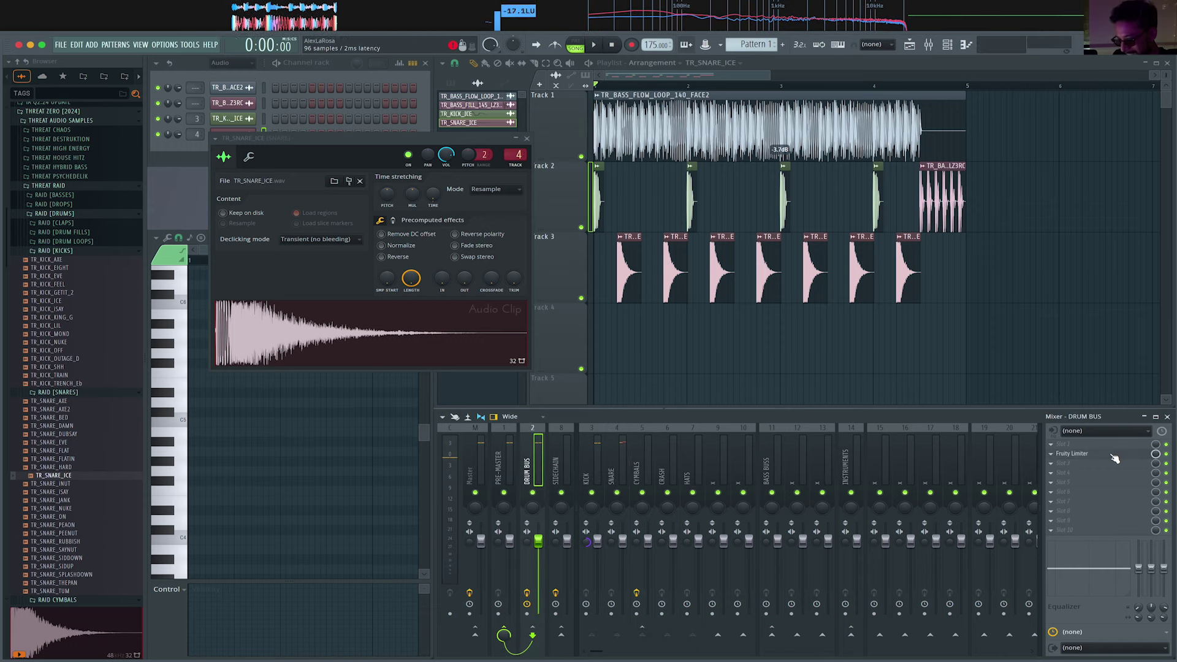
Add a Fruity Soft Clipper to the DRUM BUS mixer track below the Fruity Limiter.
right_click(1113, 456)
mouse_move(1087, 435)
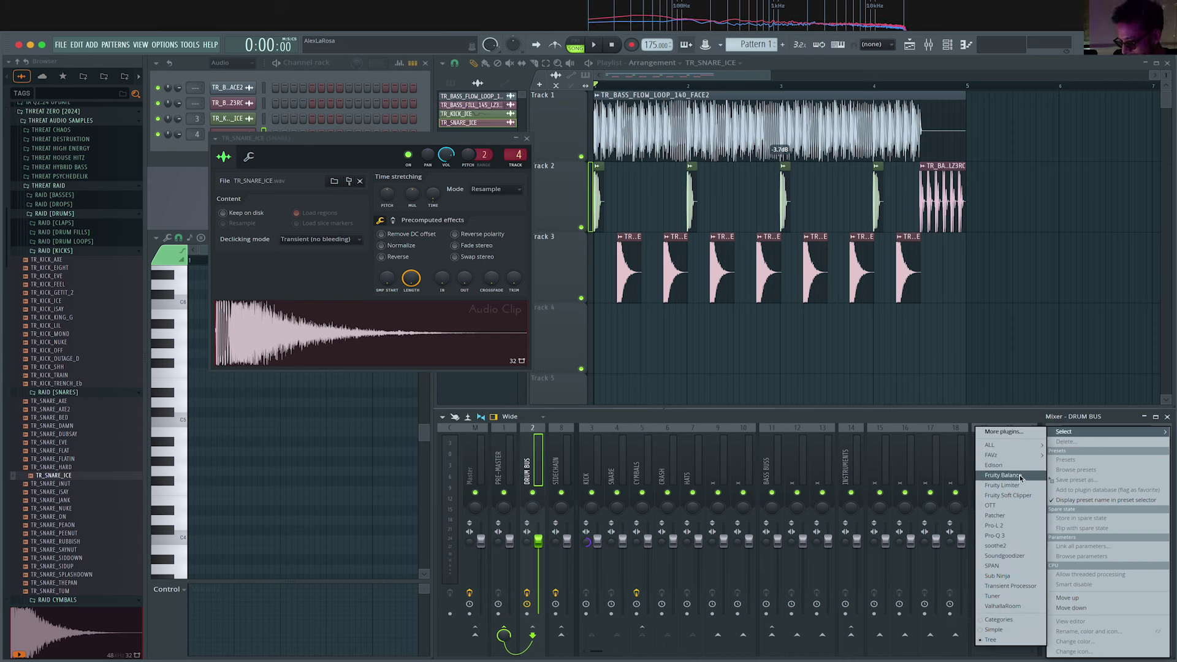
click(1019, 497)
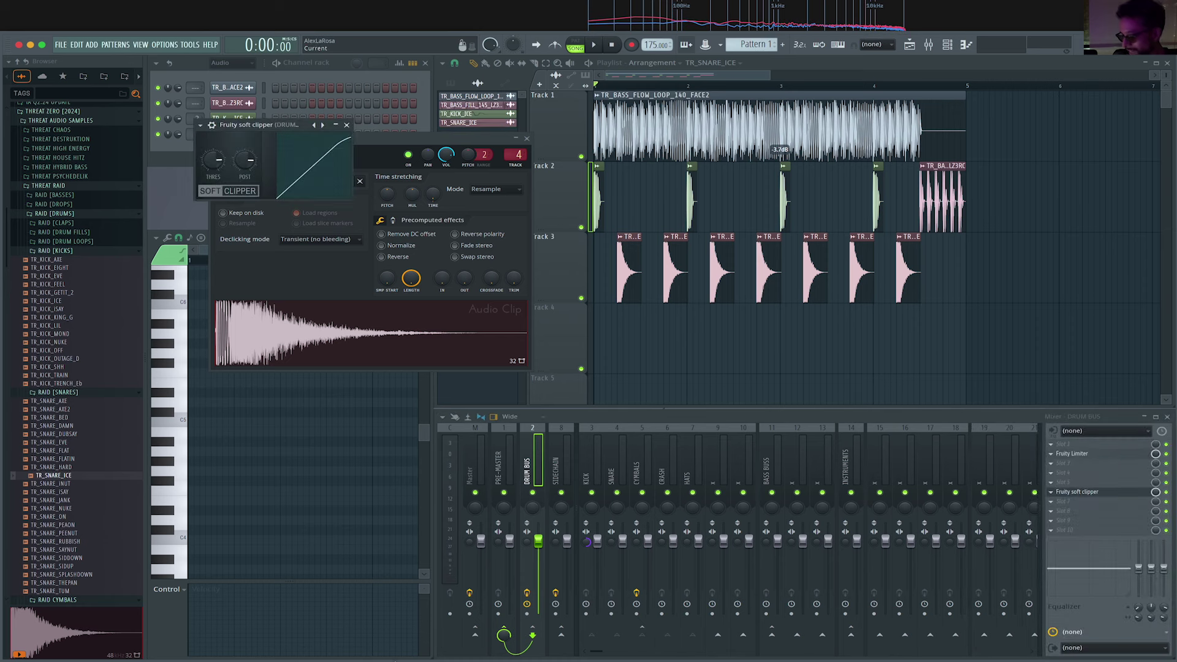
Switch to Notes and start a new note with the text SOFT.
mouse_move(312, 658)
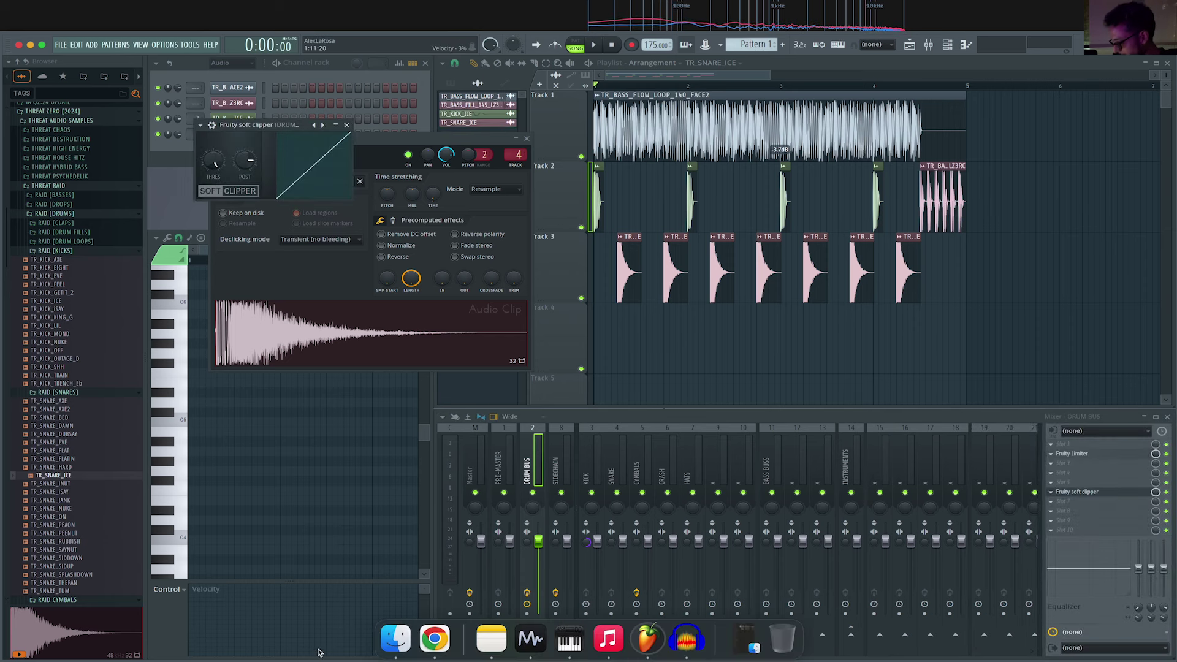
right_click(489, 648)
click(502, 544)
text(SOFT)
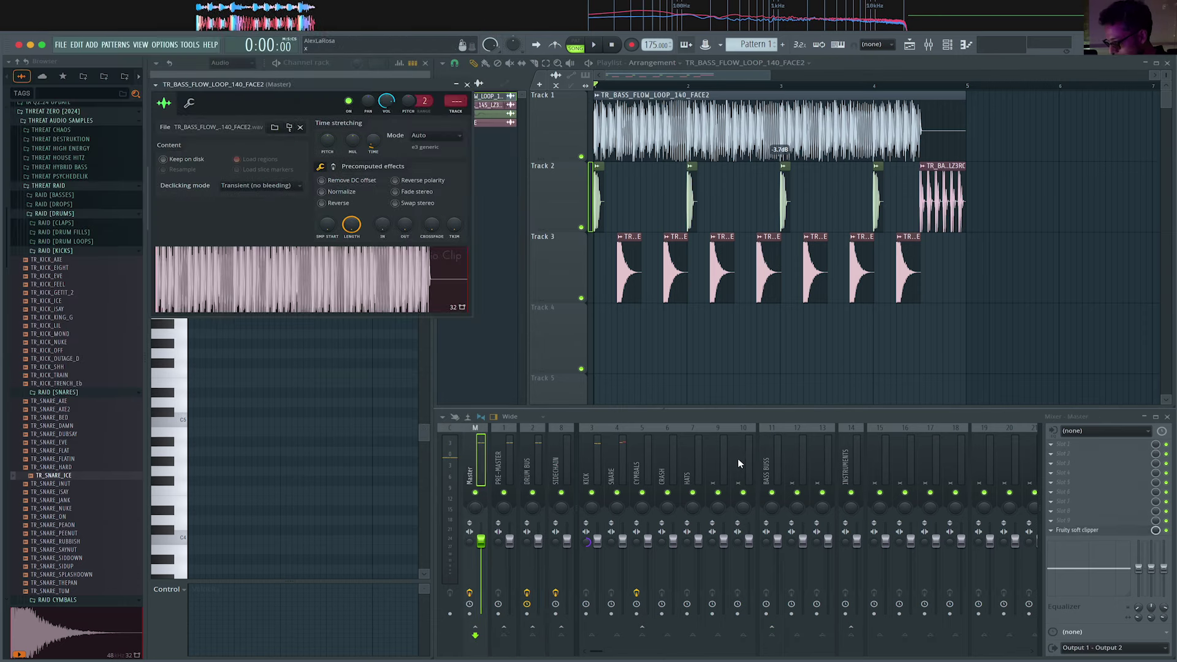
Route the TR_BASS_FLOW_LOOP_140_FACE2 channel to mixer track 12 and play the arrangement.
click(800, 480)
key(space)
key(space)
key(space)
Create an automation clip for the Volume of the Fruity Balance on the SIDECHAIN mixer track.
click(561, 461)
click(1081, 445)
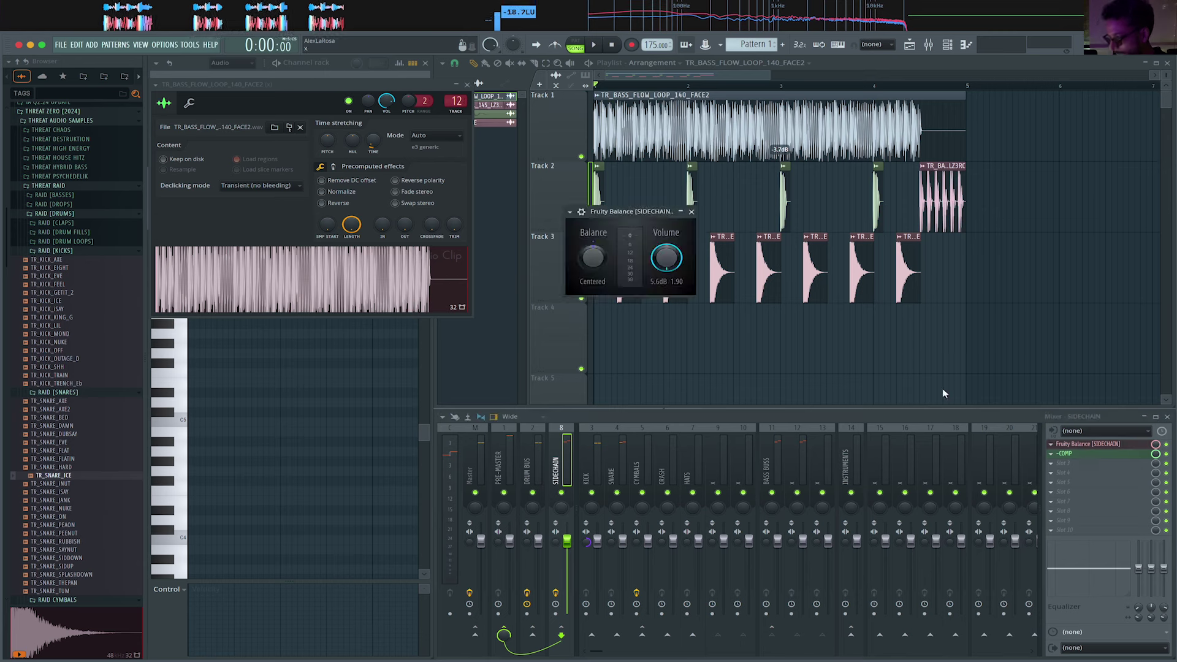
right_click(675, 269)
click(716, 348)
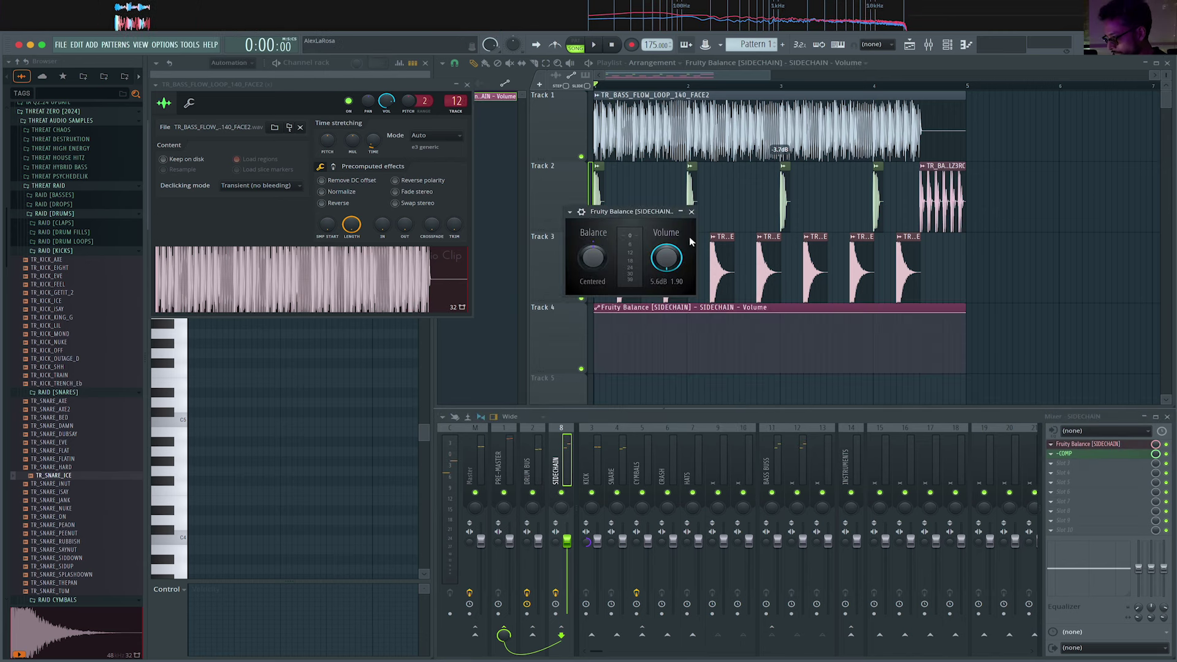
Shape the sidechain volume automation on Track 4 to rise from zero to full over the first step with a curved ramp.
scroll(587, 296, up, 3)
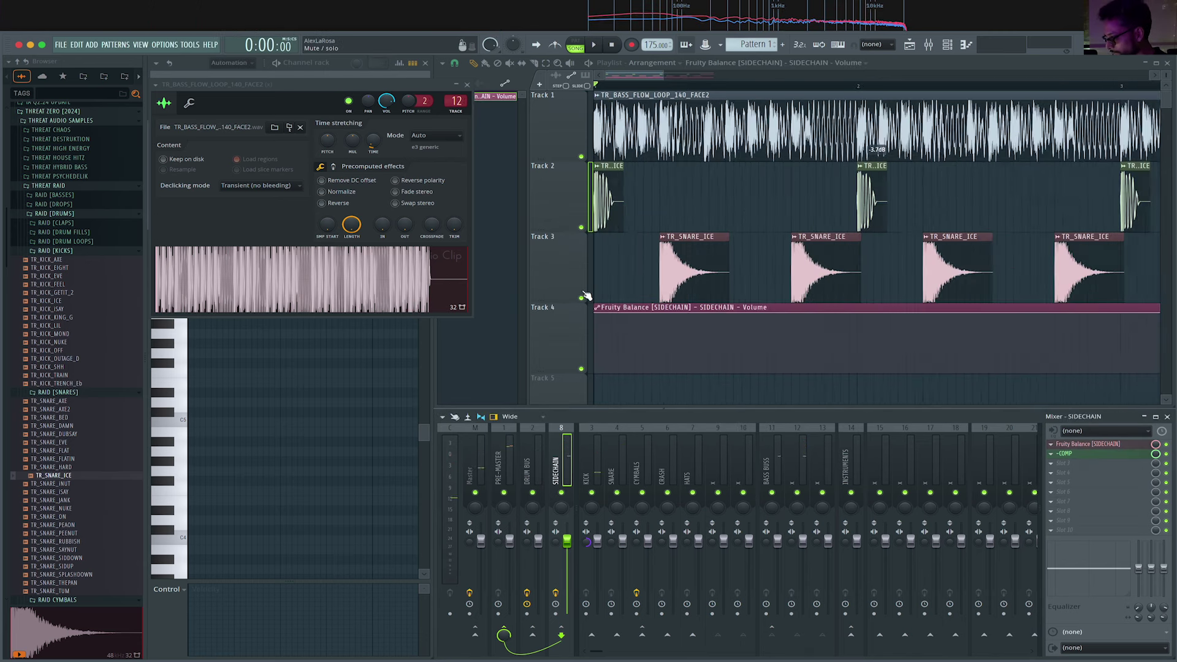
click(650, 309)
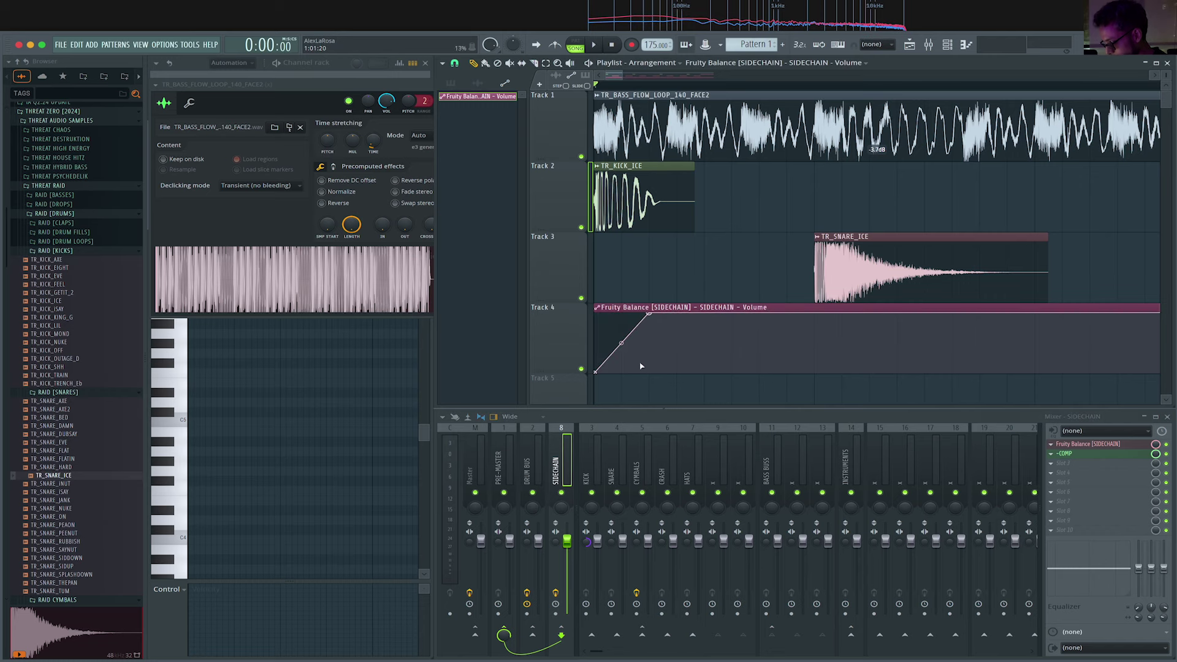
drag(622, 342, 622, 358)
Slice the sidechain automation clip at 1:05:00 and delete the remainder, leaving a four-step clip at the start.
key(space)
scroll(621, 358, down, 4)
key(space)
key(space)
key(space)
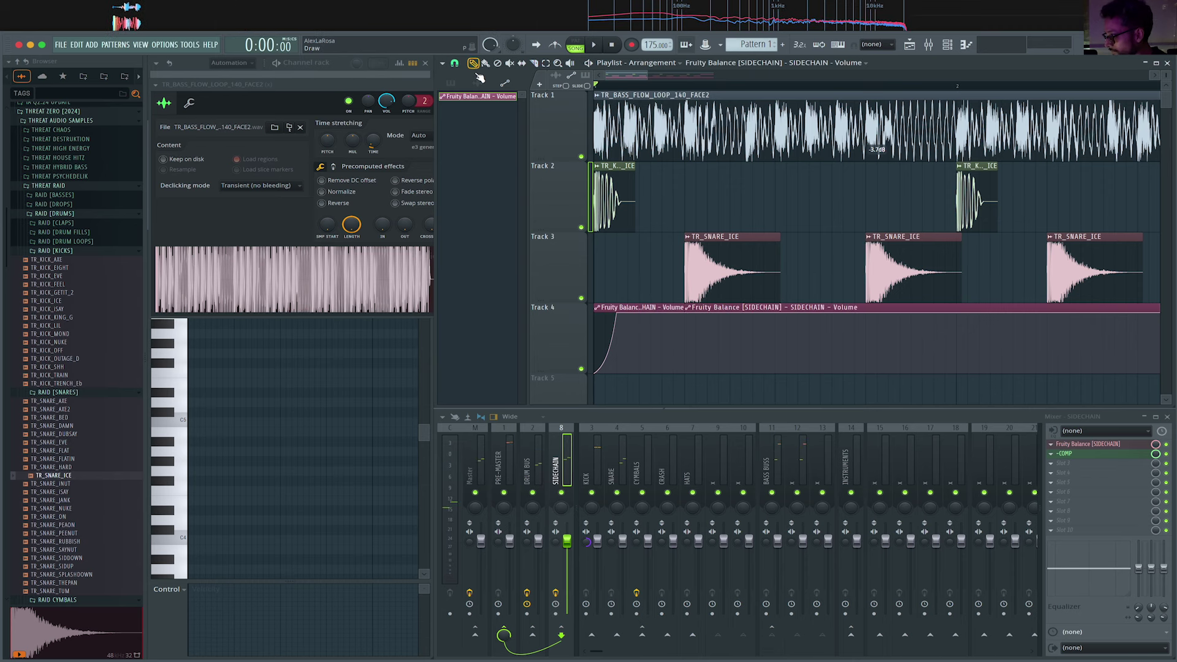
right_click(698, 302)
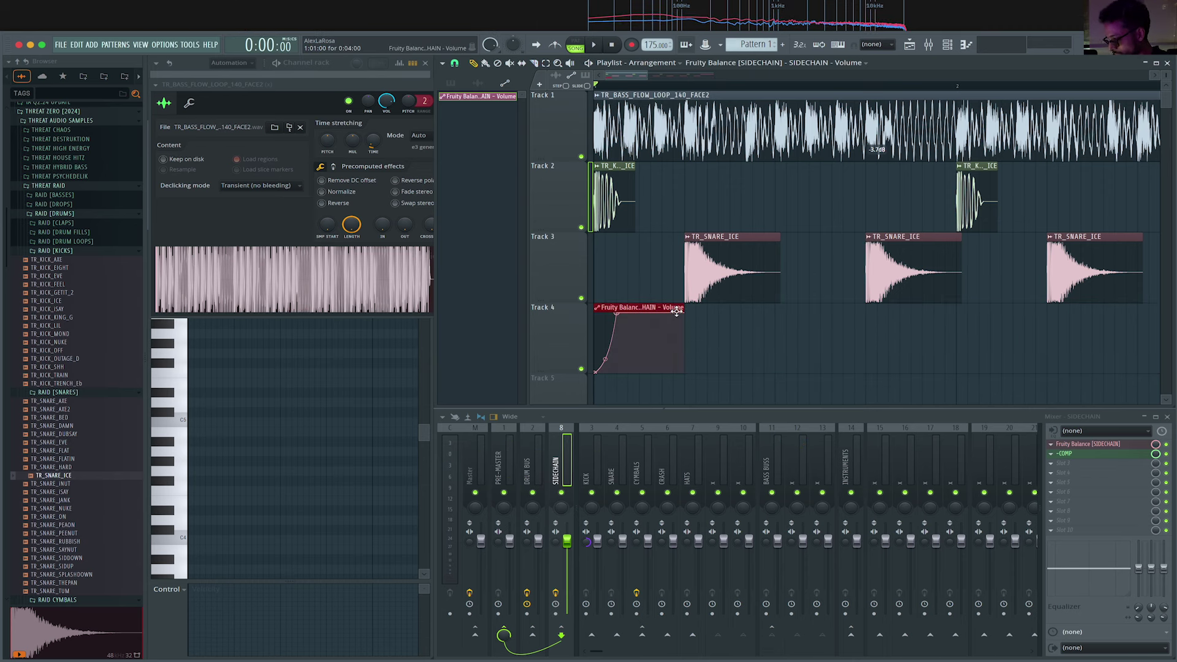
Place a copy of the sidechain automation clip at 1:05:00 on Track 4 and make it unique for the snare.
click(689, 308)
click(722, 418)
scroll(693, 359, up, 3)
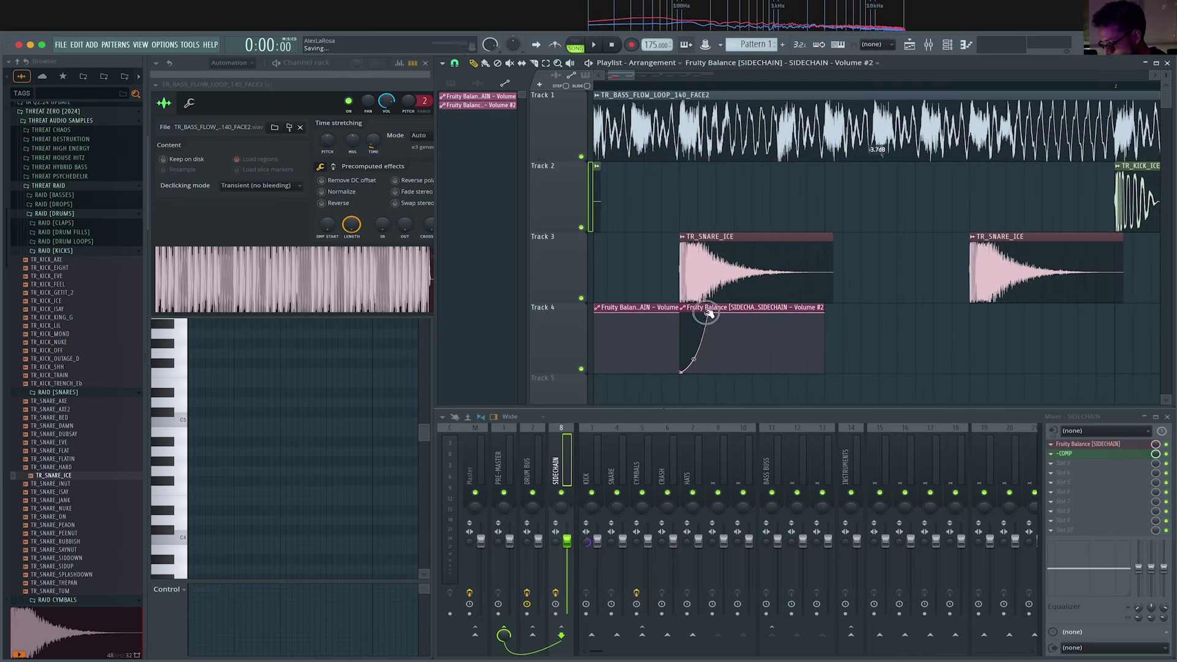
Shorten the ramp in the snare's sidechain automation clip so the volume recovers much faster.
key(space)
scroll(704, 311, down, 2)
key(space)
drag(694, 358, 613, 354)
key(space)
scroll(693, 372, down, 2)
key(space)
Copy the snare automation clip to 1:13:00 and the kick automation clip to 2:01:00 on Track 4.
drag(609, 307, 893, 306)
drag(989, 305, 850, 306)
key(space)
scroll(845, 305, down, 2)
key(space)
scroll(736, 343, down, 2)
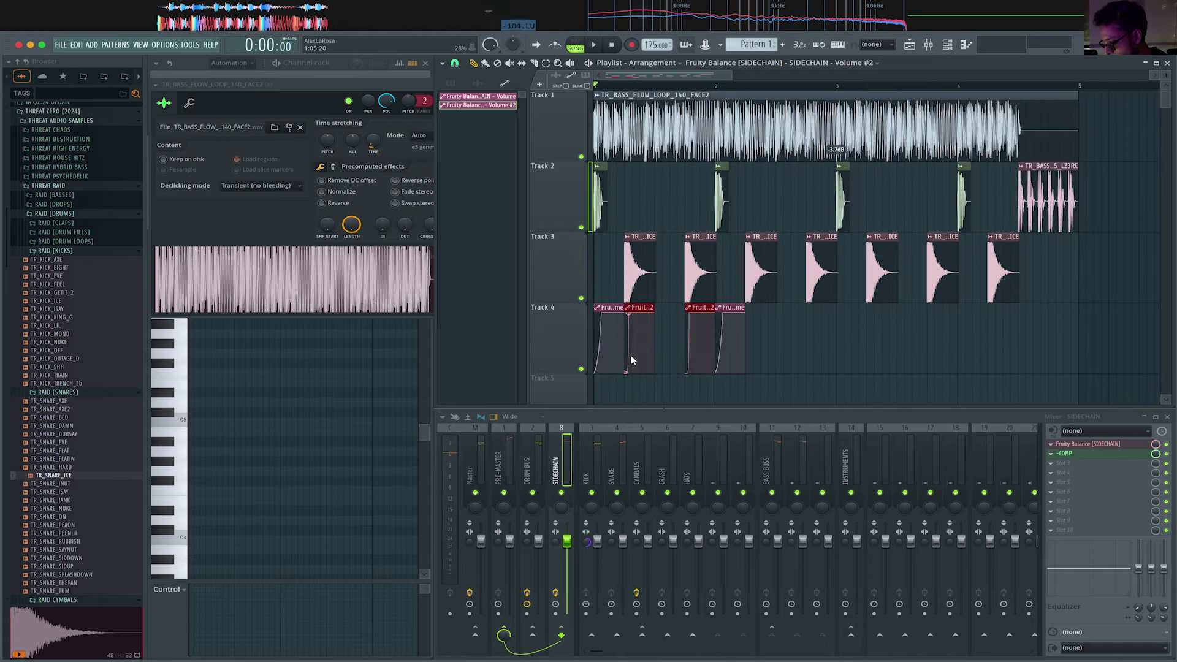
Move the snare automation clips down to Track 5 and add copies under both snares in bar 2.
key(shift+Down)
click(748, 349)
scroll(748, 349, up, 2)
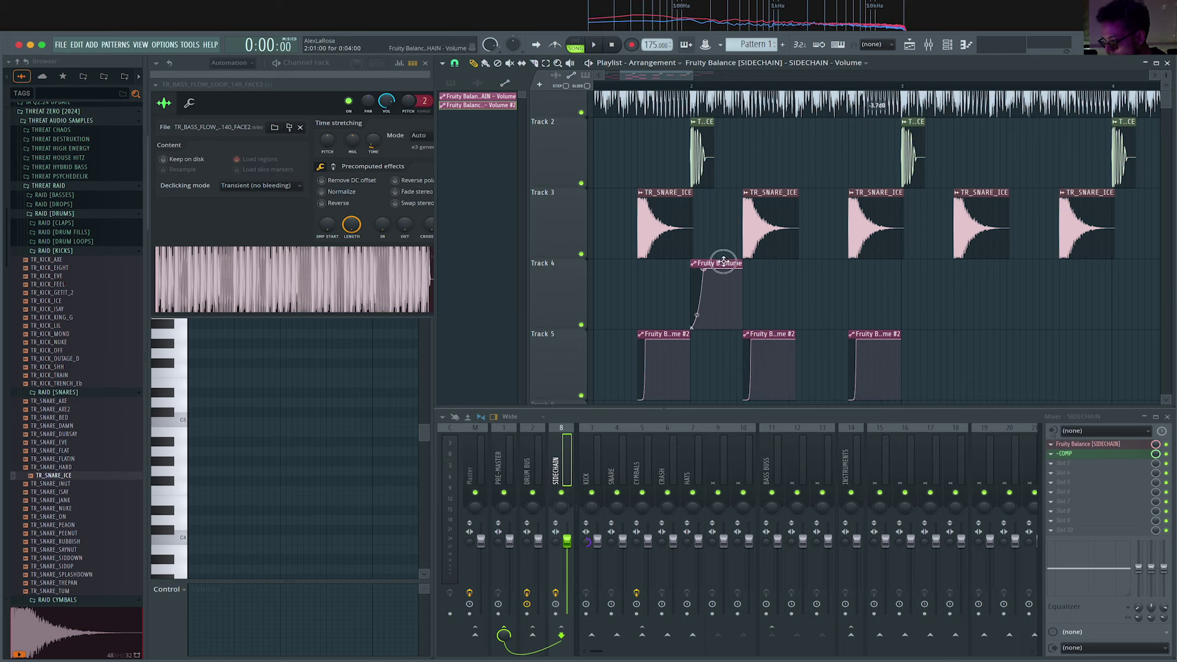
Add the kick automation at 3:01:00 on Track 4 and snare automation copies at 3:05:00 and 3:13:00 on Track 5.
click(910, 293)
scroll(901, 294, down, 2)
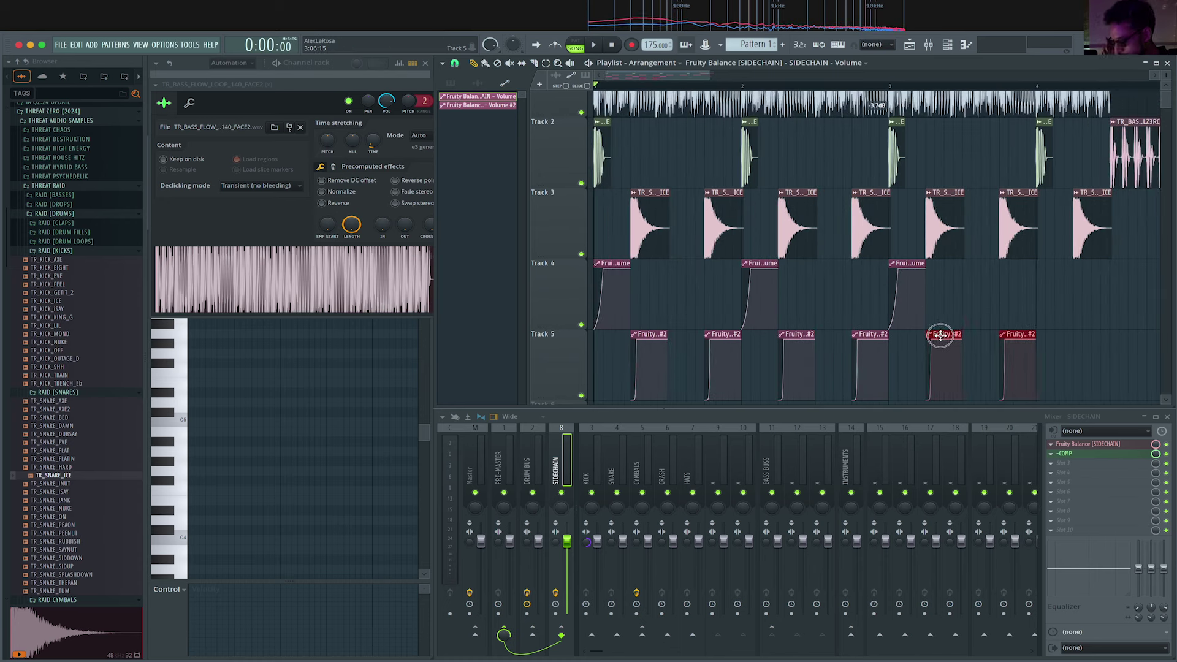
scroll(940, 336, down, 3)
scroll(924, 327, up, 4)
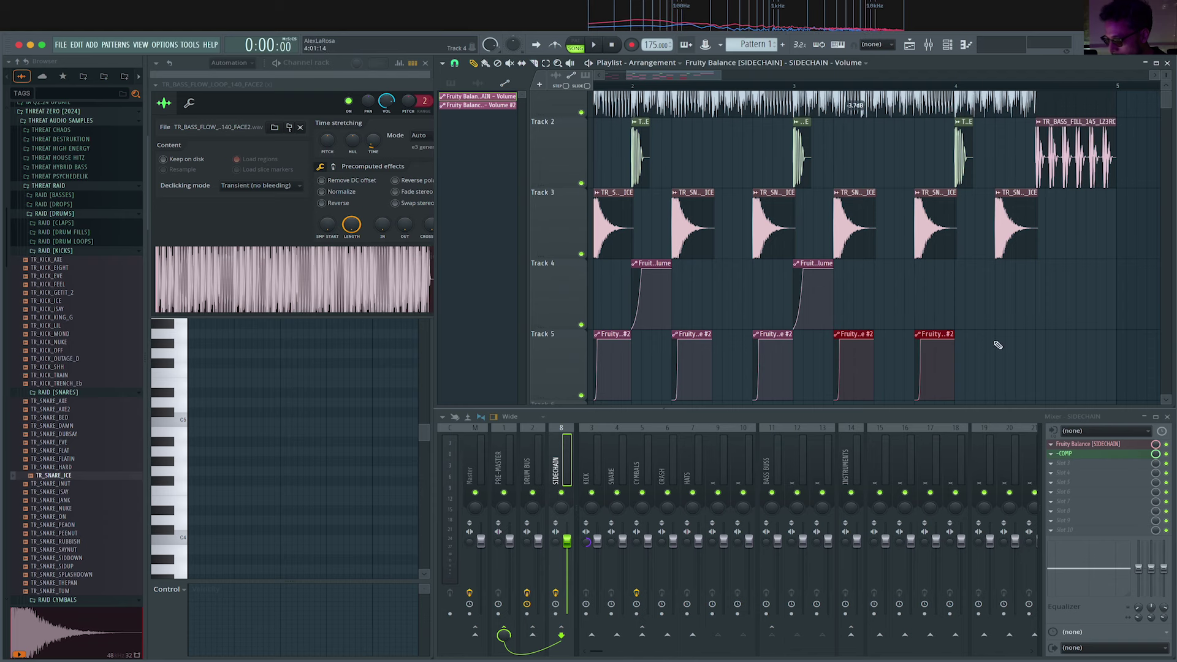
Copy one kick and one snare automation clip into bar 4, aligned with its kick and snare at 4:01:00 and 4:05:00.
drag(878, 373, 812, 289)
drag(811, 263, 998, 264)
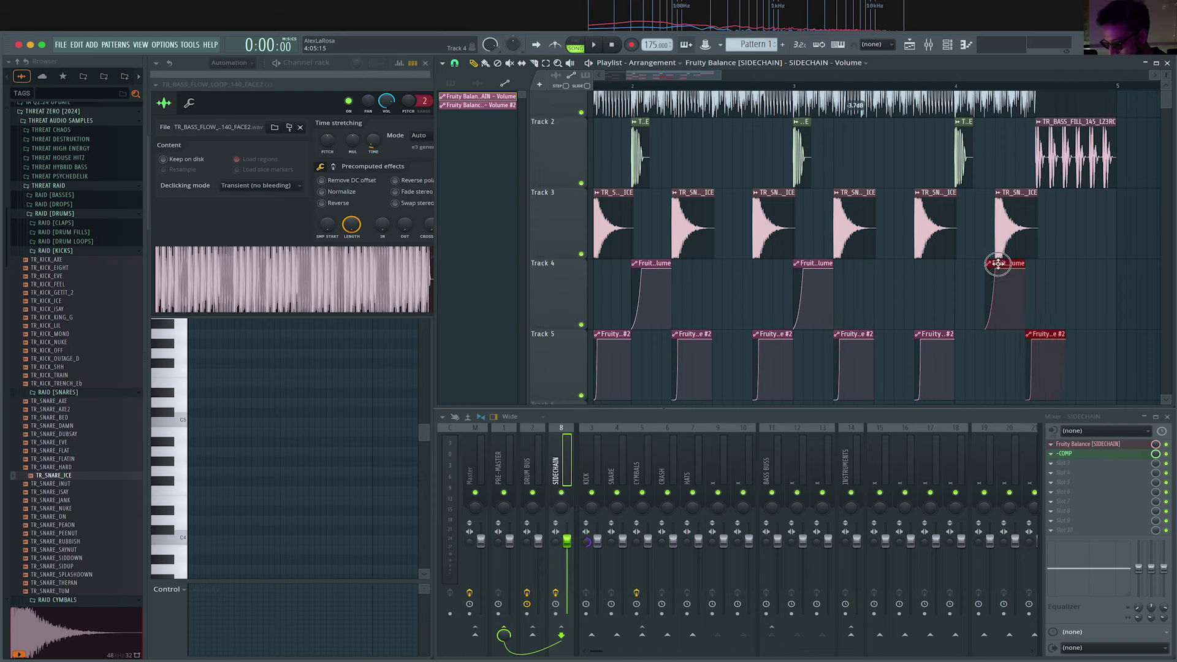
scroll(1022, 275, down, 3)
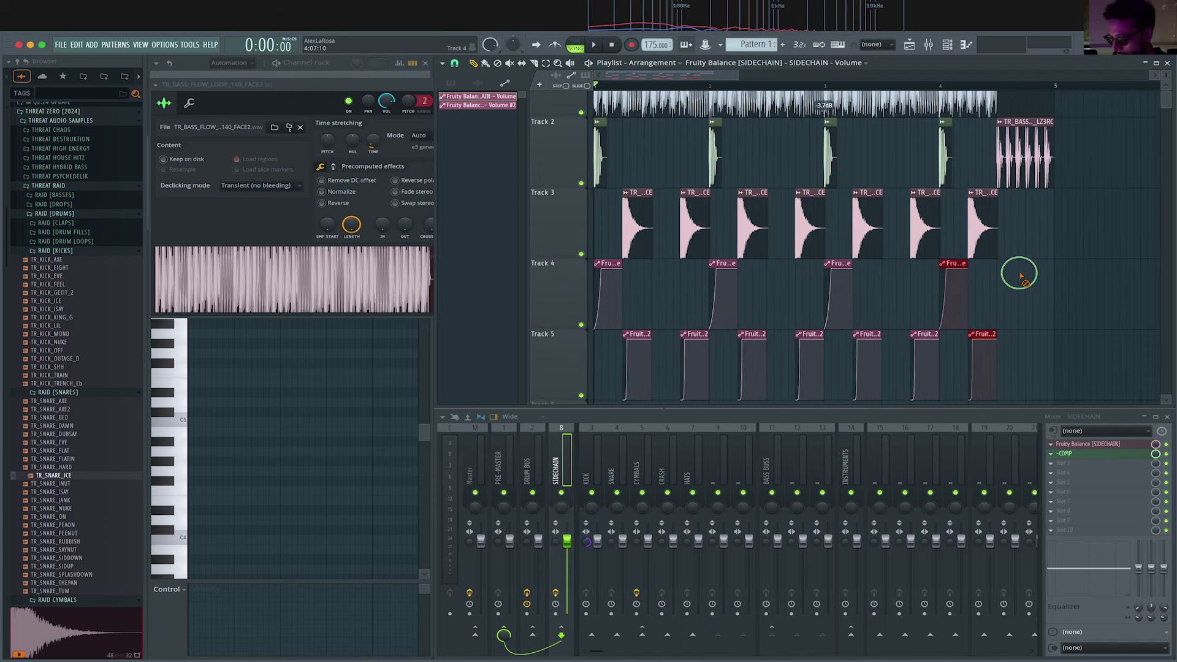
Clear the clip selection and play the full arrangement from the start to hear the kick and snare sidechain automation.
ctrl+click(1020, 275)
key(space)
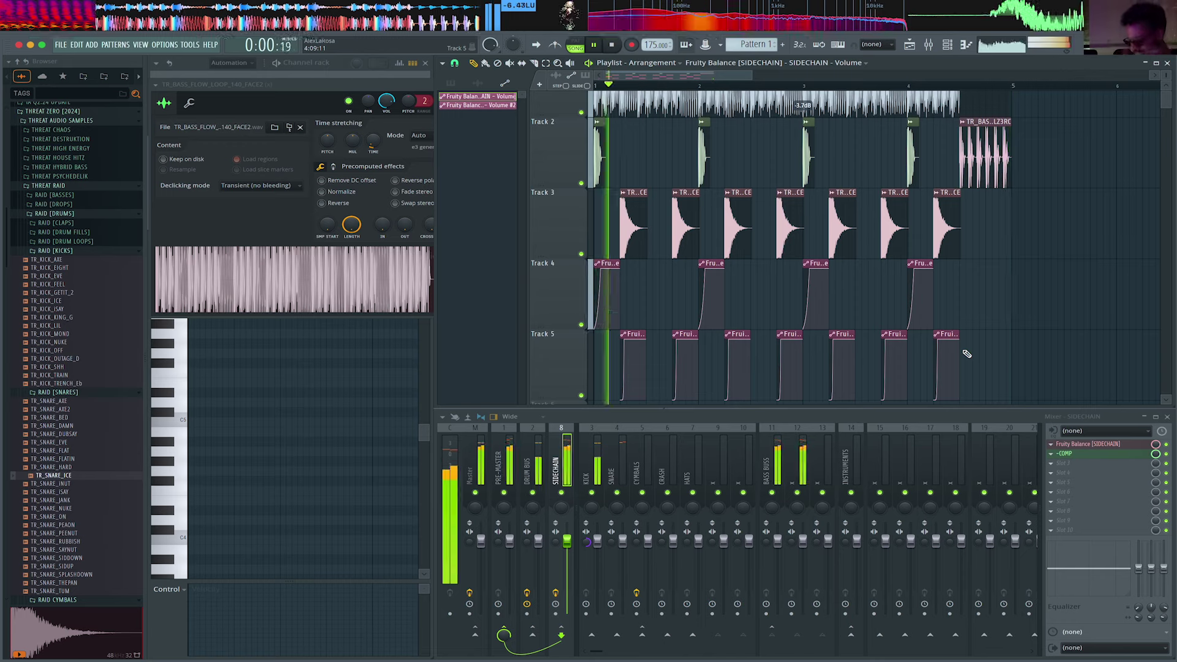
drag(1165, 75, 1166, 83)
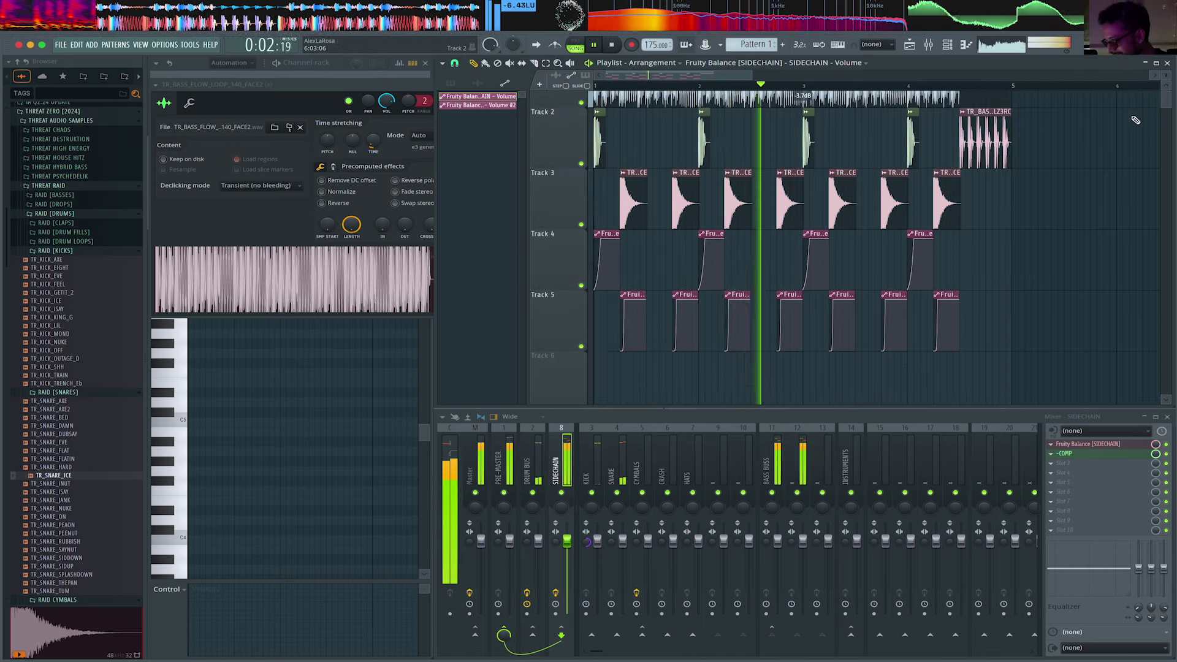
scroll(1103, 171, up, 1)
key(space)
scroll(1076, 215, down, 2)
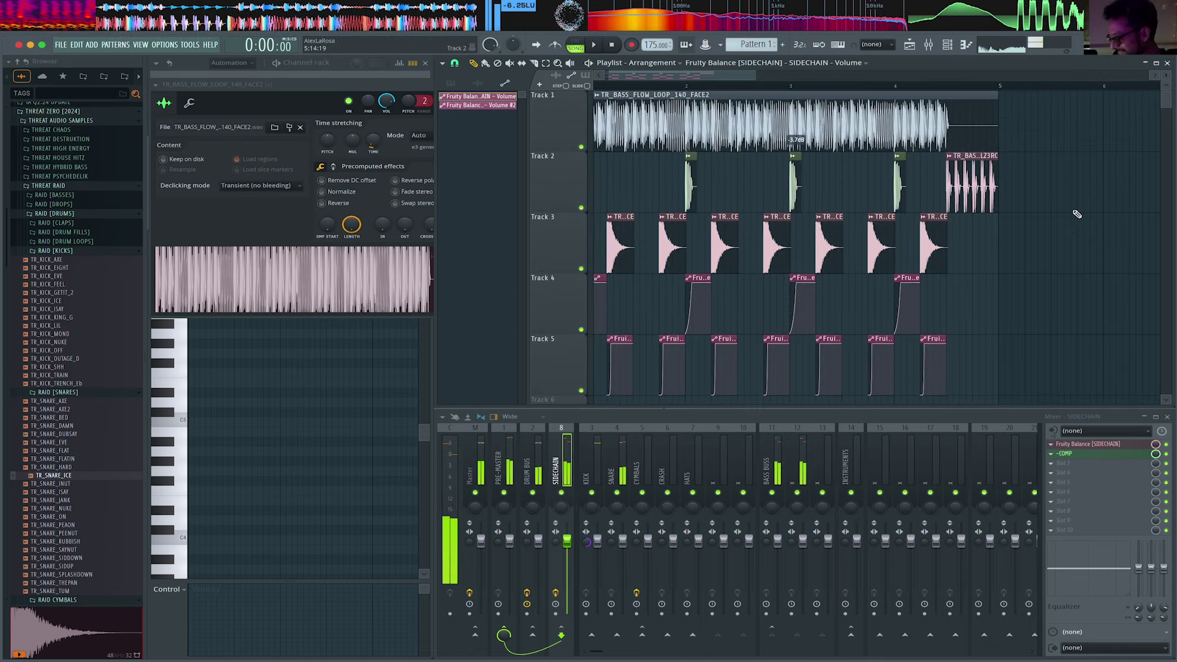
Open the RAID [BASS FLOWS] sample folder inside RAID [BASSES].
click(84, 206)
click(84, 206)
click(82, 197)
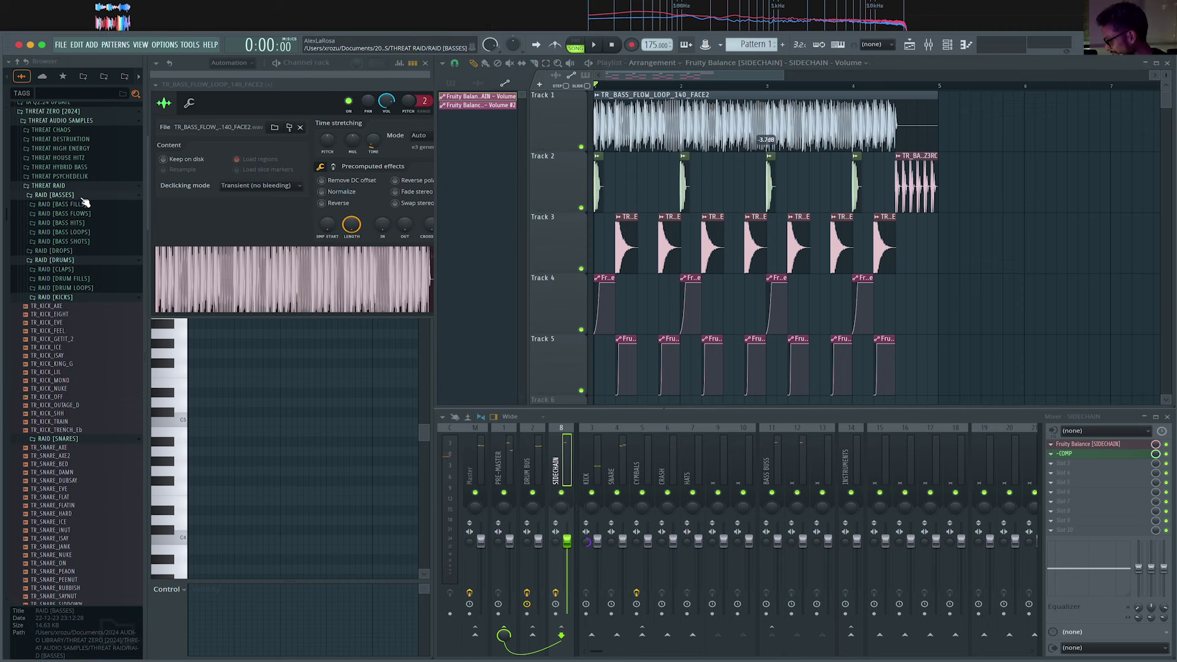
click(86, 214)
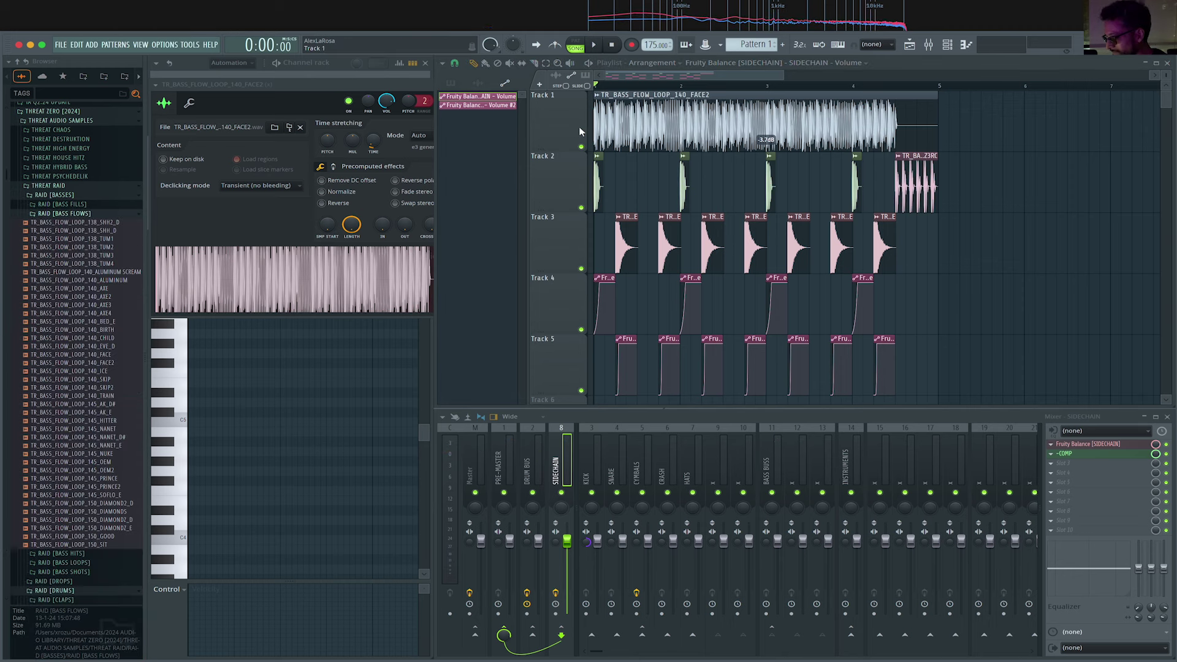
Replace the Track 1 bass loop with TR_BASS_FLOW_LOOP_140_ICE, set its original tempo to 140 BPM, and play it.
drag(142, 365, 633, 139)
key(space)
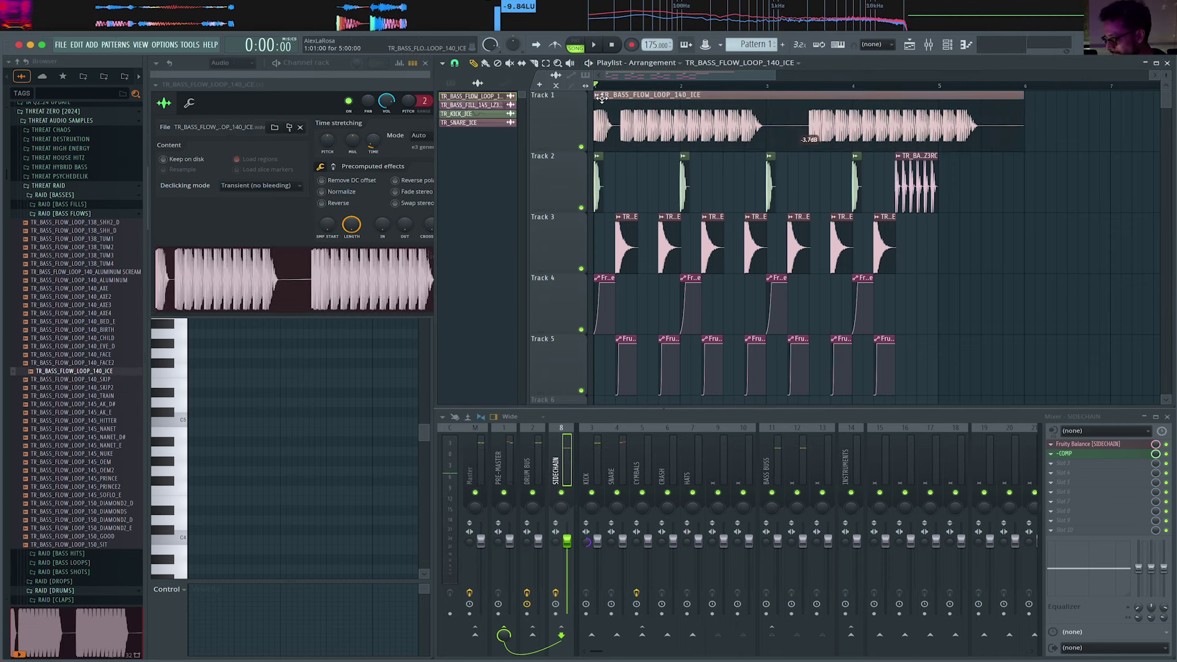
click(598, 96)
click(693, 164)
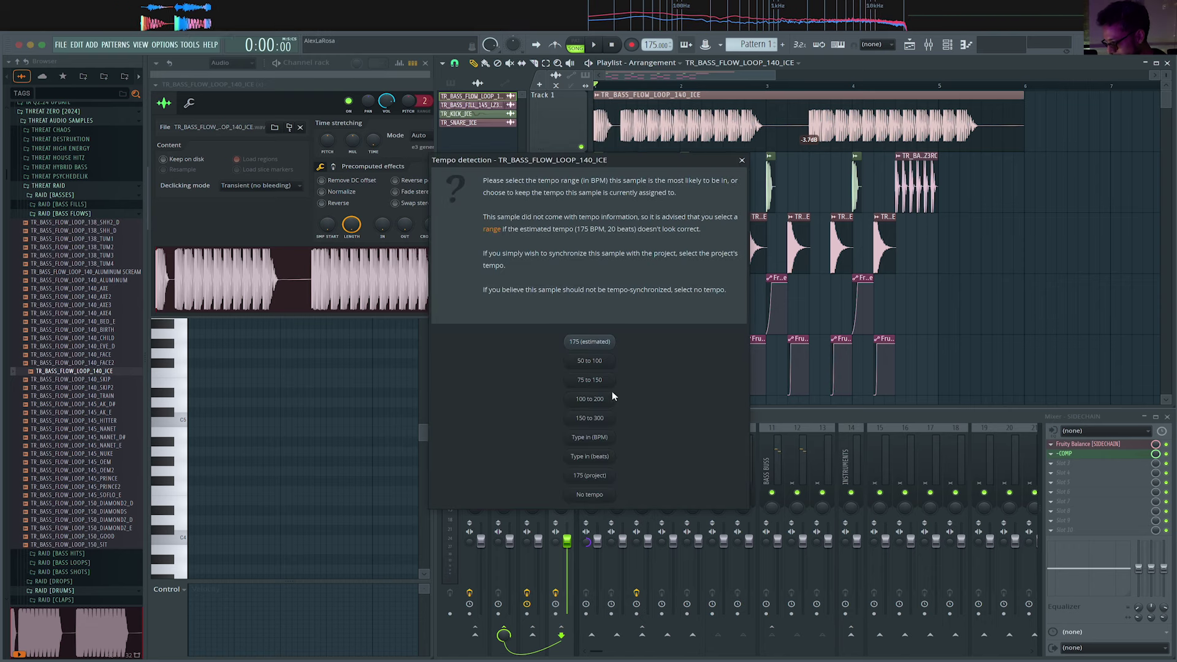
click(605, 438)
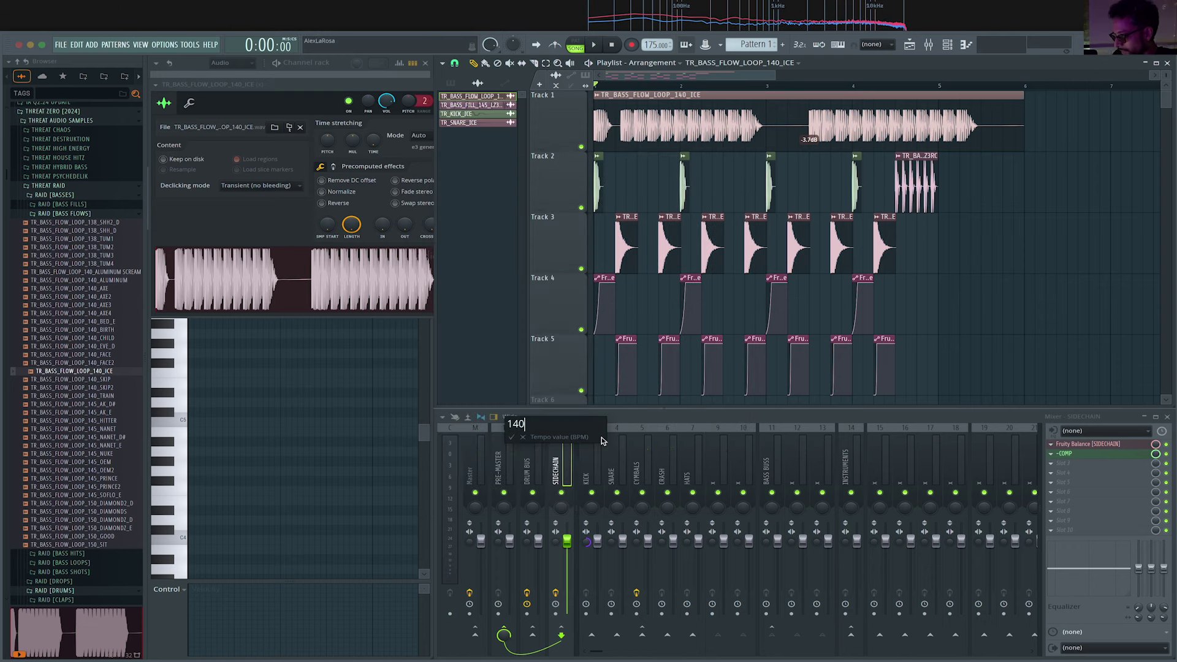
key(Return)
key(space)
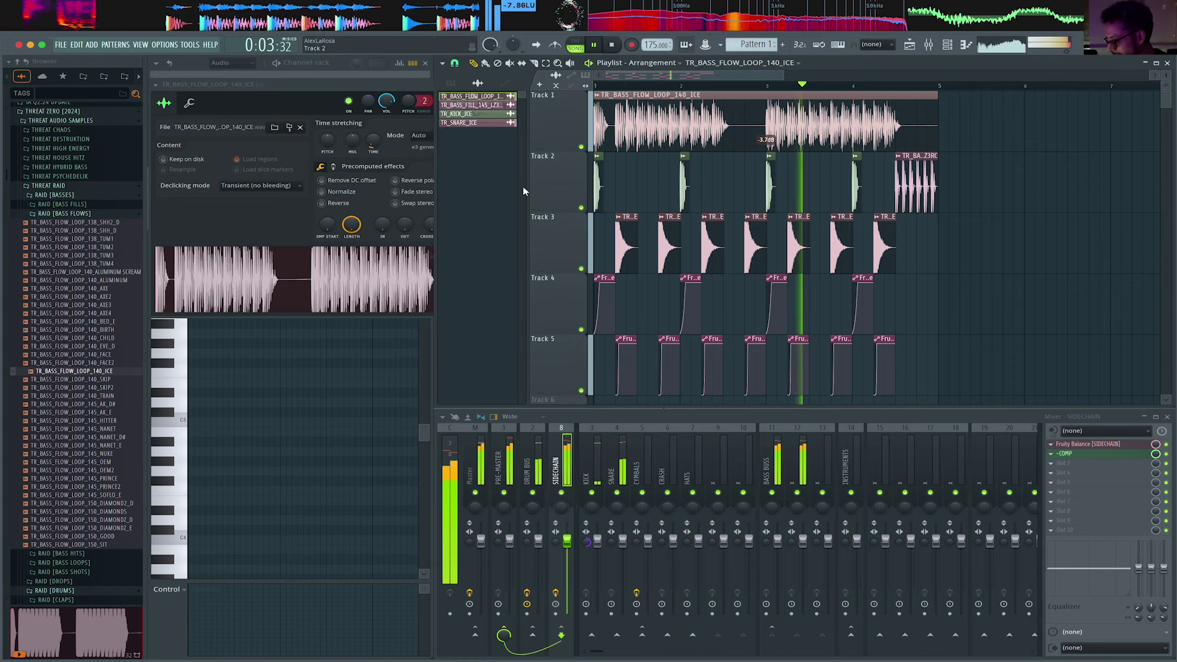
key(space)
Audition the two SKIP loops, replace the Track 1 loop with TR_BASS_FLOW_LOOP_140_SKIP, and fit it to the project tempo.
click(98, 380)
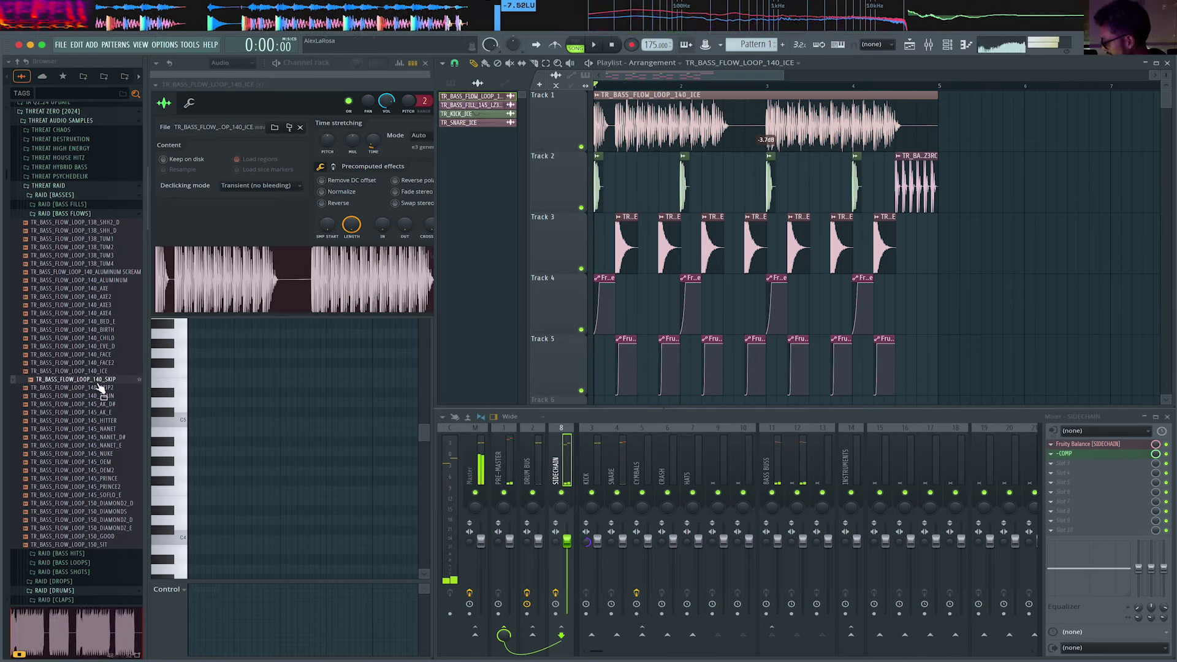
click(98, 388)
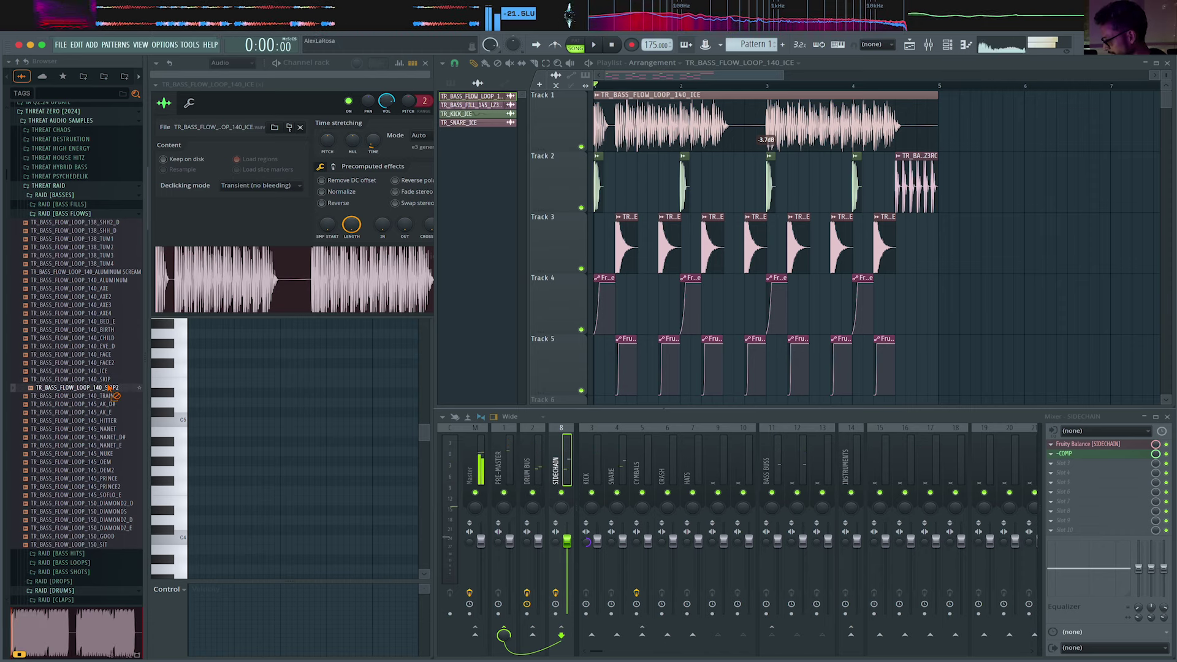
drag(112, 380, 649, 110)
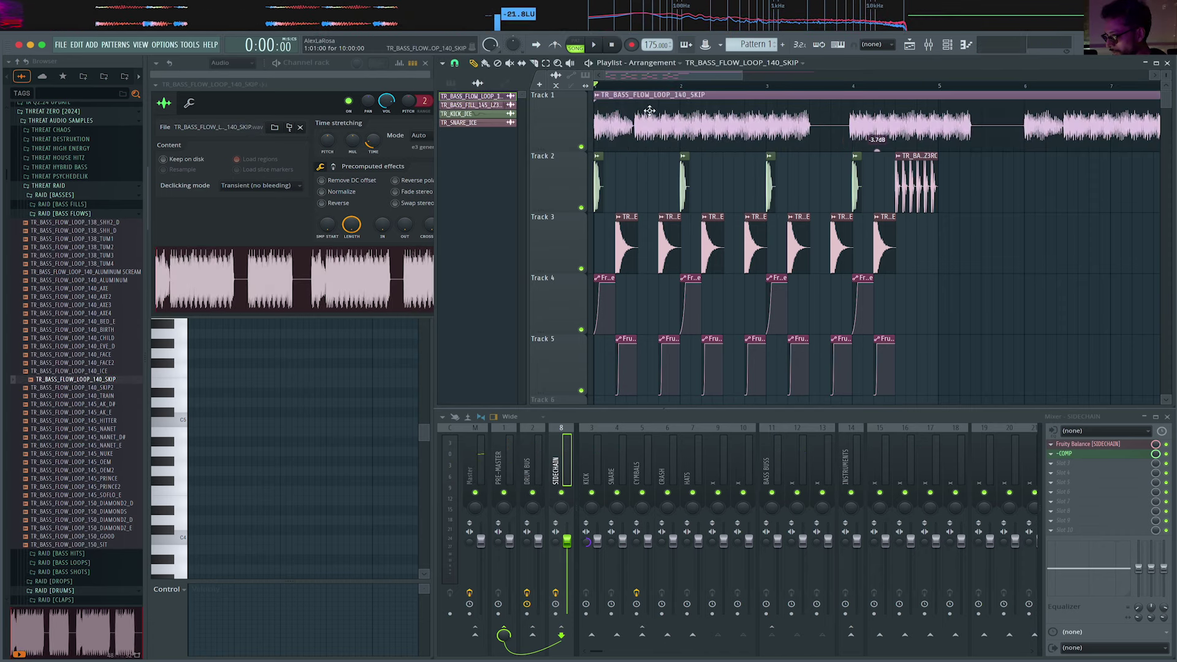
click(599, 97)
click(674, 174)
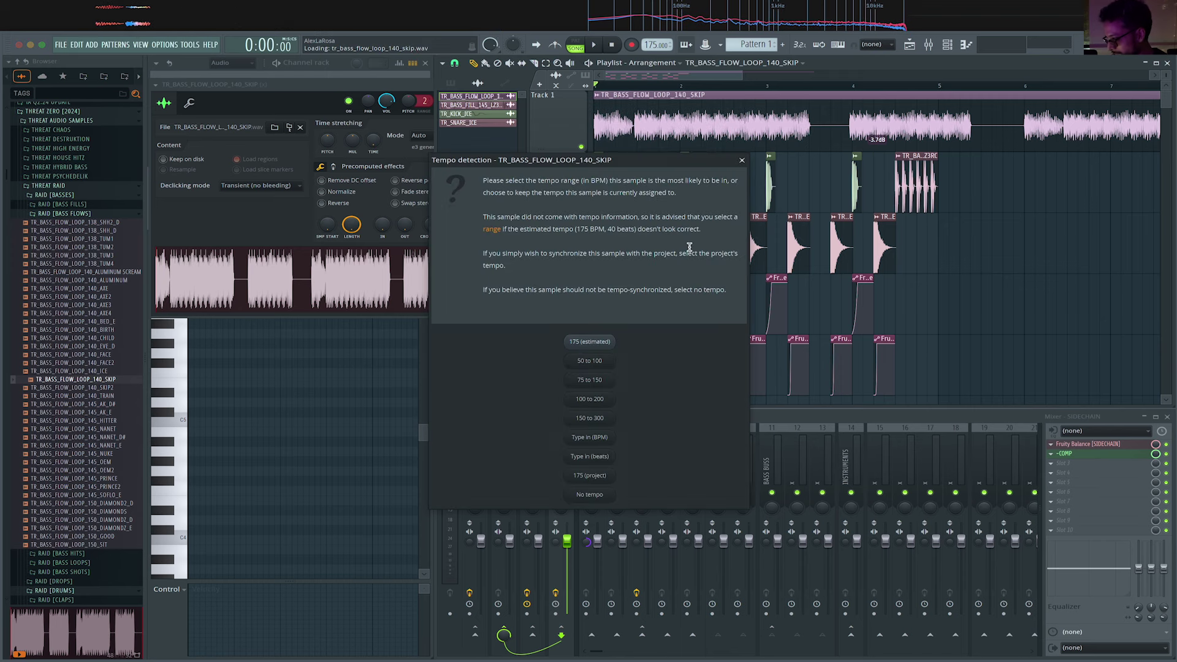
click(602, 440)
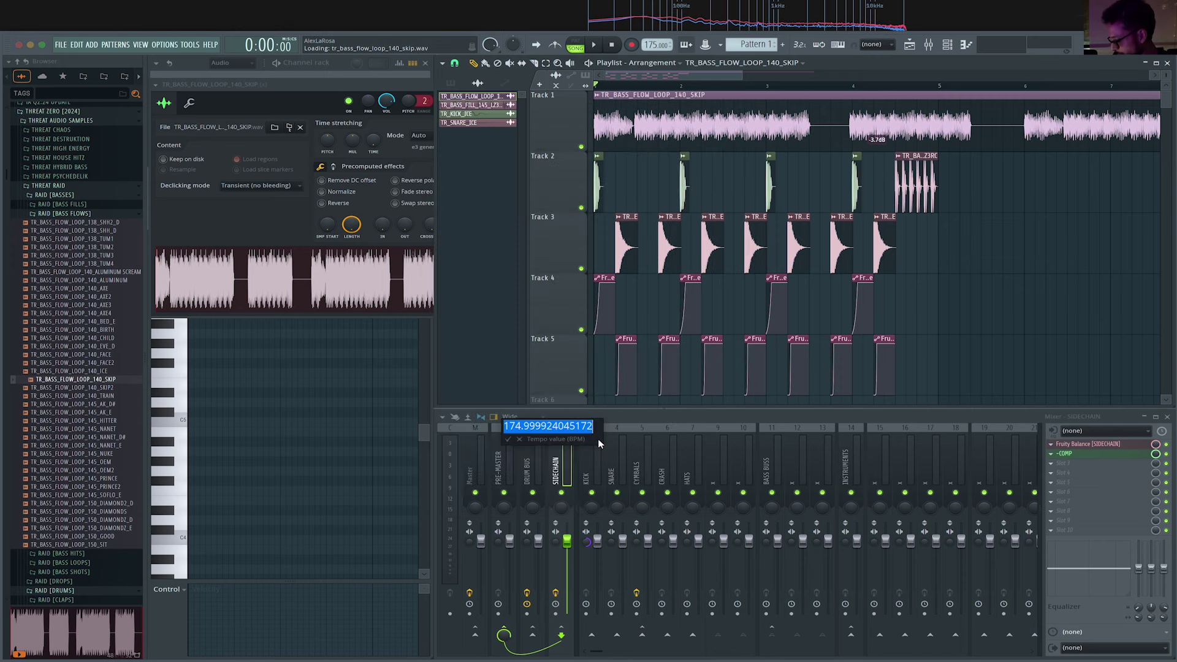
key(Return)
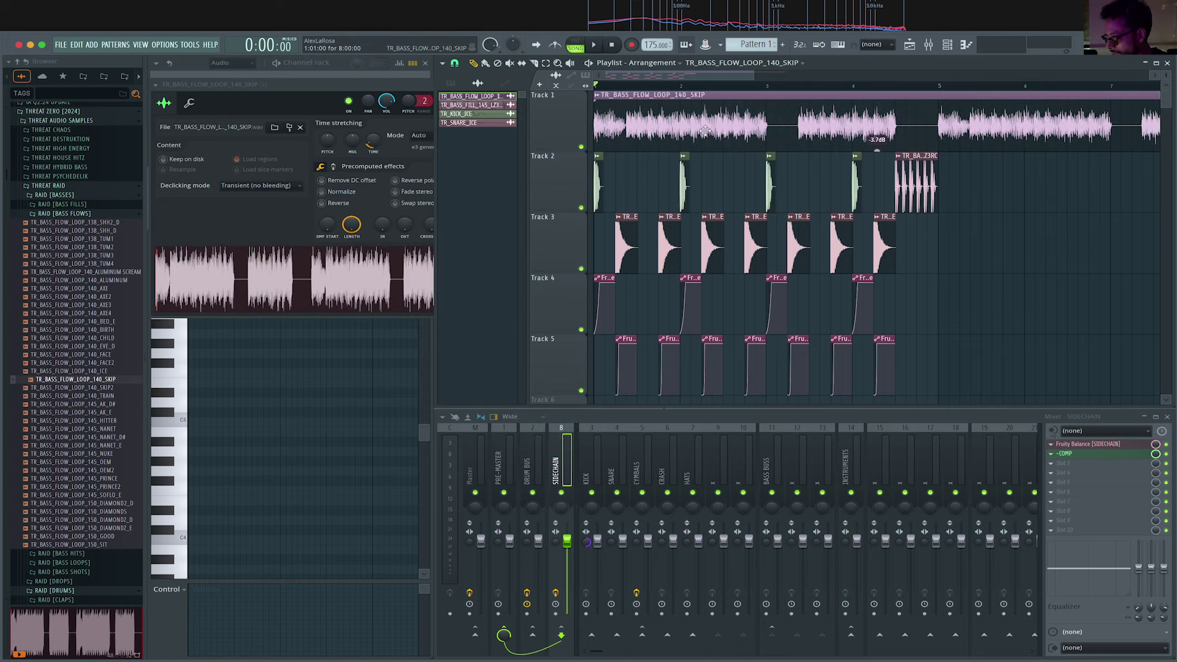
Play the arrangement with the SKIP loop and set its clip gain to about -0.1 dB.
scroll(705, 131, down, 4)
key(space)
drag(769, 149, 773, 150)
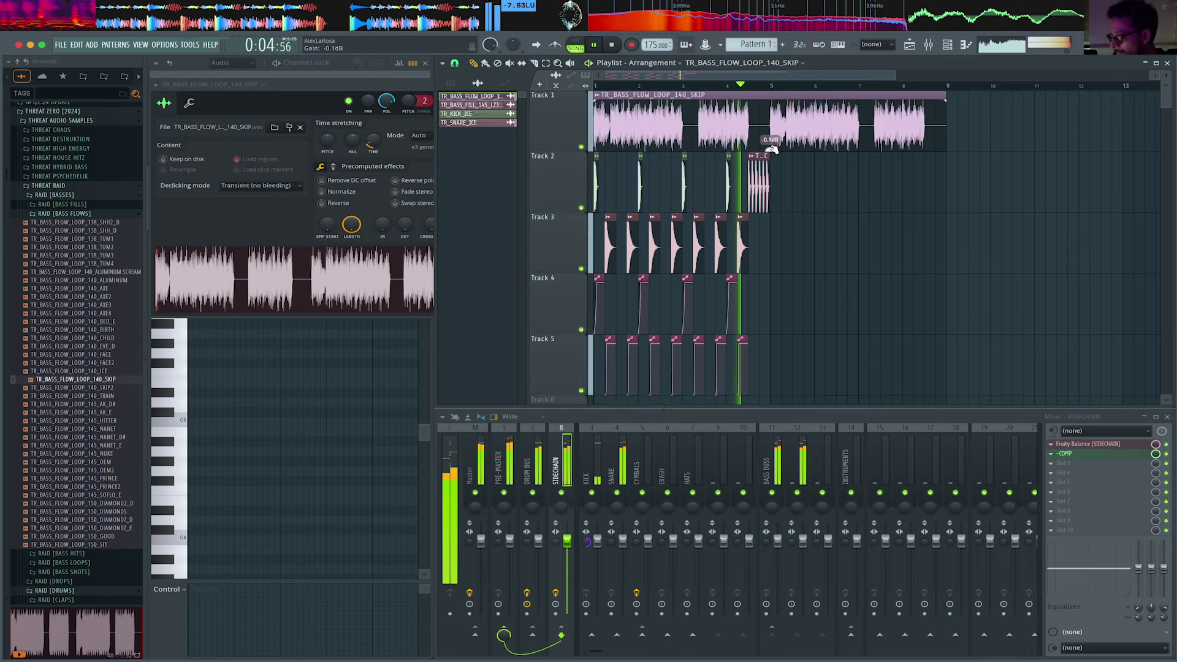
key(space)
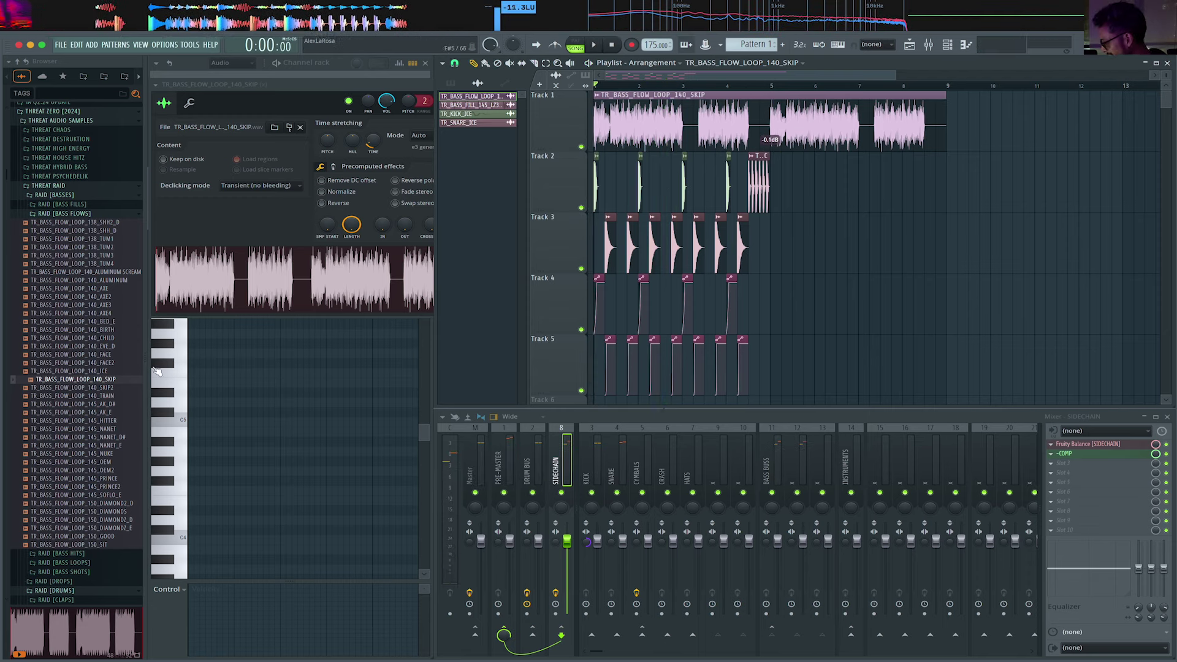
Replace the Track 1 loop with TR_BASS_FLOW_LOOP_140_TRAIN and set its original tempo to 140 BPM.
click(116, 396)
drag(115, 399, 610, 135)
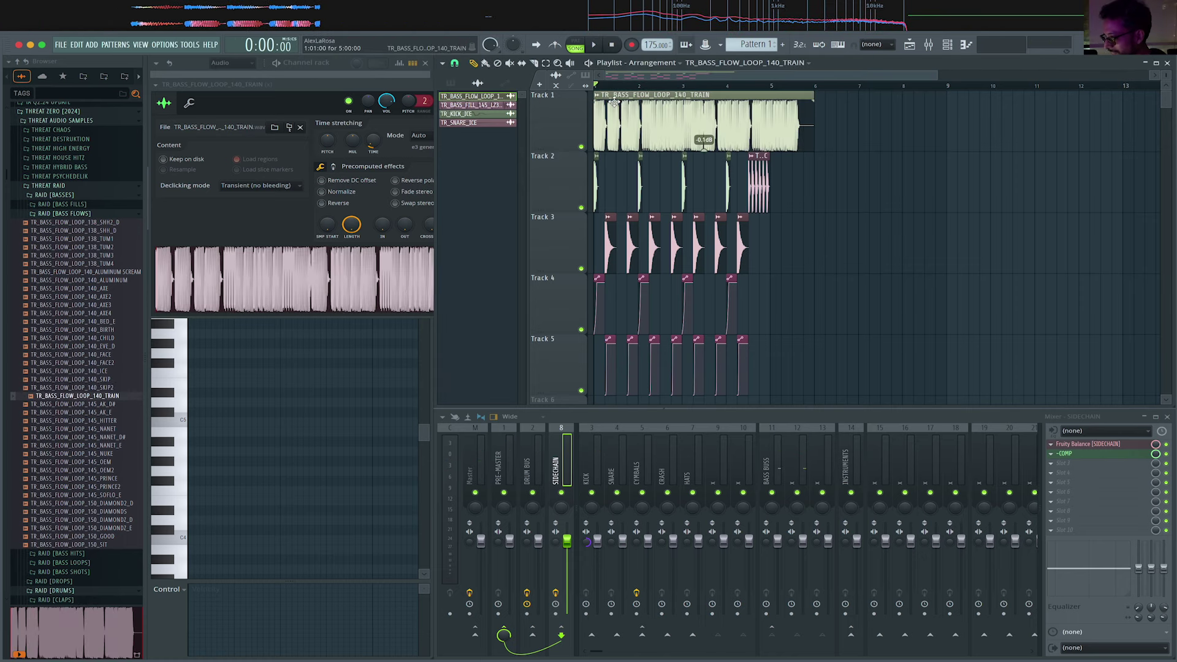
click(600, 102)
click(696, 174)
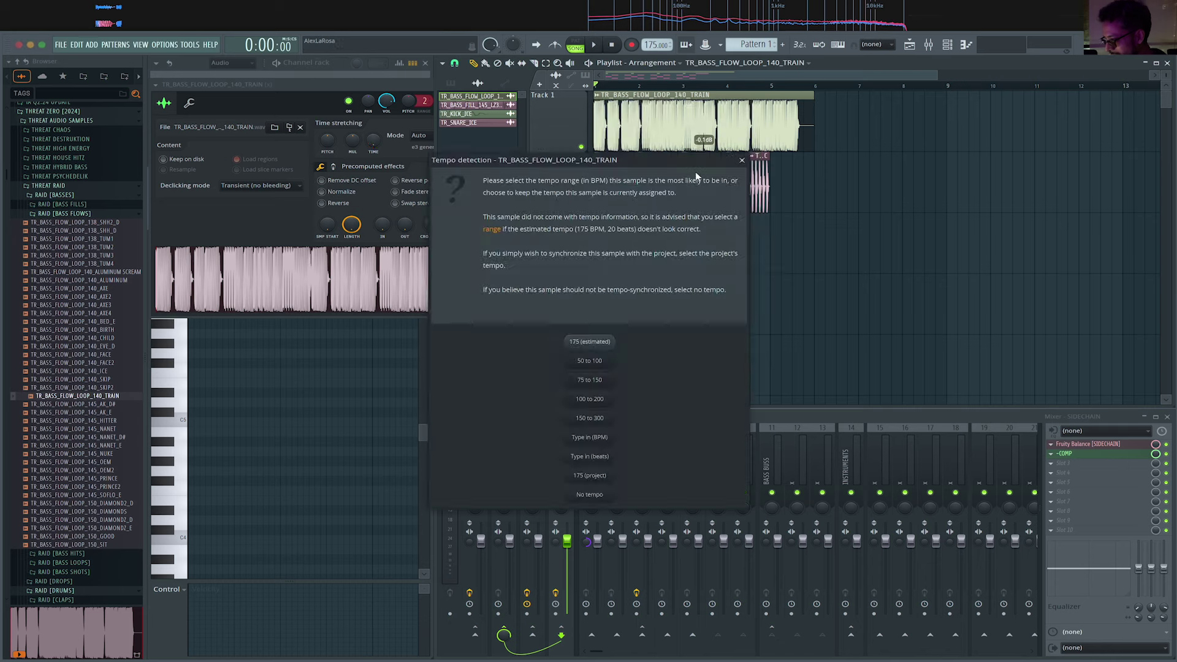
click(604, 439)
text(1)
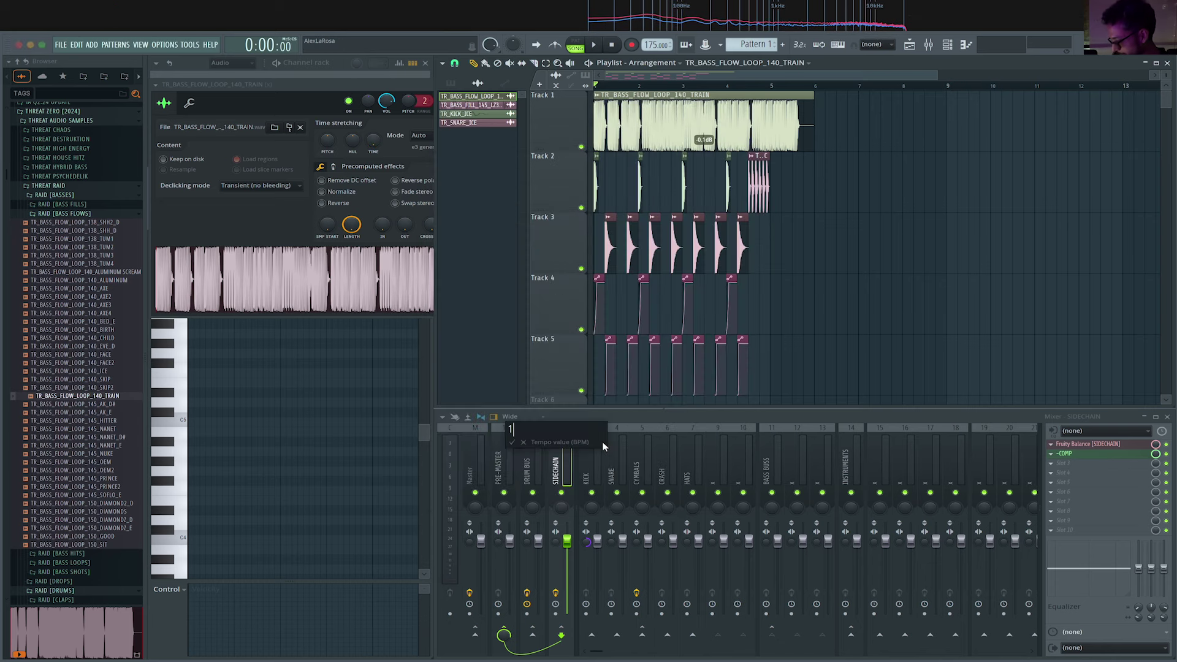
text(40)
key(Return)
Play the arrangement with the TRAIN loop and lower its clip gain to -4.2 dB.
key(space)
scroll(565, 153, up, 4)
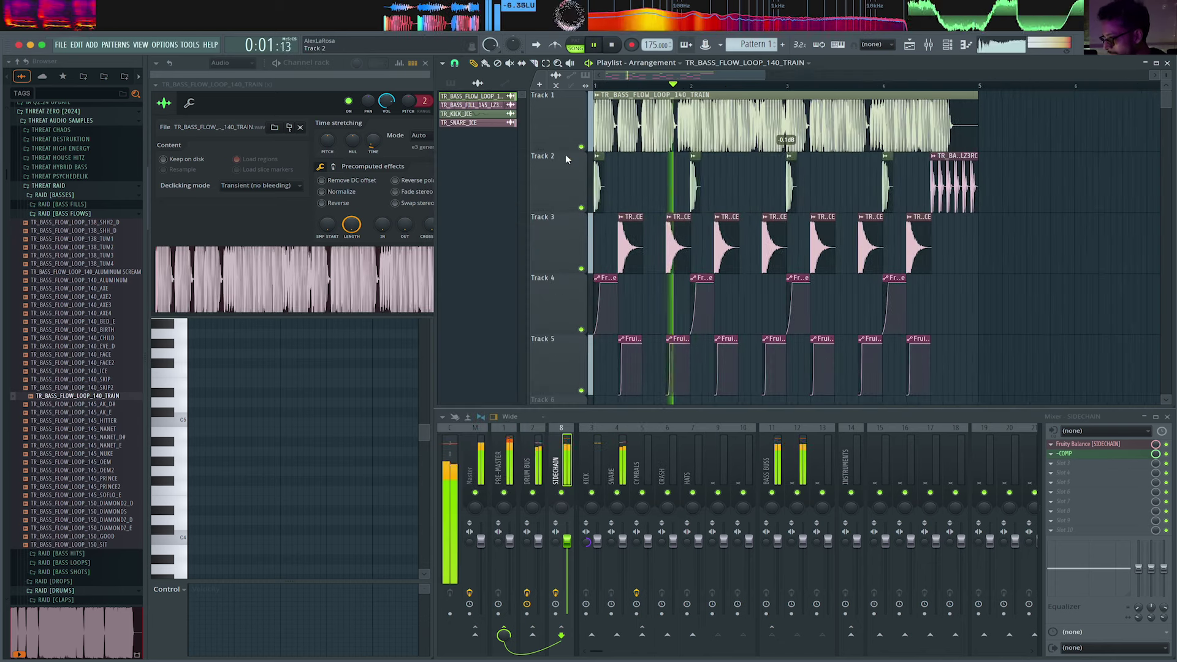
scroll(787, 149, down, 4)
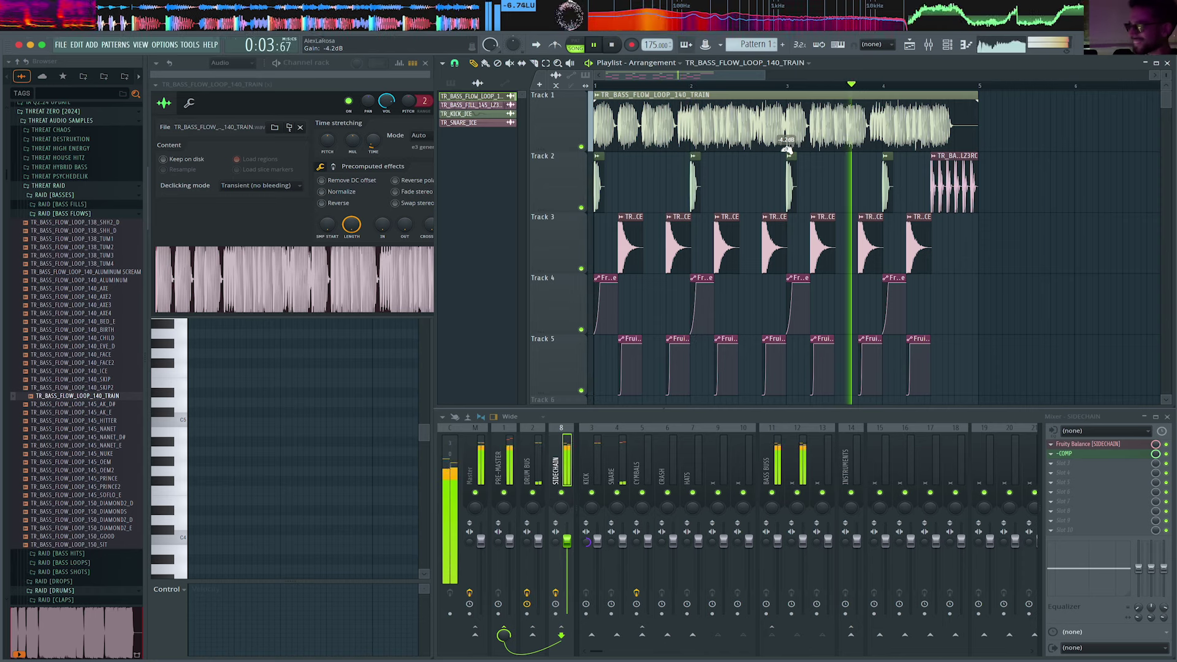
key(space)
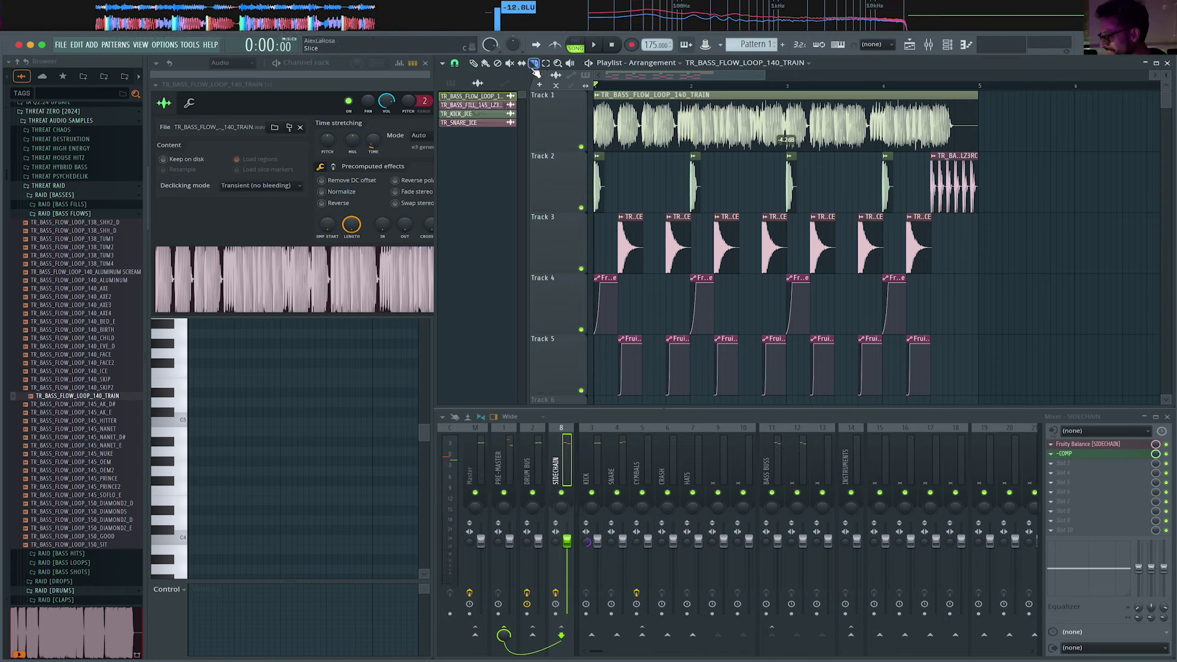
Slice the TRAIN loop on Track 1 at 1:09:00 and move the remainder past bar 5.
key(space)
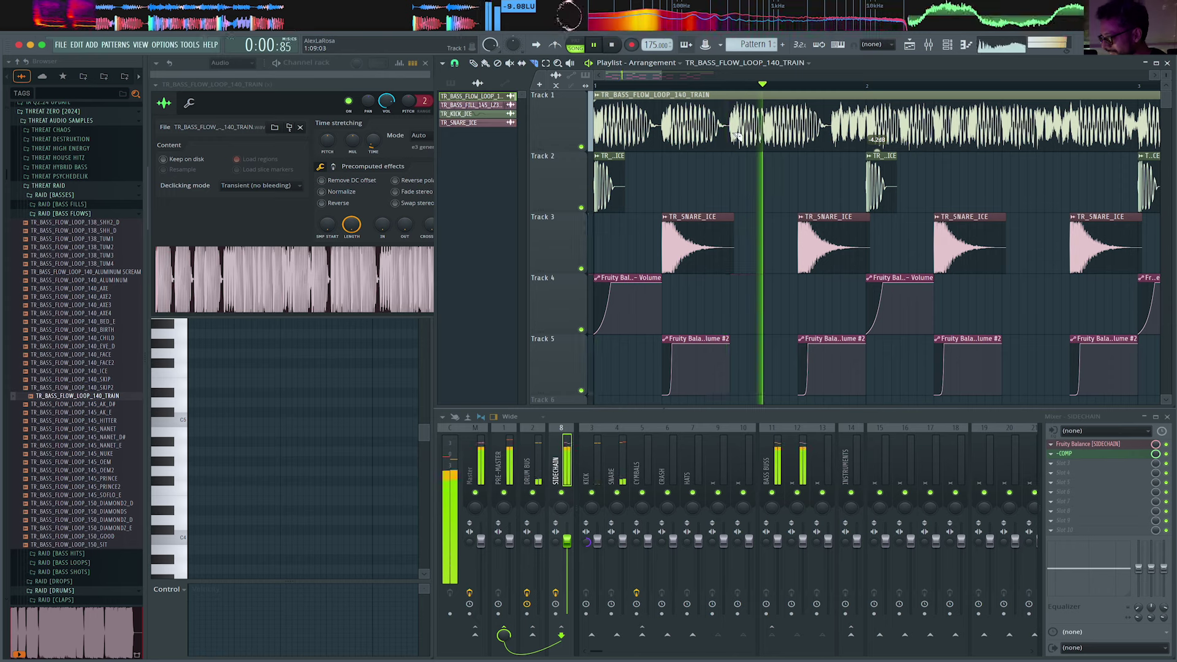
key(space)
key(space)
key(space)
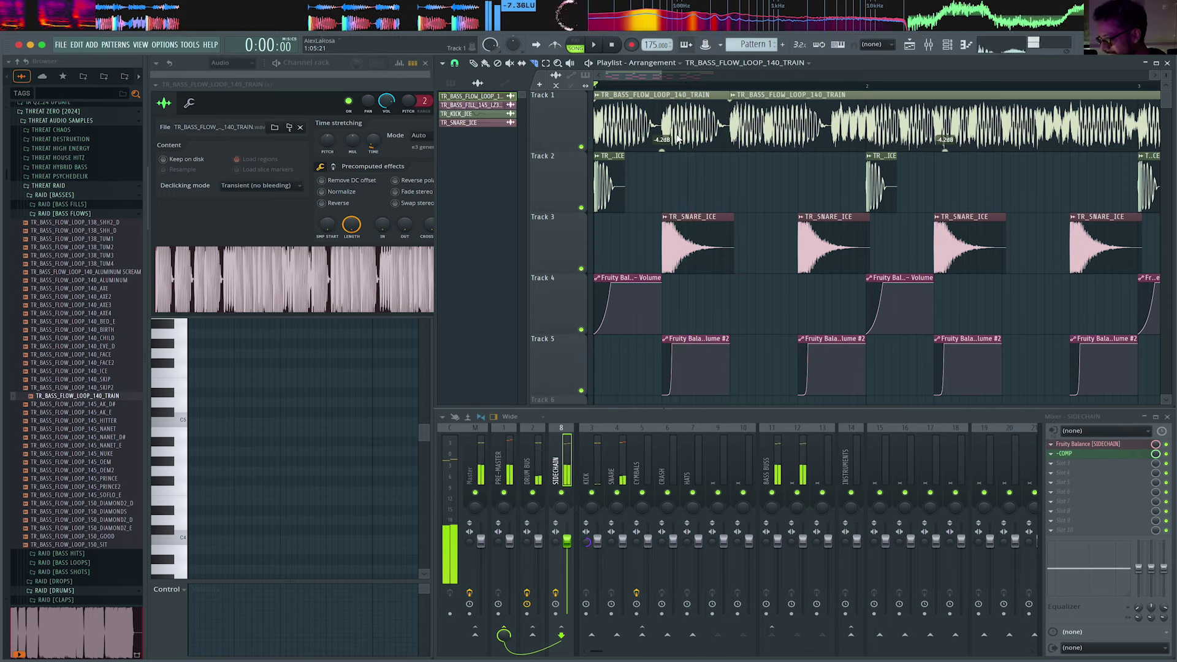
scroll(677, 139, down, 3)
click(474, 65)
scroll(584, 117, down, 5)
drag(639, 128, 747, 129)
scroll(606, 124, up, 2)
Duplicate the half-bar TRAIN slice twice, play it, then delete the middle copy and move the last one to 1:13:00.
drag(618, 124, 548, 127)
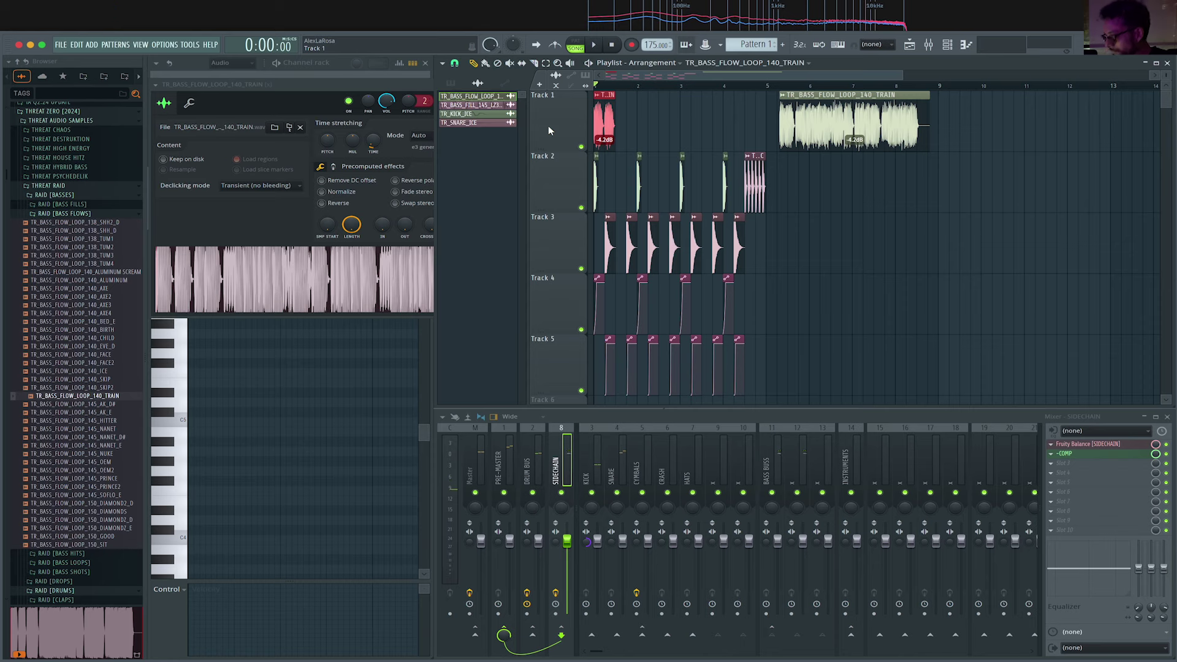
key(ctrl+b)
key(ctrl+b)
key(space)
scroll(592, 139, up, 4)
key(space)
key(space)
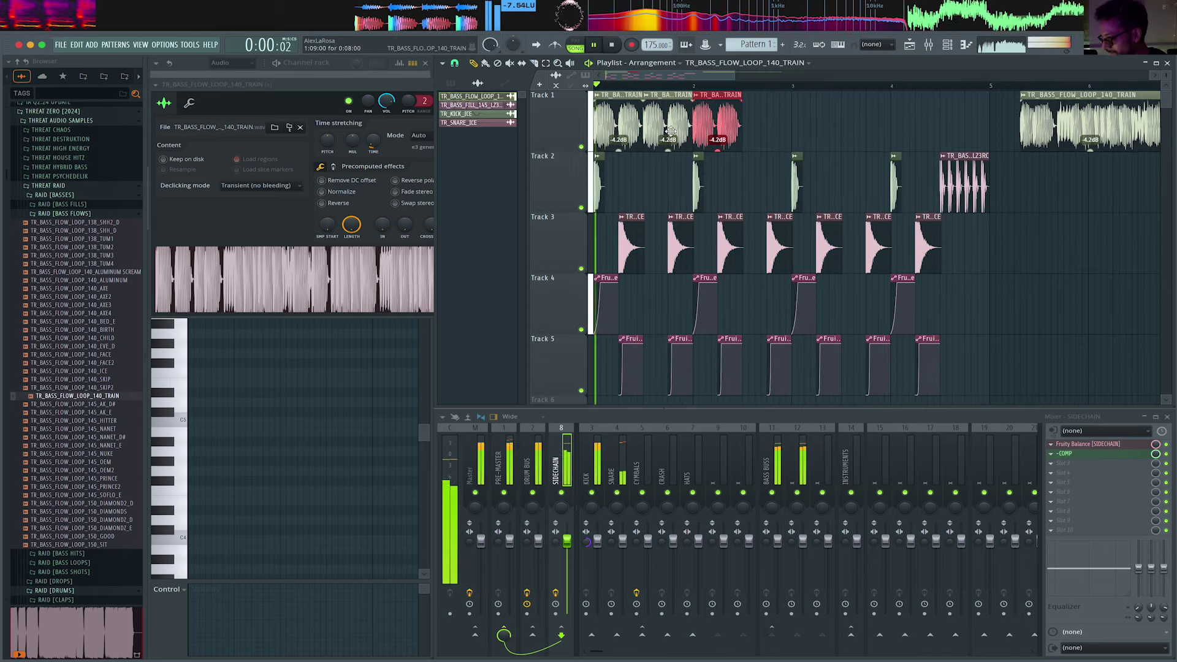
right_click(671, 135)
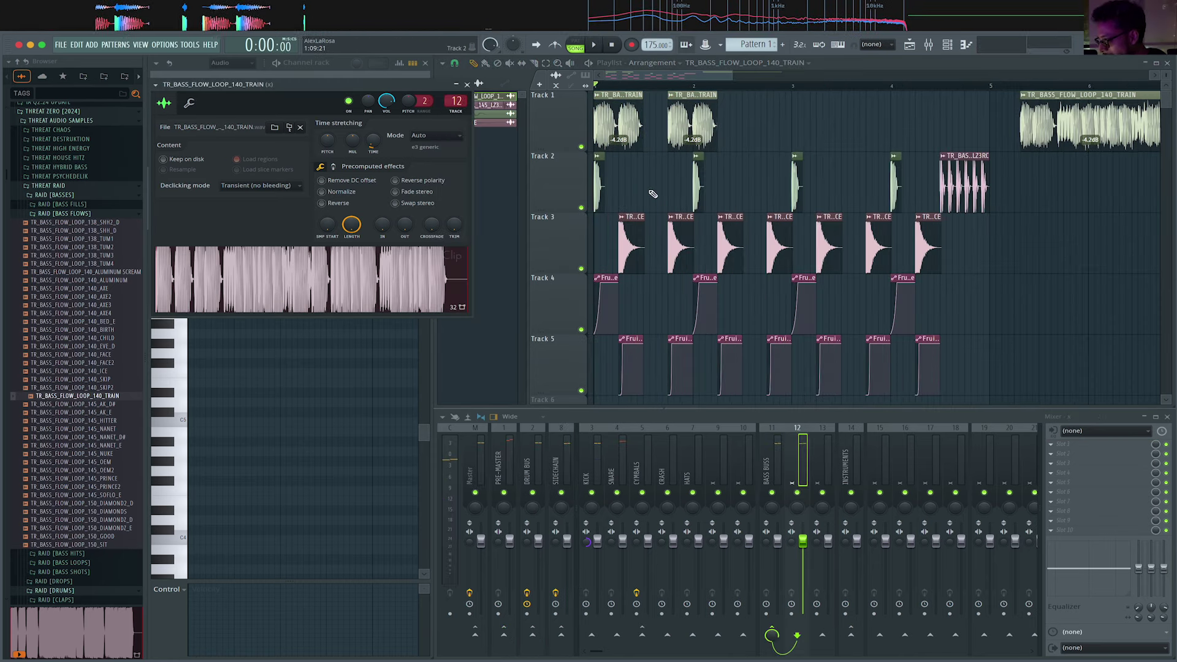
Insert a new empty track below Track 1 and place a TRAIN loop clip on it starting at 1:11:00.
scroll(653, 194, up, 2)
click(555, 176)
right_click(553, 190)
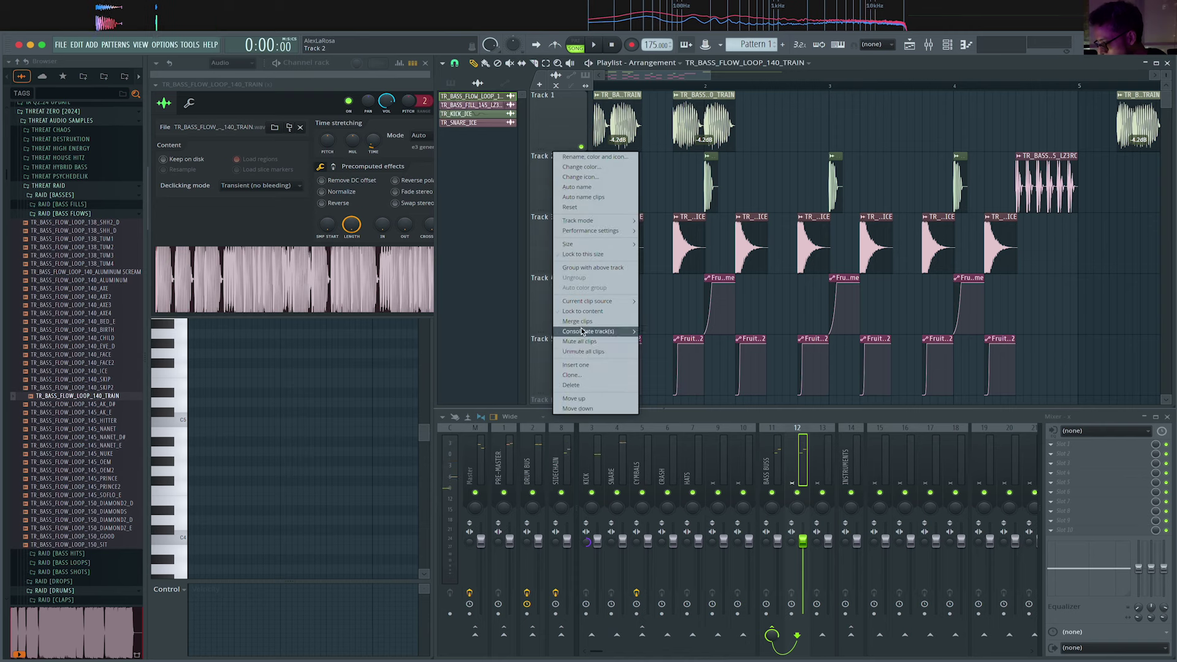
click(584, 365)
click(653, 196)
scroll(652, 196, up, 2)
drag(710, 186, 717, 186)
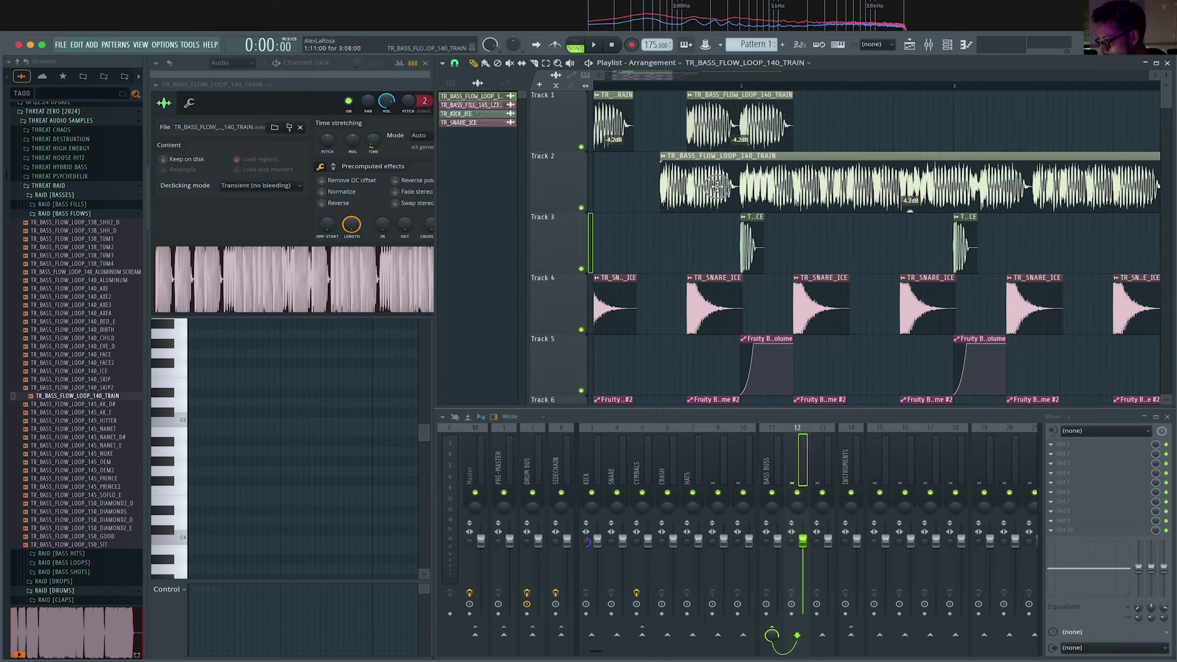
During playback, delete the slice at 1:13:00 on Track 1 and move the full TRAIN loop up from Track 2.
key(space)
right_click(739, 132)
scroll(739, 135, down, 1)
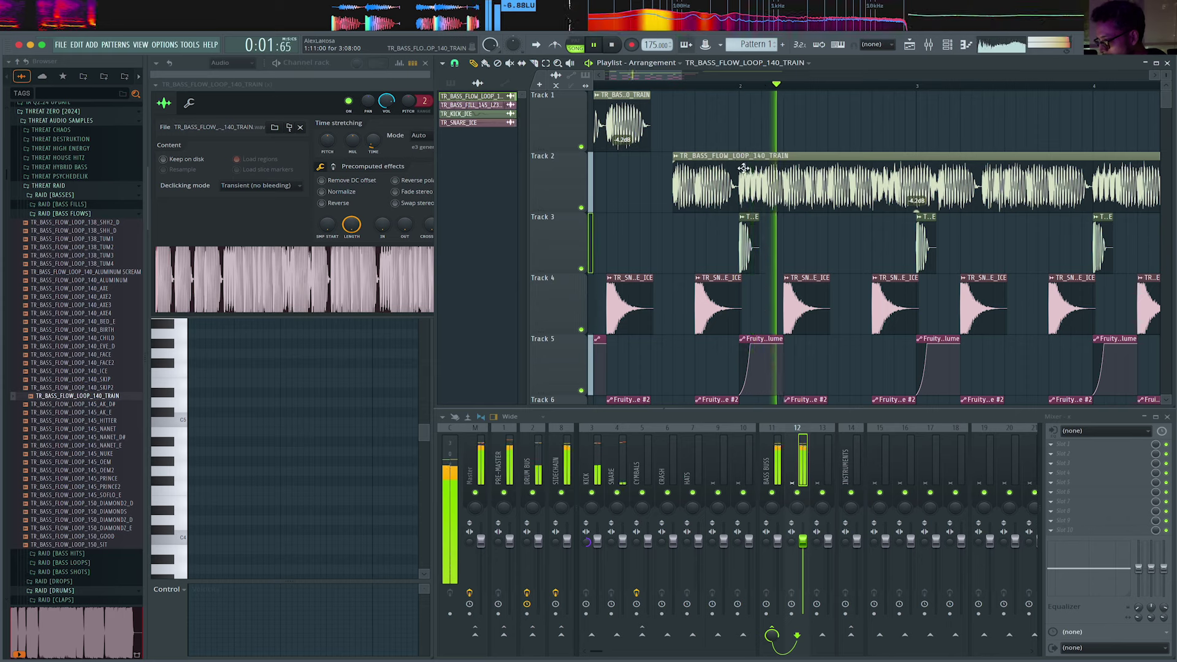
drag(743, 169, 742, 107)
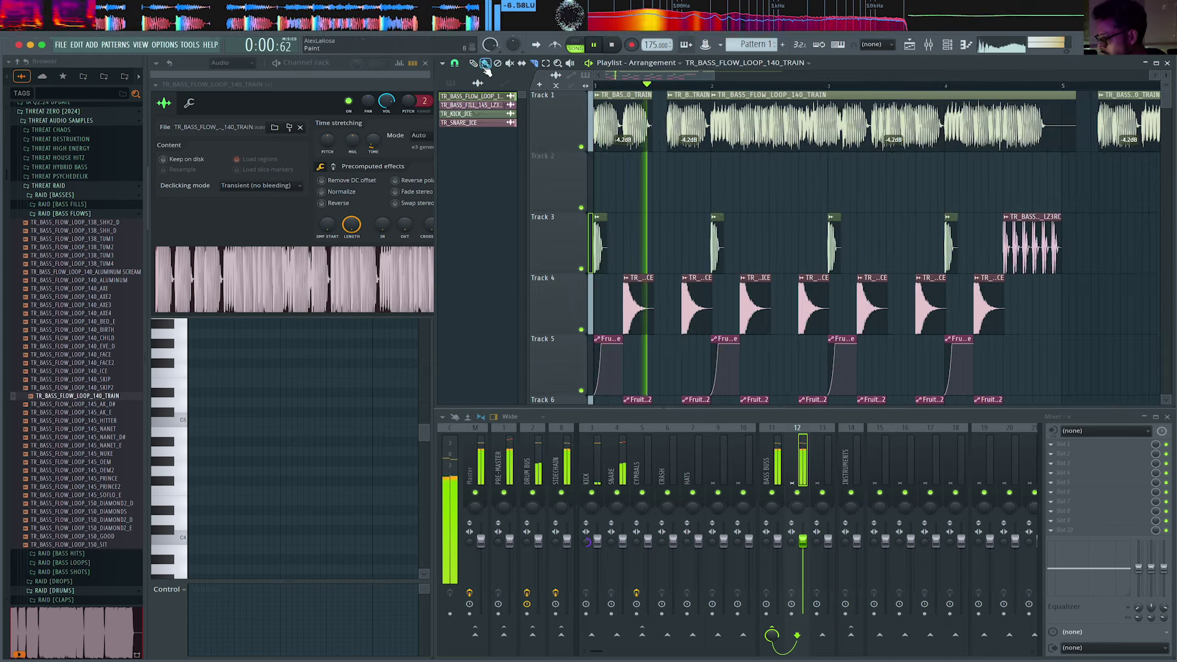
Remove the unneeded TRAIN loop section from Track 1 and play the chopped bass arrangement through bar 4.
right_click(831, 114)
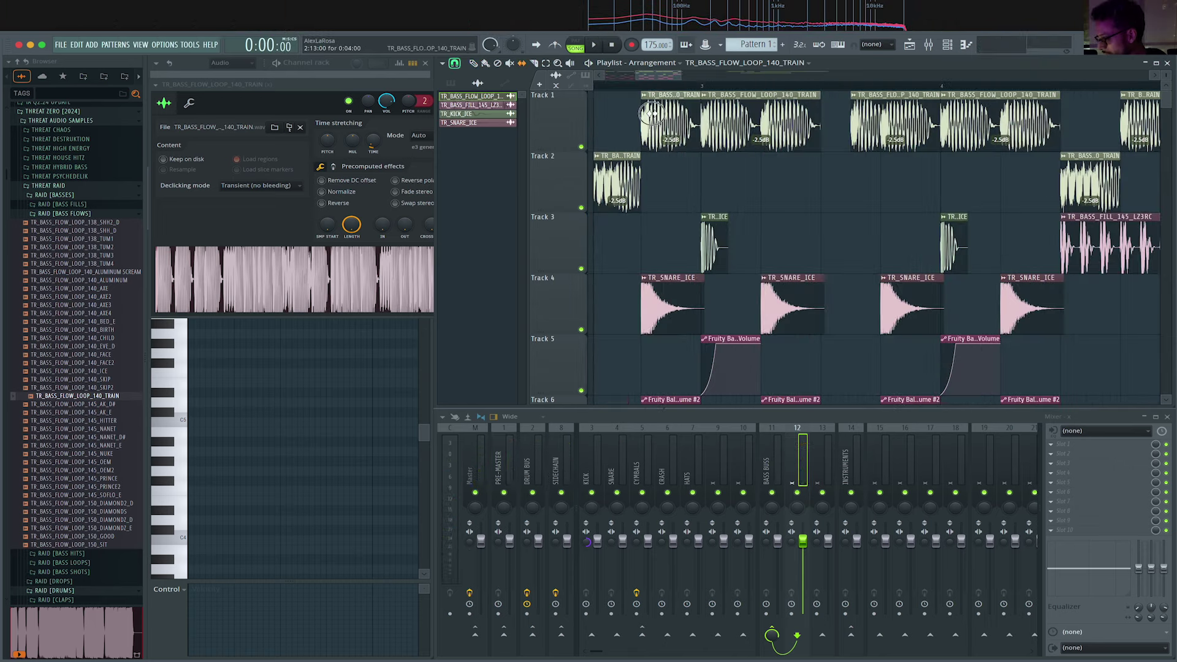
key(space)
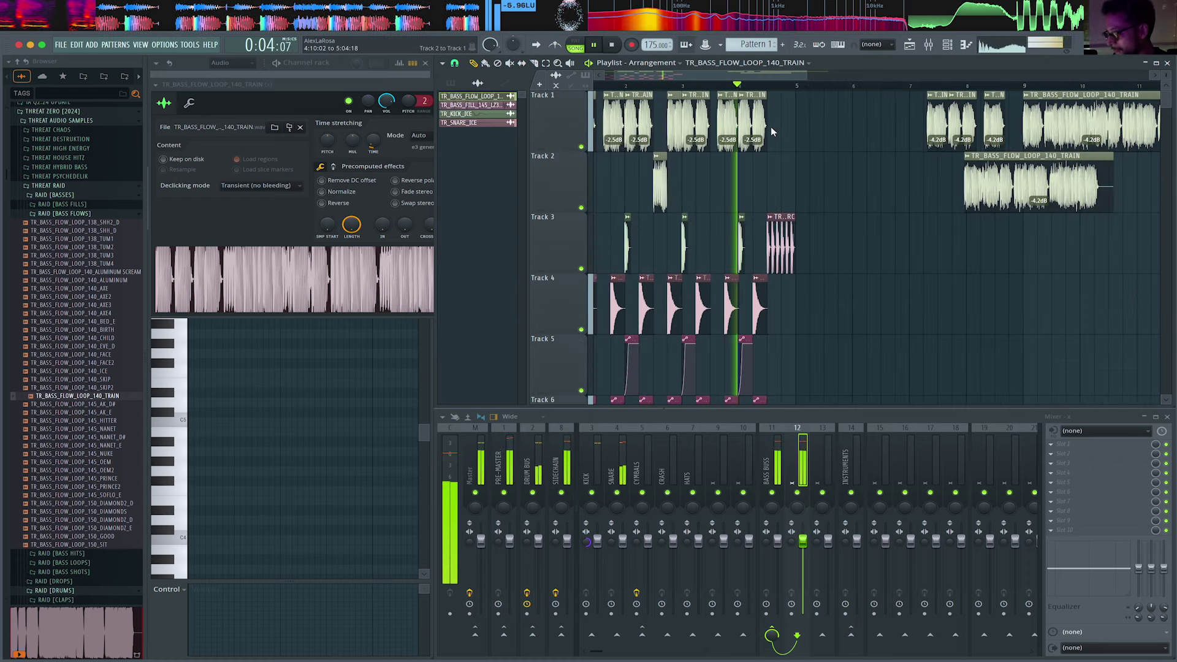
scroll(739, 144, up, 1)
key(space)
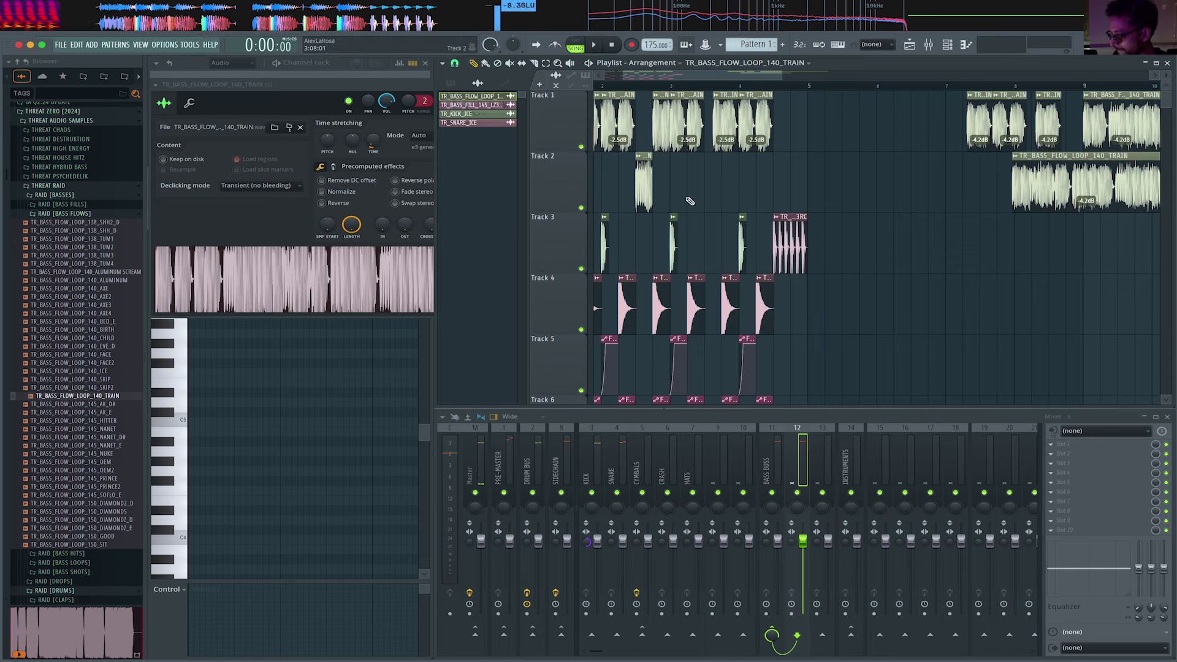
Audition the RAID [BASS FILLS] samples, replace the fill at the end of Track 3 with TR_BASS_FILL_145_LZ3RSHORT, and play the arrangement.
click(76, 207)
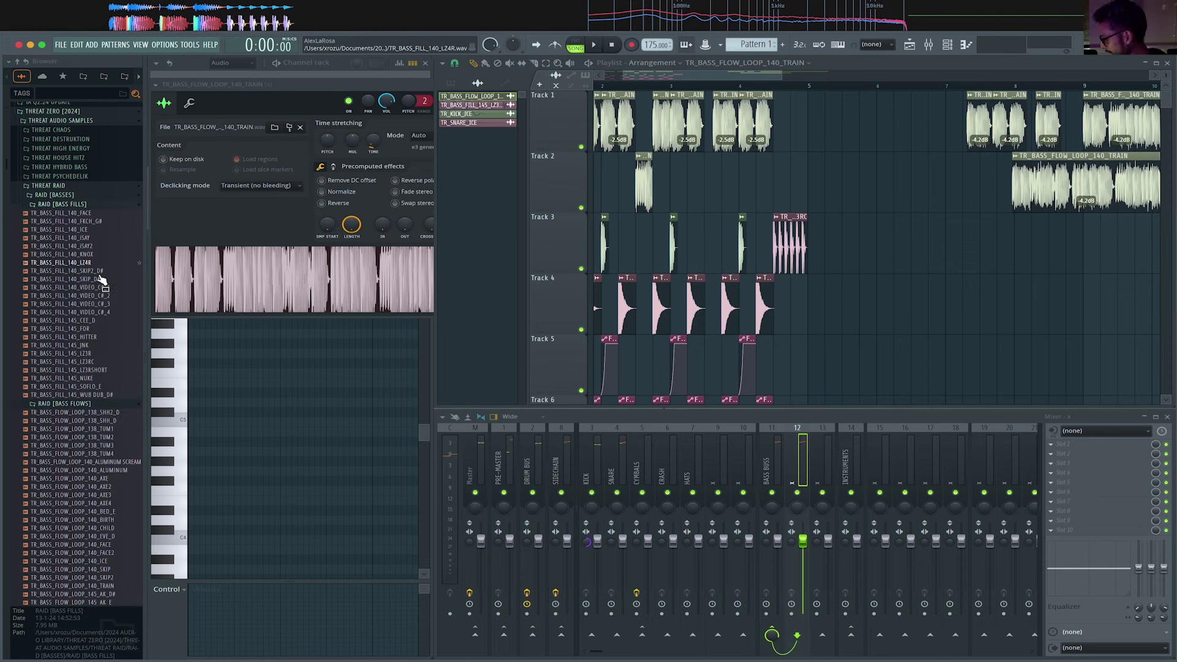
click(103, 341)
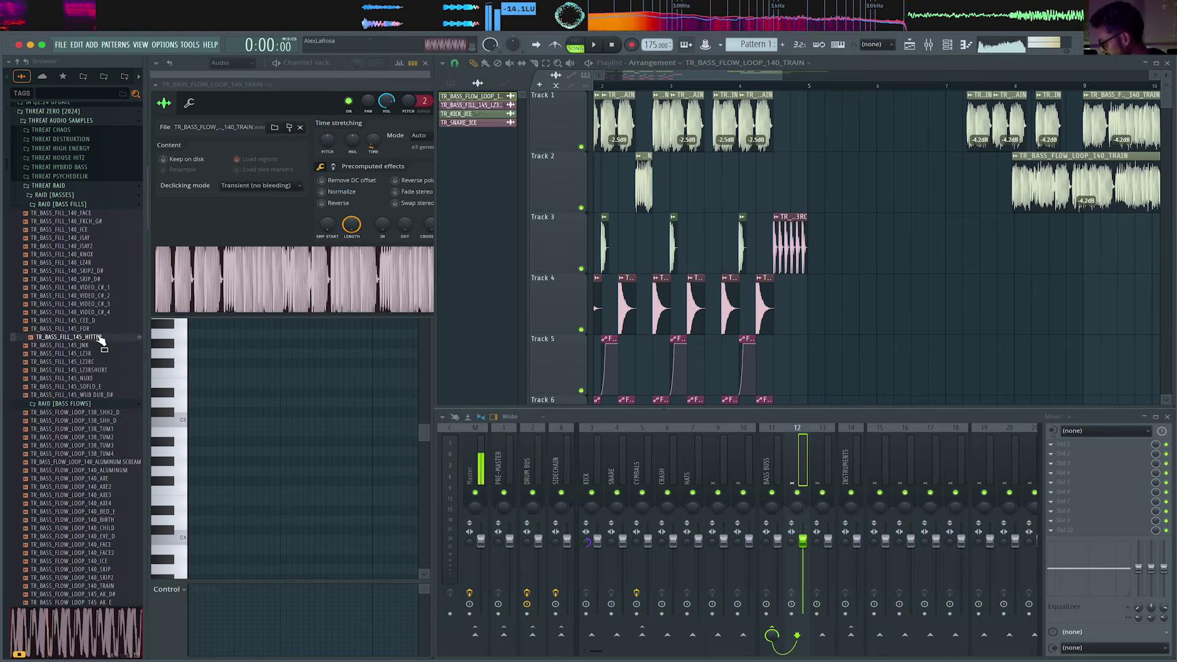
key(Up)
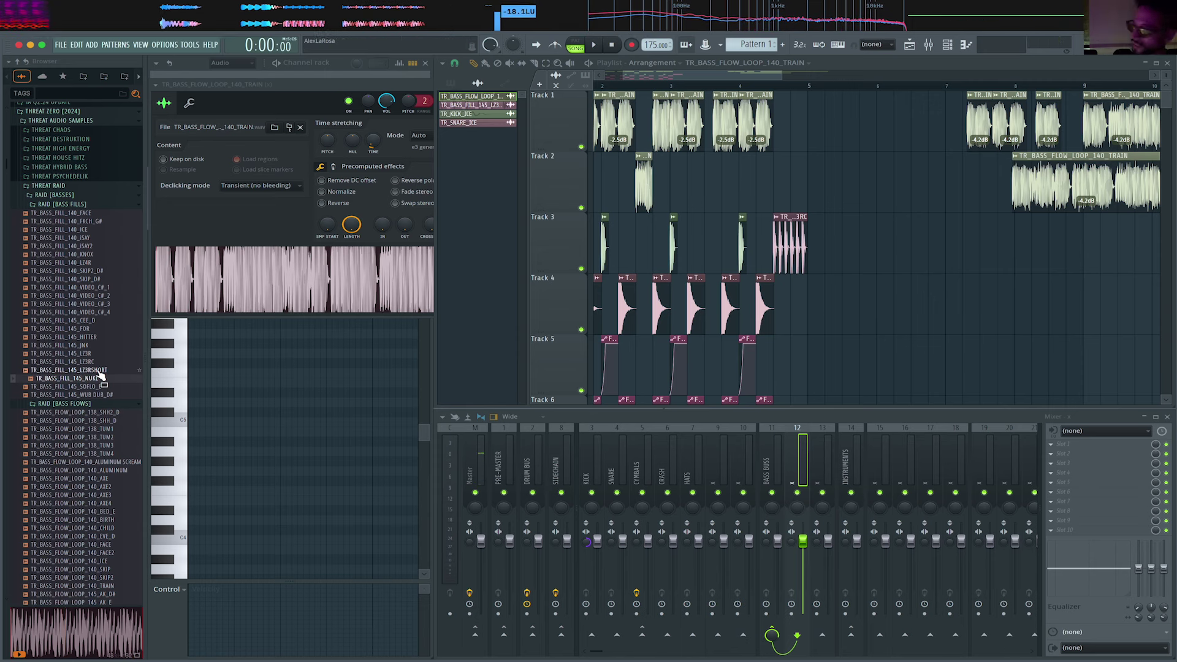
key(Up)
drag(101, 370, 789, 260)
scroll(789, 260, up, 3)
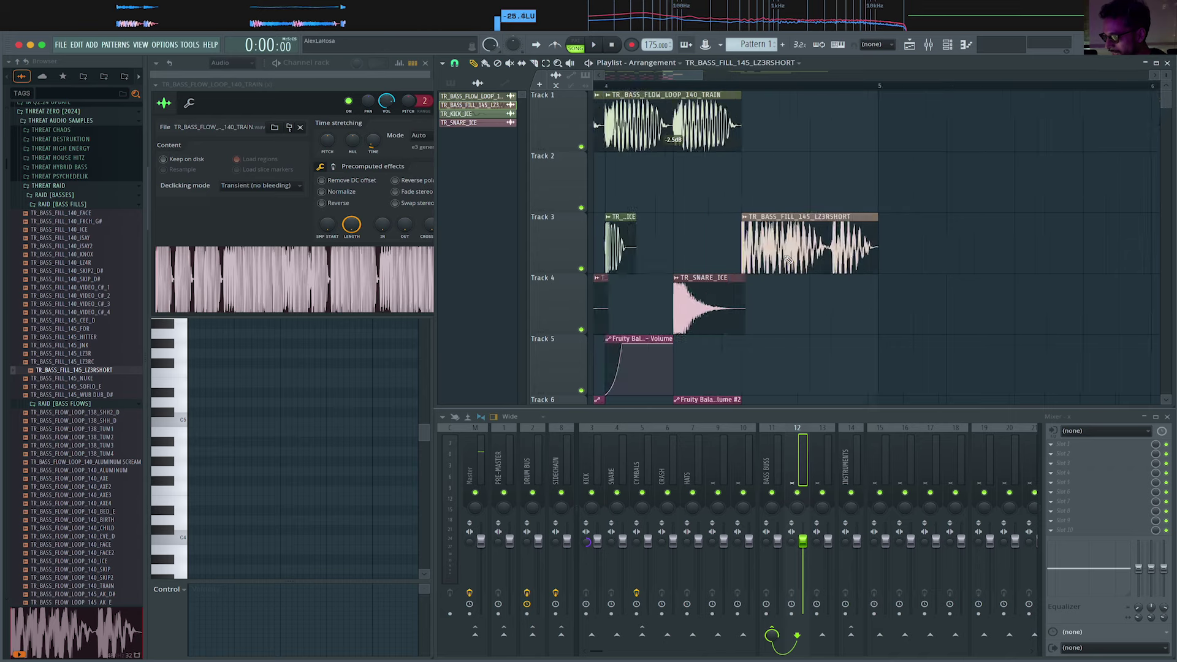
key(space)
scroll(858, 242, down, 3)
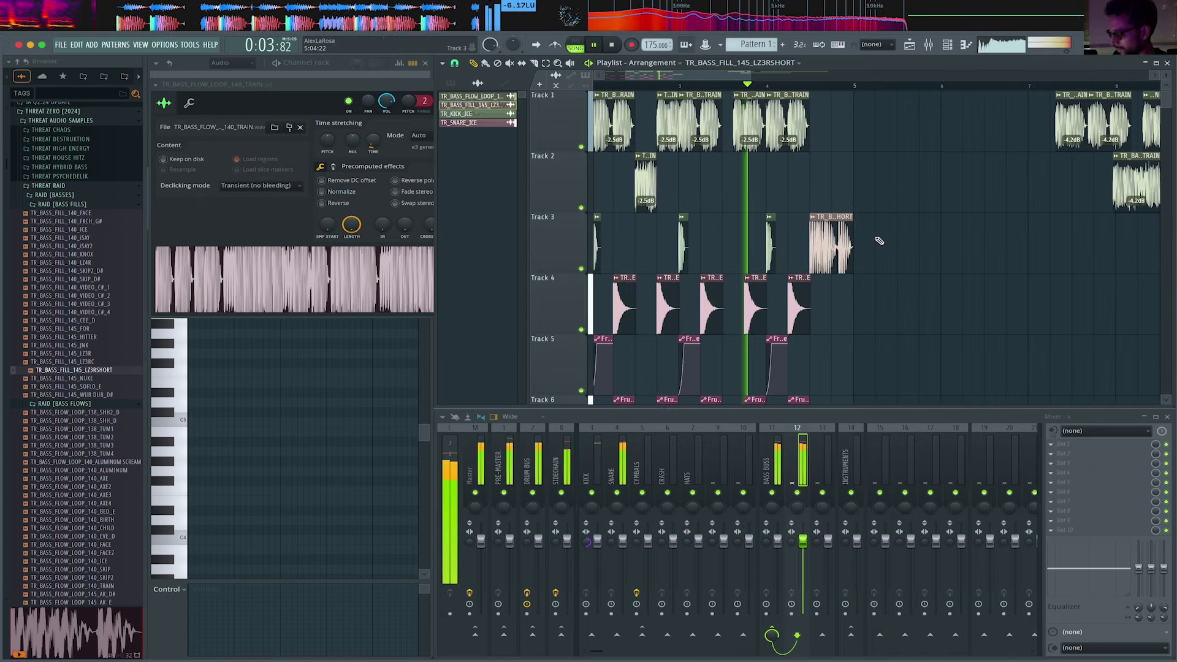
key(space)
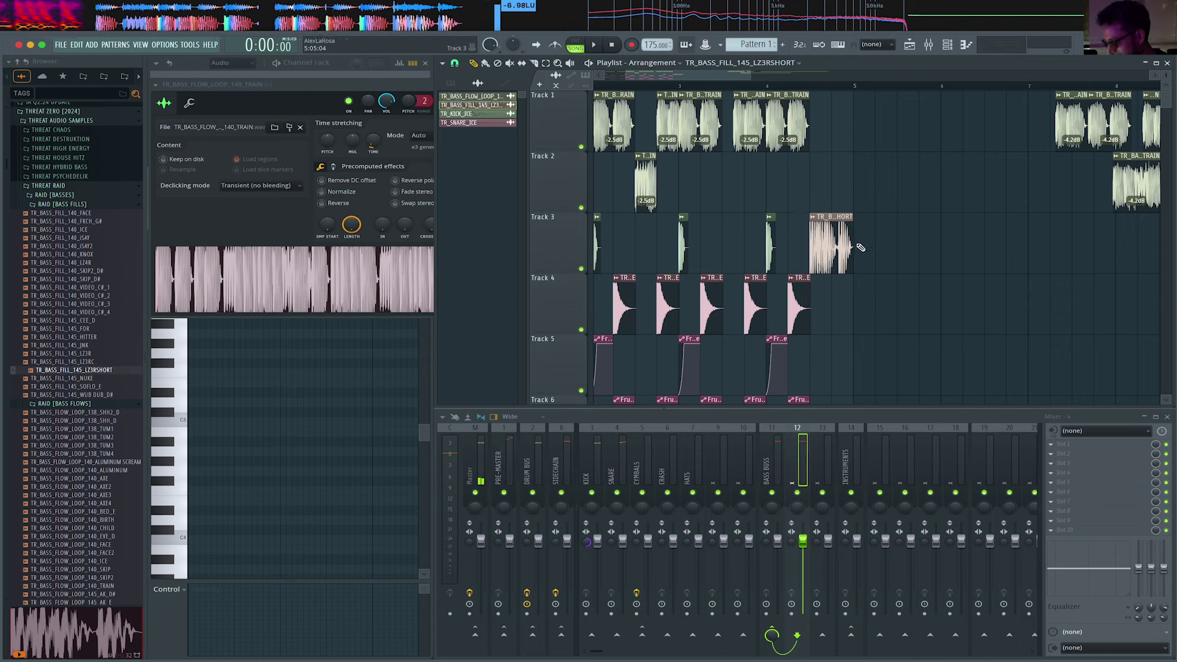
Set the LZ3RSHORT fill's time stretching to (none) and shorten its Track 3 clip to one beat.
double_click(830, 250)
right_click(387, 155)
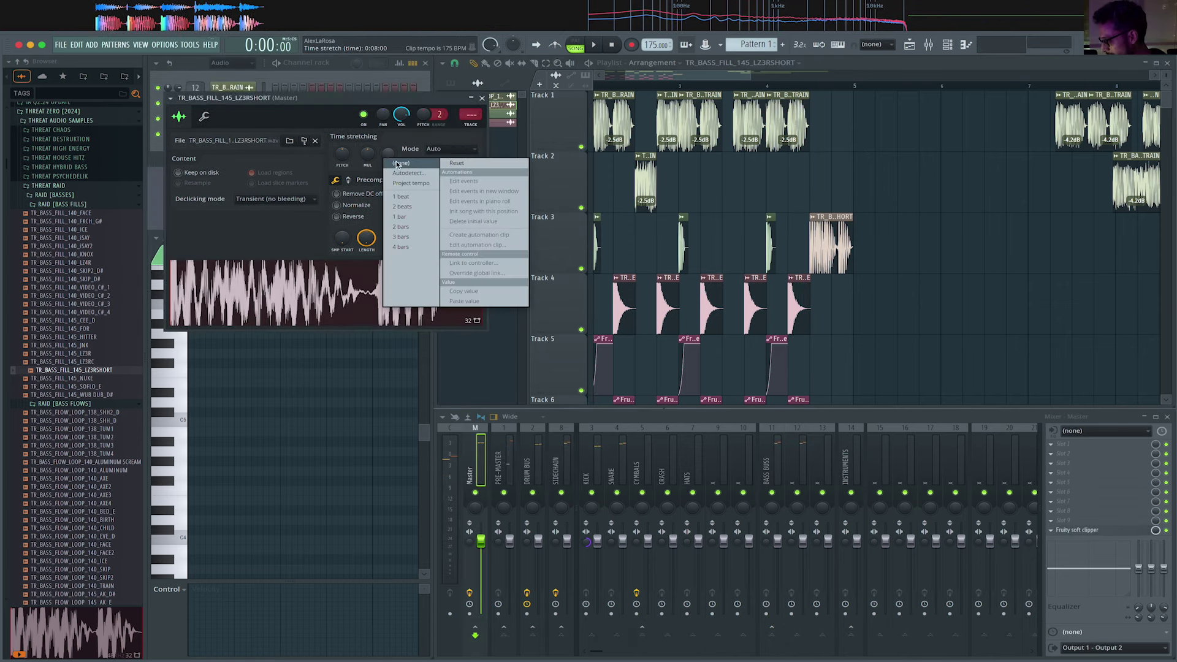
click(400, 163)
scroll(845, 267, up, 5)
scroll(800, 253, up, 2)
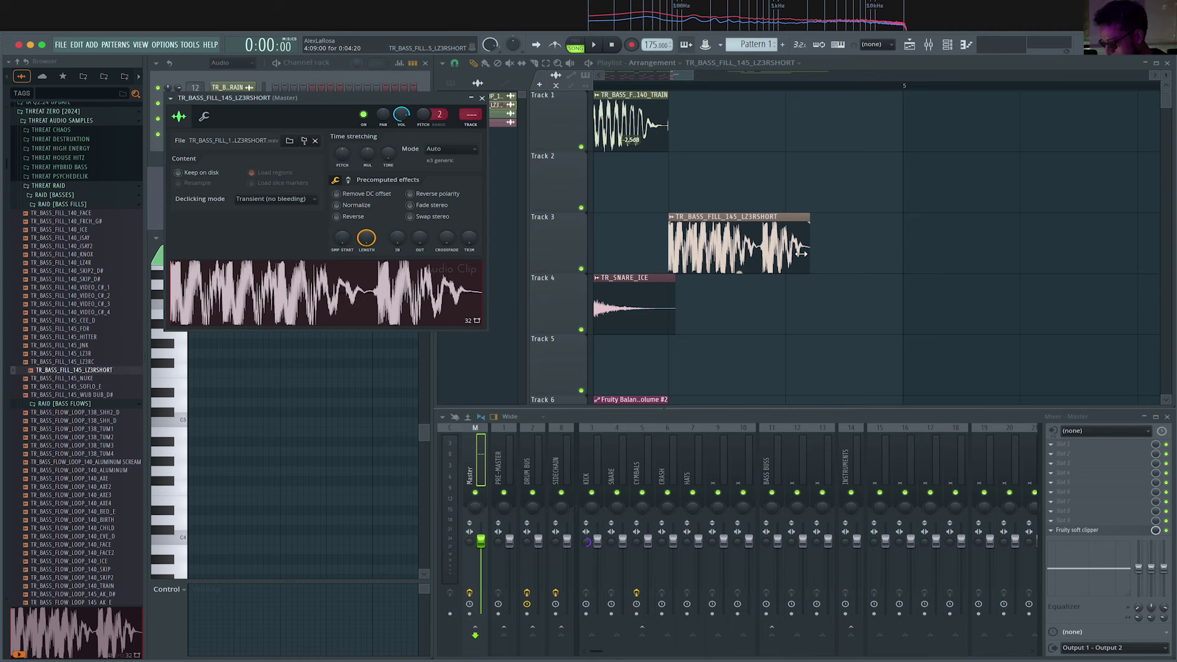
click(796, 216)
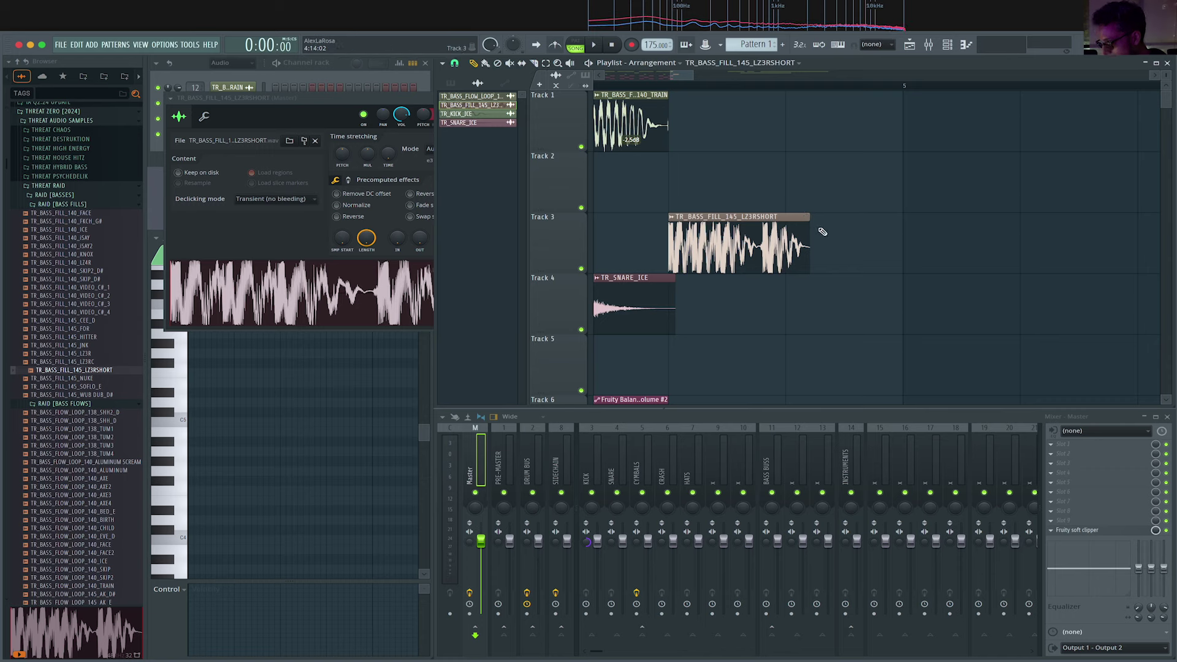
drag(808, 221, 785, 221)
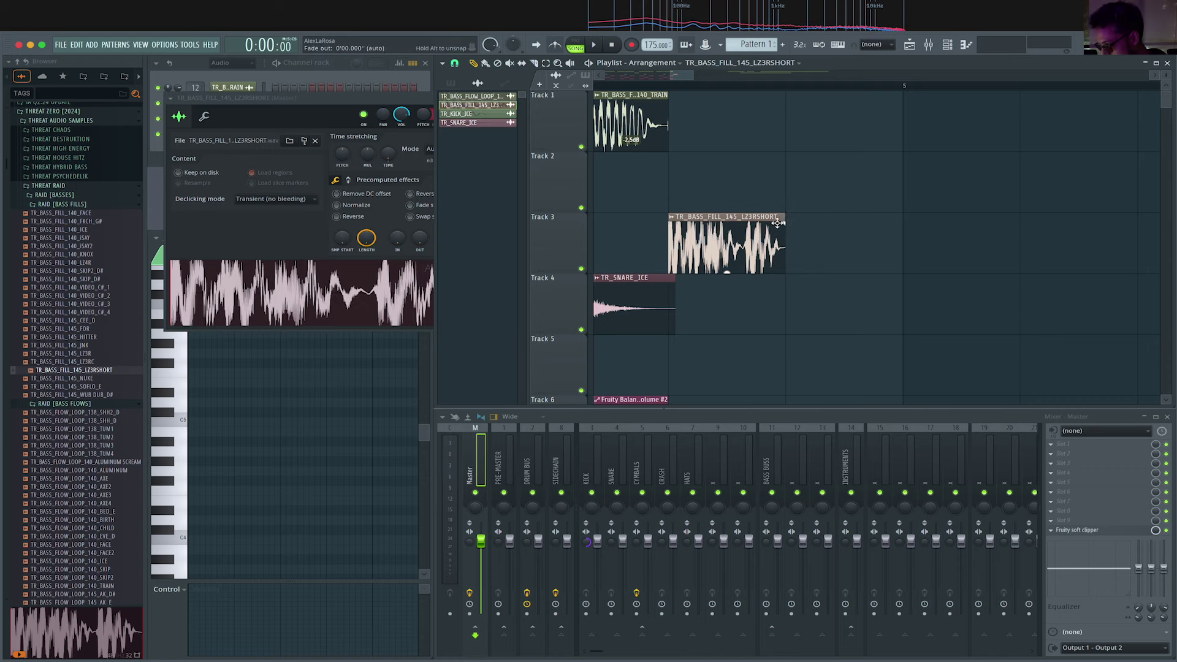
Try the fill at 4:13:00 with a TRAIN slice before it on Track 2, play it, and delete that slice.
drag(693, 248, 806, 248)
key(space)
scroll(798, 245, down, 2)
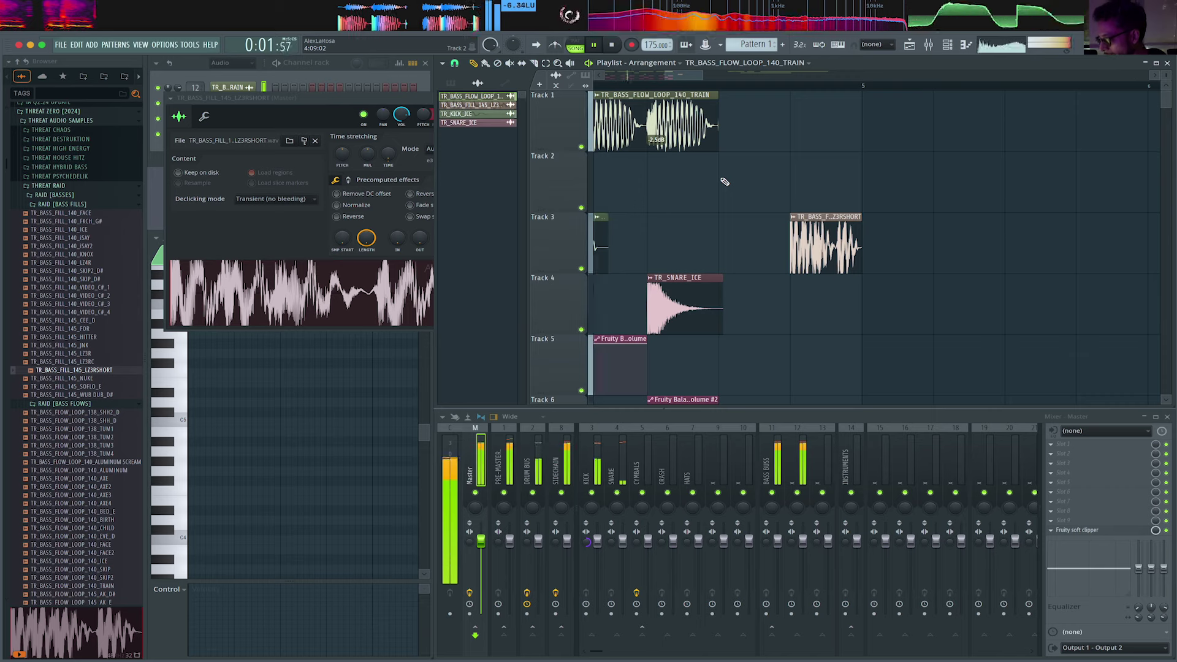
scroll(661, 200, down, 4)
scroll(661, 201, up, 3)
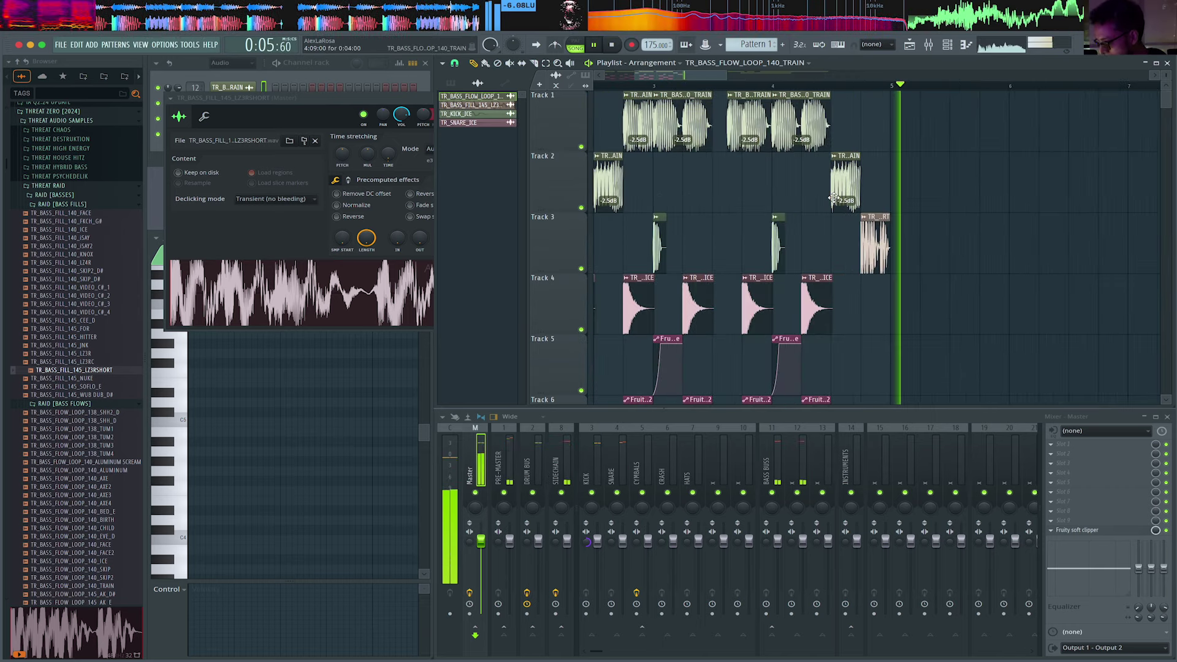
right_click(849, 195)
key(space)
scroll(859, 204, down, 2)
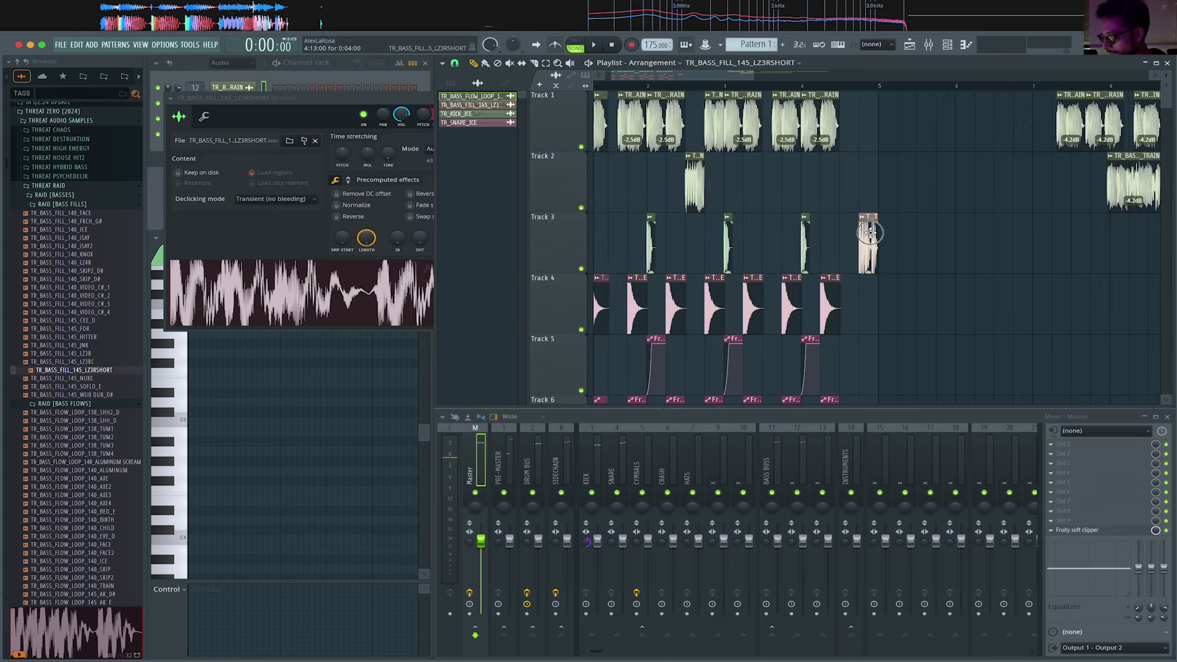
Move the LZ3RSHORT fill to Track 2 at 4:09:00 and play the transition in bar 4.
drag(870, 232, 851, 172)
click(805, 94)
click(840, 89)
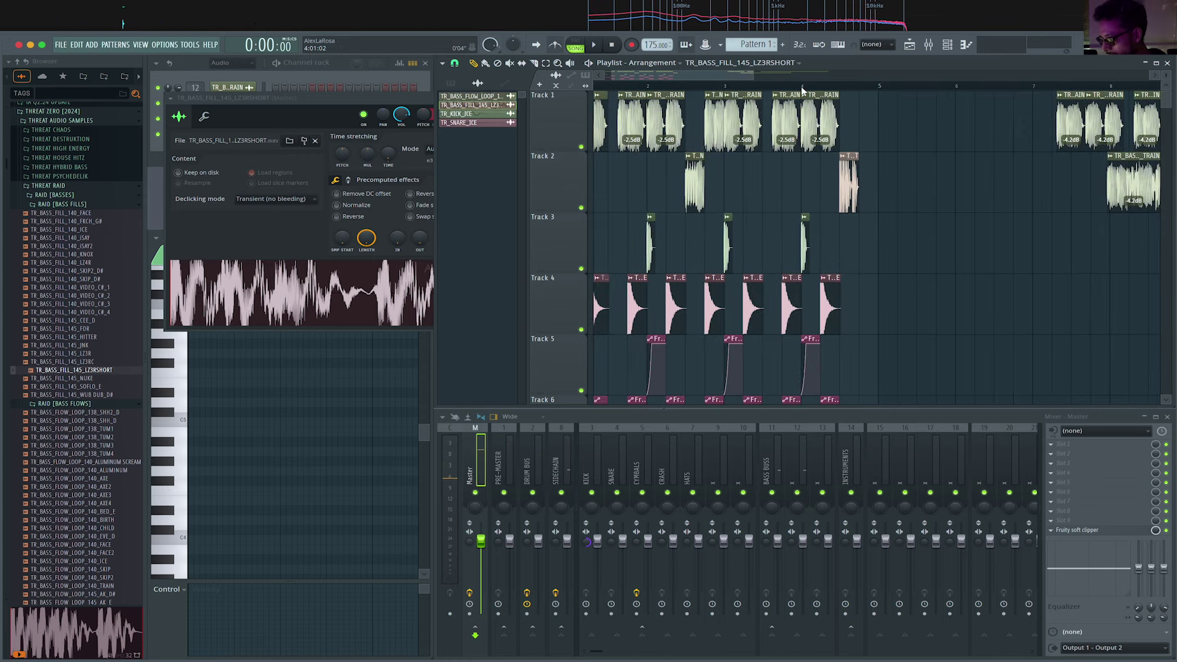
key(space)
scroll(846, 90, up, 3)
key(space)
key(space)
scroll(796, 190, down, 3)
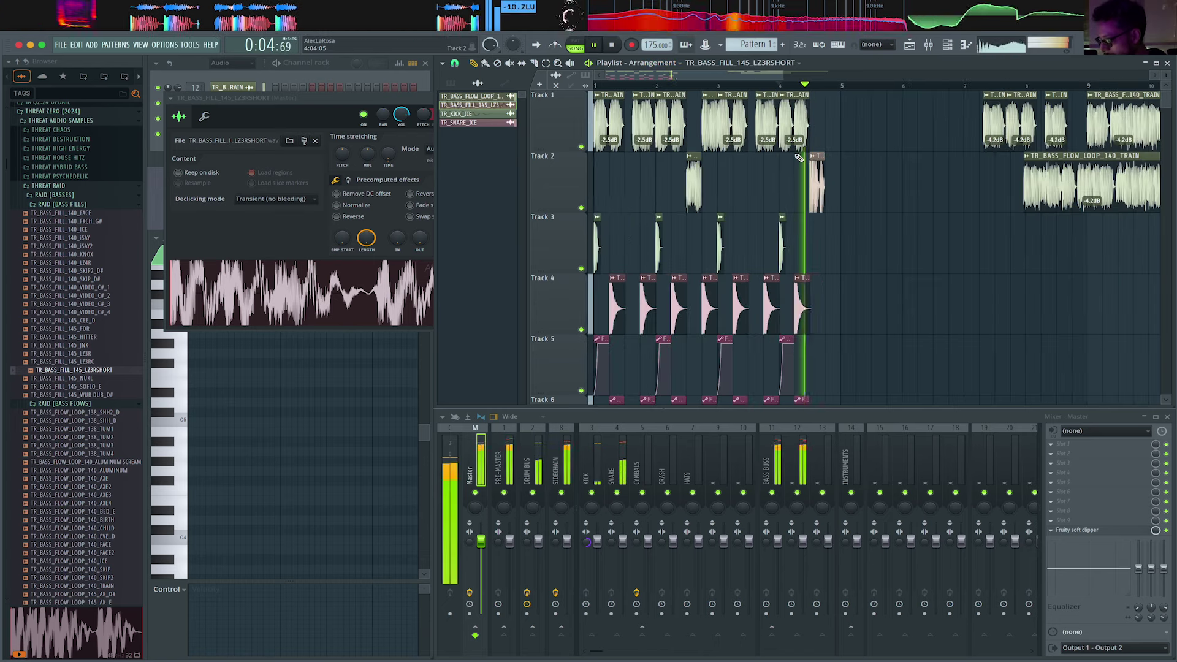
scroll(796, 190, up, 6)
key(space)
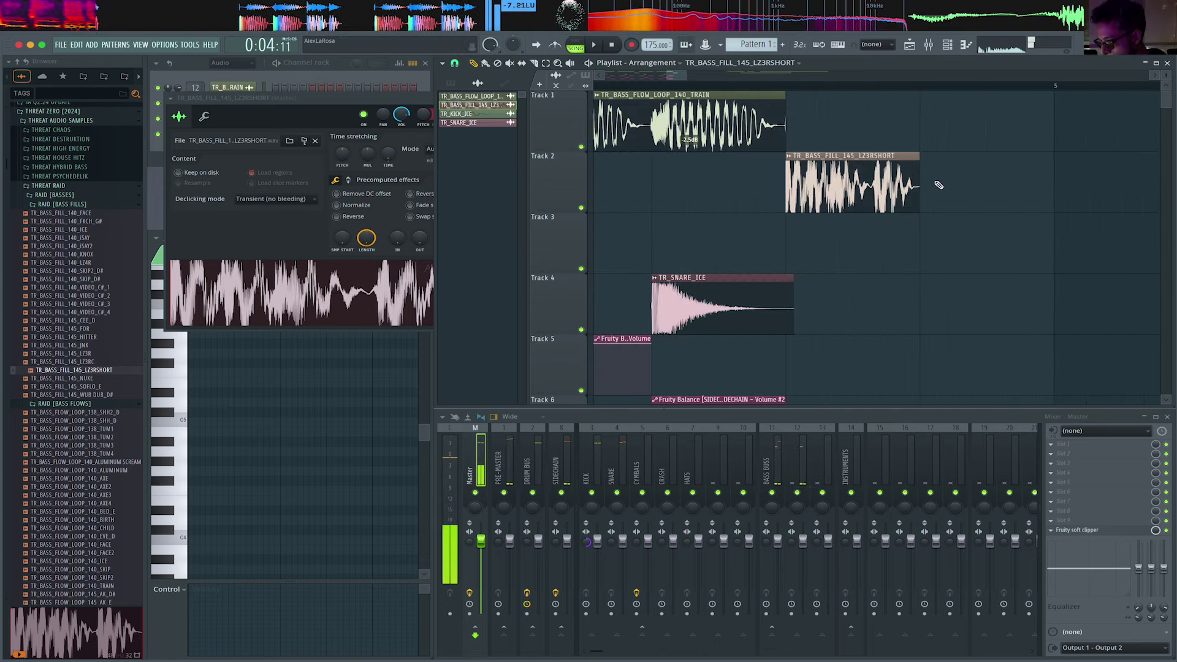
Using a finer snap, slice a third-of-a-beat piece from the fill on Track 2 and repeat it until bar 5.
click(457, 64)
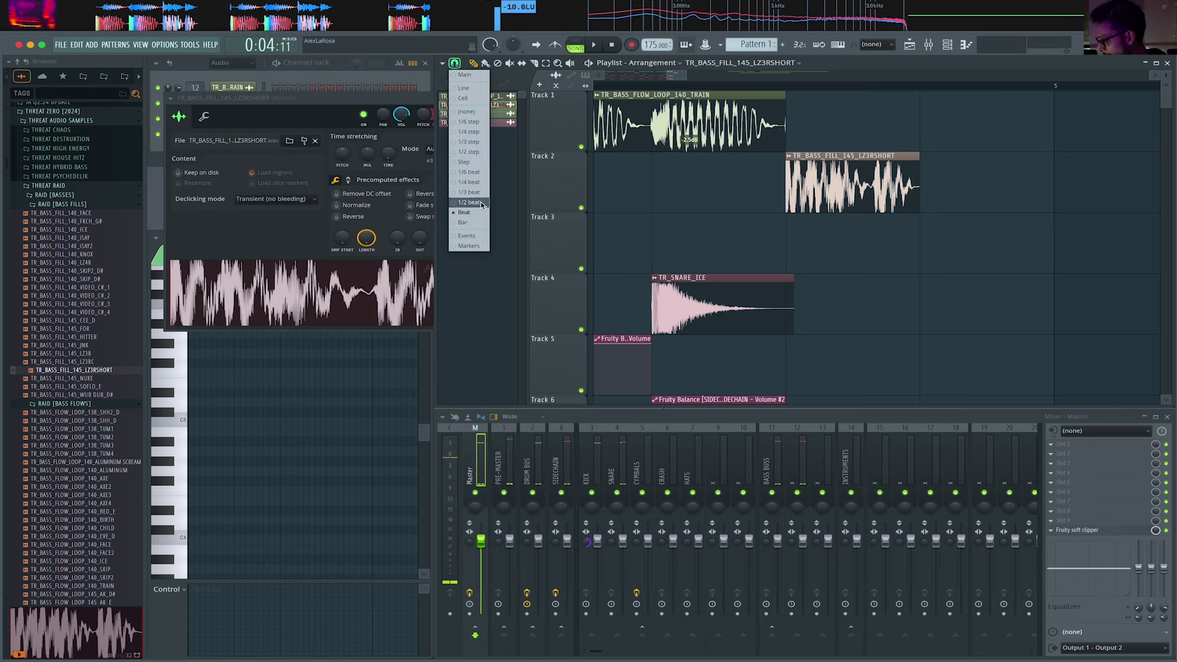
click(471, 144)
scroll(874, 177, up, 1)
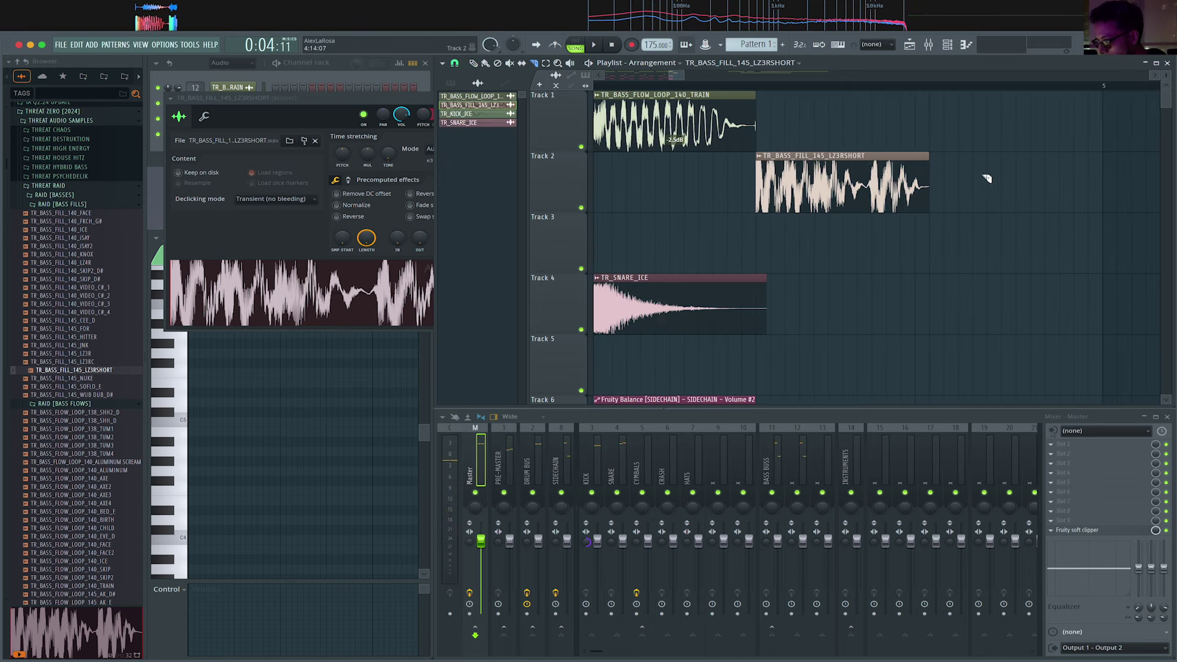
scroll(823, 185, up, 1)
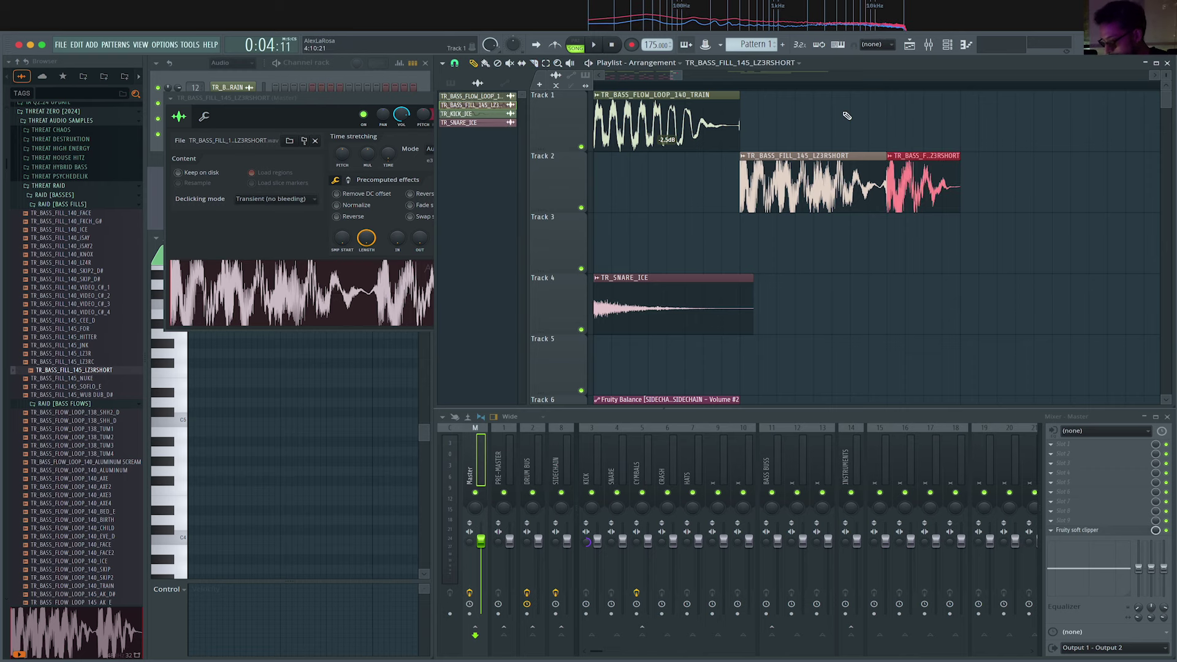
key(ctrl+b)
key(ctrl+b)
scroll(1079, 258, down, 8)
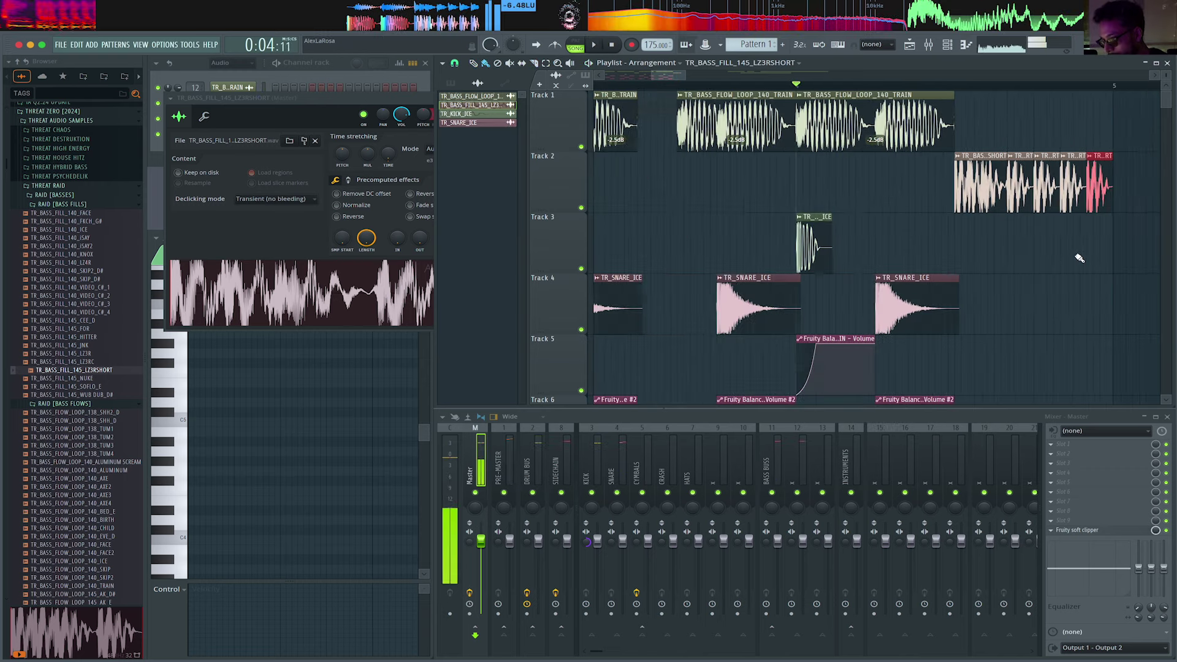
Select bars 1 through 4 as the time selection and play the arrangement with the chopped fill.
key(ctrl+a)
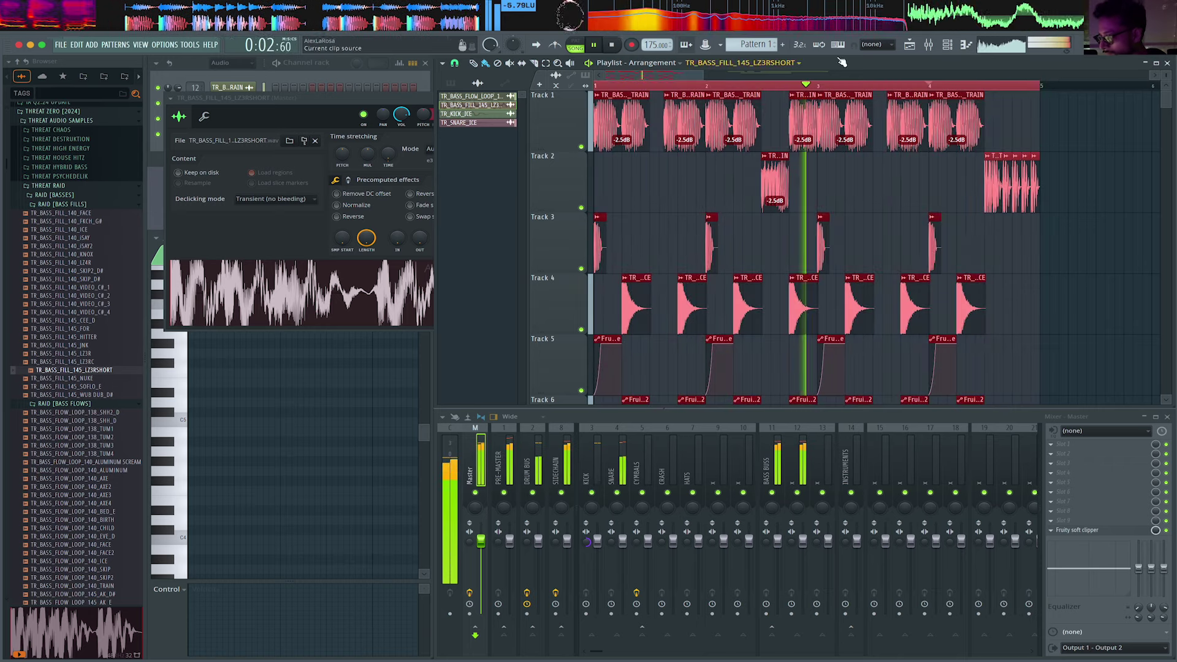
scroll(992, 235, down, 2)
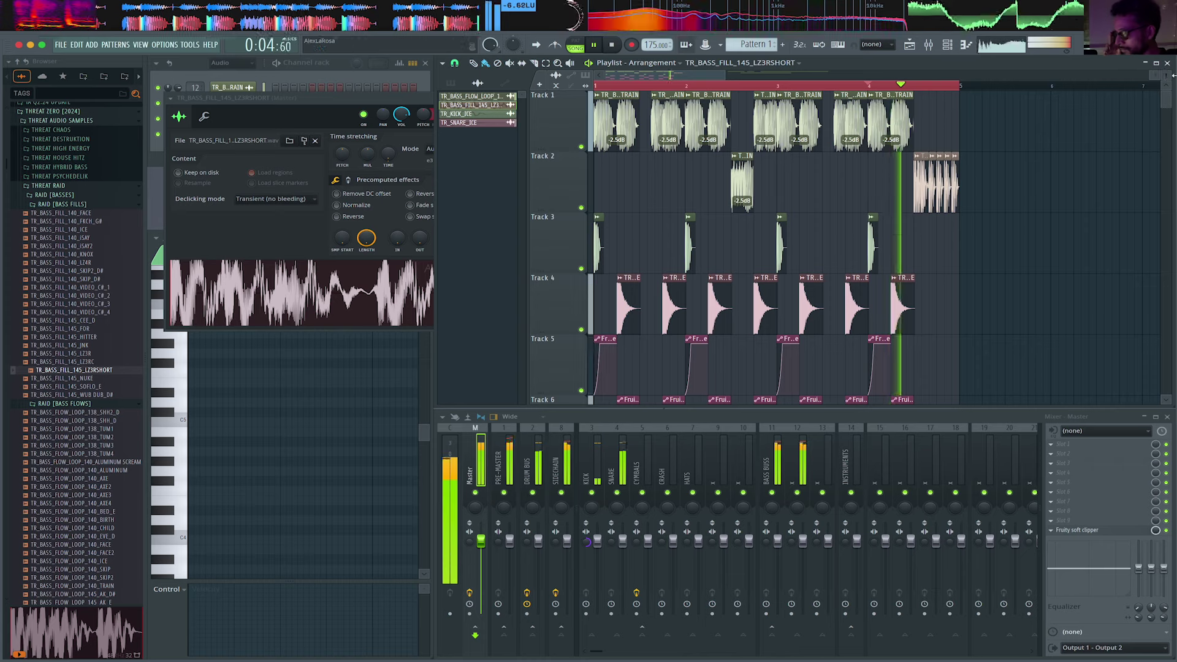
scroll(907, 326, down, 4)
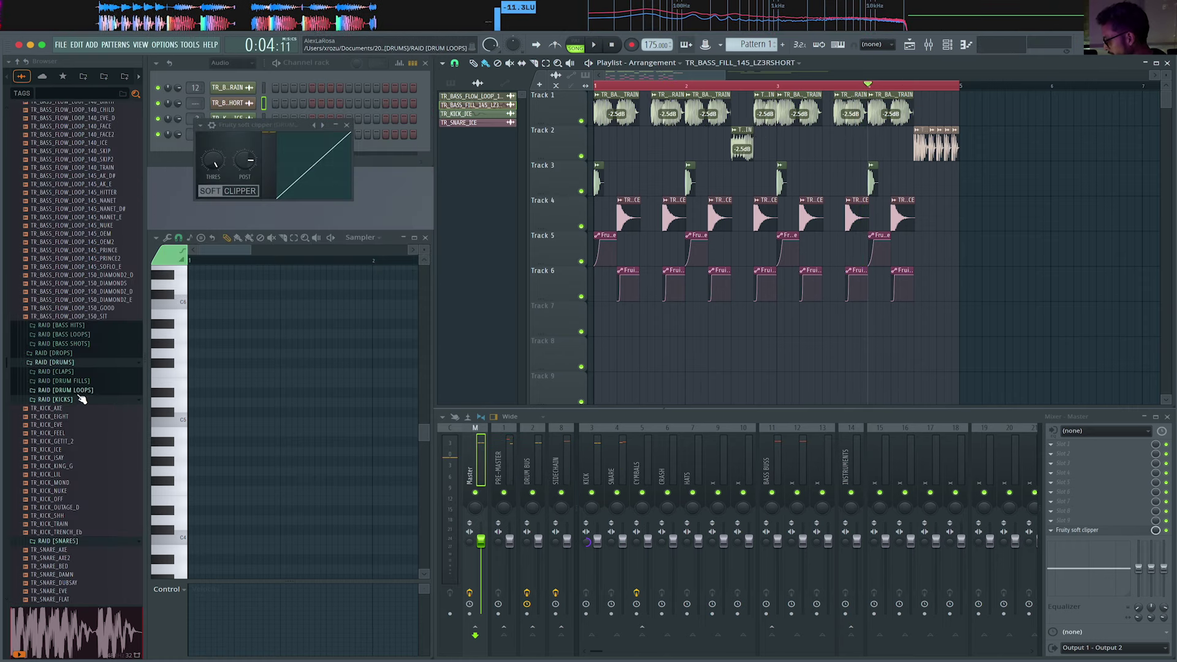
Audition the cymbal loops and crashes, then place TR_CRASH_WIDE_2 at bar 1 on Track 7 with a clip gain of -3.0 dB.
click(83, 400)
click(87, 410)
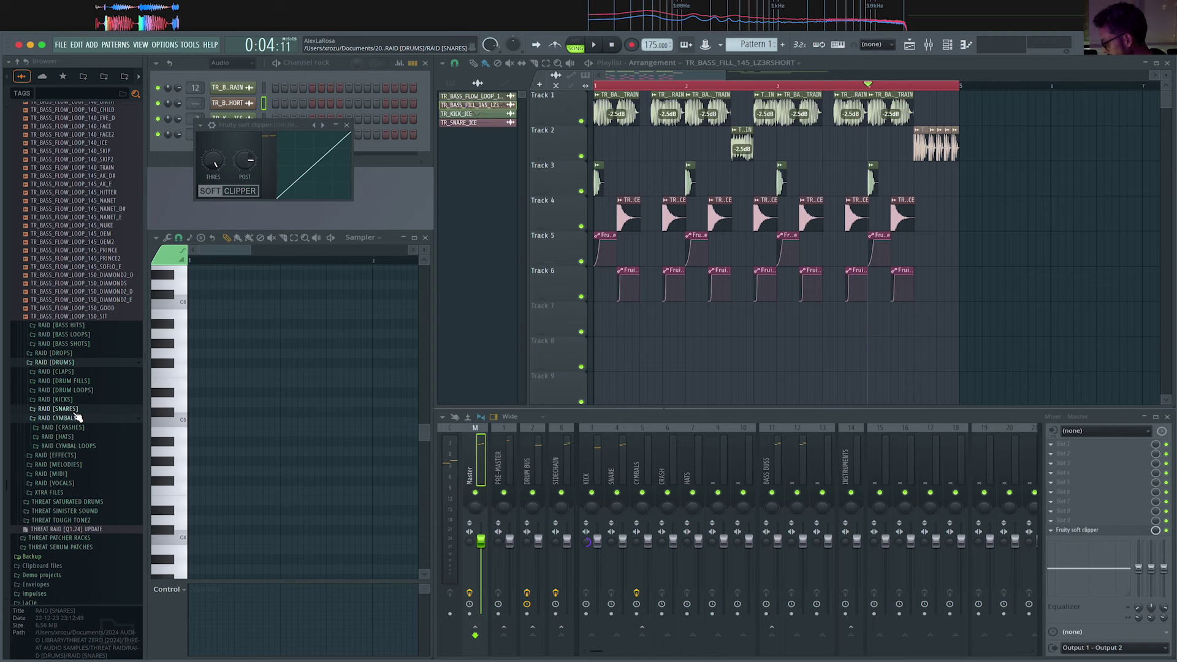
click(80, 447)
click(86, 472)
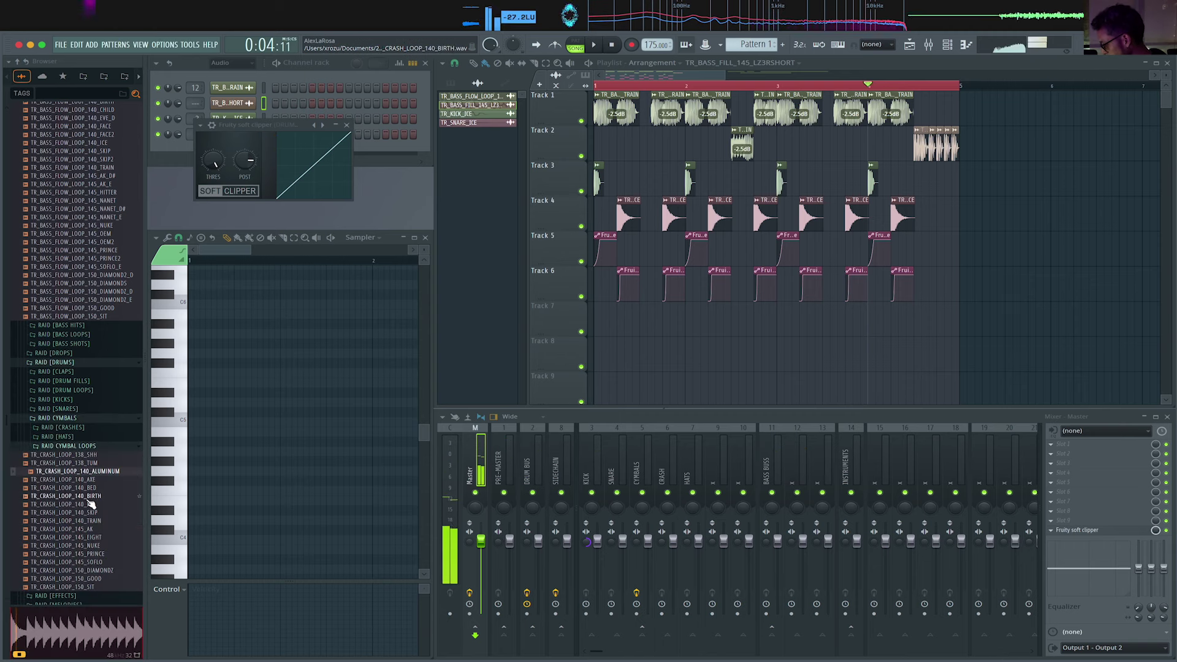
scroll(91, 503, down, 1)
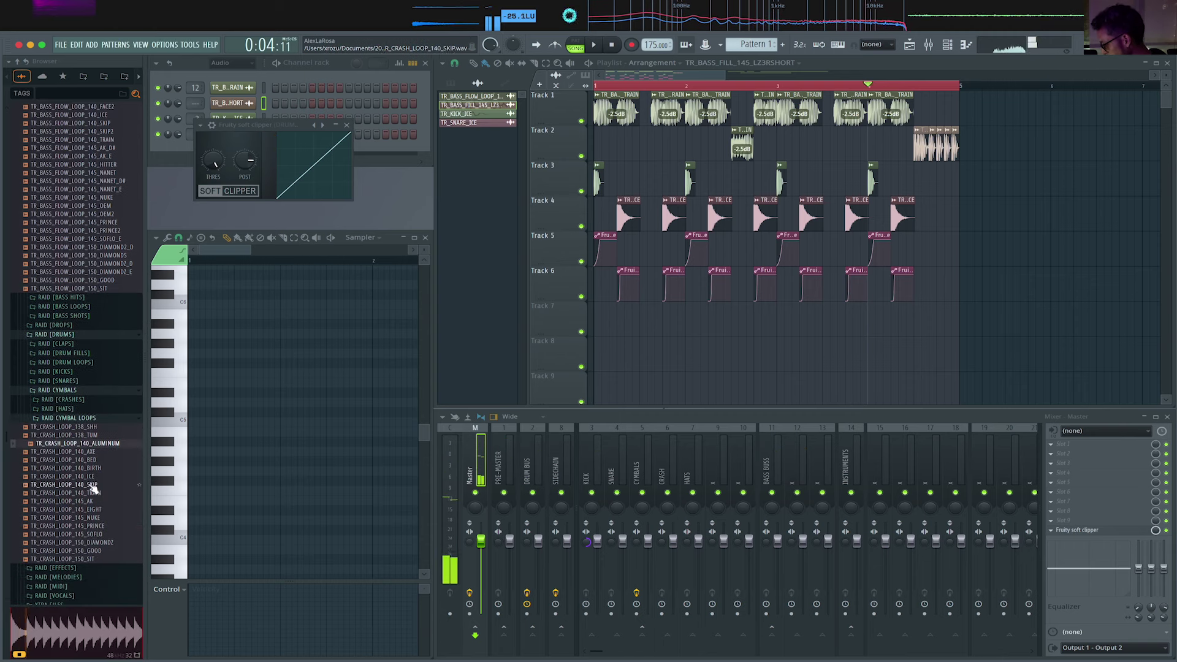
click(92, 399)
click(87, 459)
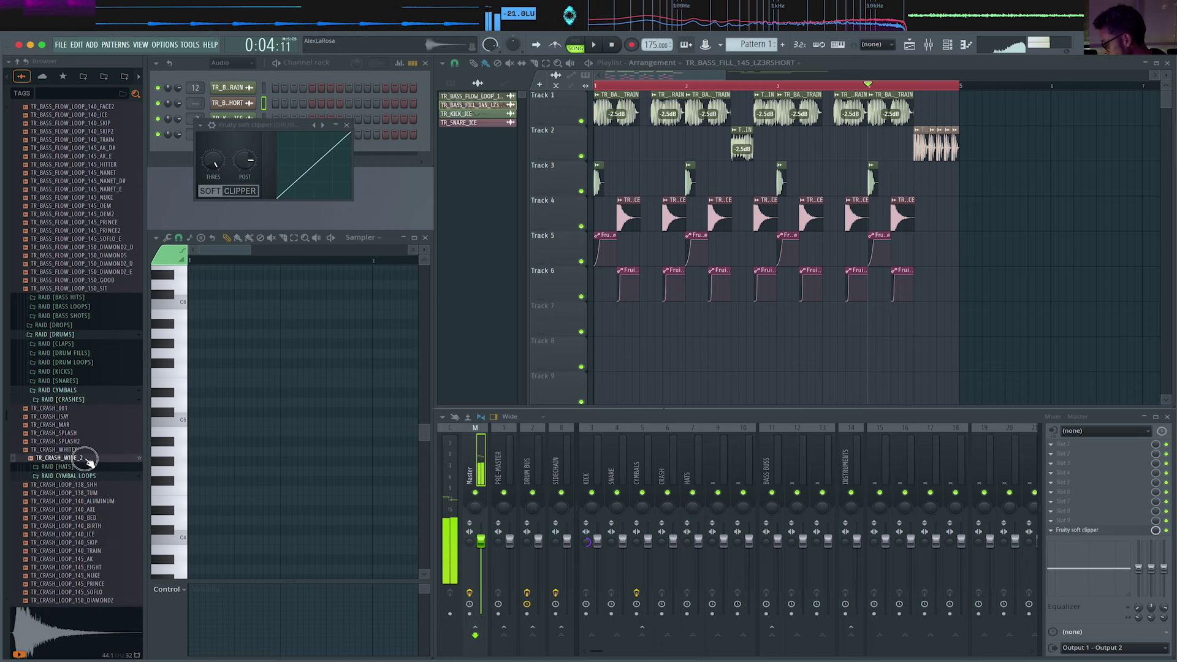
drag(87, 458, 616, 316)
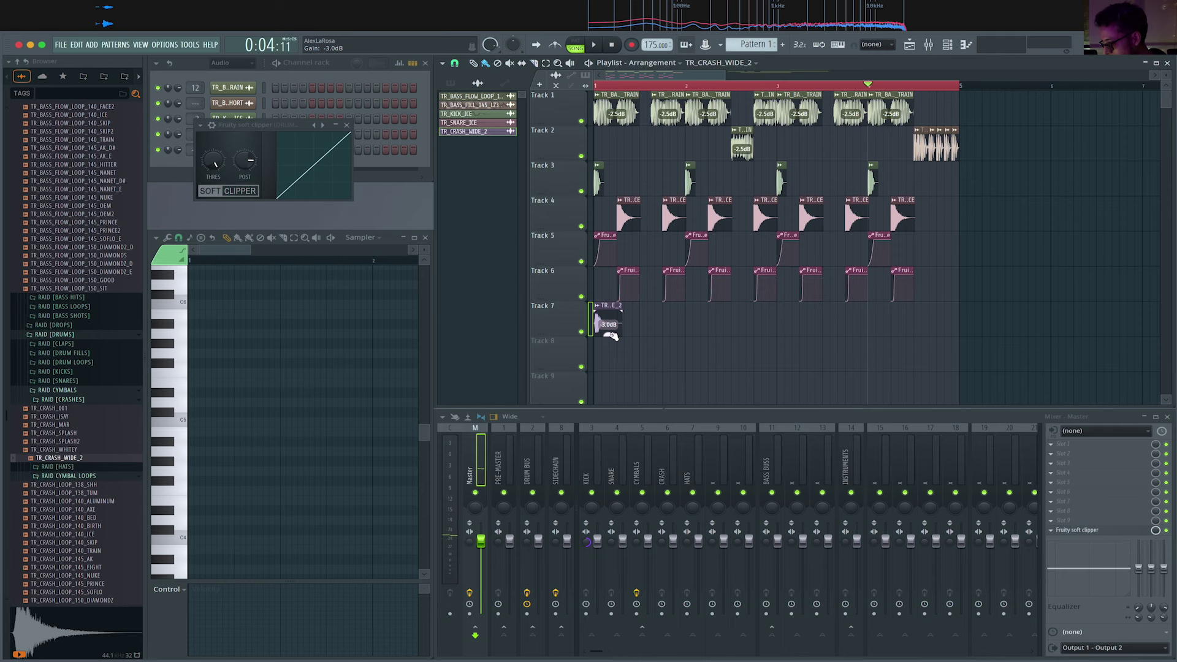
Shorten the TR_CRASH_WIDE_2 clip on Track 7 to one beat.
scroll(558, 336, up, 4)
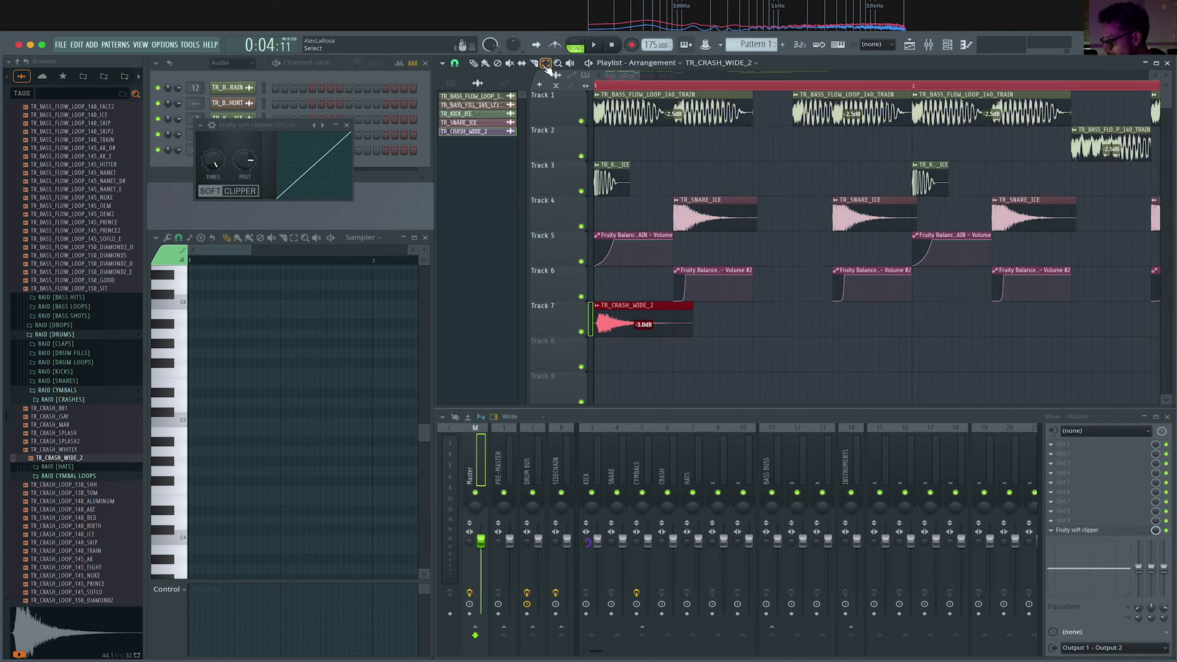
click(678, 309)
drag(680, 332, 679, 331)
click(679, 330)
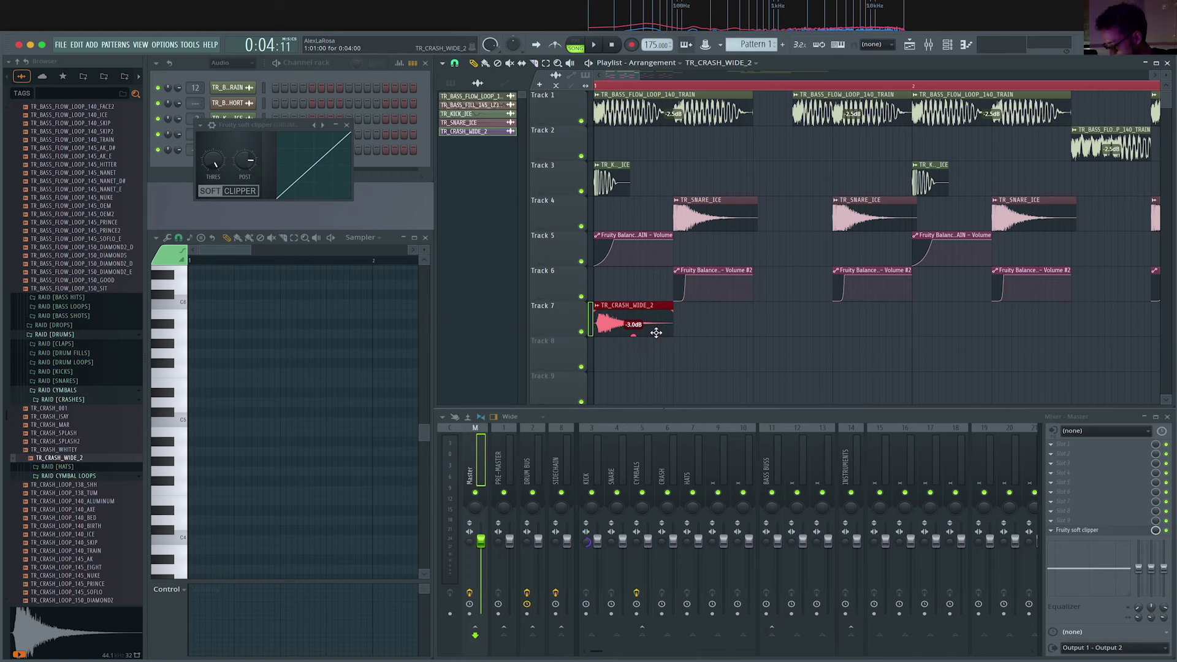
Try duplicating the crash to bars 5, 9 and 13, then remove those copies and clear the four-bar time selection.
scroll(655, 332, down, 10)
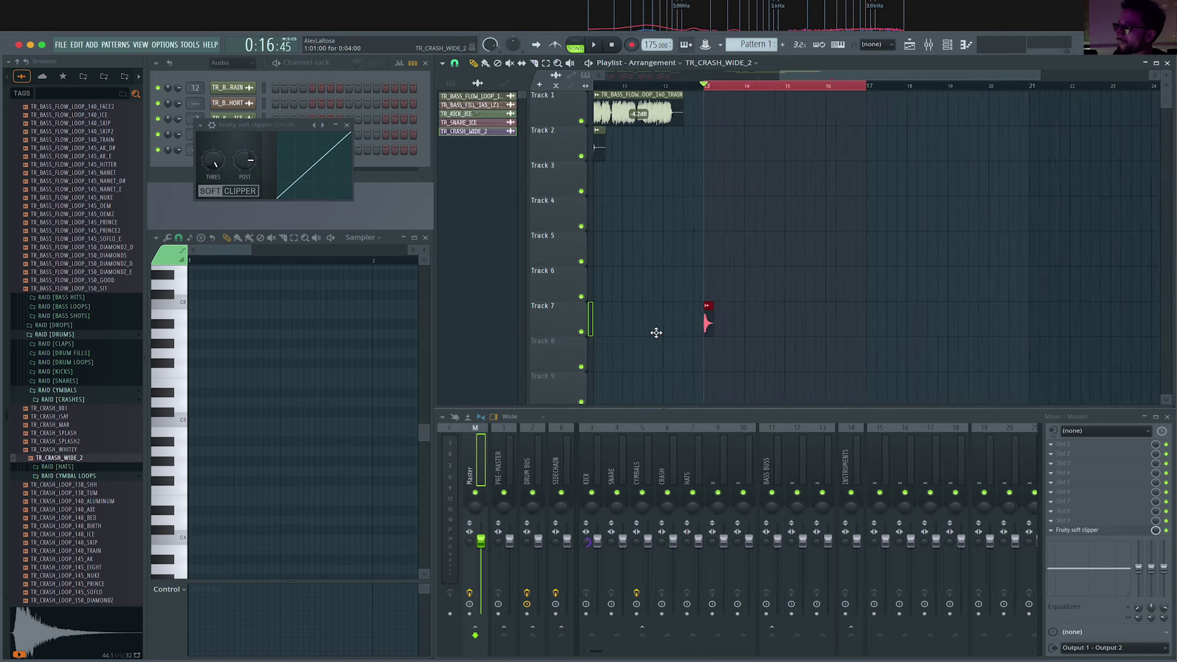
scroll(655, 332, down, 4)
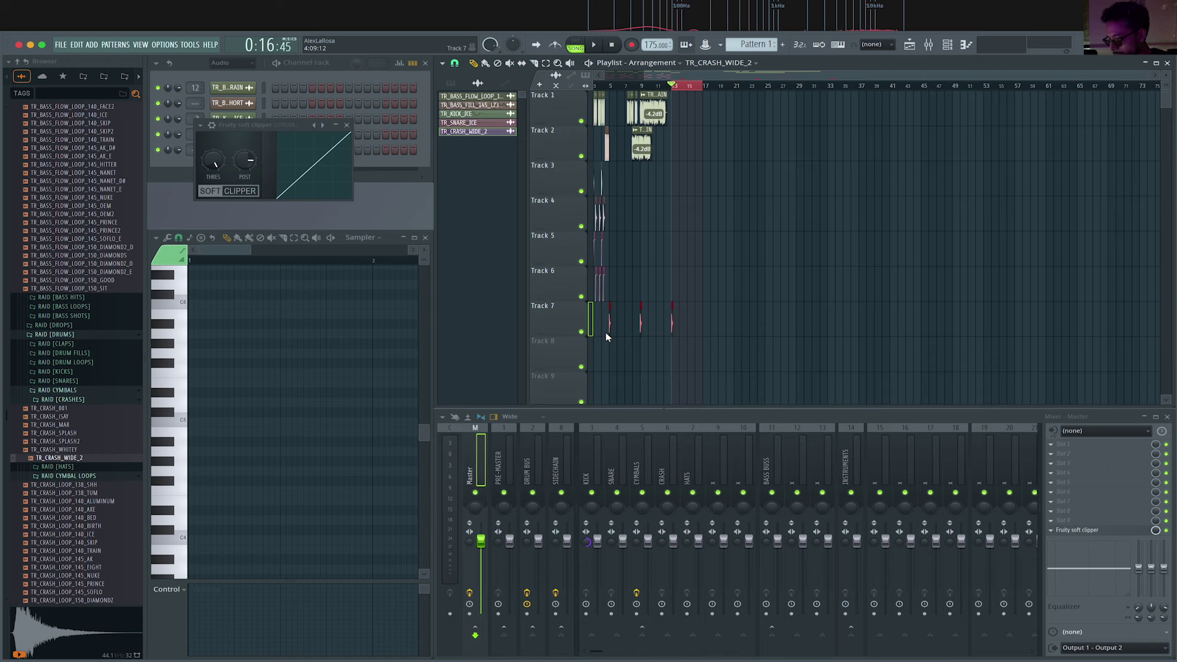
drag(715, 77, 616, 84)
scroll(576, 91, up, 10)
click(567, 323)
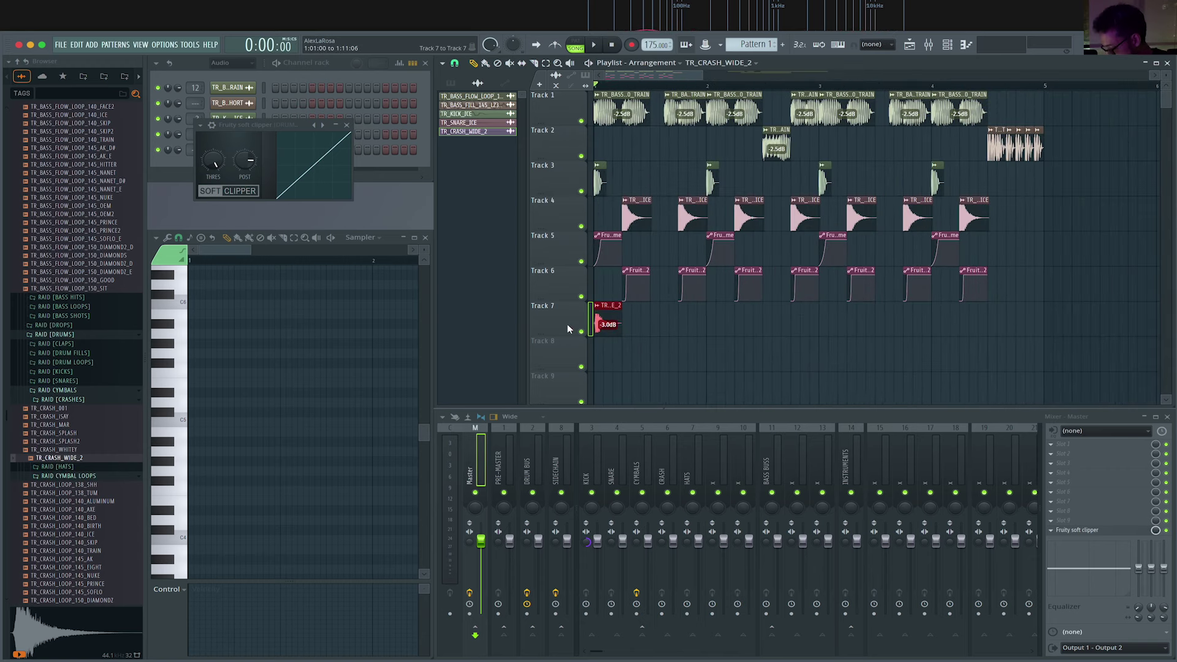
Duplicate the one-beat crash clip along Track 7 so it repeats on every beat through the end of bar 4.
key(ctrl+b)
key(ctrl+b)
key(ctrl+b)
key(ctrl+b)
key(ctrl+b)
key(ctrl+b)
key(ctrl+b)
key(ctrl+b)
key(ctrl+b)
key(ctrl+b)
key(ctrl+b)
key(ctrl+b)
key(ctrl+b)
key(ctrl+b)
key(ctrl+b)
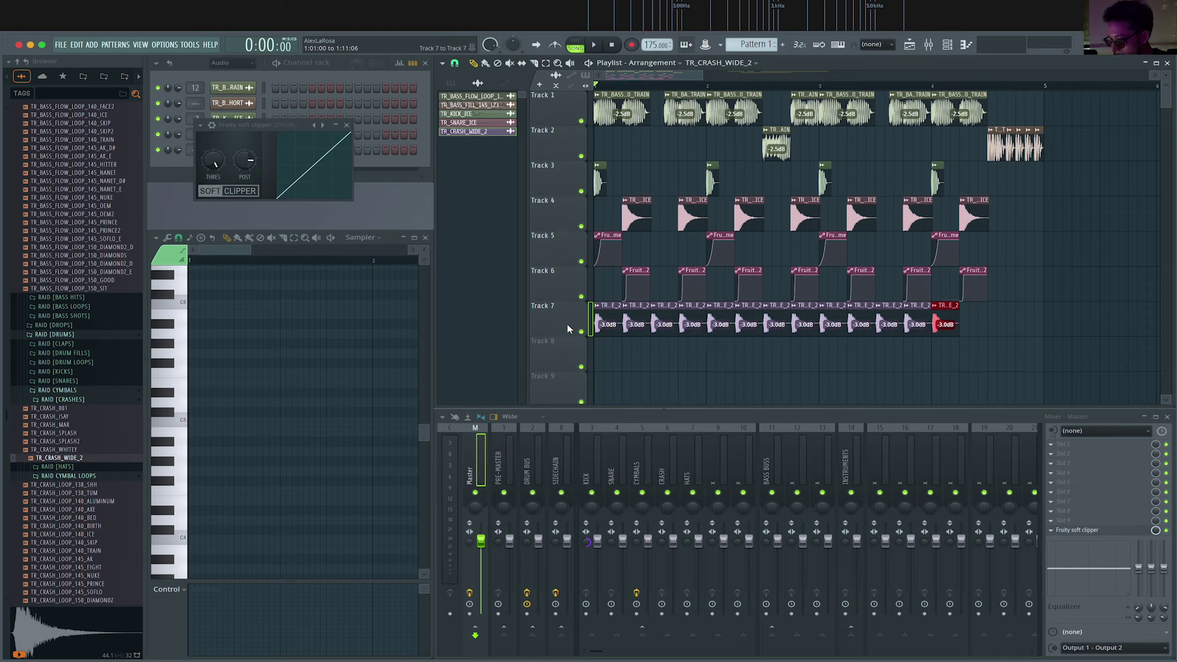
Play the arrangement and set the gain of all crash clips on Track 7 to -5.6 dB.
key(space)
mouse_move(1048, 353)
mouse_down()
mouse_move(592, 334)
mouse_move(607, 346)
mouse_move(607, 335)
mouse_up()
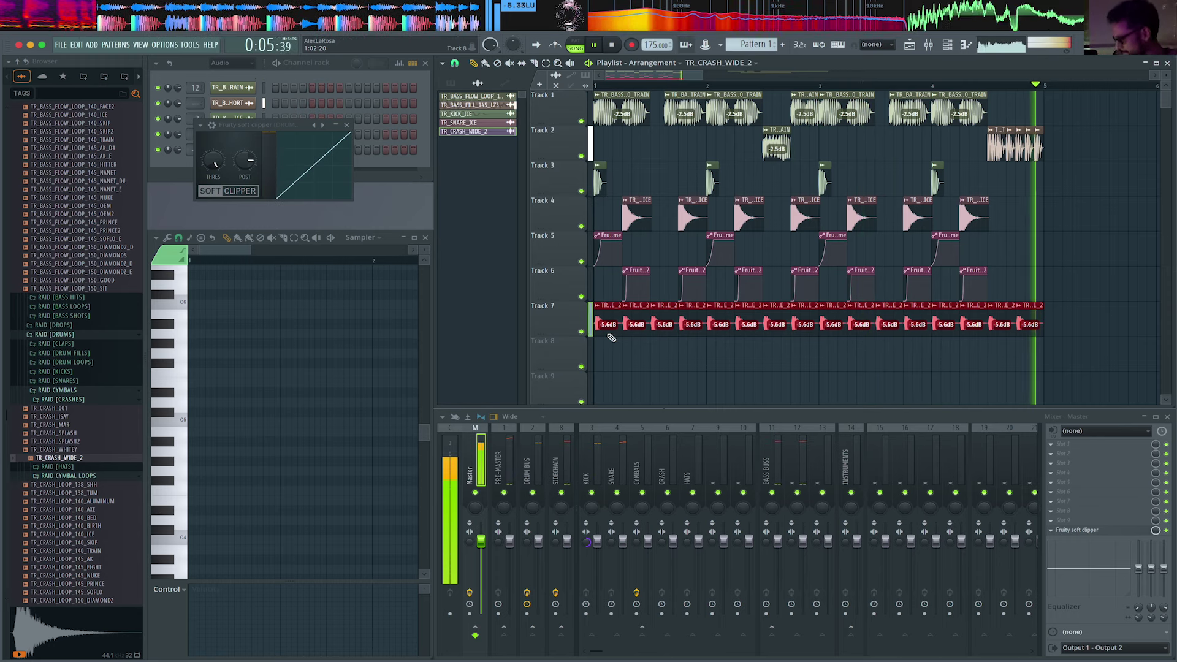
Try duplicating every clip in the arrangement, play it, and undo the duplication.
key(space)
key(ctrl+a)
key(ctrl+b)
key(space)
scroll(775, 137, down, 5)
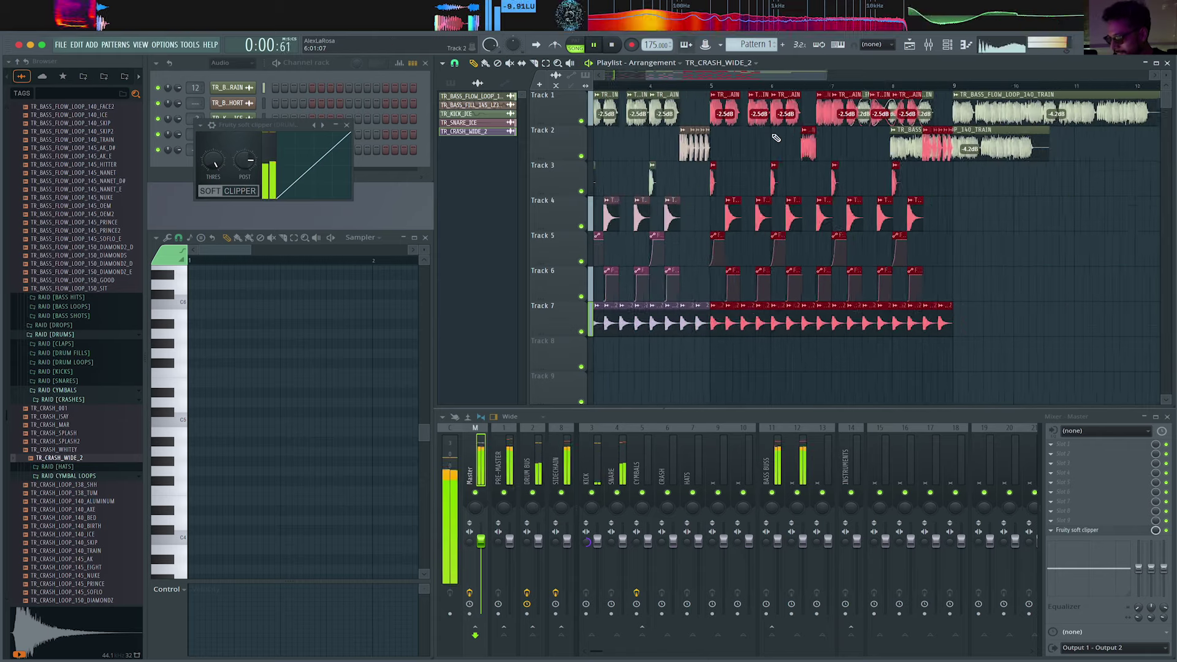
key(space)
key(ctrl+z)
Move the spare TRAIN bass clips past bar 10, duplicate the four-bar section to bars 5–8, and play the result.
drag(1022, 221, 830, 80)
drag(888, 151, 993, 151)
drag(854, 371, 430, 104)
key(ctrl+b)
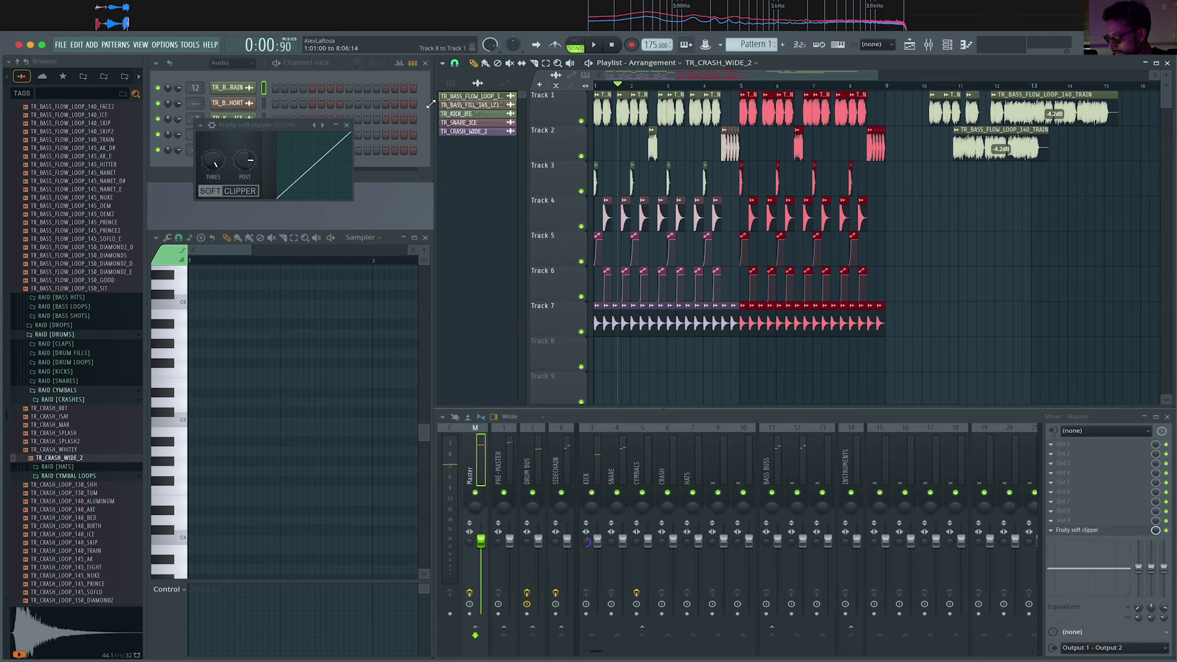
key(space)
key(space)
key(space)
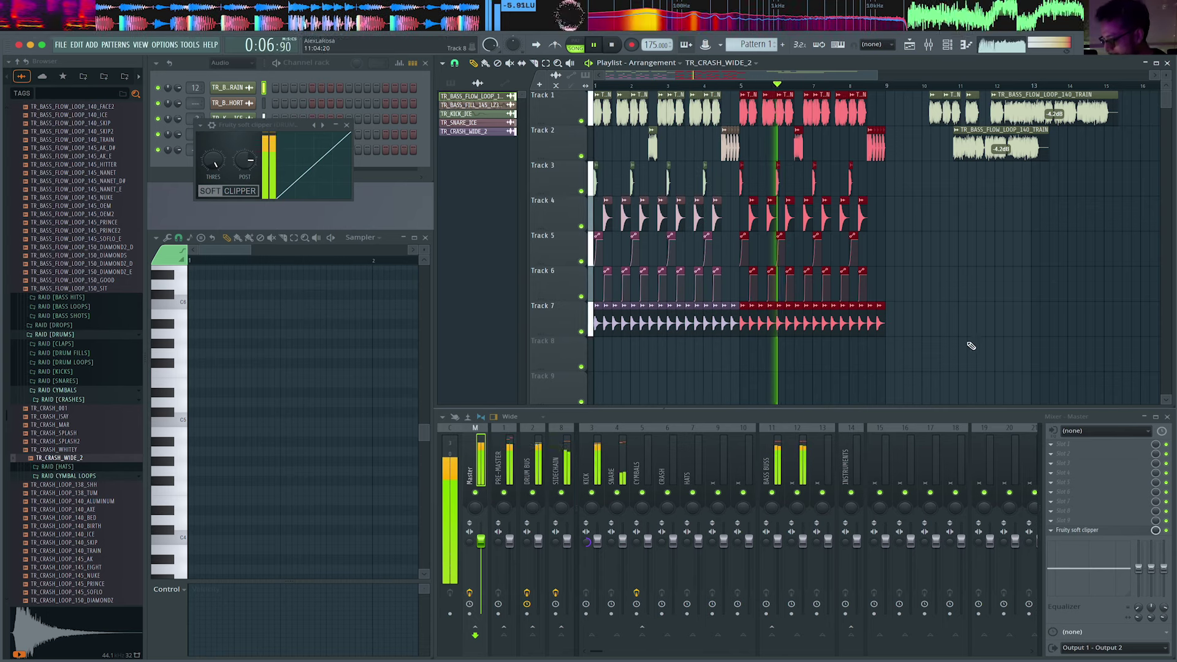
Delete the Track 7 crash clips that play under the closing bass fills in bars 4 and 8.
drag(916, 329, 879, 316)
key(Delete)
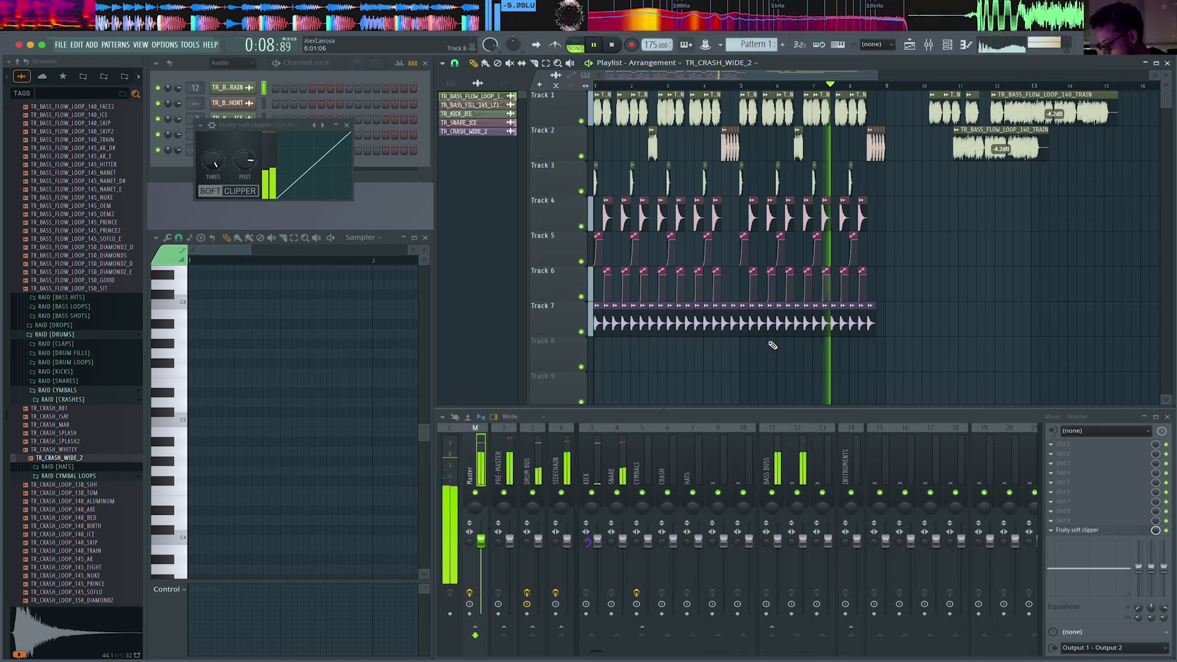
scroll(756, 334, up, 3)
ctrl+click(721, 325)
key(Delete)
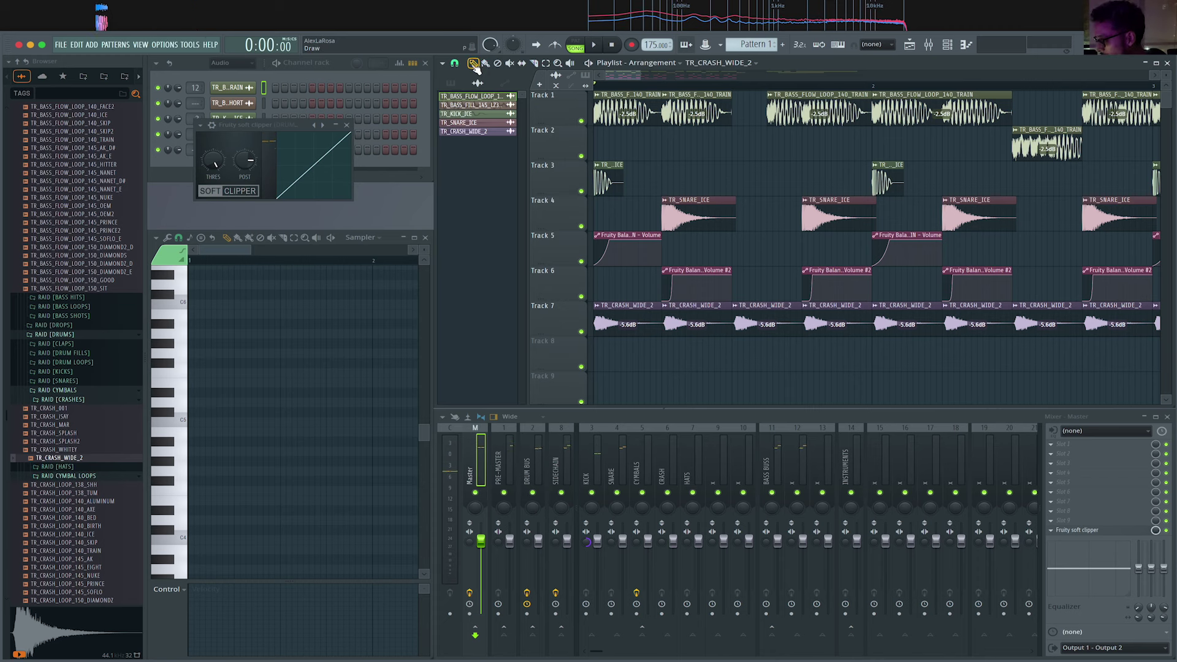
double_click(625, 116)
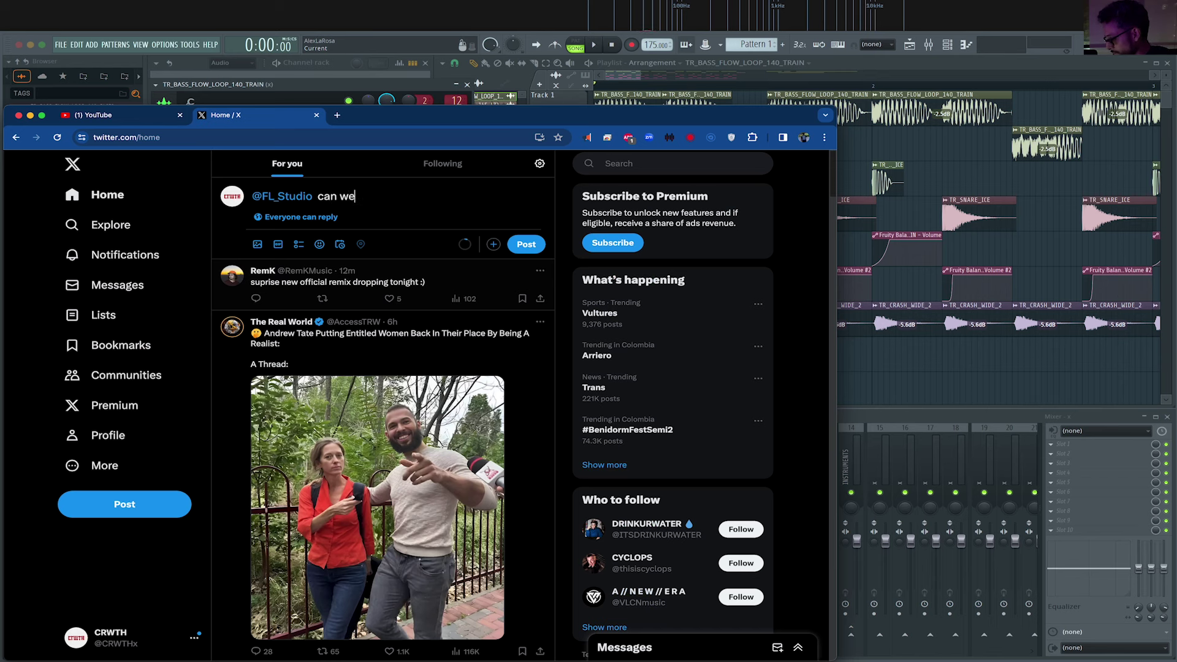
key(BackSpace)
text(e get automation clips with automatic semitones)
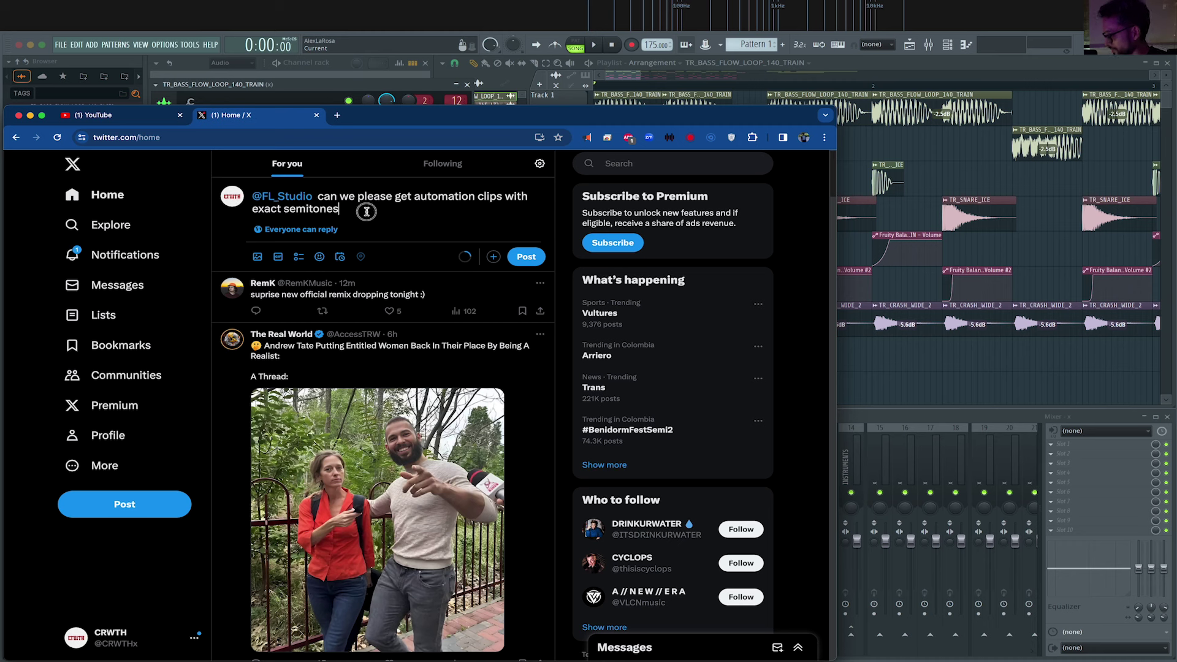
click(516, 260)
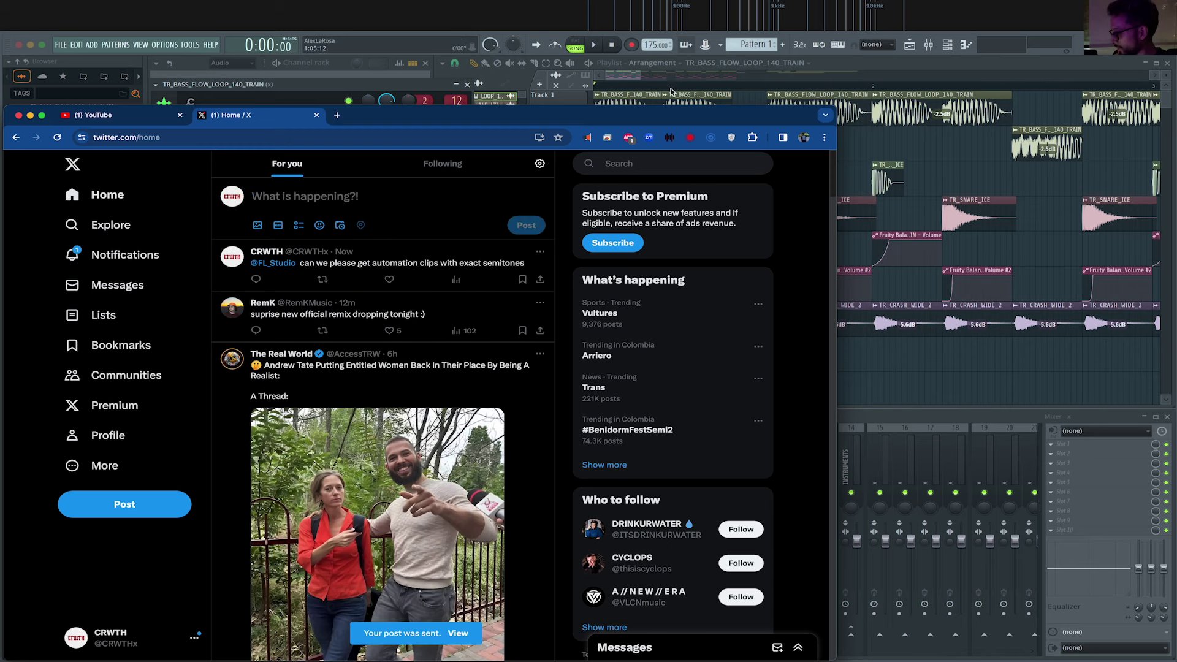
Return to FL Studio, insert an empty track at Track 1 and move the first TRAIN bass clip onto it.
click(614, 89)
drag(614, 88, 570, 87)
scroll(646, 136, up, 3)
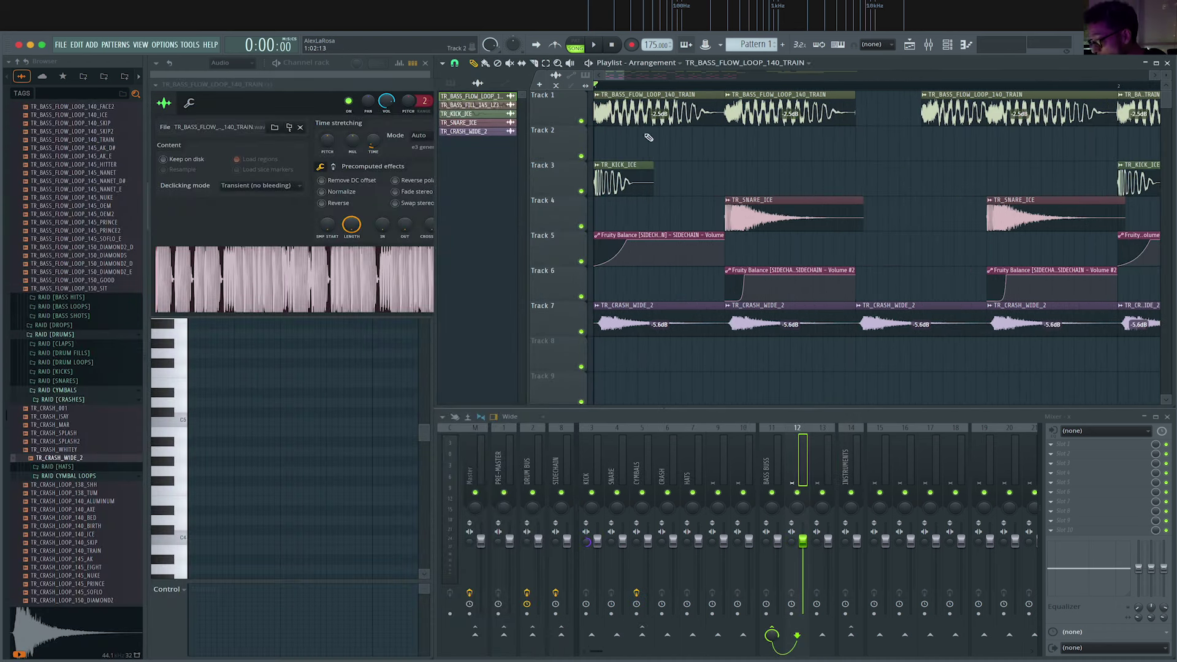
right_click(567, 117)
click(607, 304)
drag(682, 155, 691, 117)
Try to make the first bass clip on Track 1 unique, and cancel saving it as a new sample.
click(598, 97)
click(763, 113)
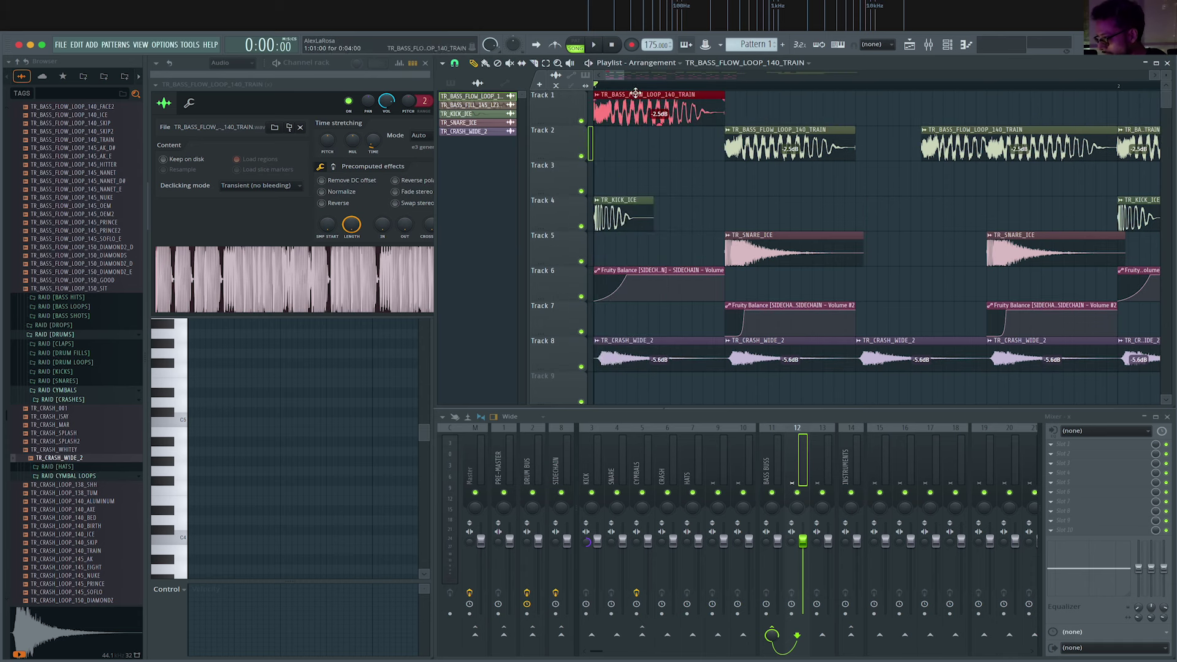
click(601, 101)
click(718, 113)
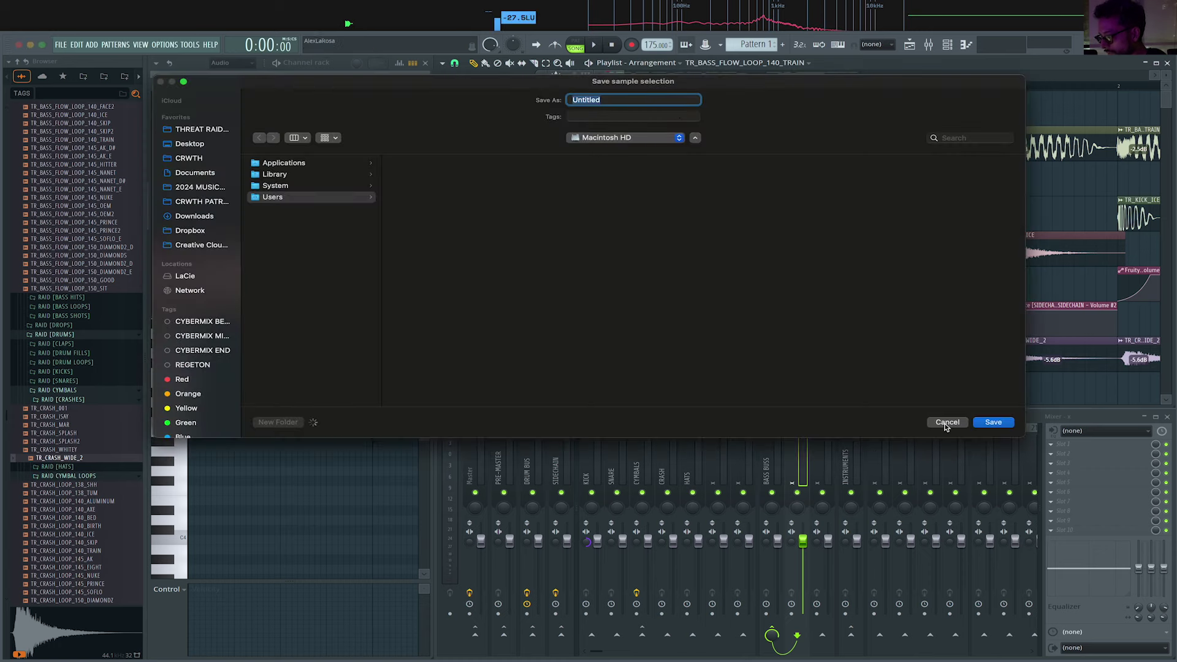
click(938, 425)
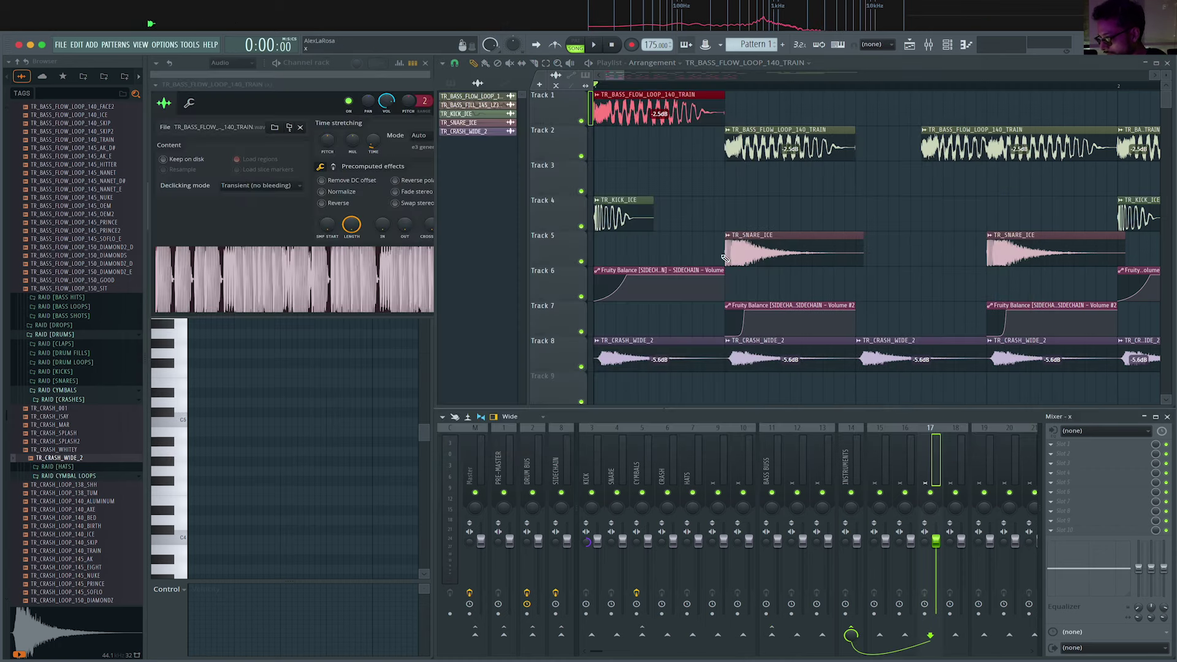
click(596, 94)
click(701, 119)
key(Escape)
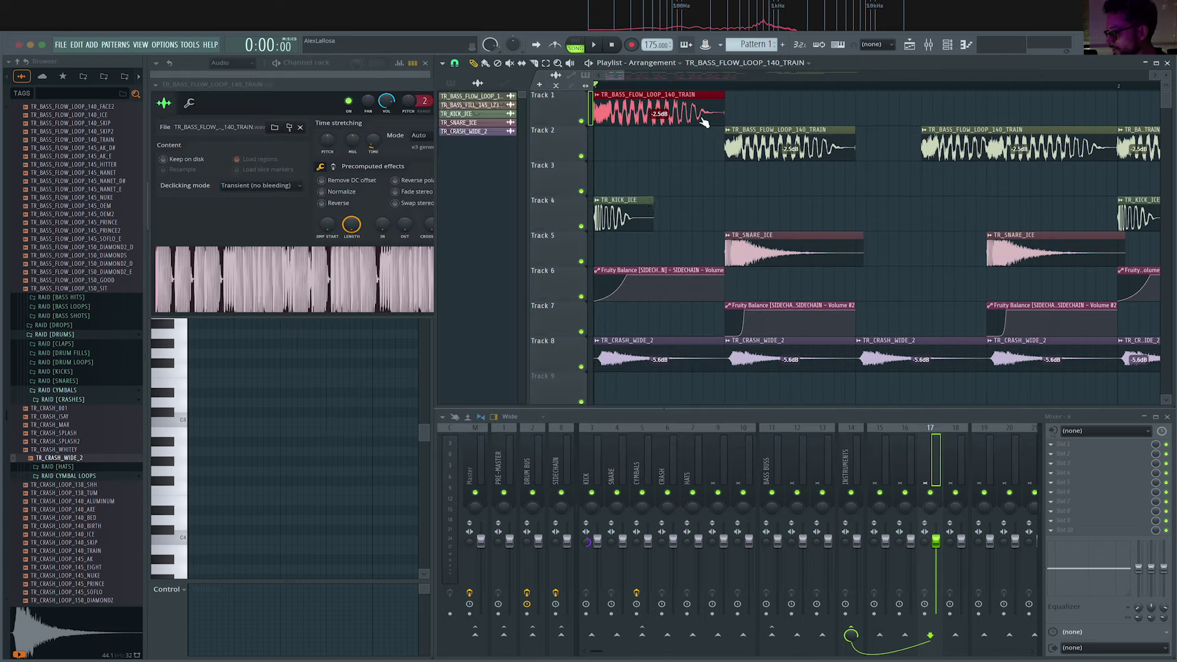
Save the project as 2.1 HOT CHOCOLATE DNB in its own project folder and briefly play the arrangement.
click(61, 44)
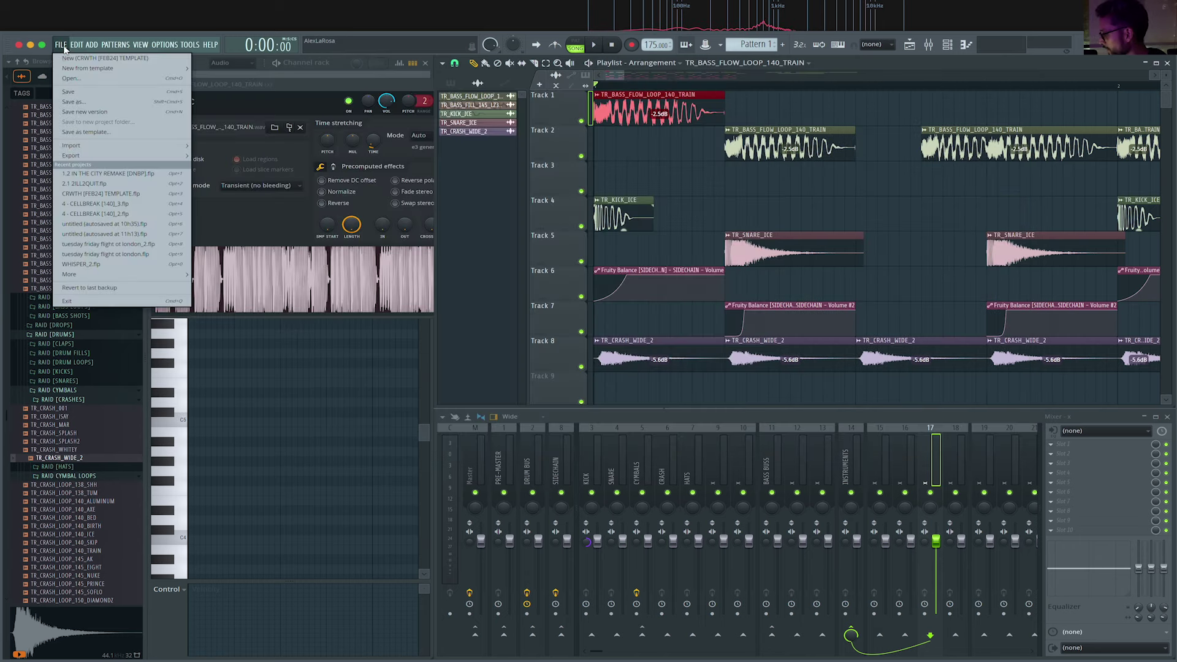
click(90, 102)
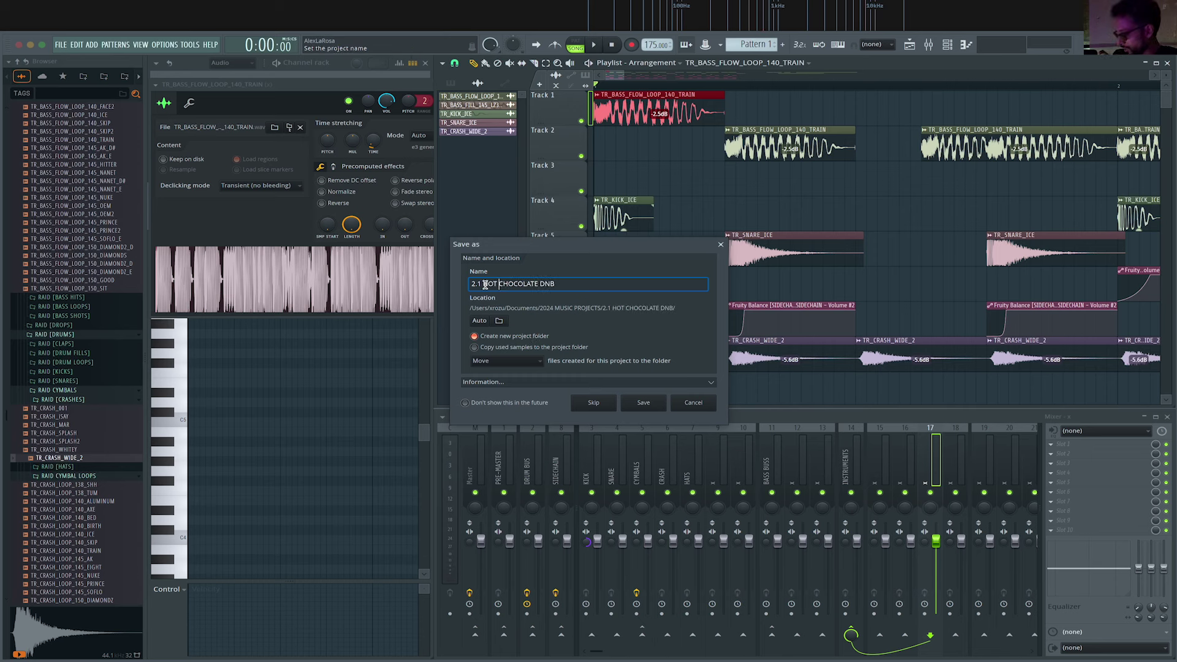
click(650, 403)
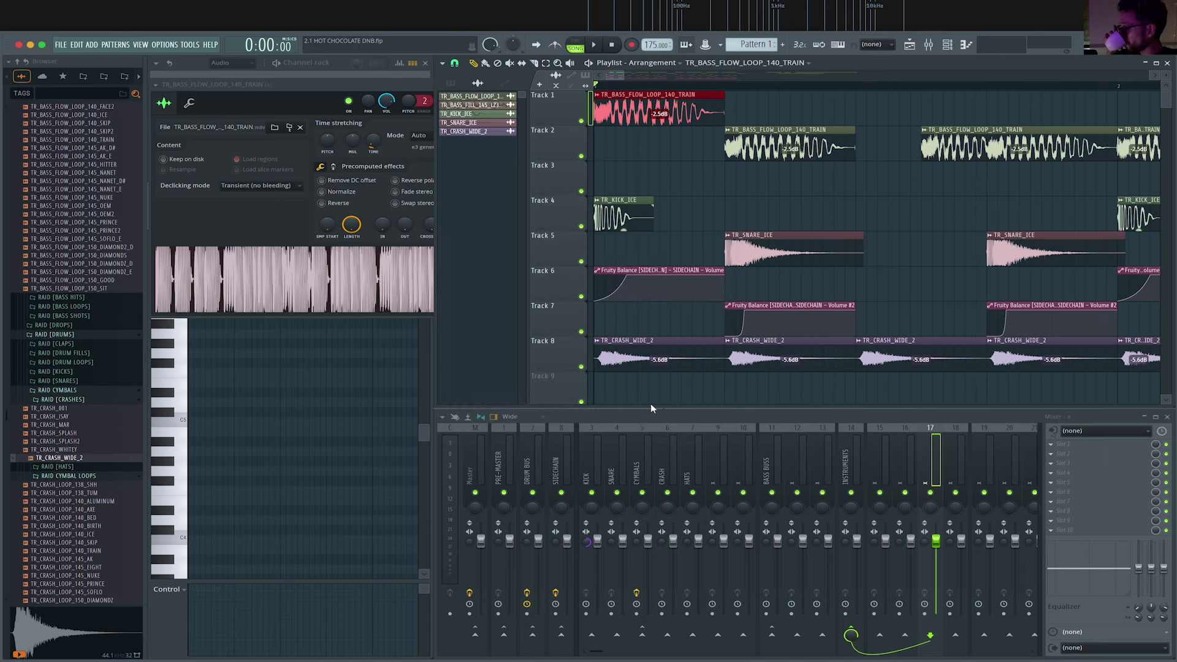
key(space)
key(space)
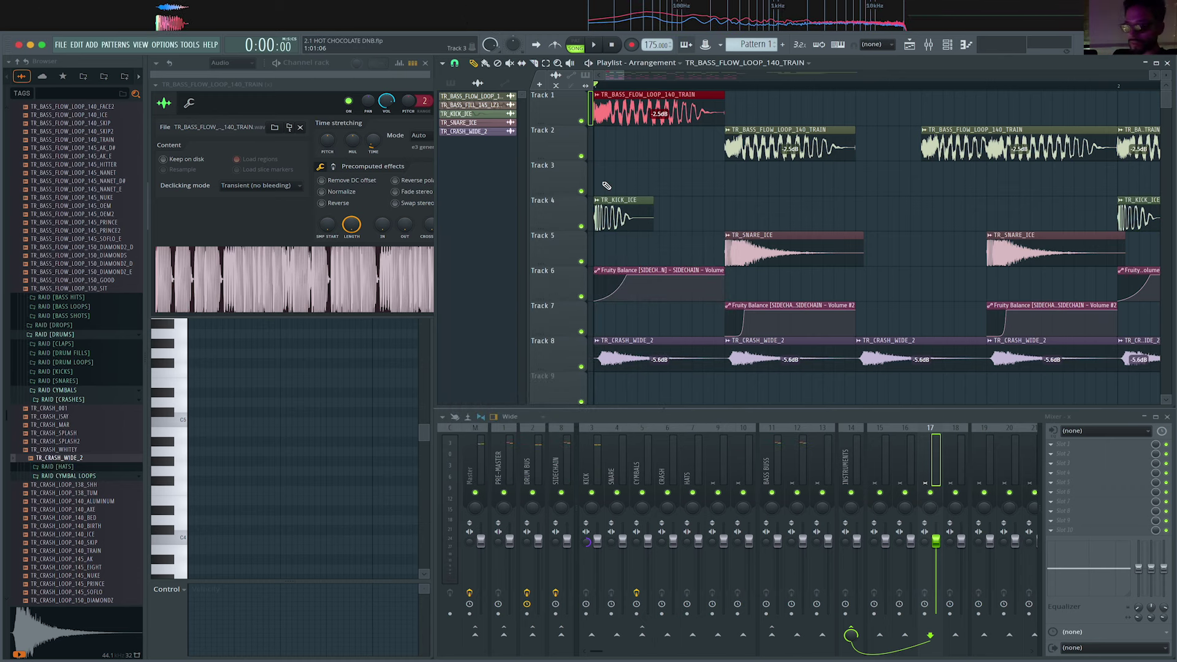
Set the TRAIN bass loop's time stretching mode to Stretch, raise its channel pitch to +200 cents, and audition it.
double_click(616, 103)
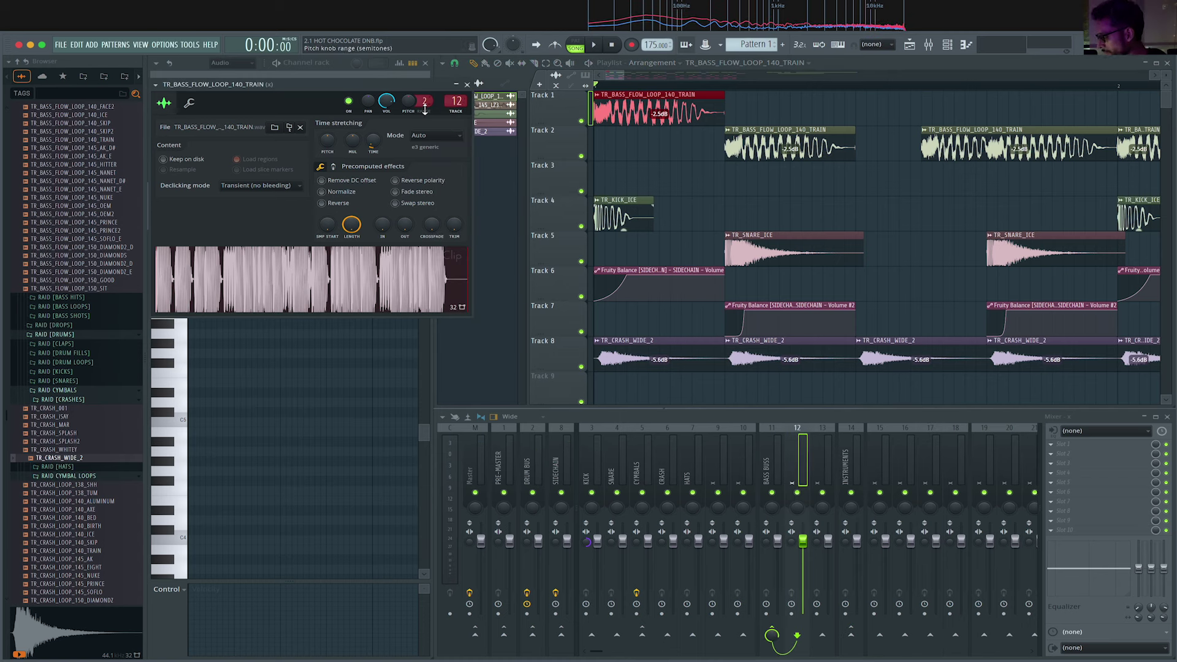
click(437, 136)
click(437, 165)
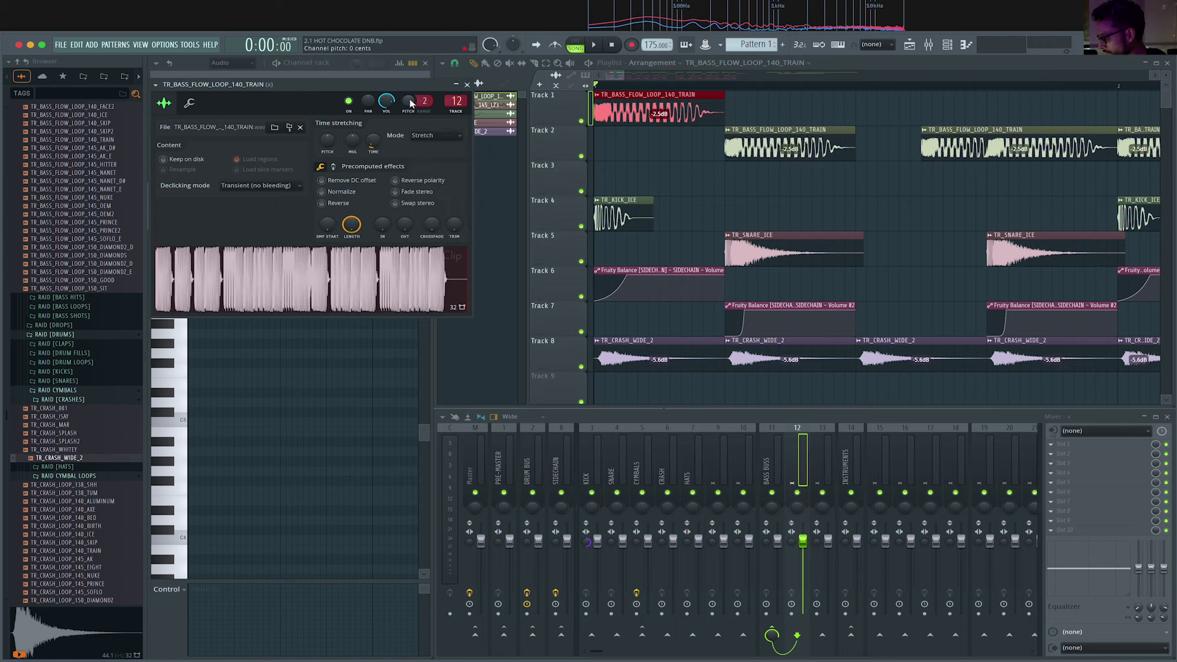
drag(410, 104, 413, 108)
key(space)
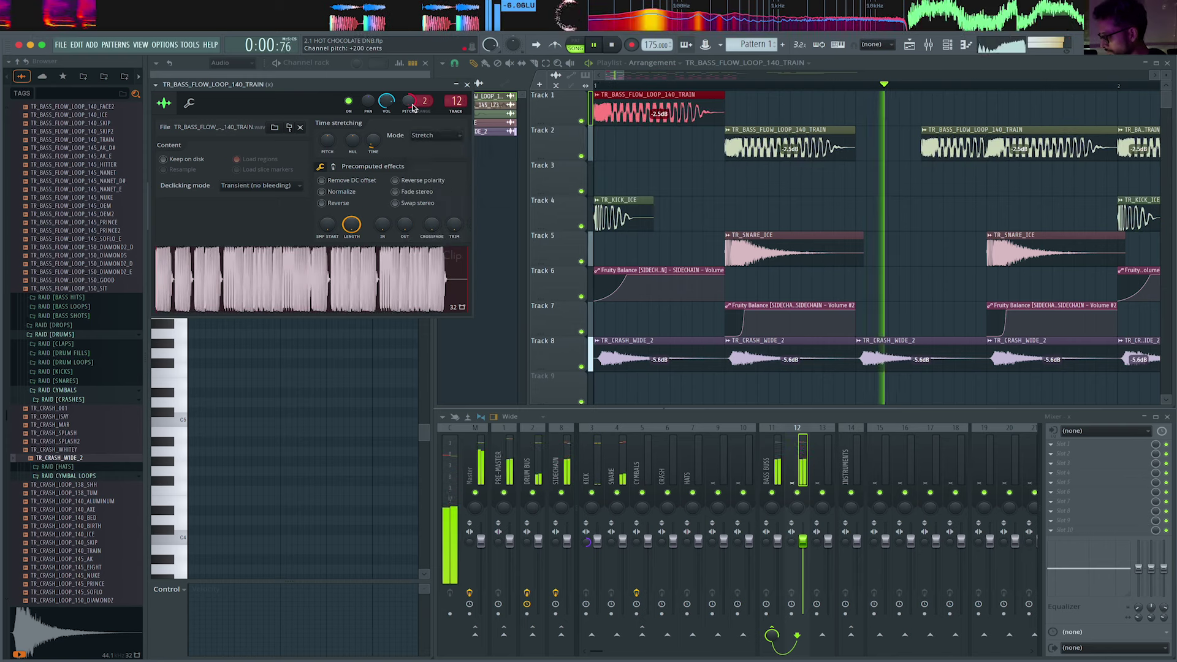
key(space)
Make the first bass clip on Track 1 a unique Part_1 clip and play it against the original TRAIN loop.
click(596, 94)
click(645, 112)
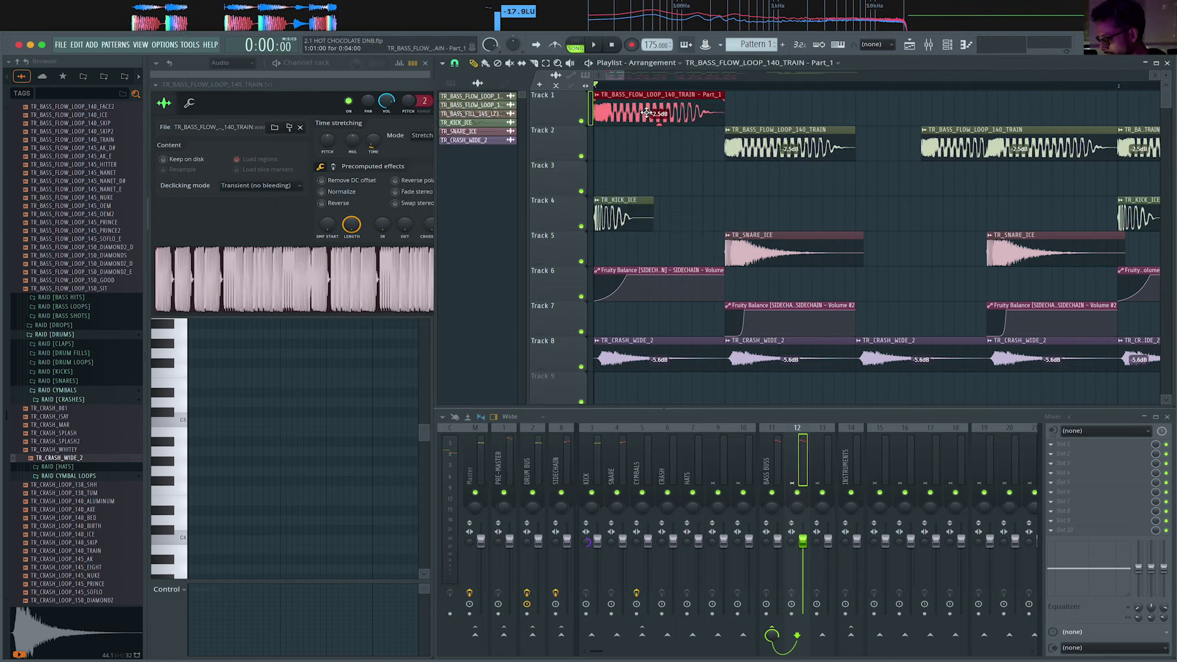
key(space)
click(412, 104)
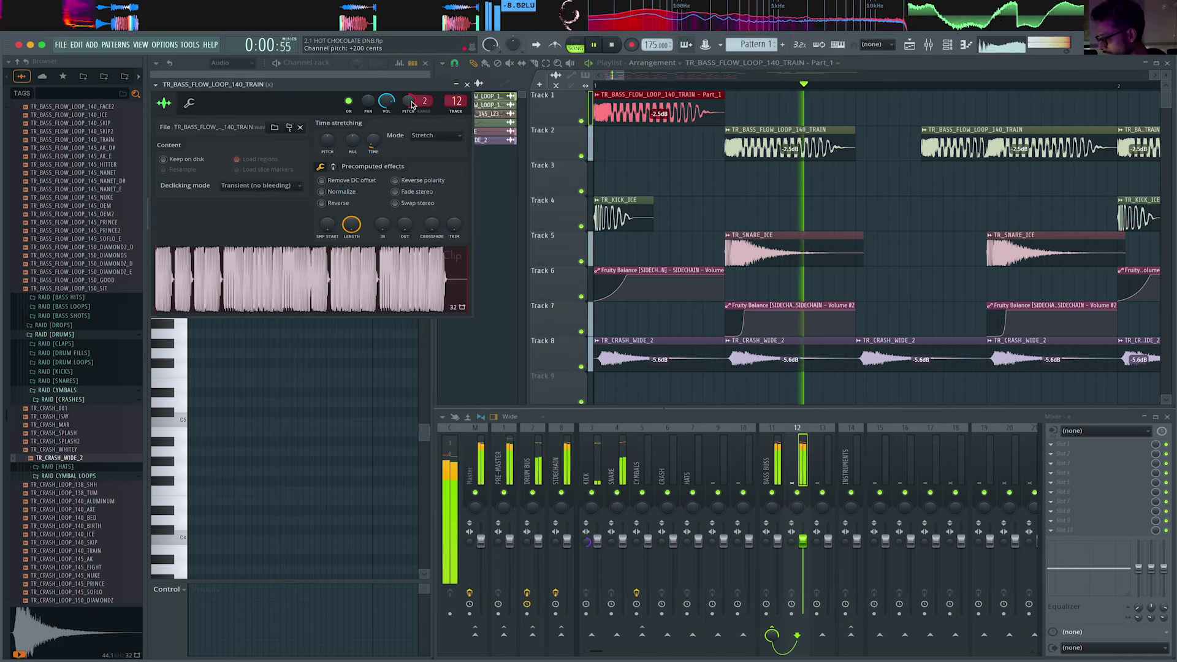
scroll(586, 139, down, 4)
scroll(586, 138, up, 3)
key(space)
double_click(723, 130)
key(space)
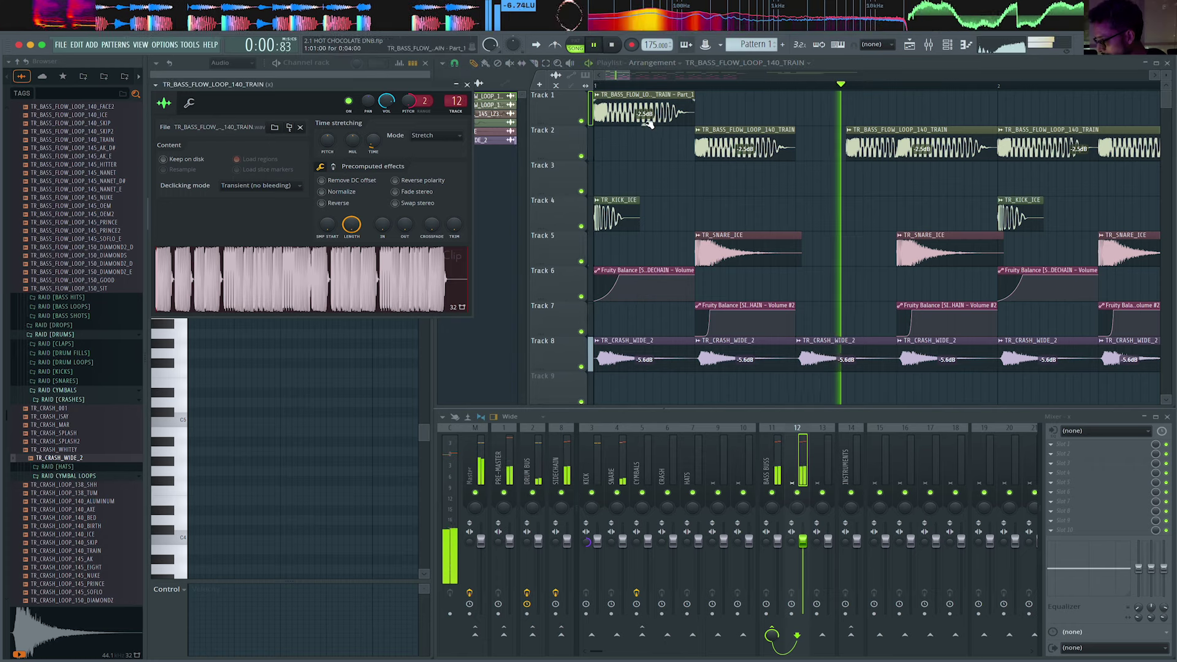
scroll(658, 129, down, 5)
key(space)
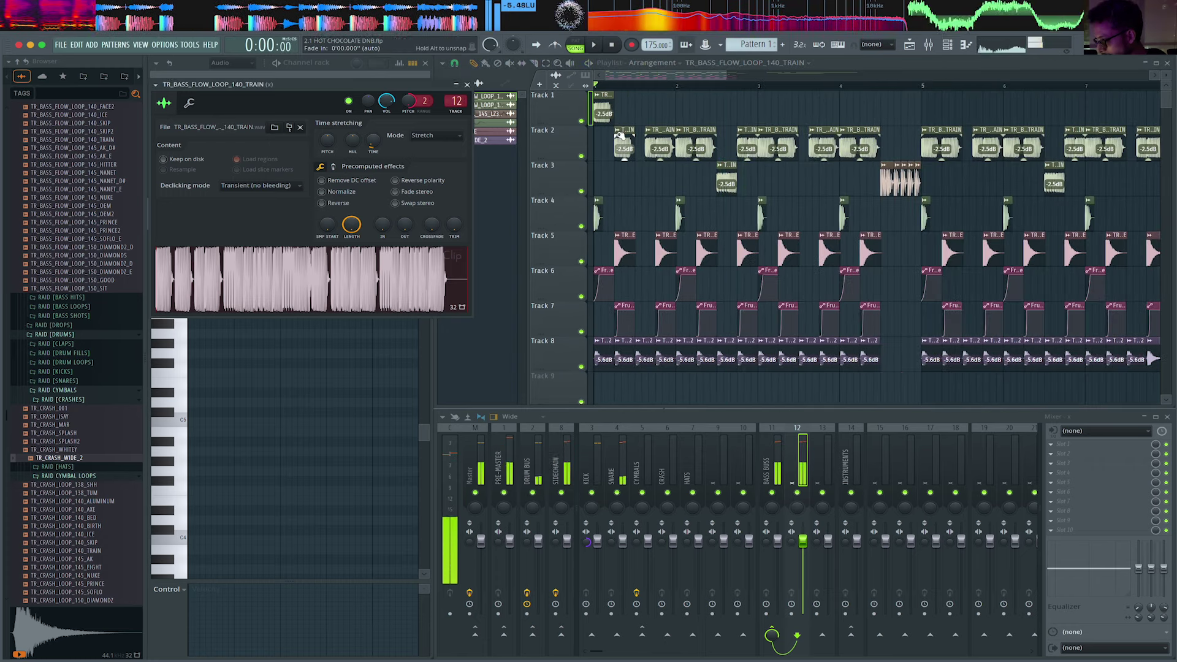
Reset the original TRAIN bass loop's channel pitch and play the opening to compare it with the Part_1 clip.
right_click(409, 104)
click(418, 110)
key(space)
key(space)
key(space)
key(space)
Place a copy of the Part_1 bass clip on Track 1 at the start of bar 5 and play it.
click(603, 111)
key(space)
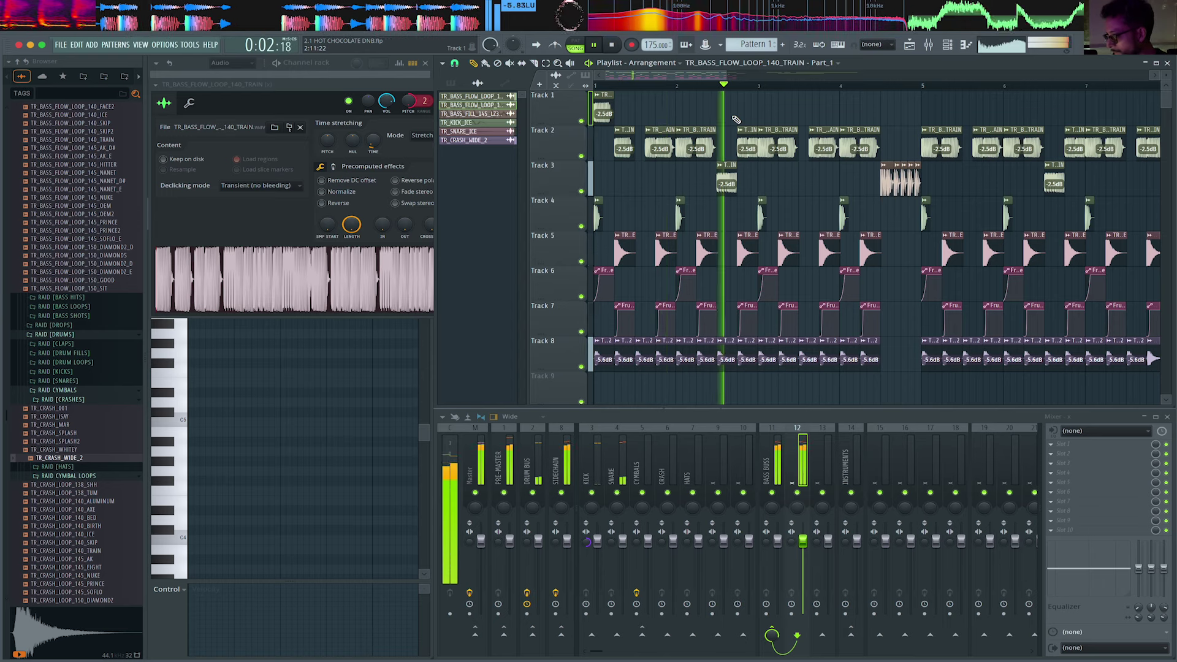
key(space)
scroll(772, 109, up, 3)
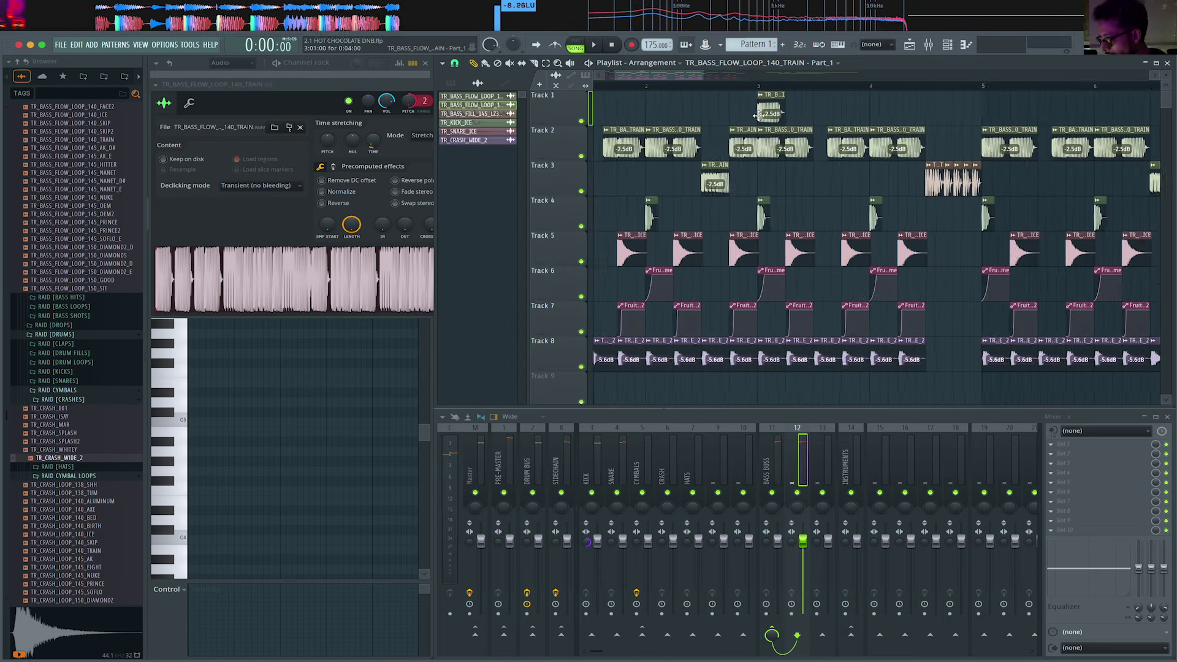
drag(979, 111, 842, 105)
scroll(940, 100, up, 1)
key(space)
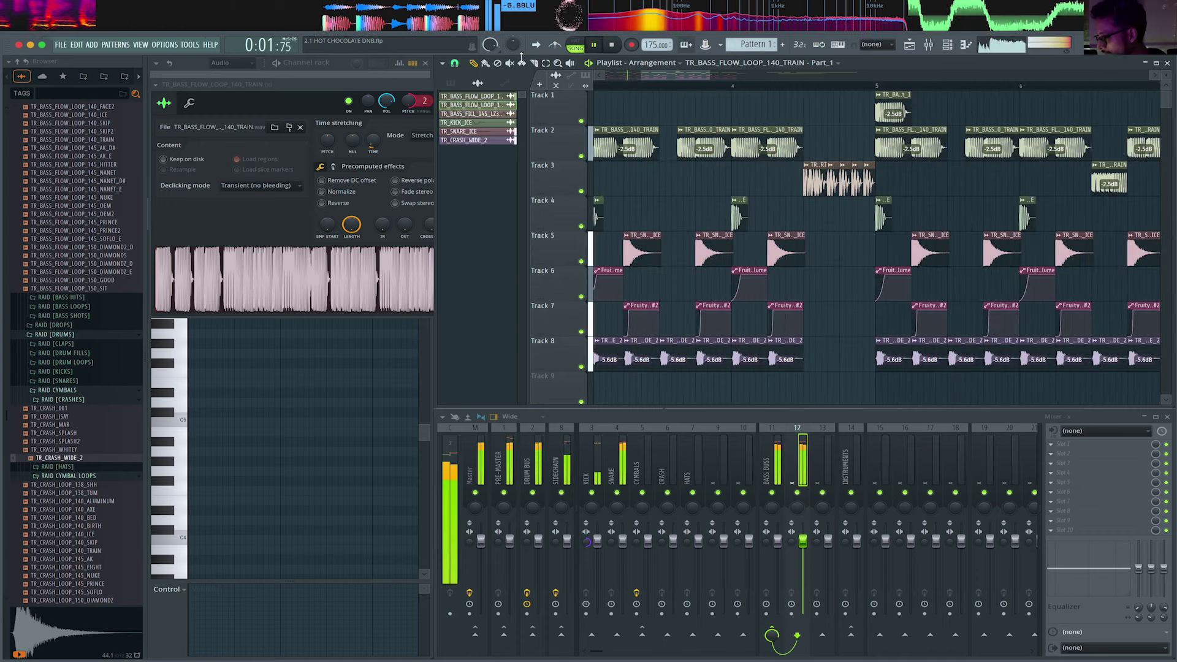
Slice the Track 2 bass clip one beat into bar 5, delete its first beat under the Part_1 clip, and play the arrangement.
scroll(1019, 166, up, 2)
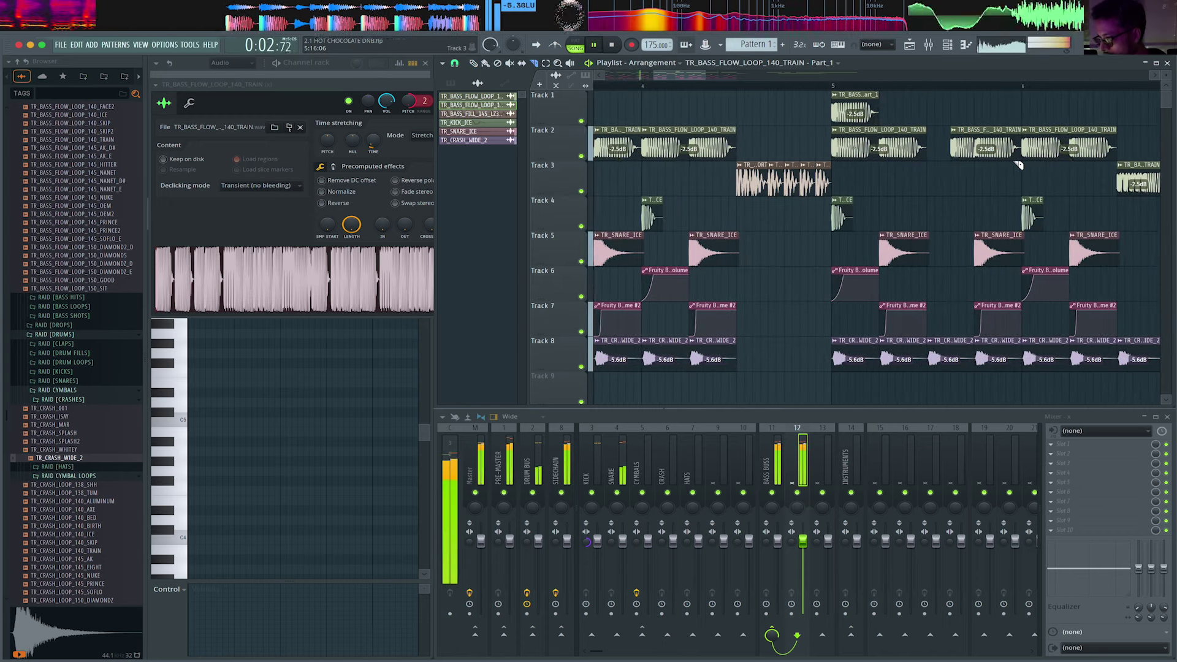
click(884, 138)
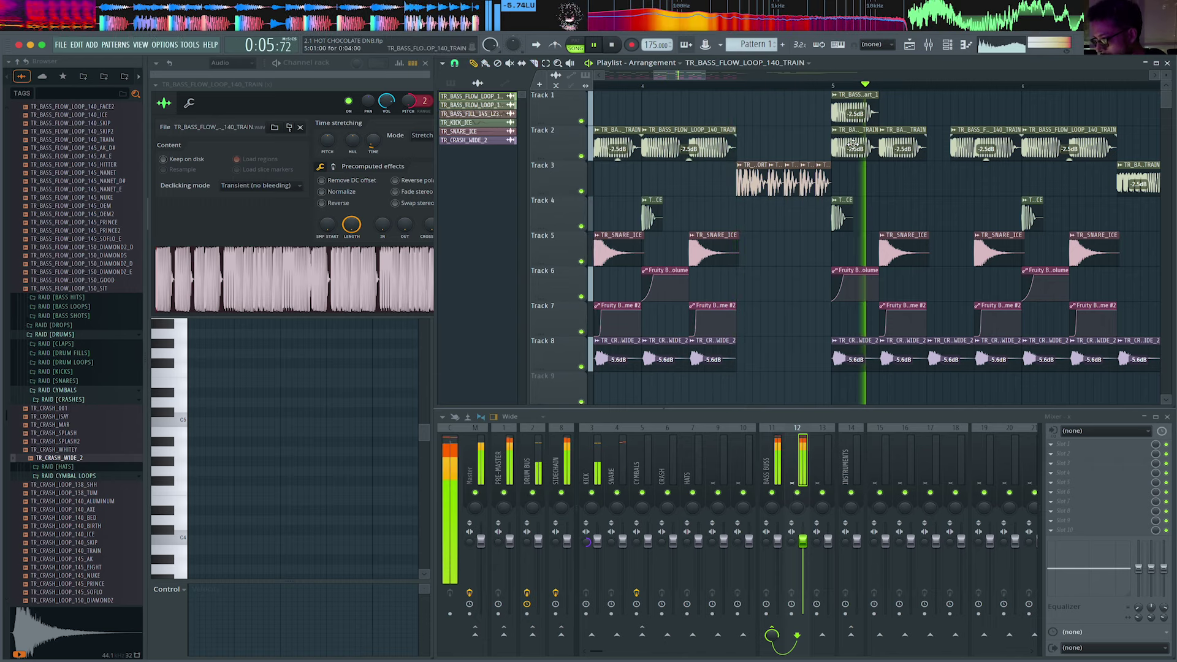
scroll(852, 145, down, 5)
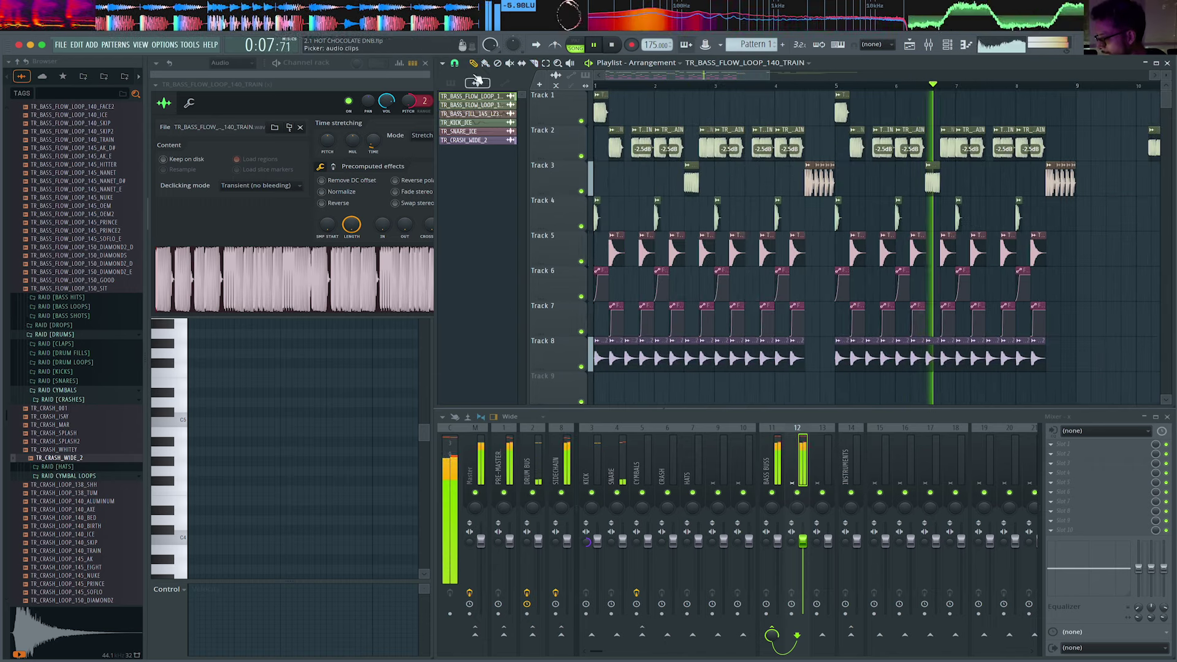
scroll(665, 130, down, 3)
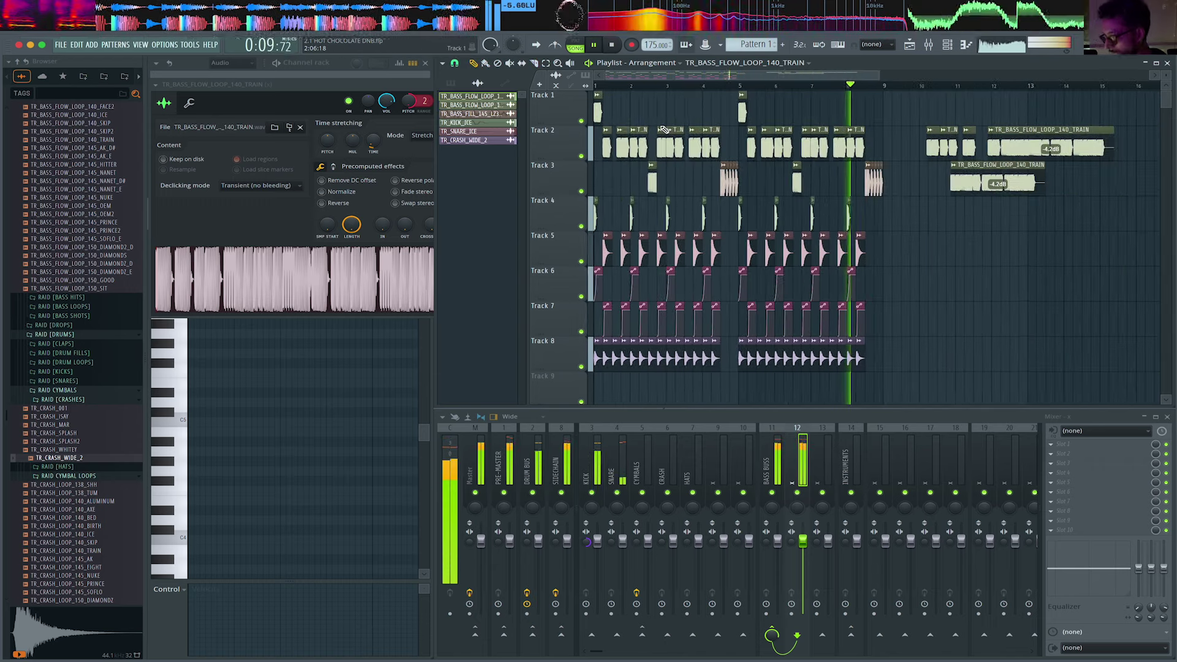
key(space)
key(space)
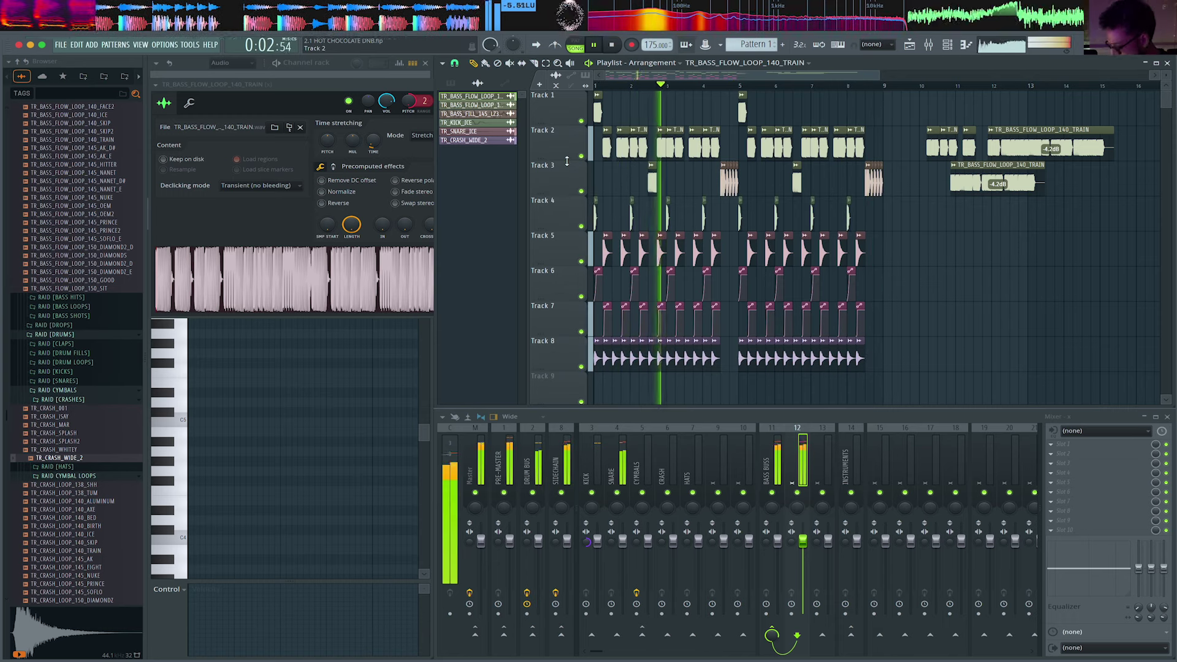
key(space)
Replace the first beat of the Track 2 bass in bar 3 with a Part_1 clip on Track 1 and play it.
scroll(674, 142, up, 3)
scroll(674, 142, up, 5)
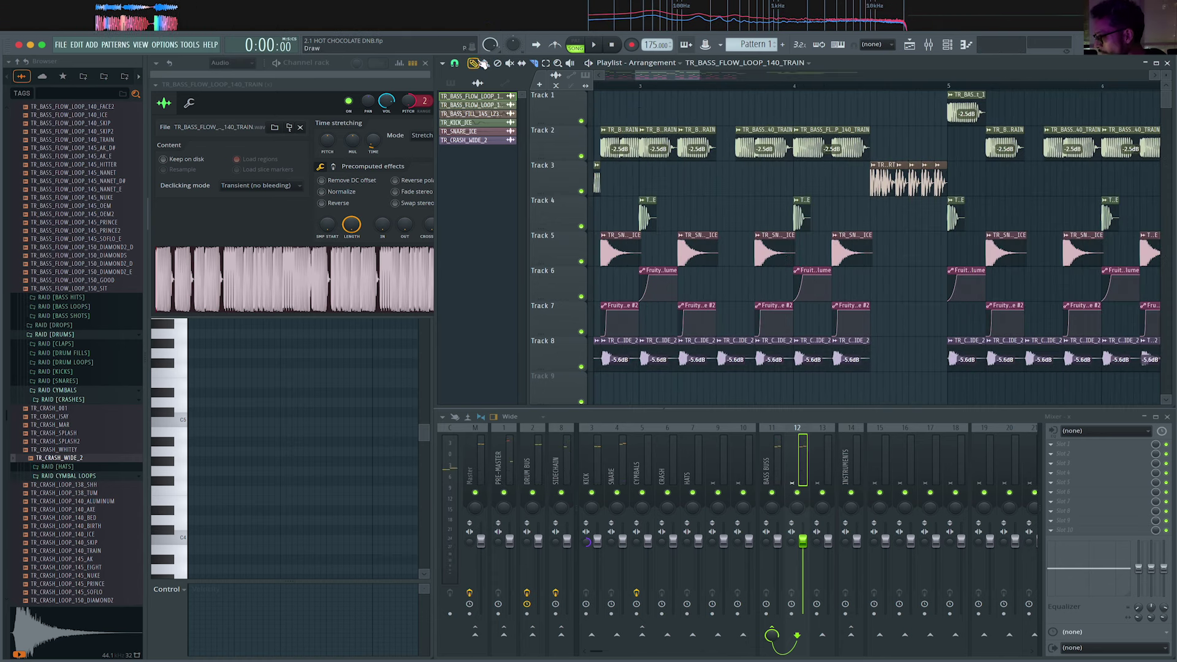
key(space)
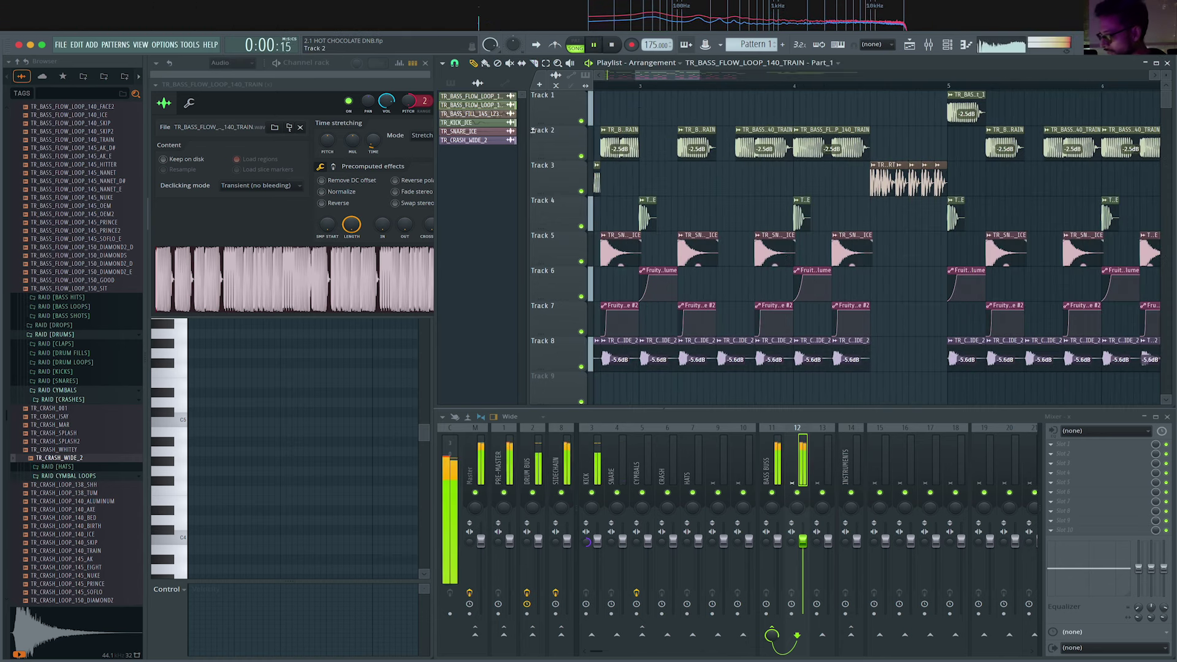
scroll(639, 112, down, 6)
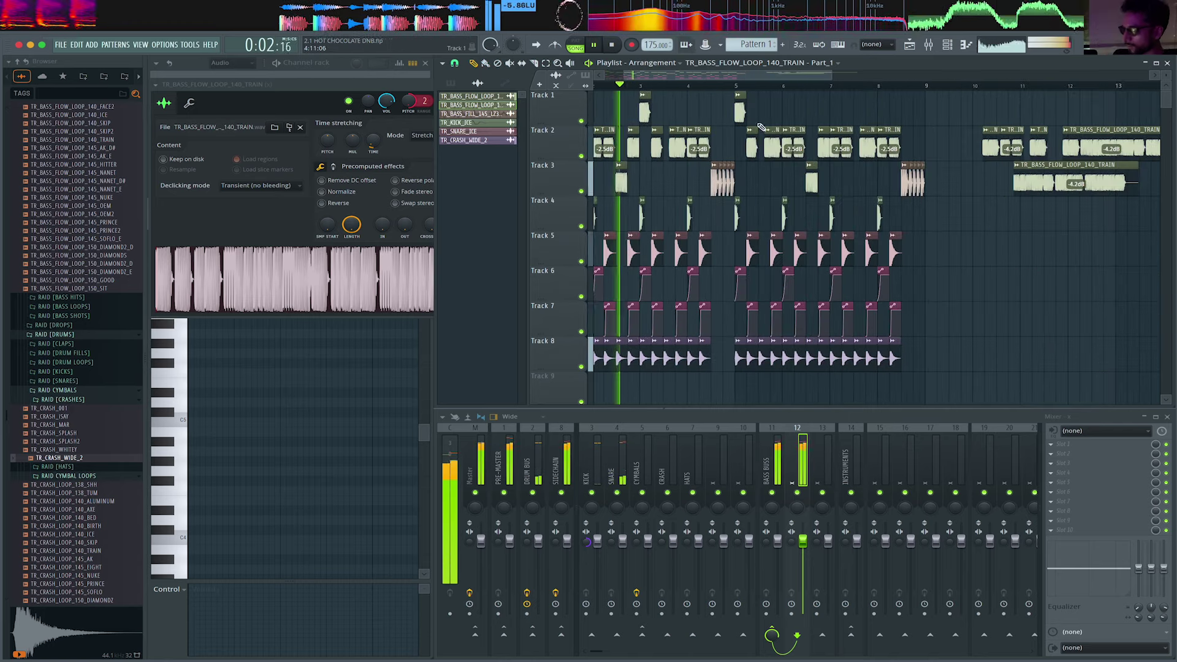
Replace the first beat of the Track 2 bass in bar 7 with a Part_1 clip on Track 1 and play the arrangement.
scroll(887, 110, up, 5)
scroll(805, 126, up, 2)
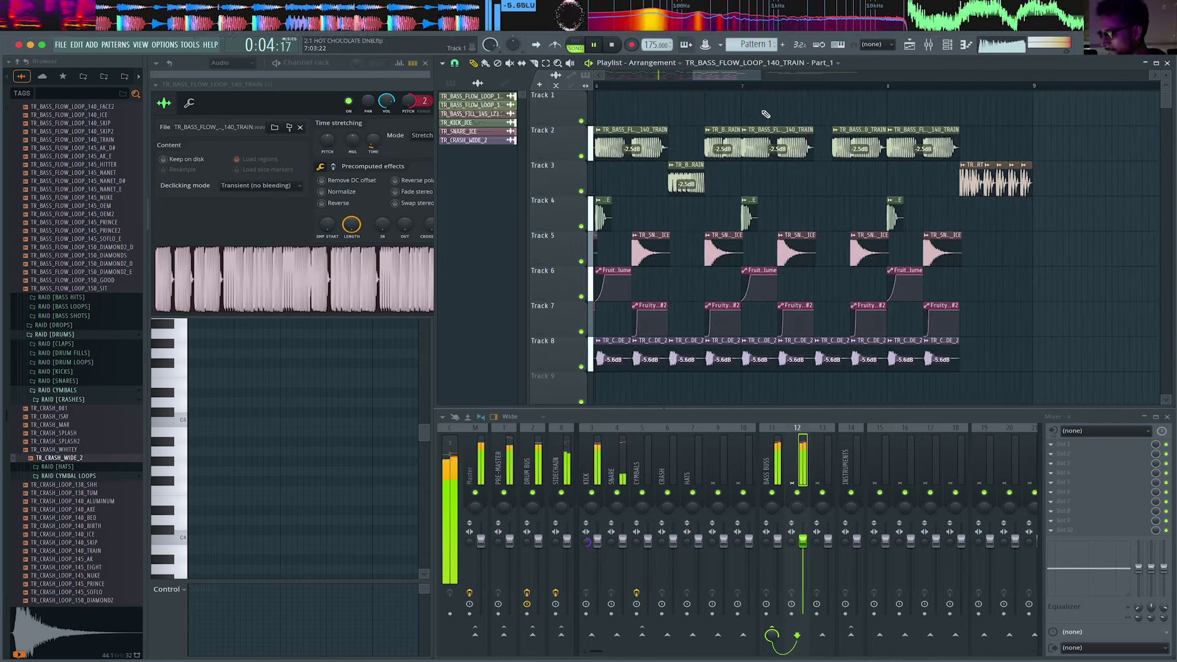
key(space)
scroll(674, 159, down, 4)
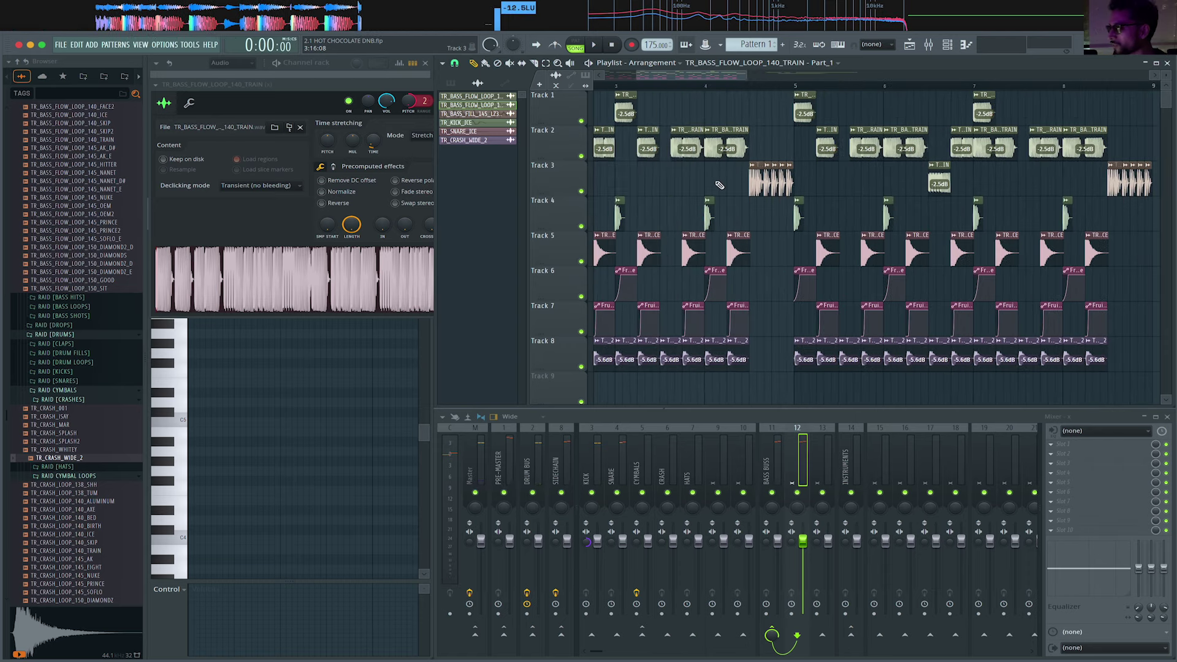
scroll(715, 154, down, 5)
key(space)
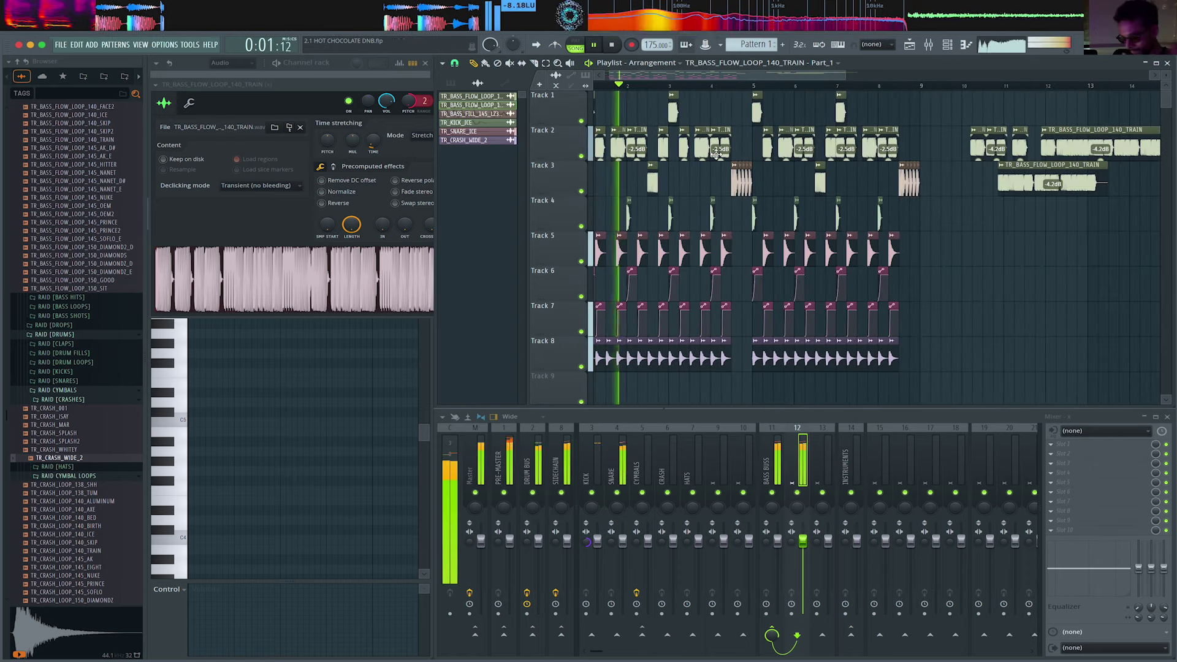
Delete the Track 3 bass fill at the end of bar 4 and the Track 2 bass clip in bar 4, checking by playback.
scroll(716, 154, up, 9)
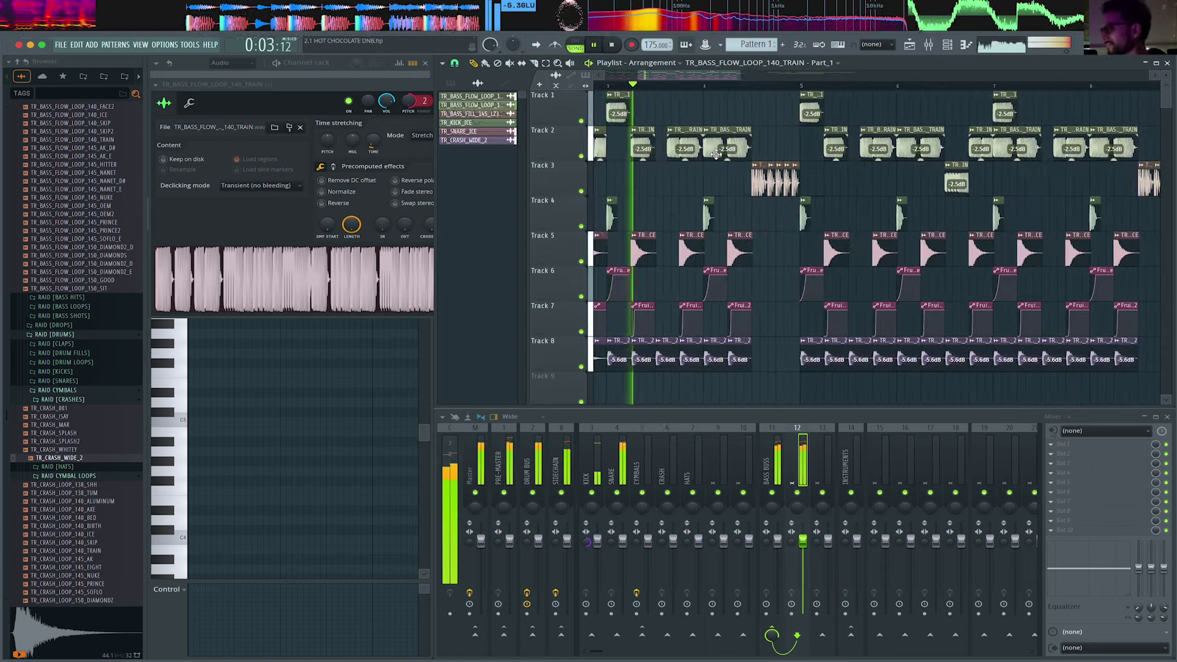
scroll(716, 154, down, 3)
key(space)
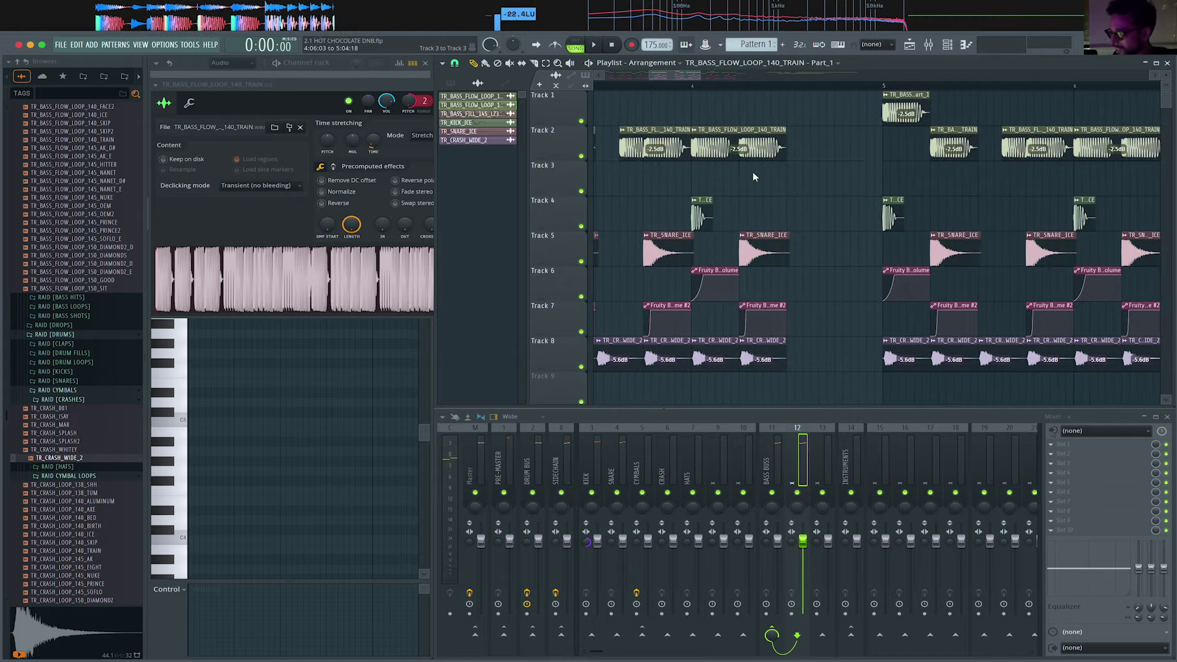
scroll(759, 178, down, 3)
key(space)
scroll(754, 177, down, 3)
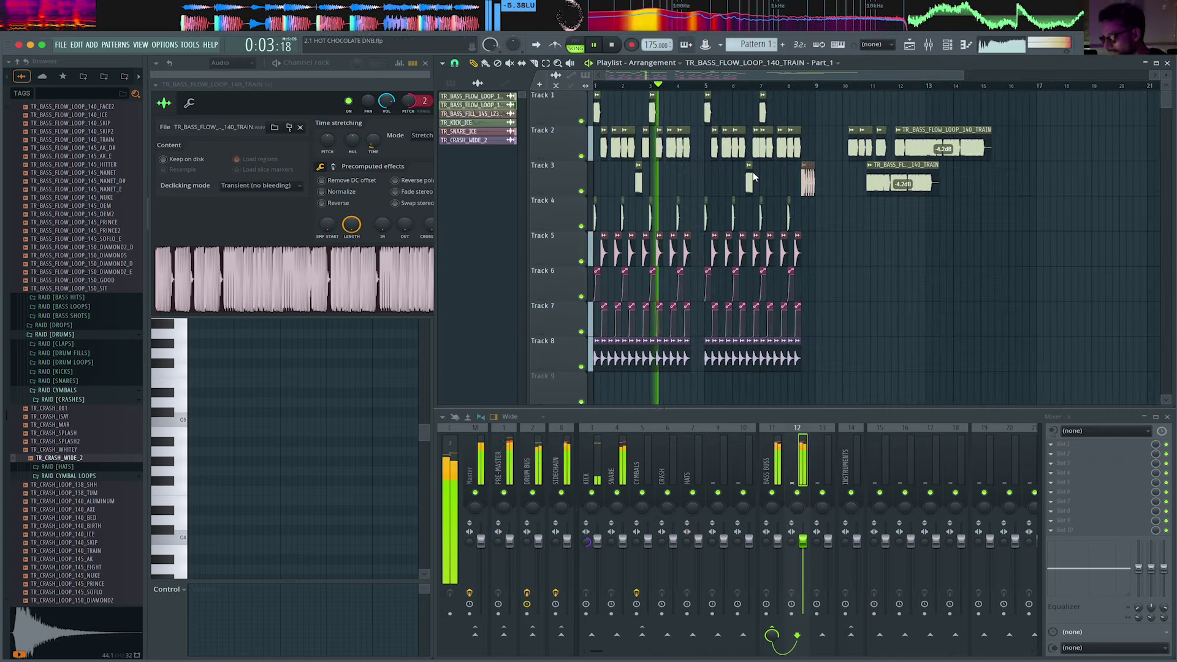
scroll(686, 160, up, 2)
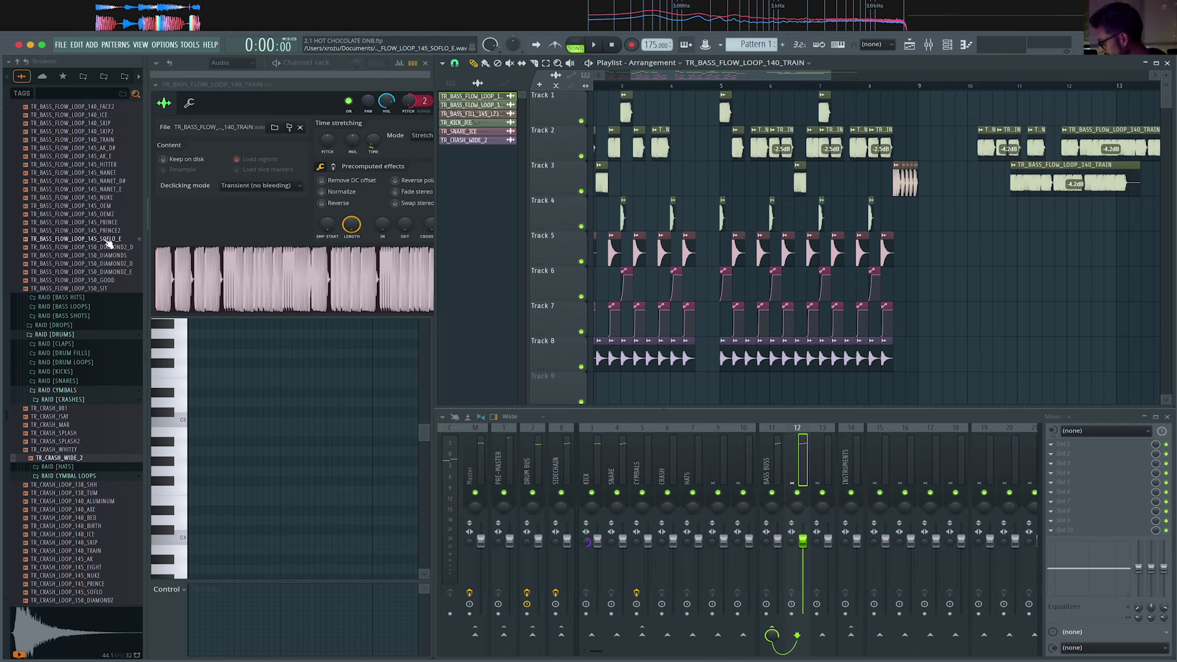
Audition the Threat Raid bass fills from TR_BASS_FILL_140_SKIP2_D# through TR_BASS_FILL_145_JNK.
scroll(108, 243, up, 16)
click(86, 244)
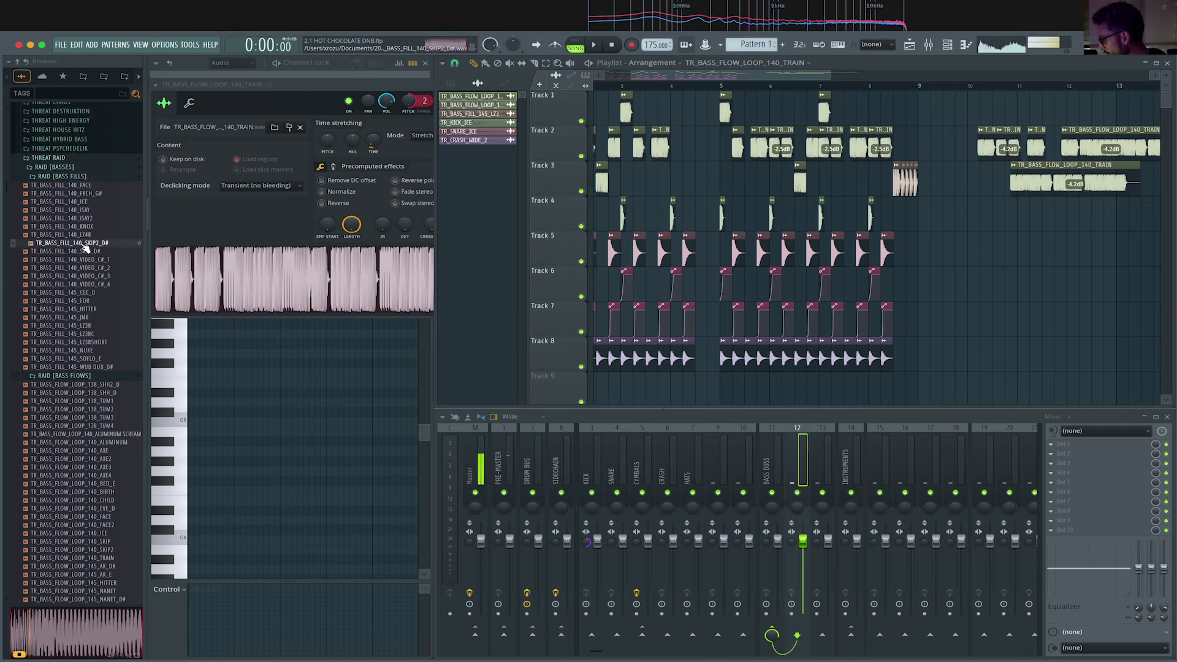
key(Down)
key(Down)
key(Down)
key(Down)
key(Down)
key(Down)
key(Down)
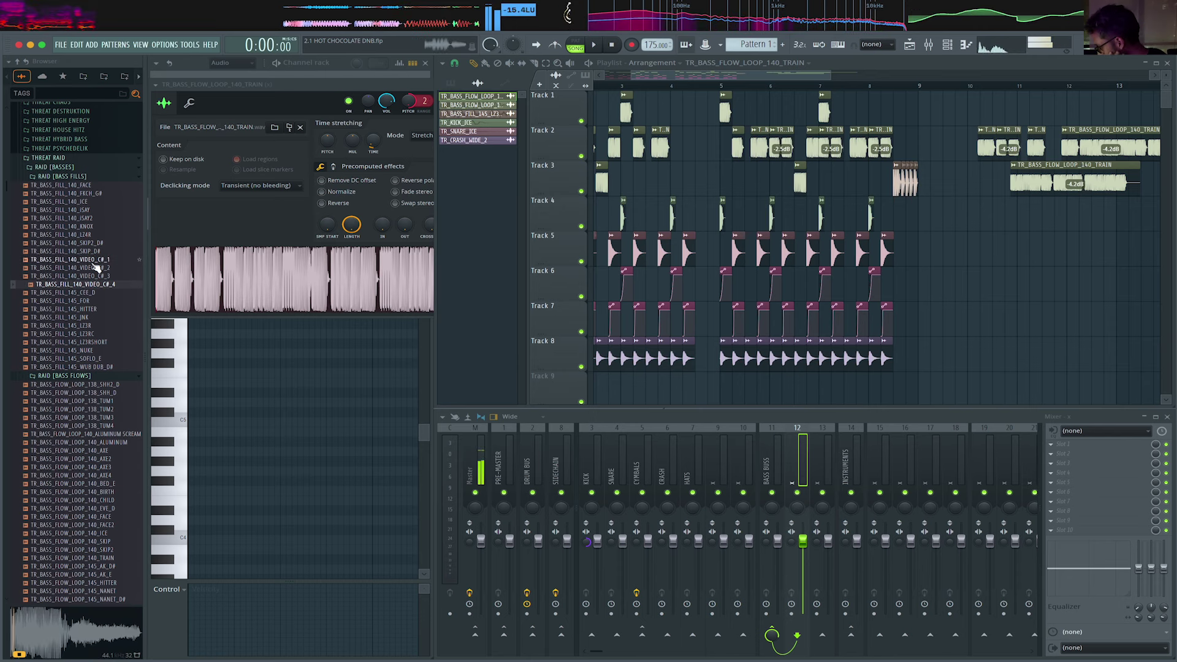
key(Down)
key(Down)
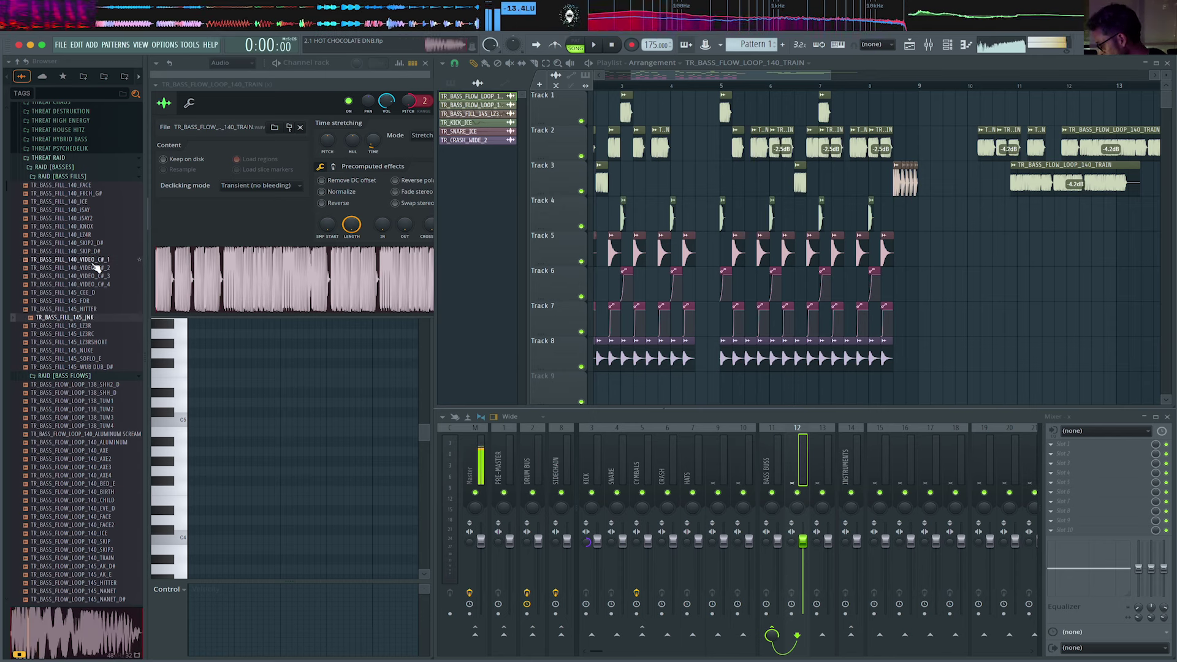
Place TR_BASS_FILL_145_JNK on each of the four beats of bar 4, alternating between Tracks 4 and 3, and play it.
drag(100, 320, 738, 176)
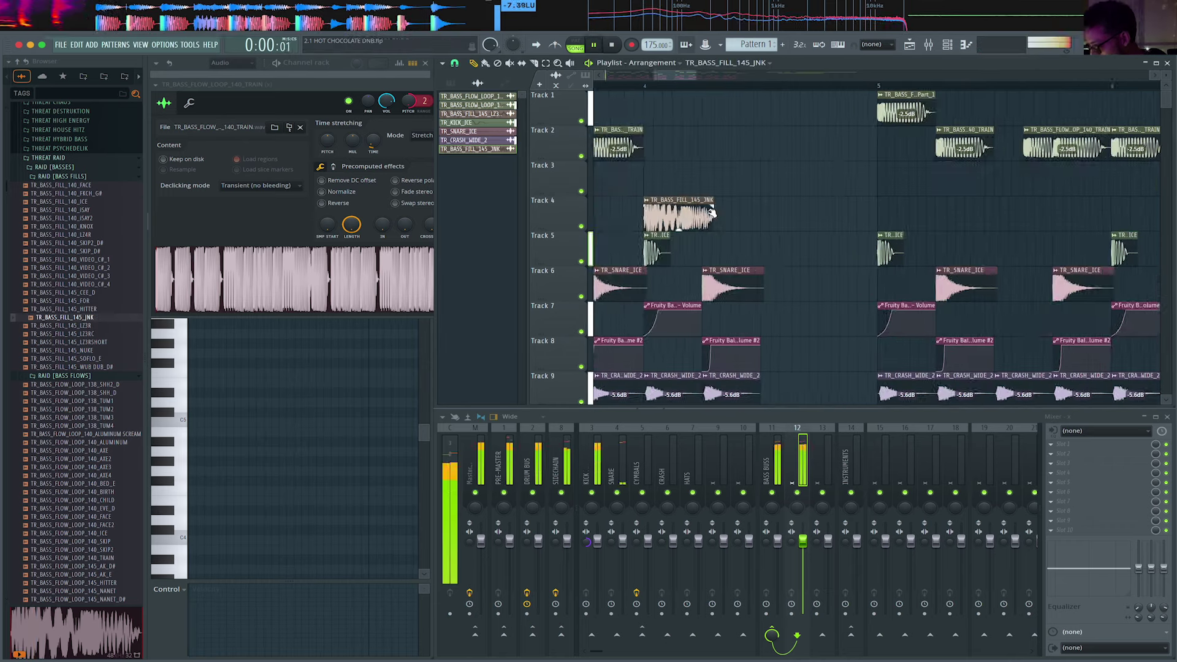
scroll(716, 201, up, 3)
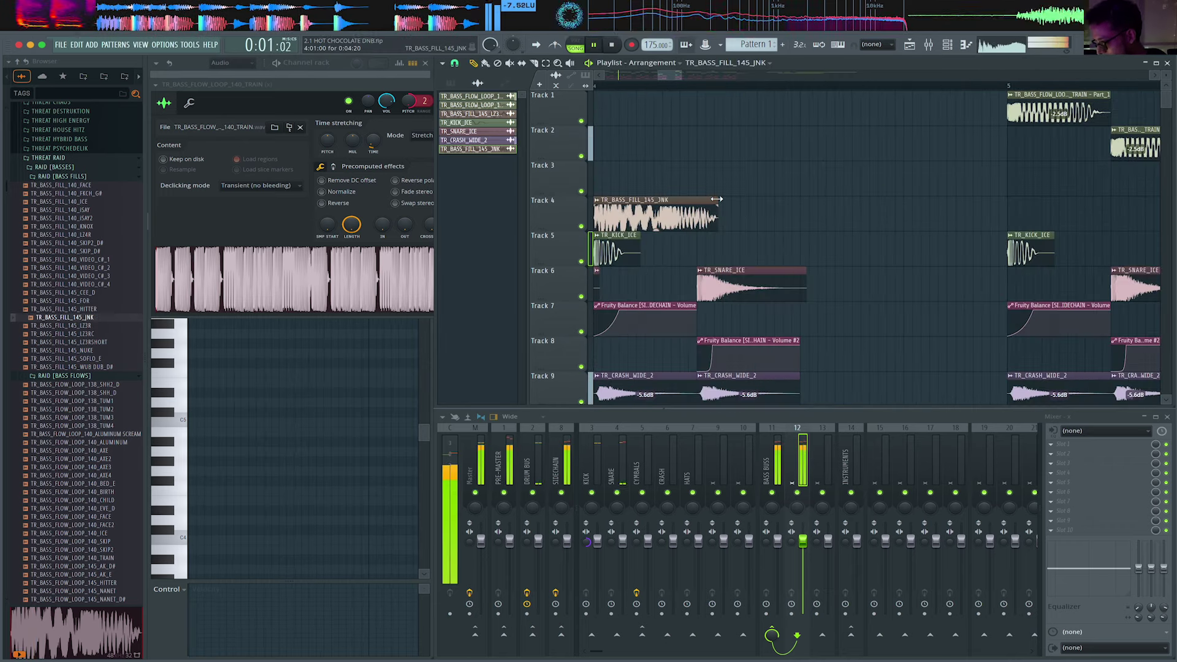
click(719, 190)
right_click(718, 191)
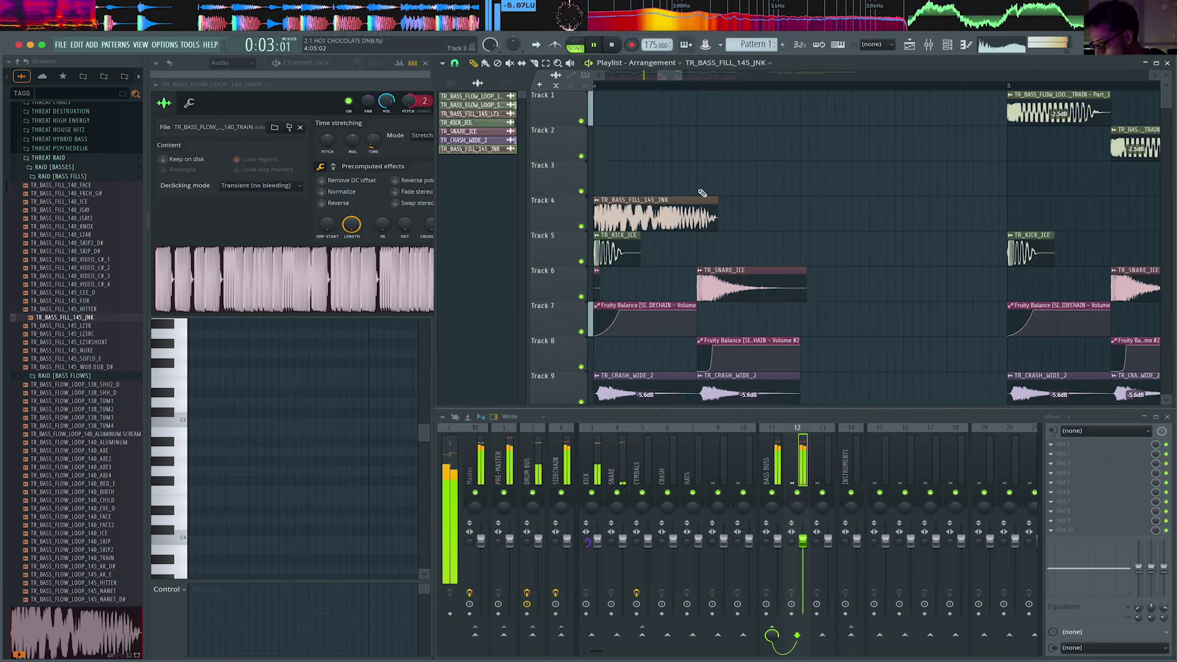
click(702, 191)
click(808, 215)
click(910, 181)
scroll(906, 176, down, 1)
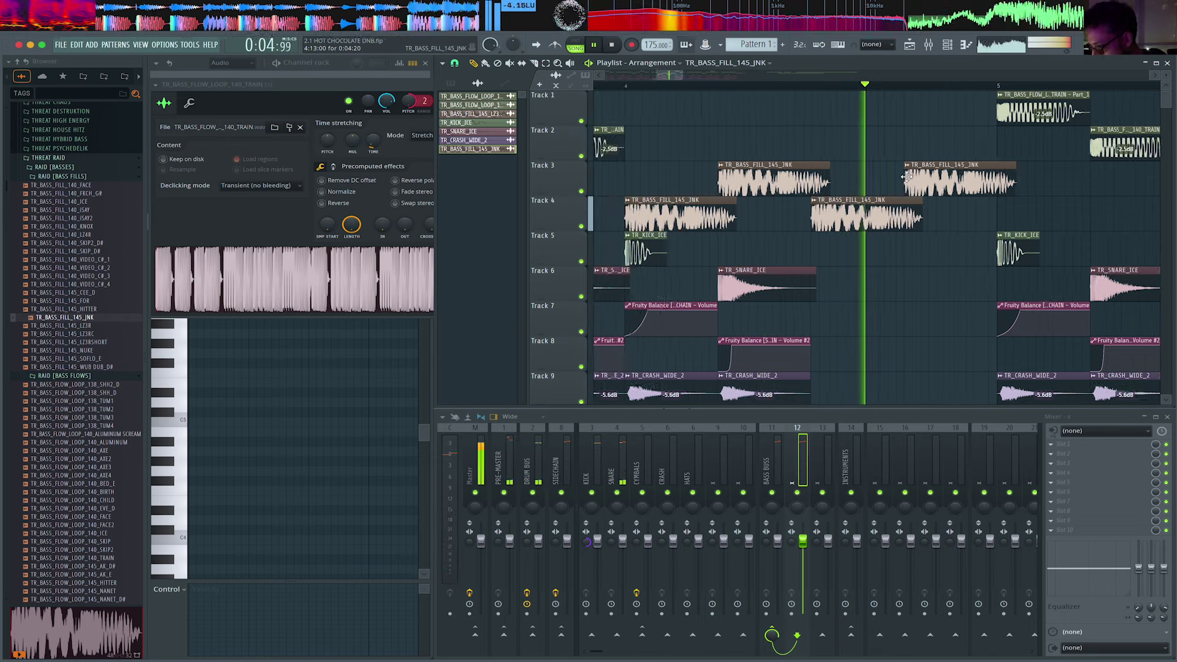
scroll(906, 176, down, 3)
key(space)
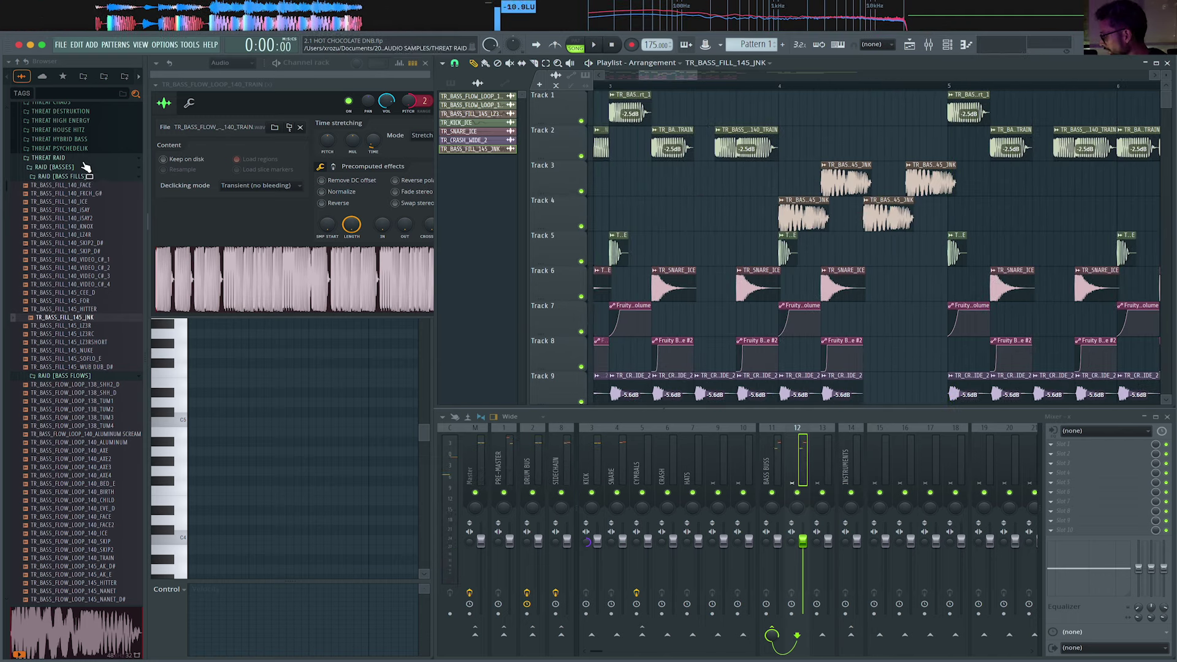
Browse the Threat High Energy synths' HIGH ENERGY LAZERS folder and audition THE_LAZER_033 and THE_LAZER_DOUBLETAP_C#MIN.
click(86, 166)
click(80, 243)
click(90, 270)
click(92, 279)
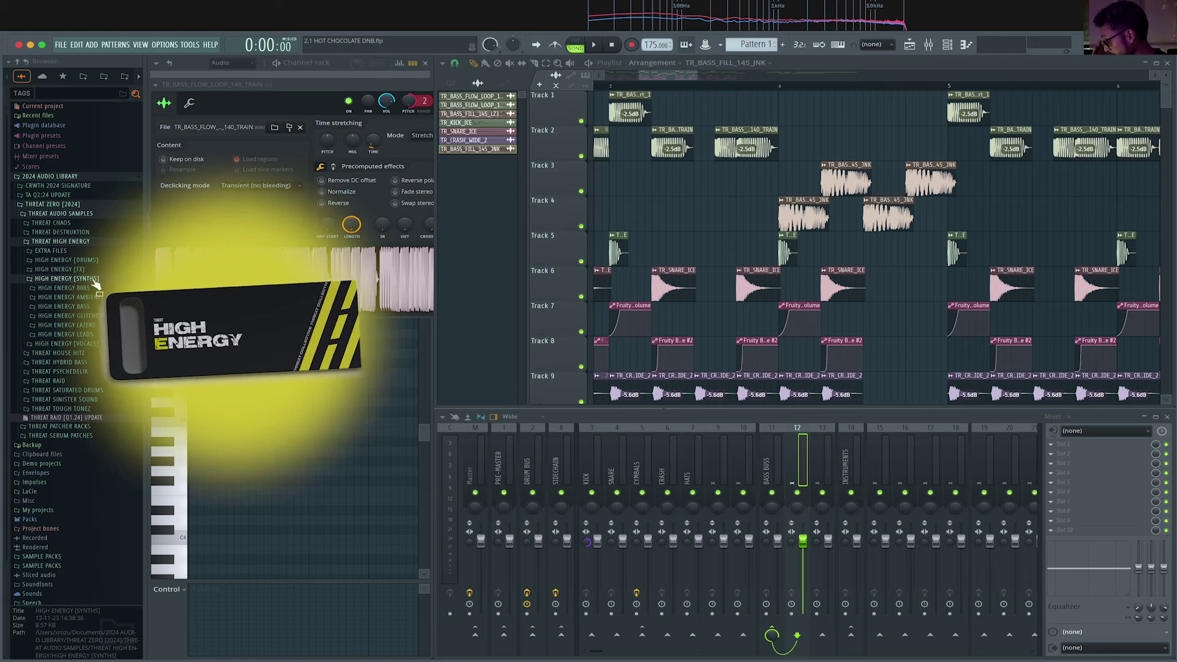
click(103, 326)
click(103, 342)
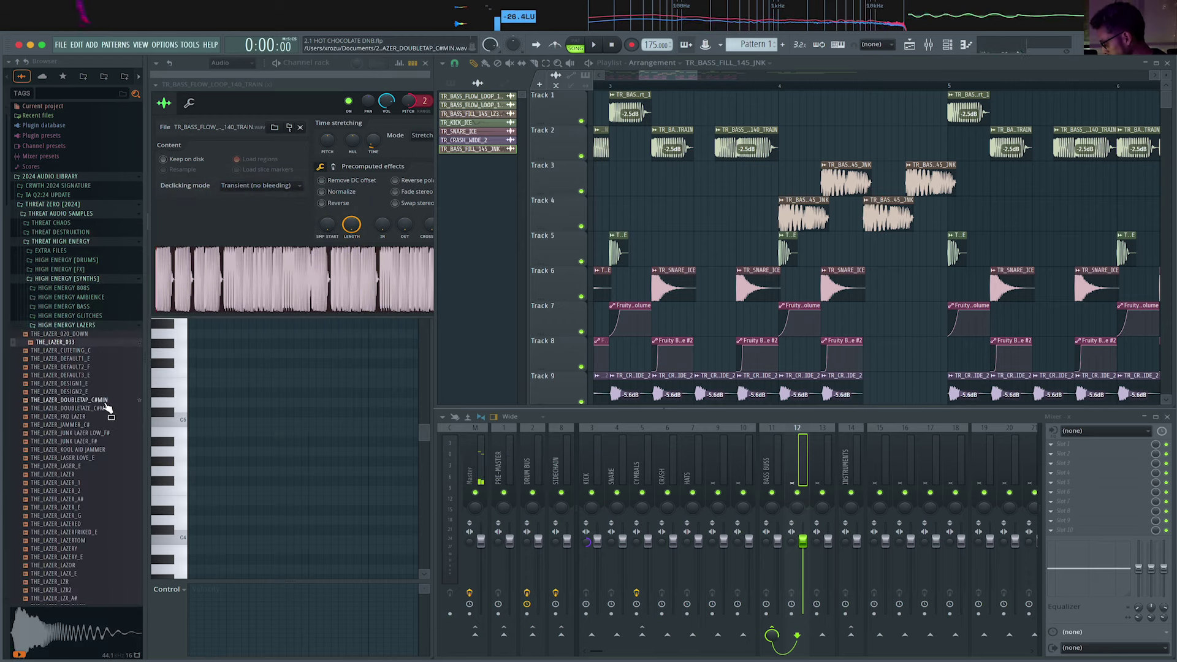
click(104, 400)
Replace the TR_BASS_FILL_145_JNK sample with THE_LAZER_033, gather its four bar 4 clips on Track 4, and play the arrangement.
drag(103, 343, 804, 192)
key(space)
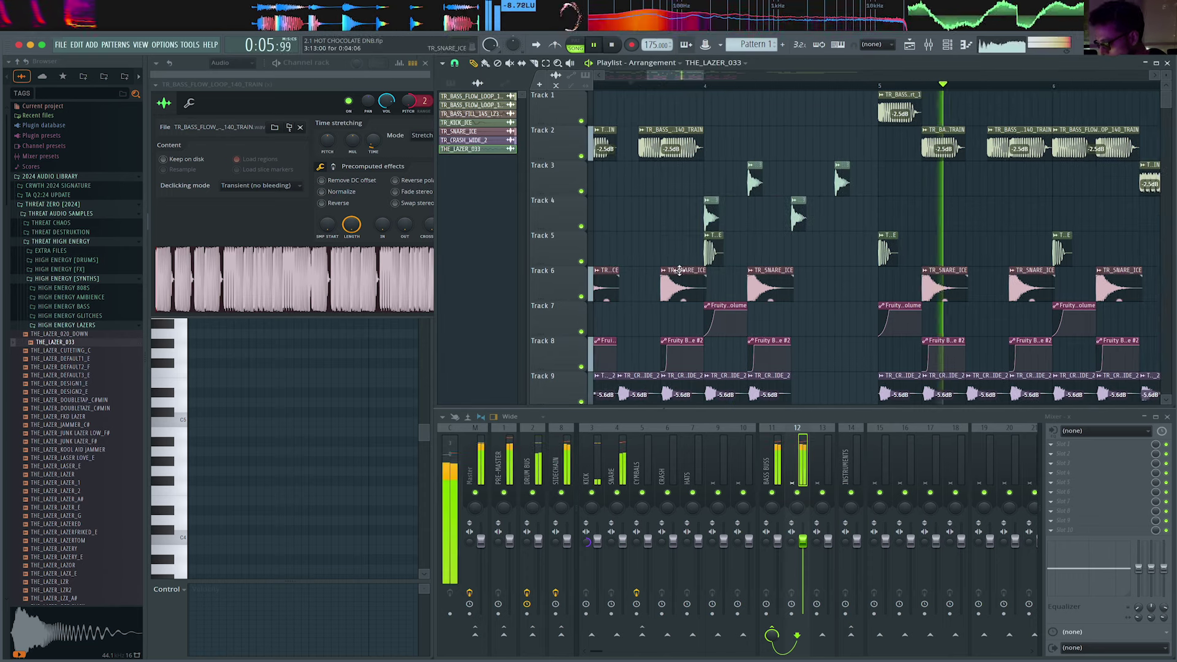
scroll(967, 188, down, 4)
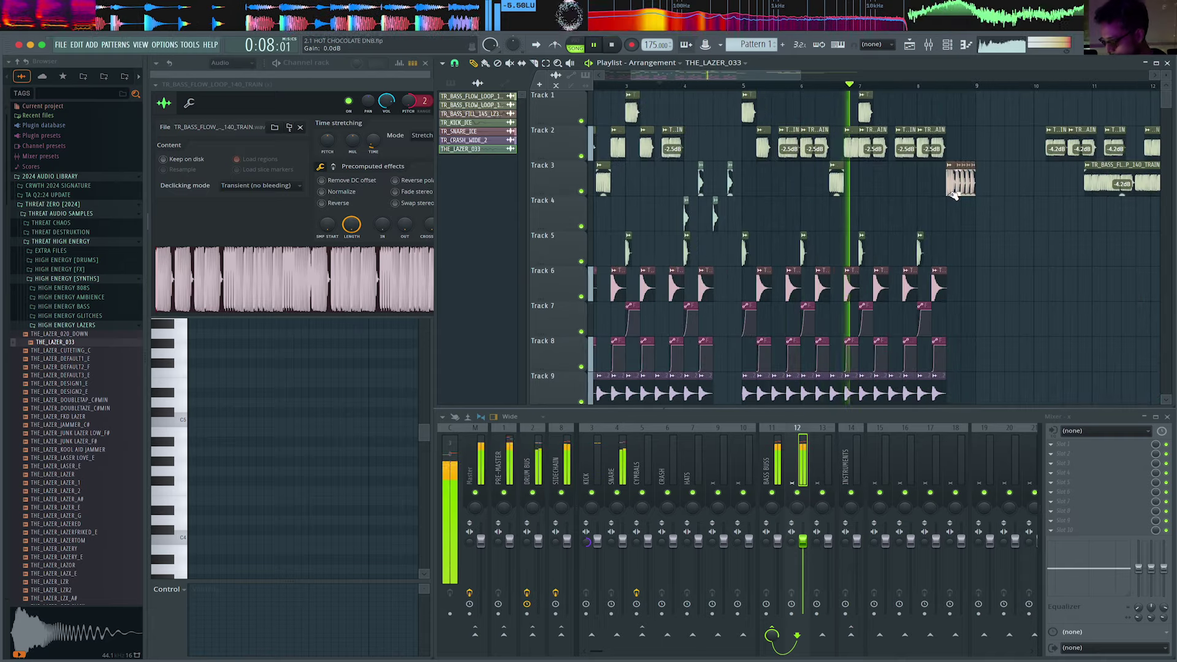
scroll(898, 197, down, 3)
scroll(835, 159, up, 4)
scroll(835, 159, up, 3)
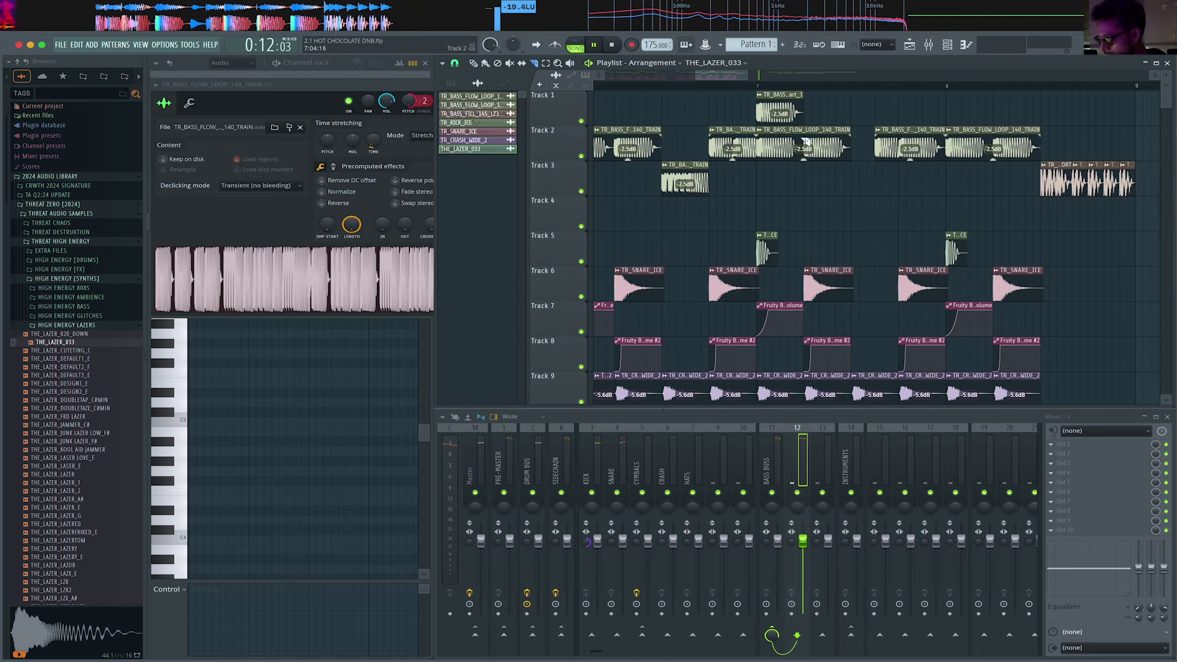
scroll(778, 148, down, 6)
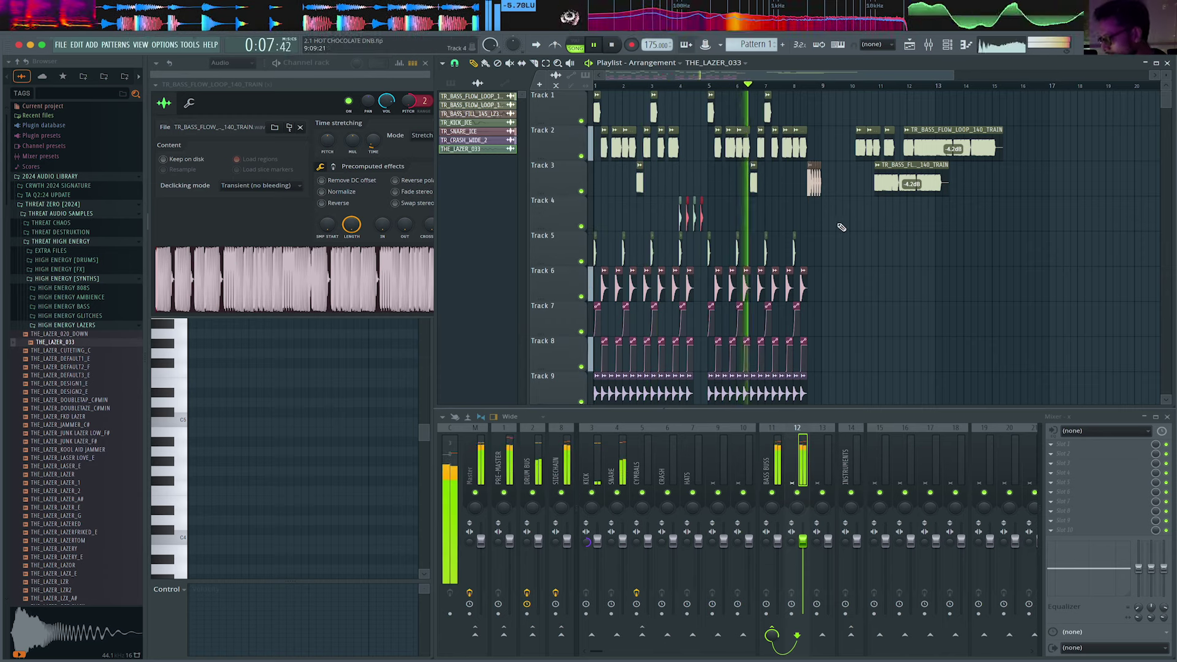
Delete the Track 2 bass in bar 8 and spread the TR_BASS_FILL_145_LZ3RSHORT clips one per beat across bar 8 on Track 3.
scroll(841, 227, up, 10)
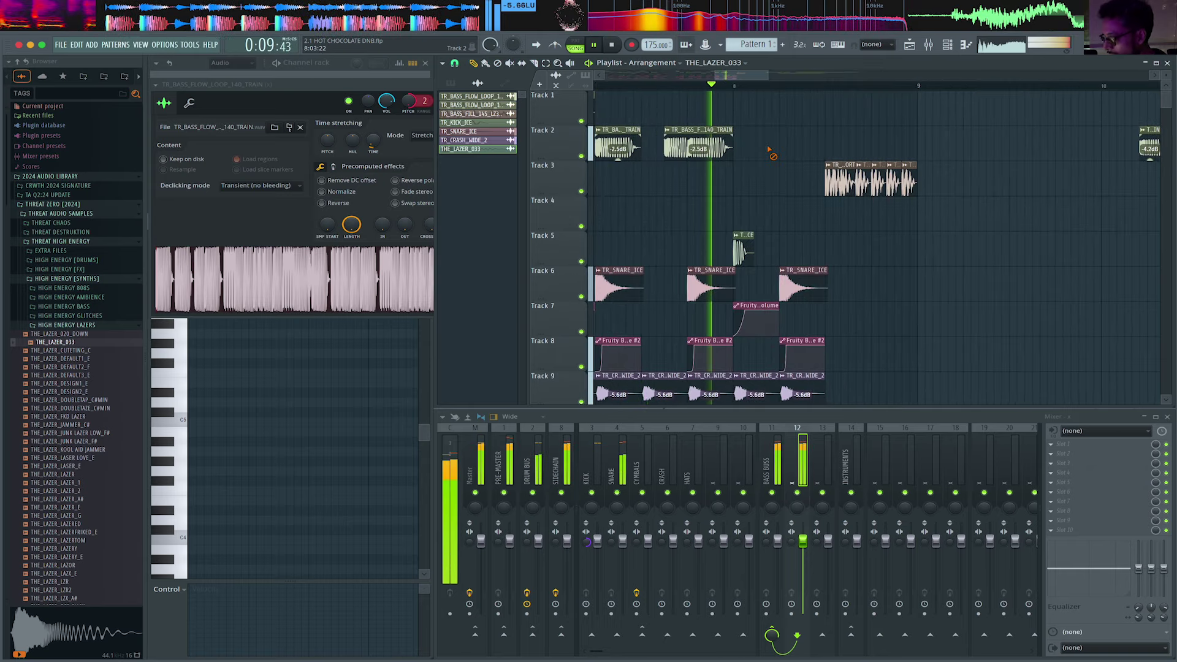
scroll(772, 160, up, 3)
key(space)
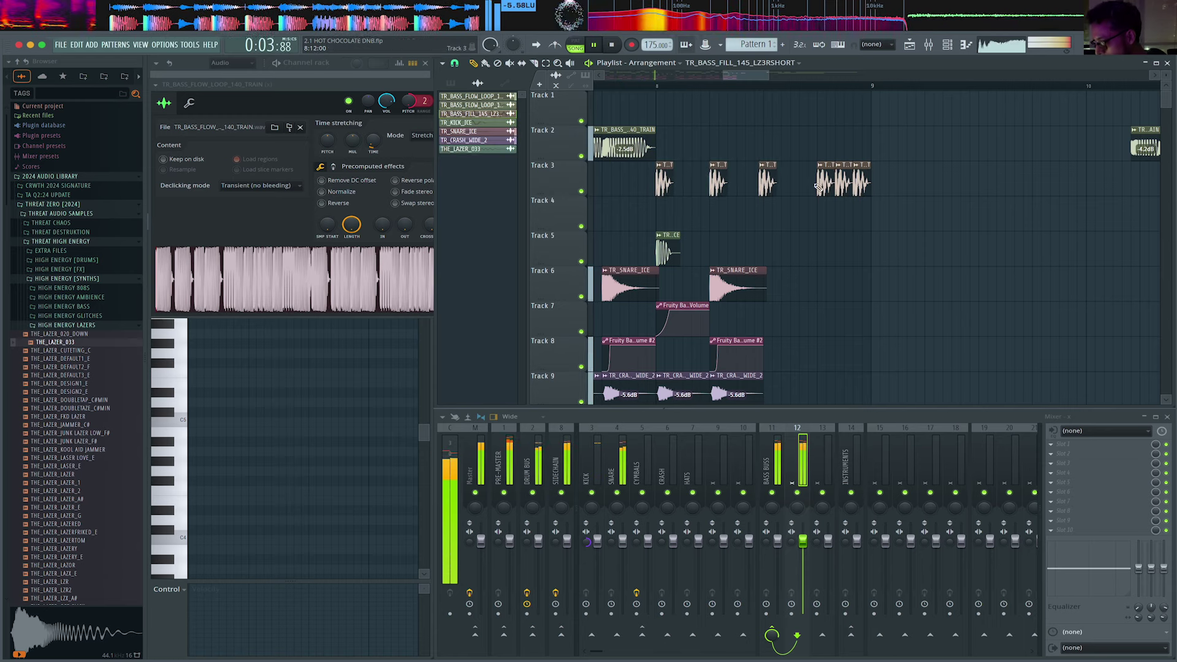
scroll(751, 183, up, 2)
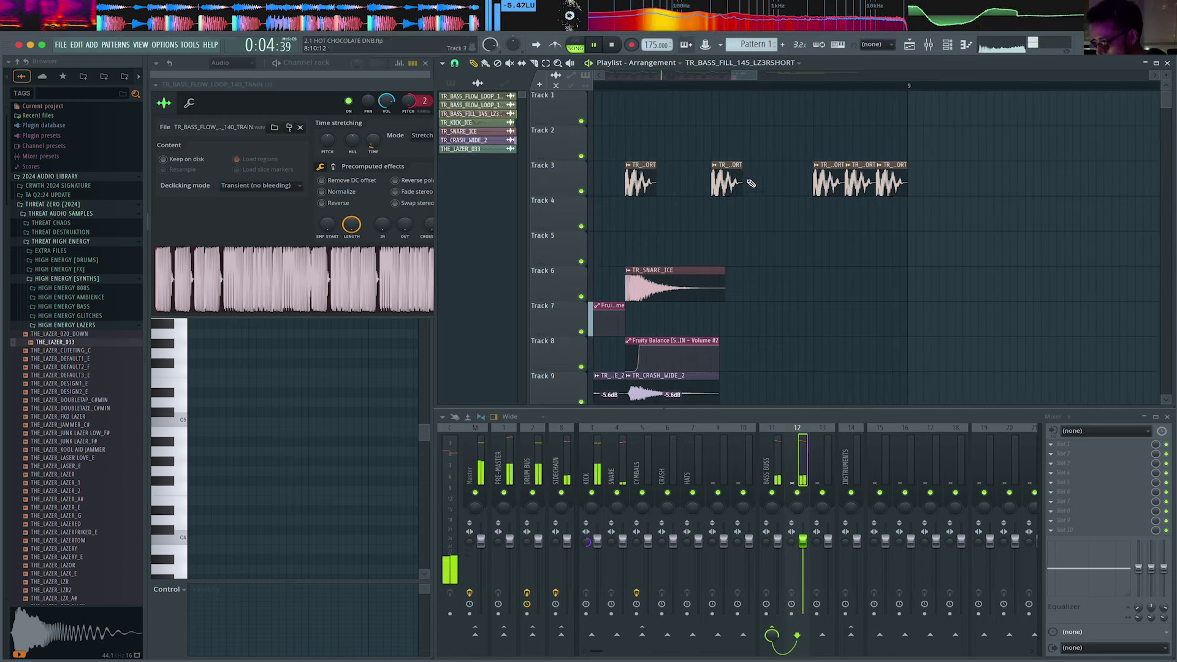
right_click(865, 180)
scroll(870, 180, down, 4)
scroll(888, 167, up, 5)
scroll(847, 187, down, 6)
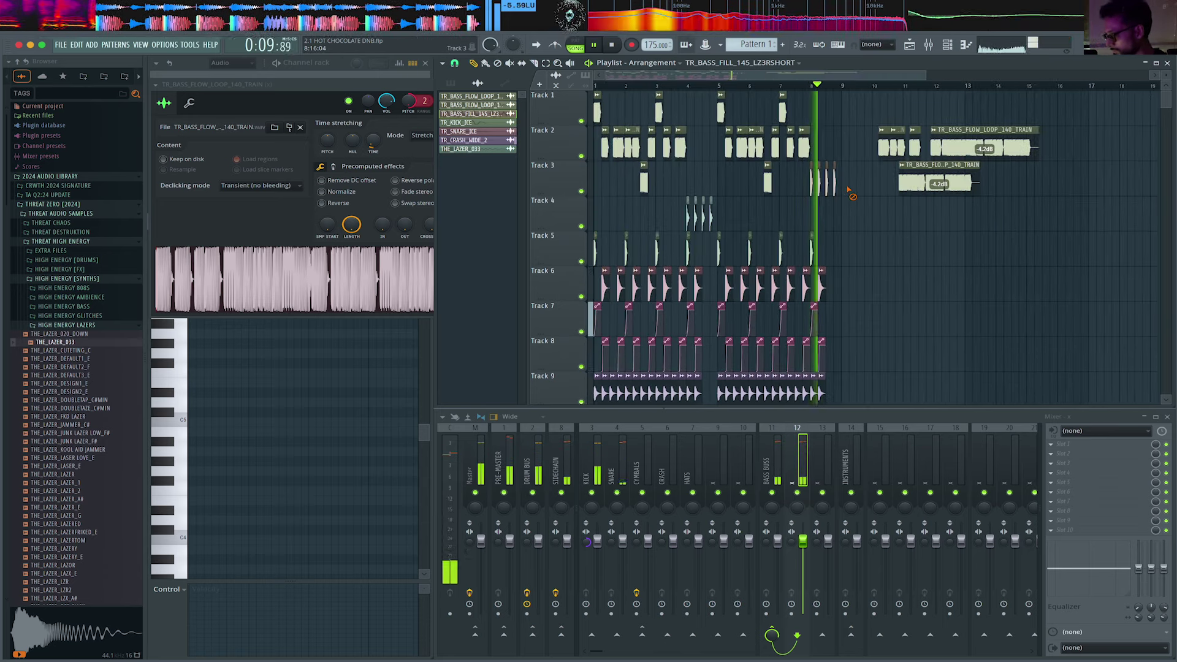
Clear the bass and fill clips from Track 3 and place the -4.2 dB TRAIN bass variation on Track 2 in the second half of bar 6.
drag(848, 190, 768, 186)
key(space)
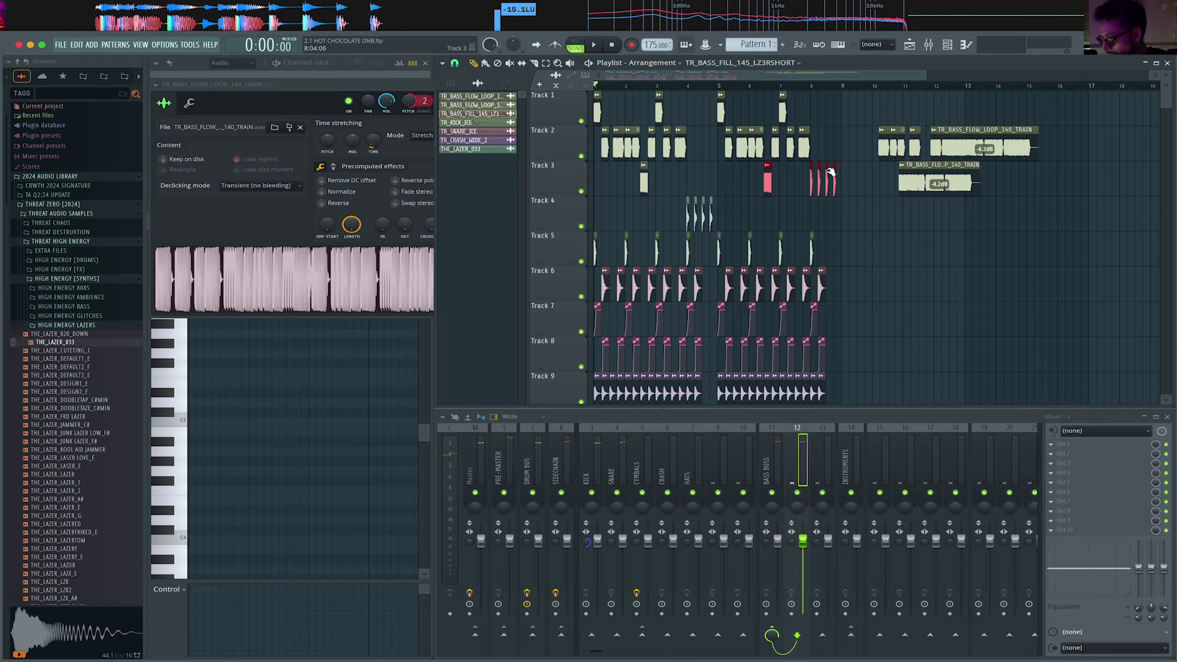
click(748, 223)
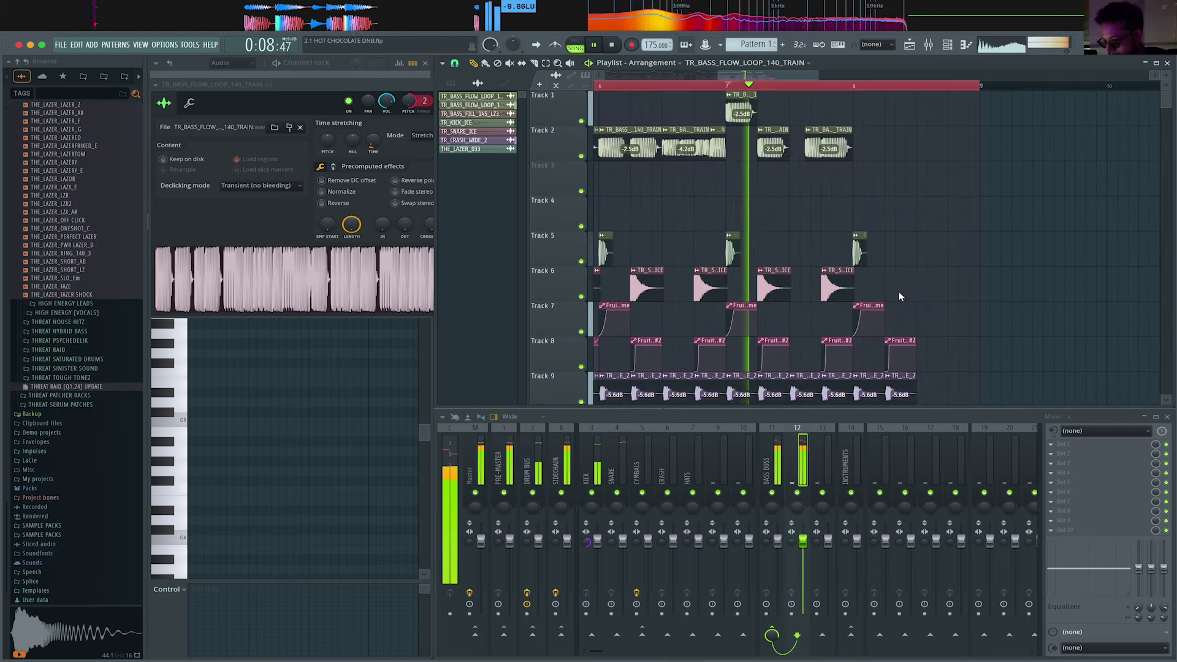
Build a drum fill in bar 8 with snares on every beat, kicks on the offbeats and matching sidechain automation clips.
scroll(898, 293, up, 5)
click(717, 287)
click(855, 286)
key(space)
click(753, 244)
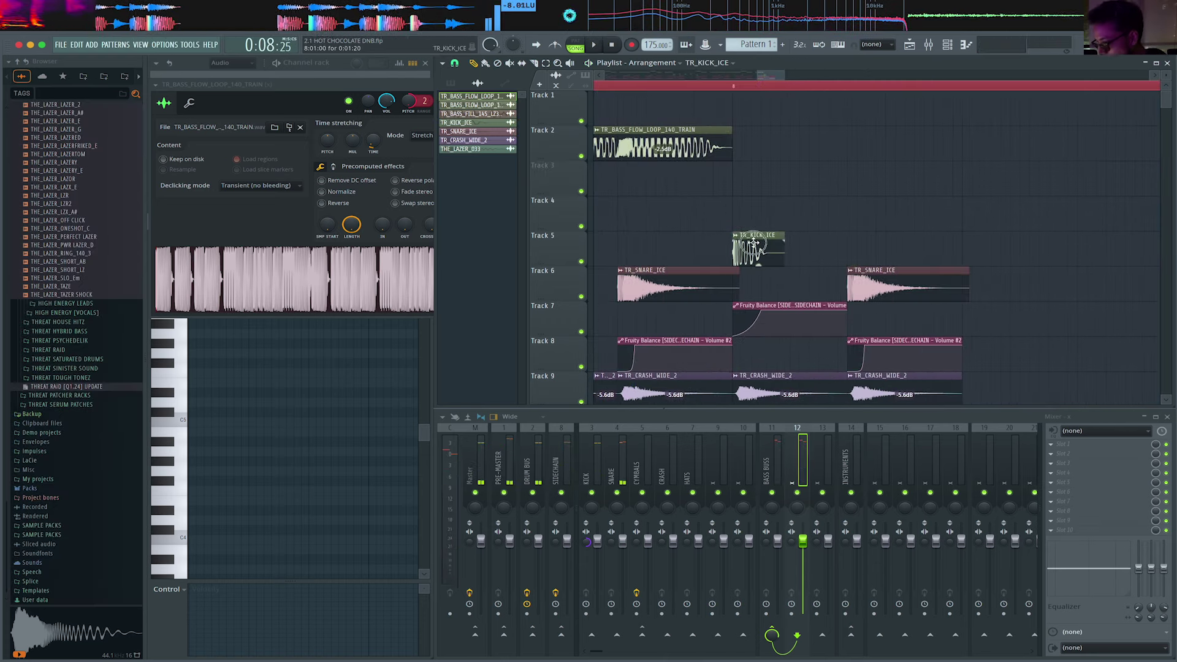
click(800, 309)
right_click(919, 288)
right_click(919, 347)
key(ctrl+b)
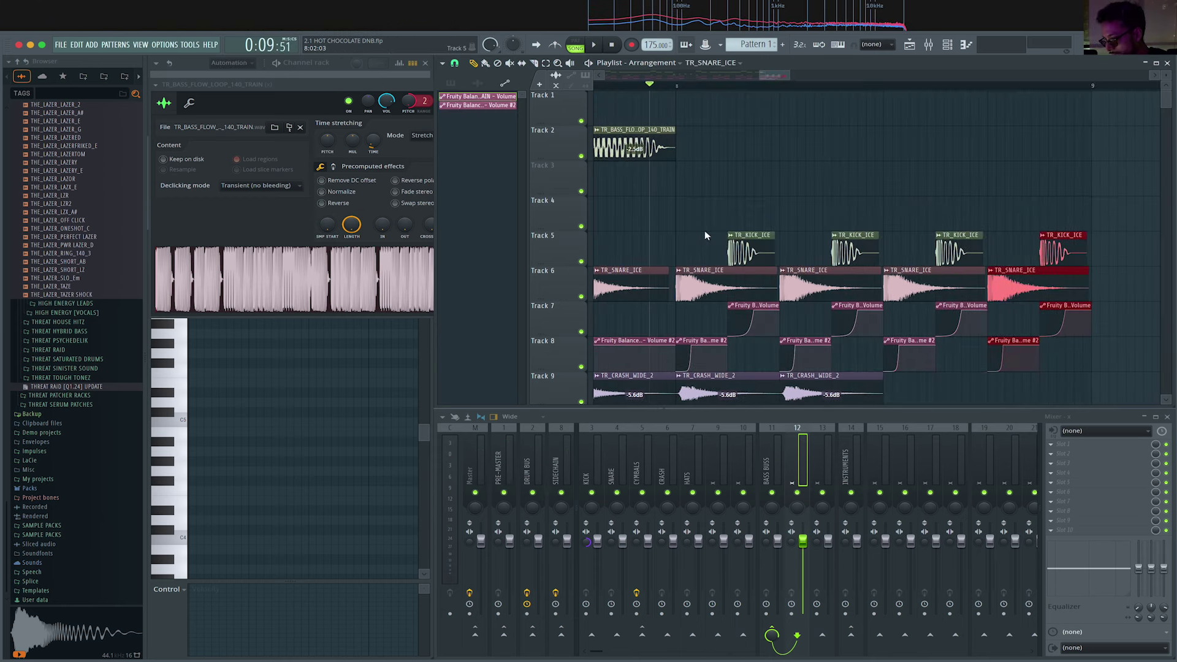
Delete the last offbeat kick in bar 8 and copy the TRAIN bass variation into the second half of bar 2 on Track 2.
key(space)
scroll(844, 302, down, 2)
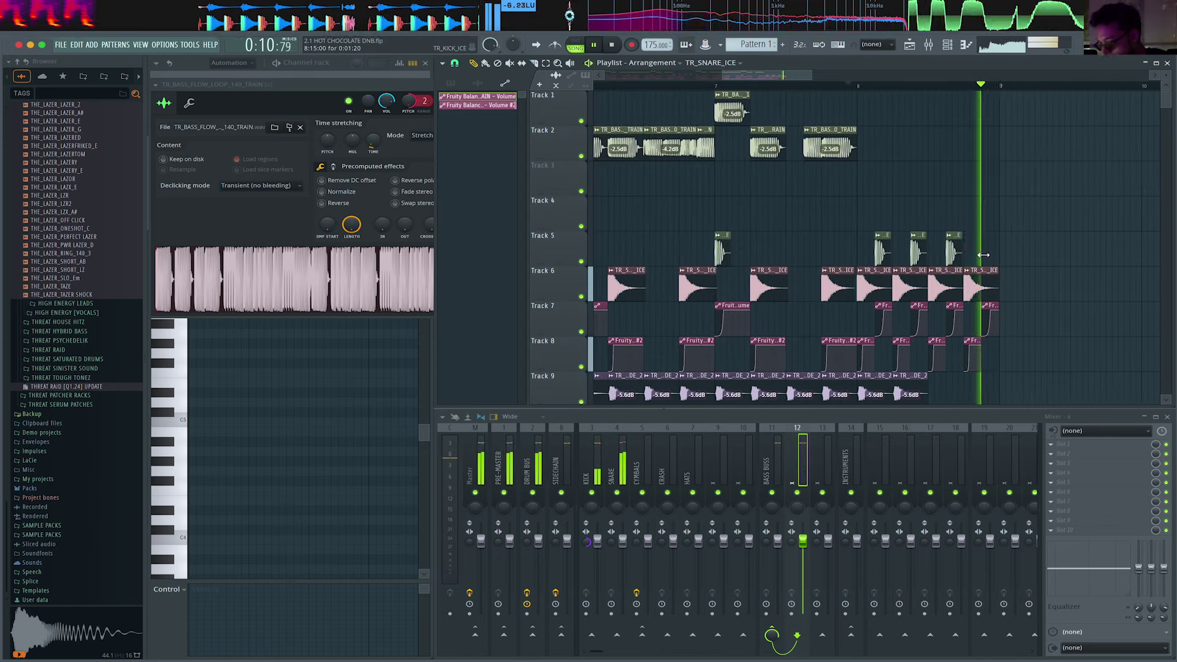
scroll(983, 255, down, 5)
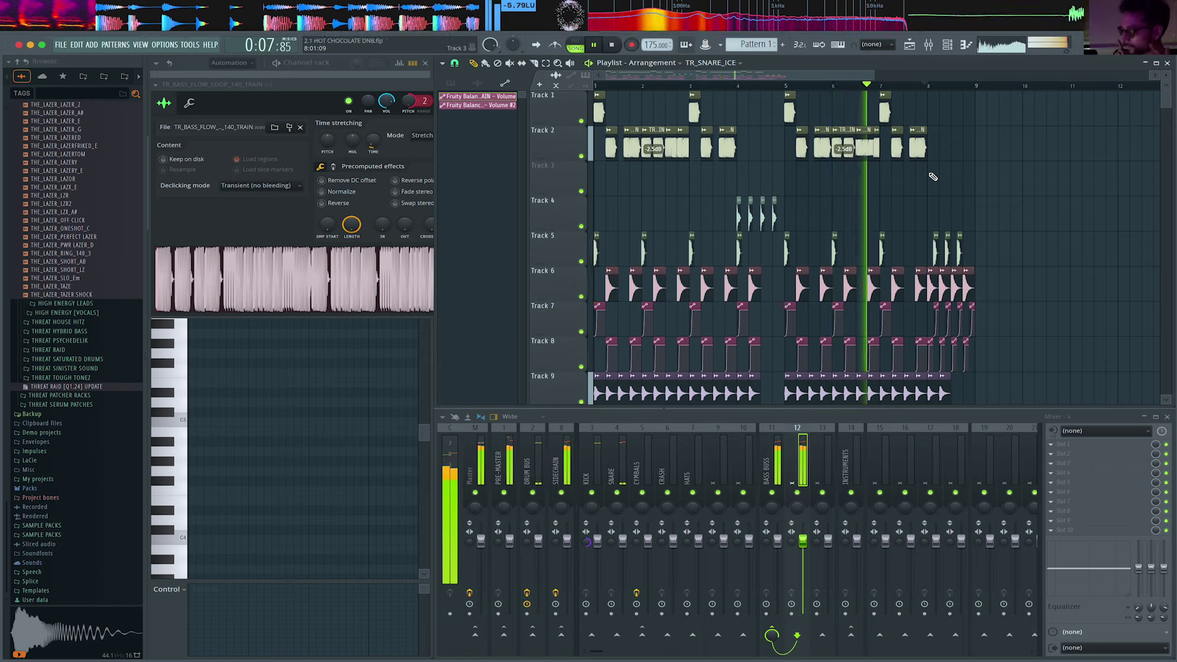
Set the TRAIN bass variation clip in the second half of bar 6 on Track 2 to -2.5 dB and check it by playback.
scroll(870, 160, up, 4)
click(868, 157)
scroll(868, 155, up, 3)
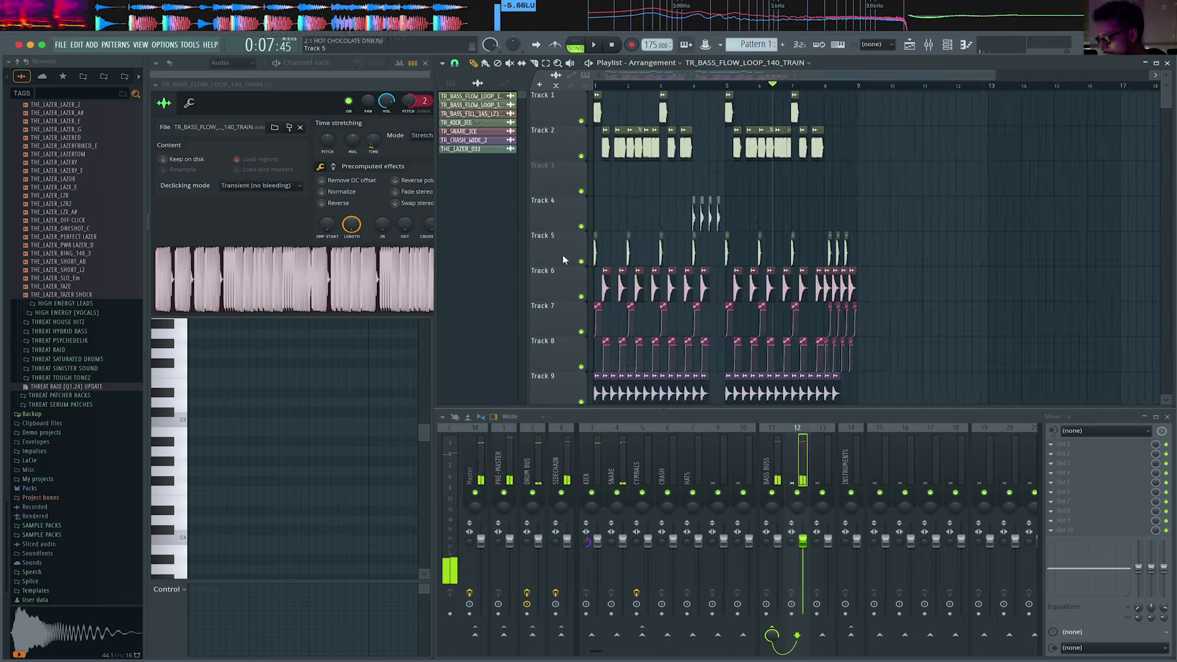
Add Patcher to an empty effect slot of the bass clips' mixer insert 12.
scroll(561, 255, up, 3)
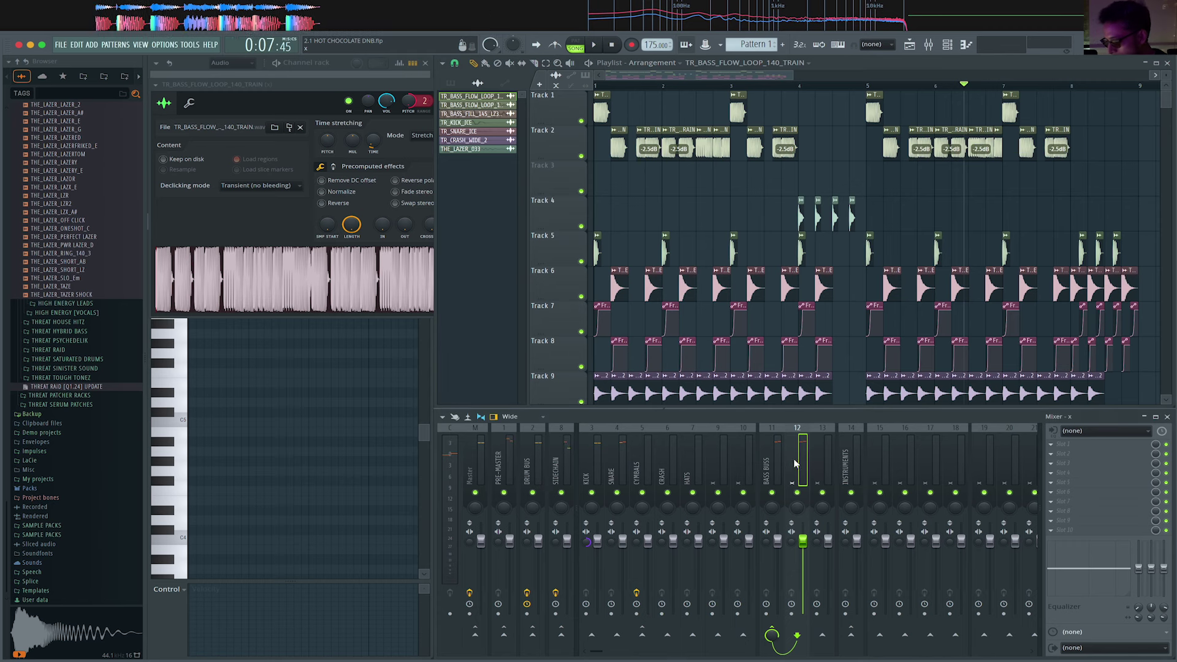
click(1072, 443)
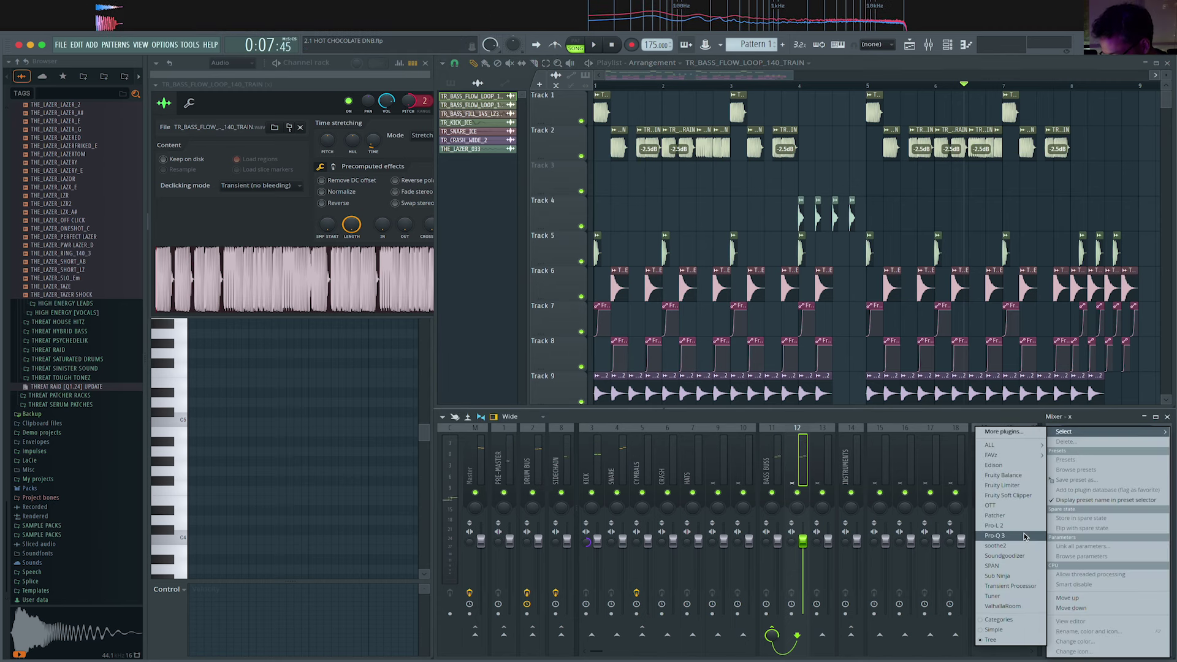
click(994, 515)
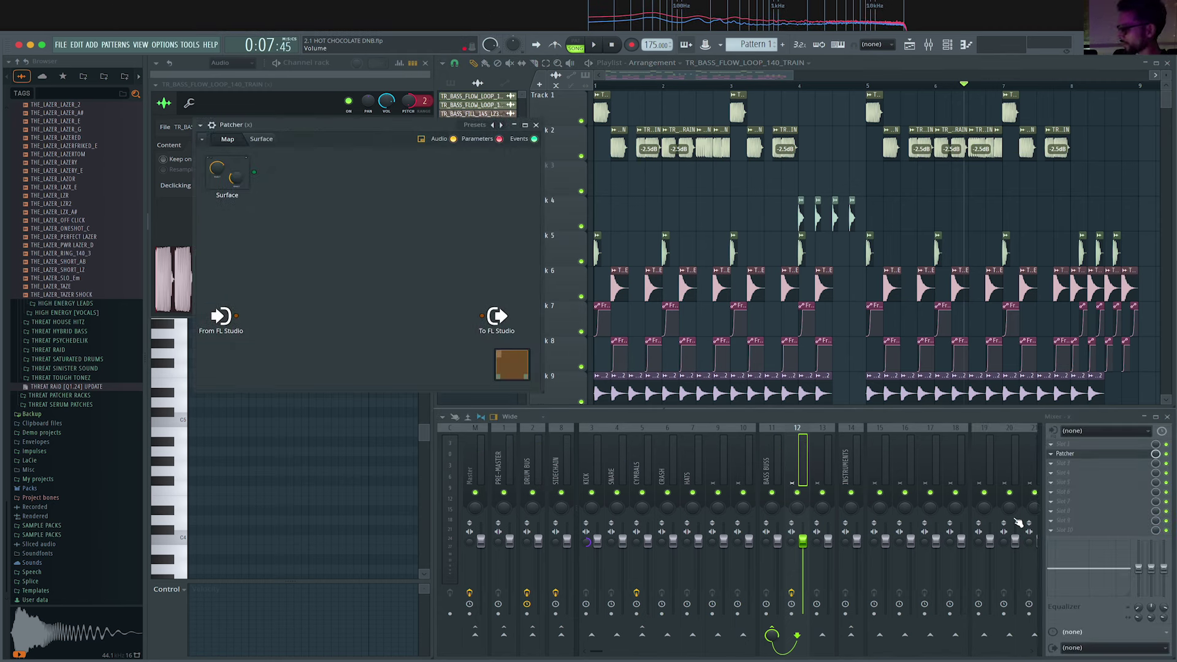
Try the +CRWTHPOWER+ preset in Patcher and start playback to hear it on the bass.
click(501, 126)
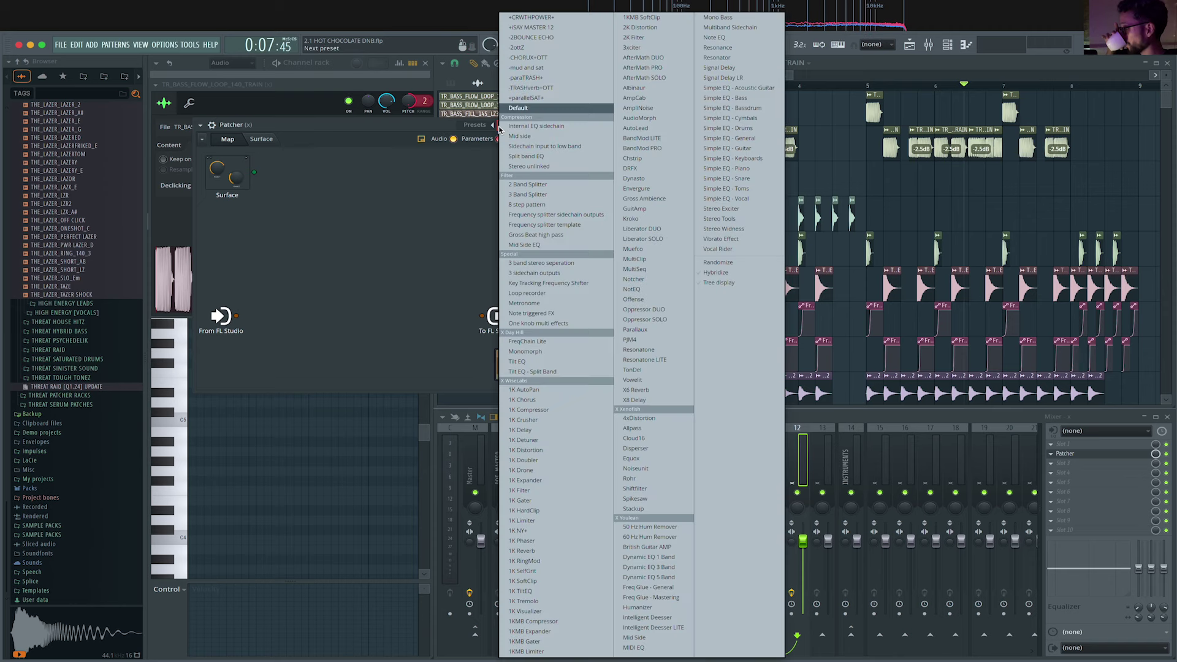
click(535, 20)
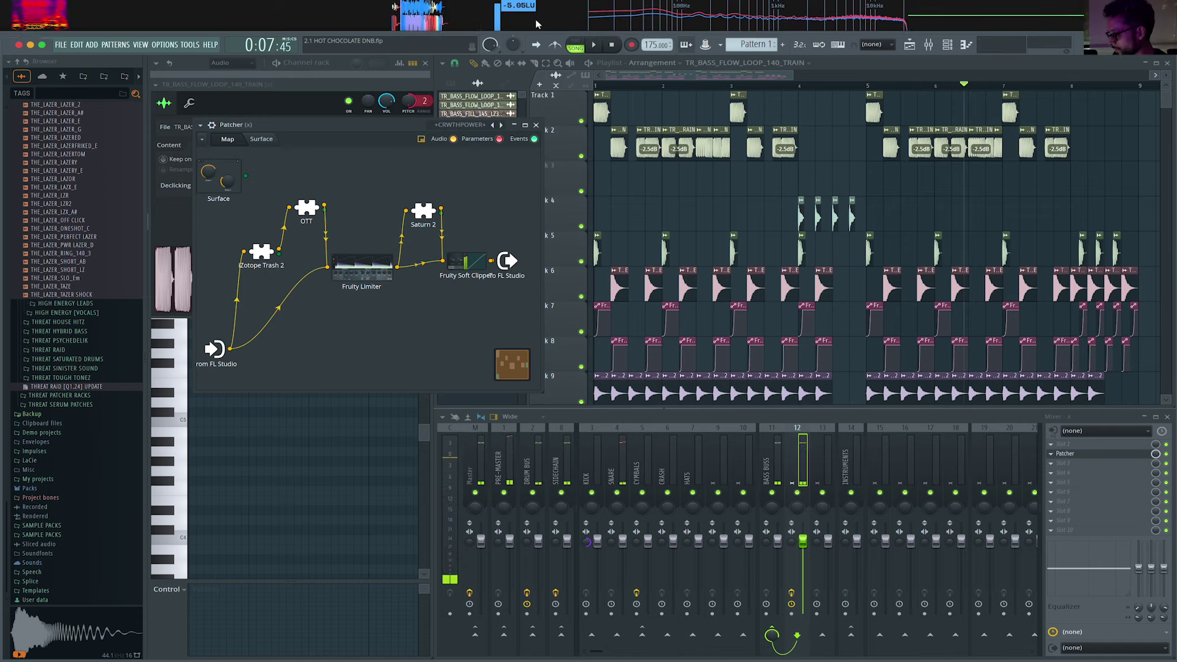
key(space)
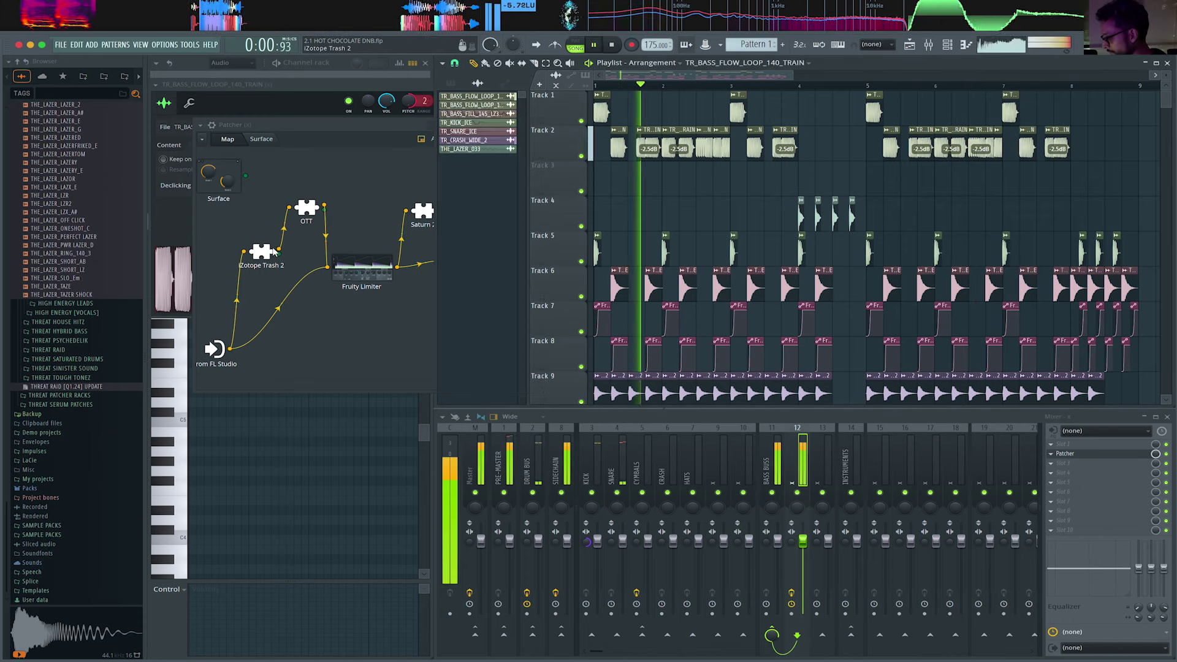
Open iZotope Trash 2 in the Patcher chain and audition its next presets, including Dusty Bucket and Amp Feel, during playback.
double_click(260, 263)
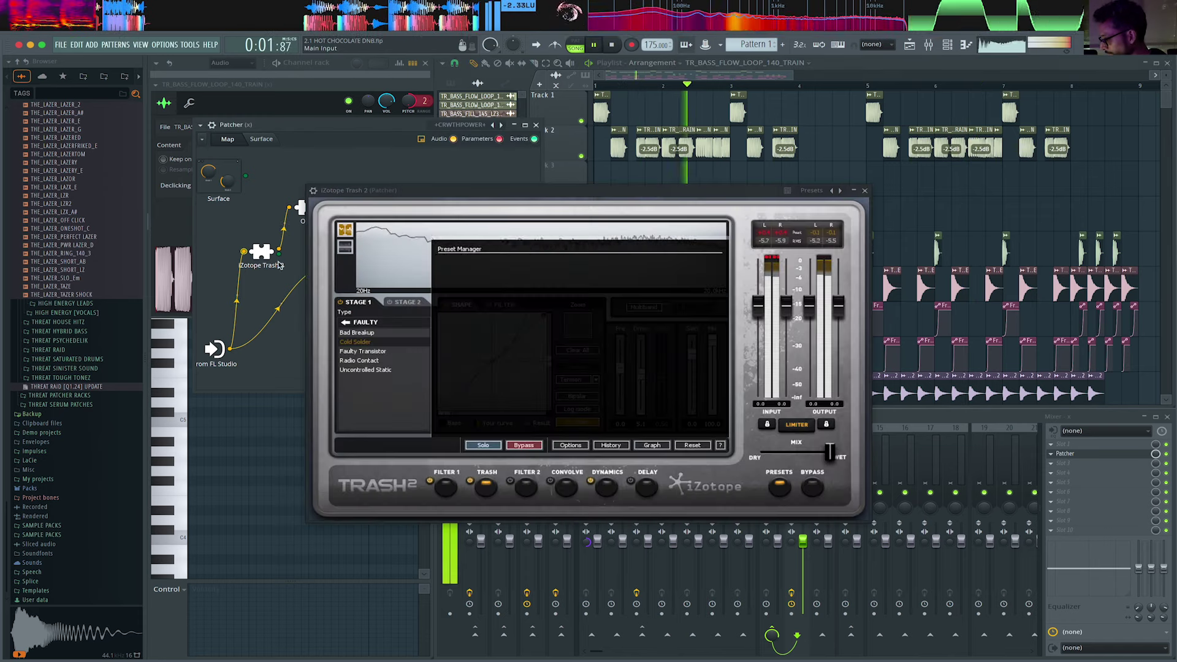
click(840, 189)
key(space)
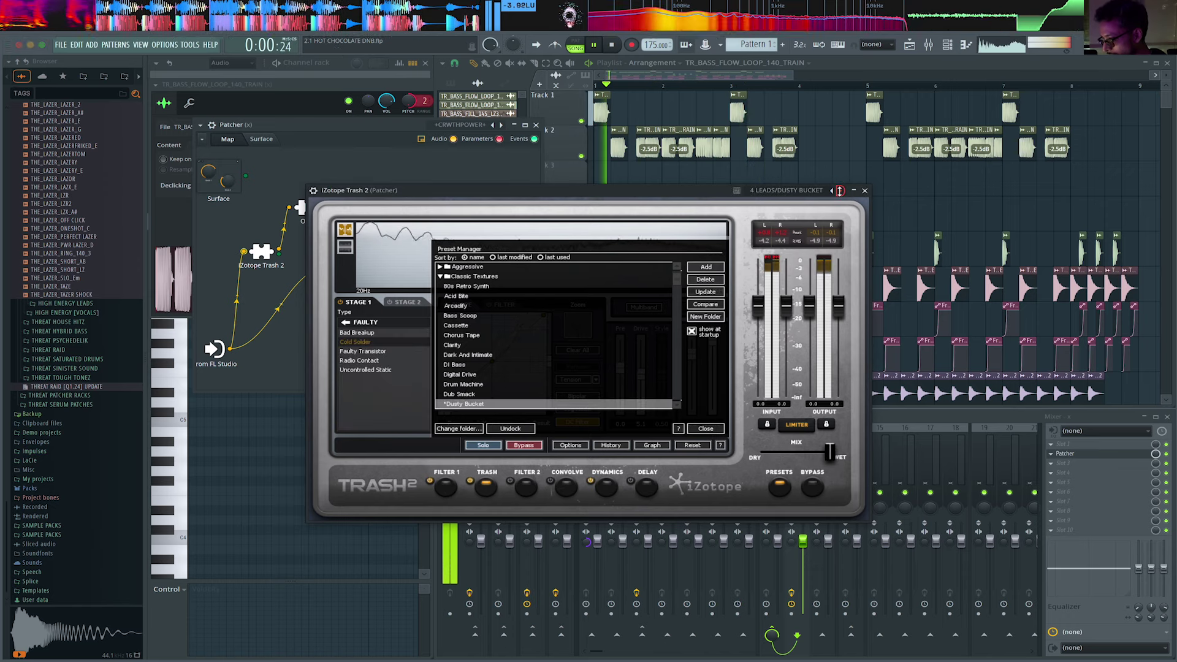
click(839, 191)
key(space)
key(space)
click(839, 191)
key(space)
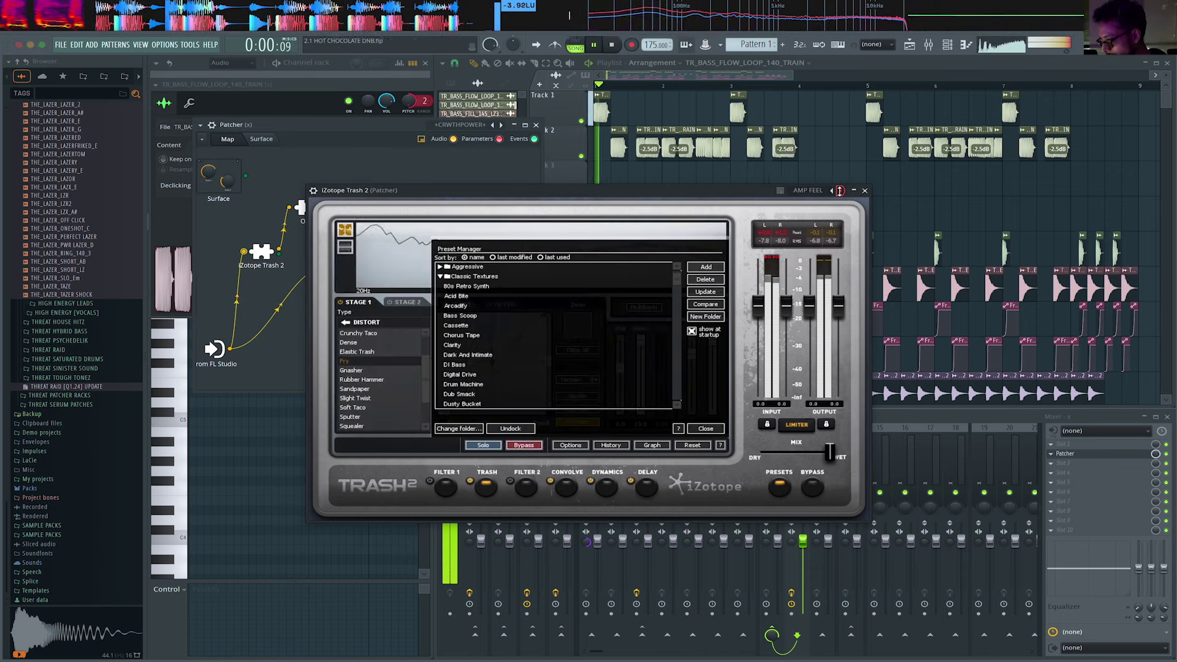
Load the TRASHverb+OTT preset in the Patcher on insert 12 and check it by playback.
click(839, 190)
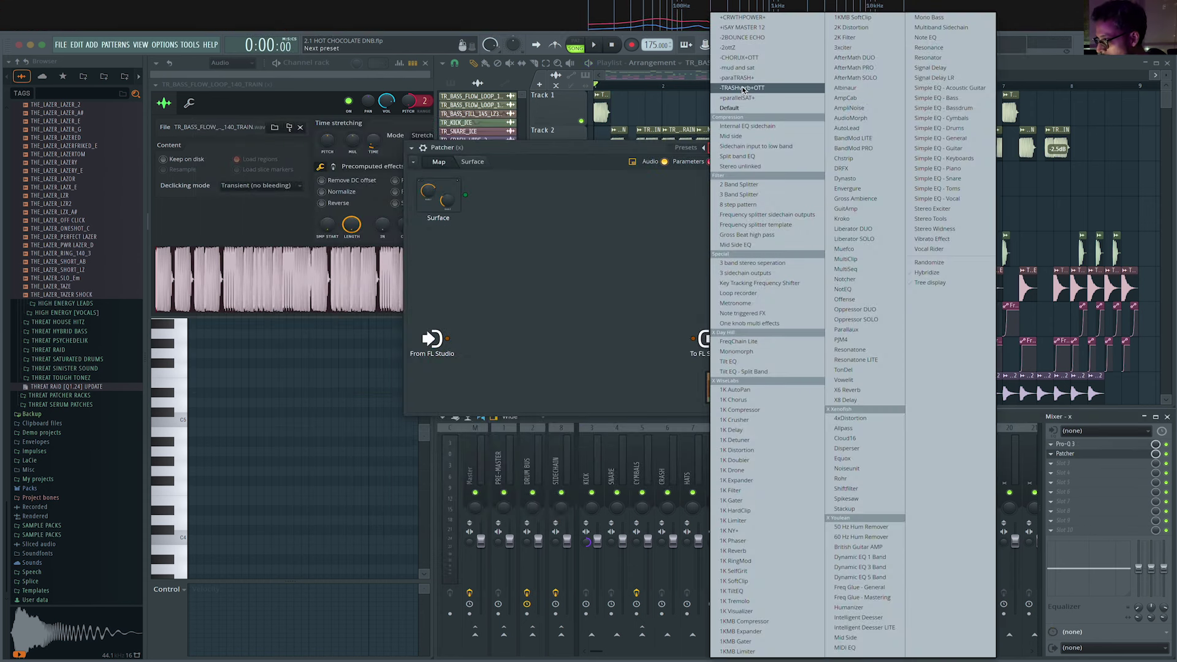
click(743, 89)
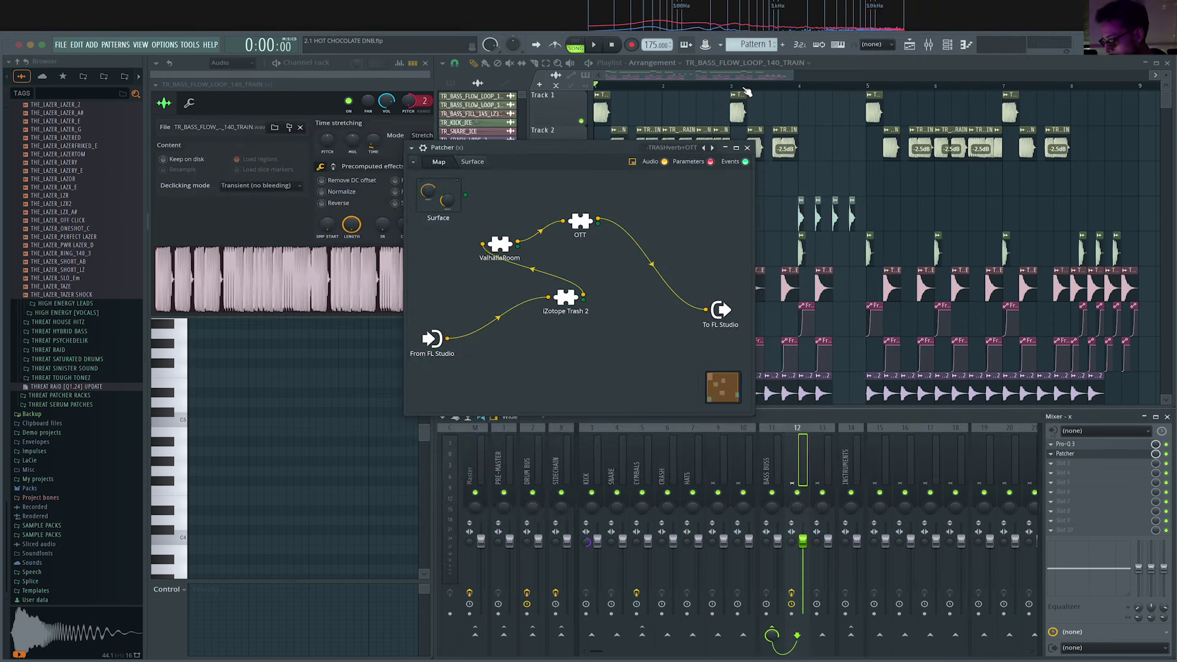
key(space)
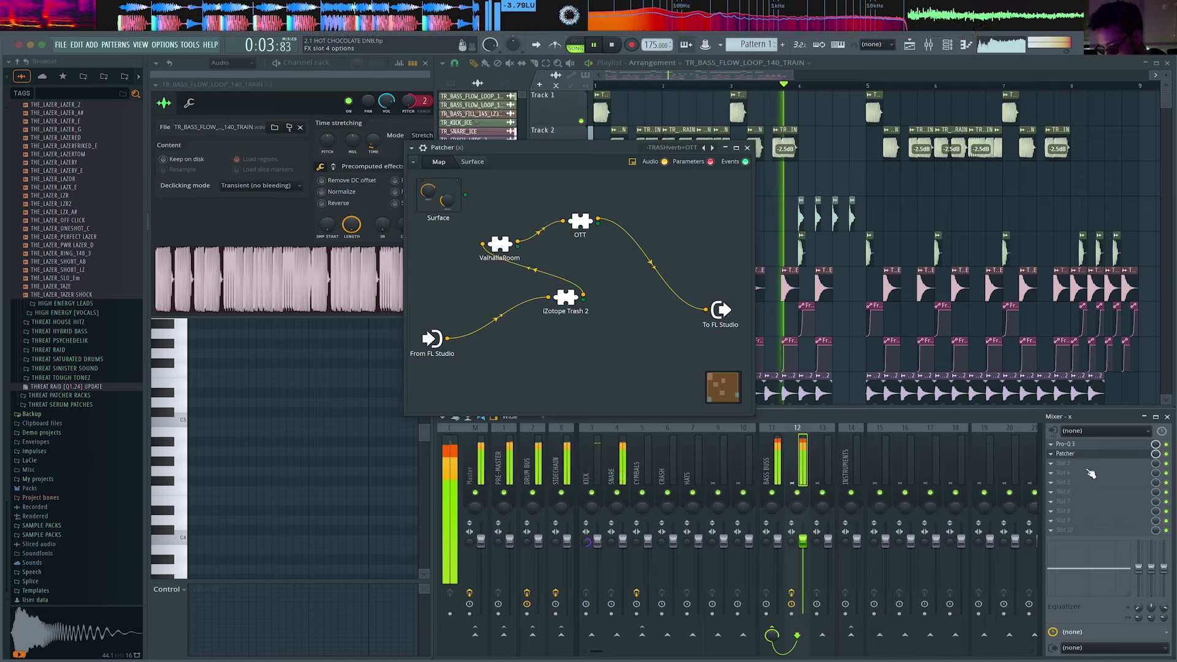
Add Fruity Soft Clipper after Patcher on the bass clips' insert 12 and close both effect windows.
click(1066, 463)
click(1029, 495)
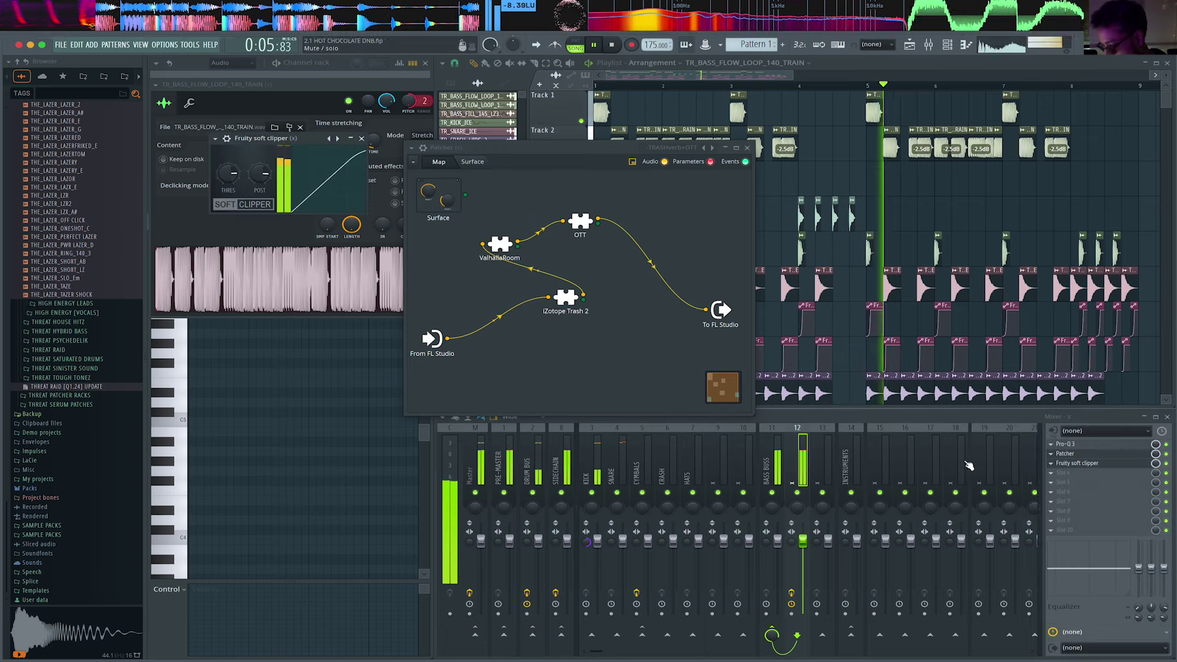
click(361, 138)
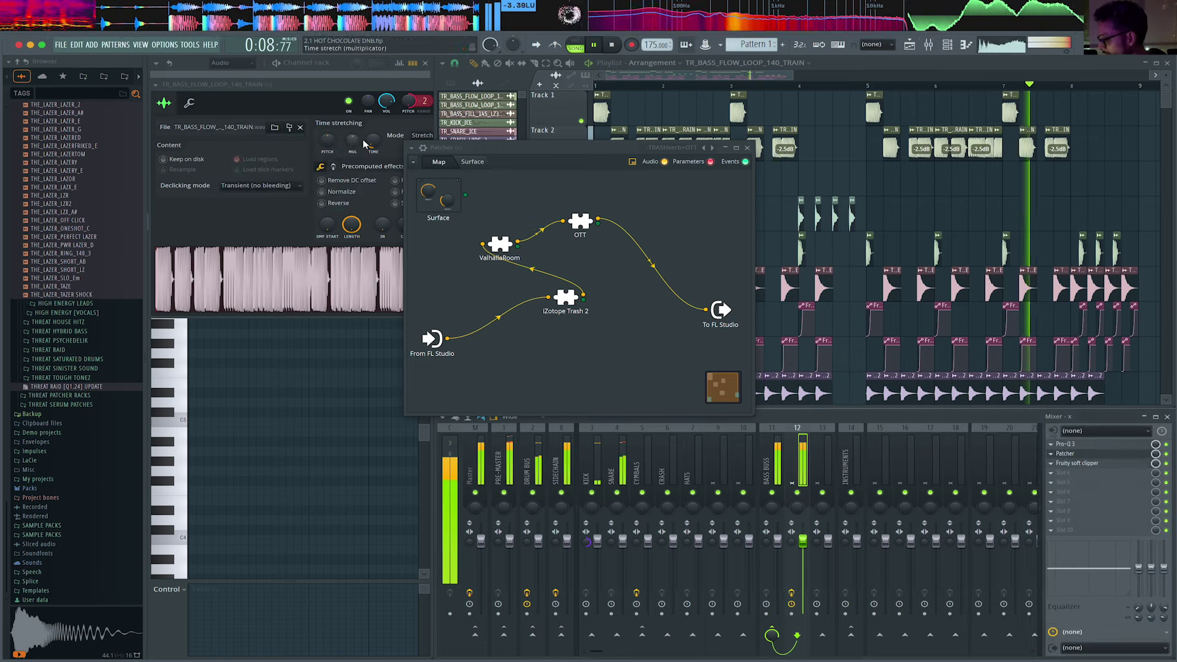
click(747, 148)
Duplicate the eight-bar arrangement from bar 9 and place a short TRAIN bass hit on Track 3 in bar 9.
click(415, 85)
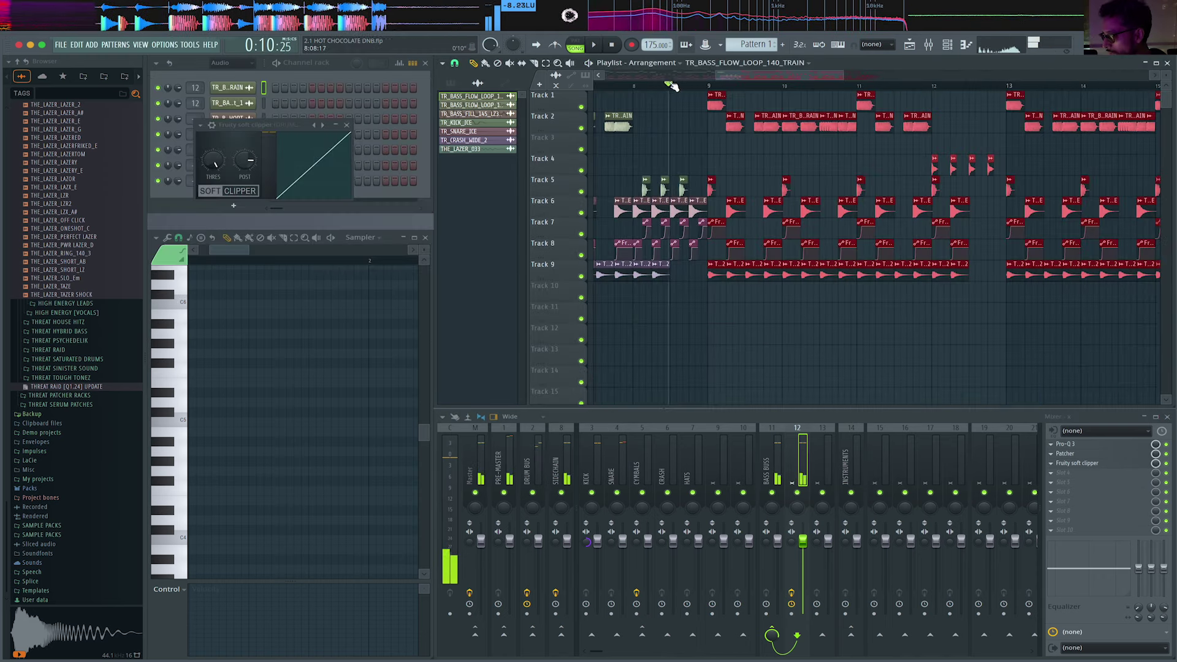
scroll(801, 146, up, 3)
ctrl+click(801, 146)
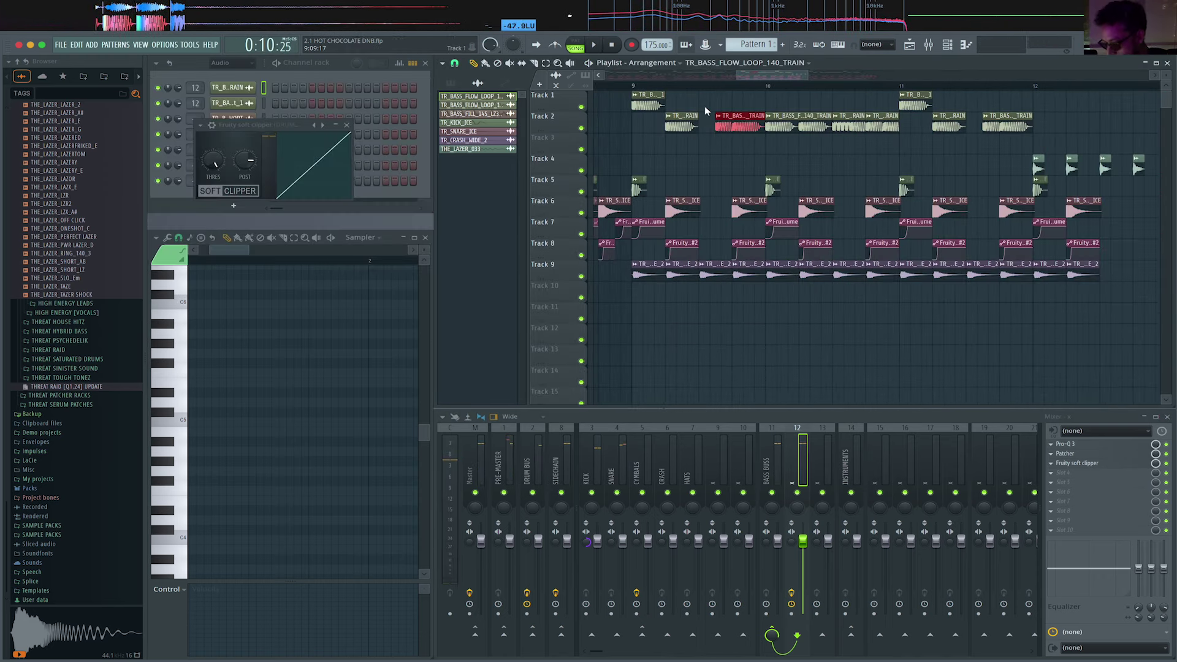
key(space)
scroll(606, 120, up, 2)
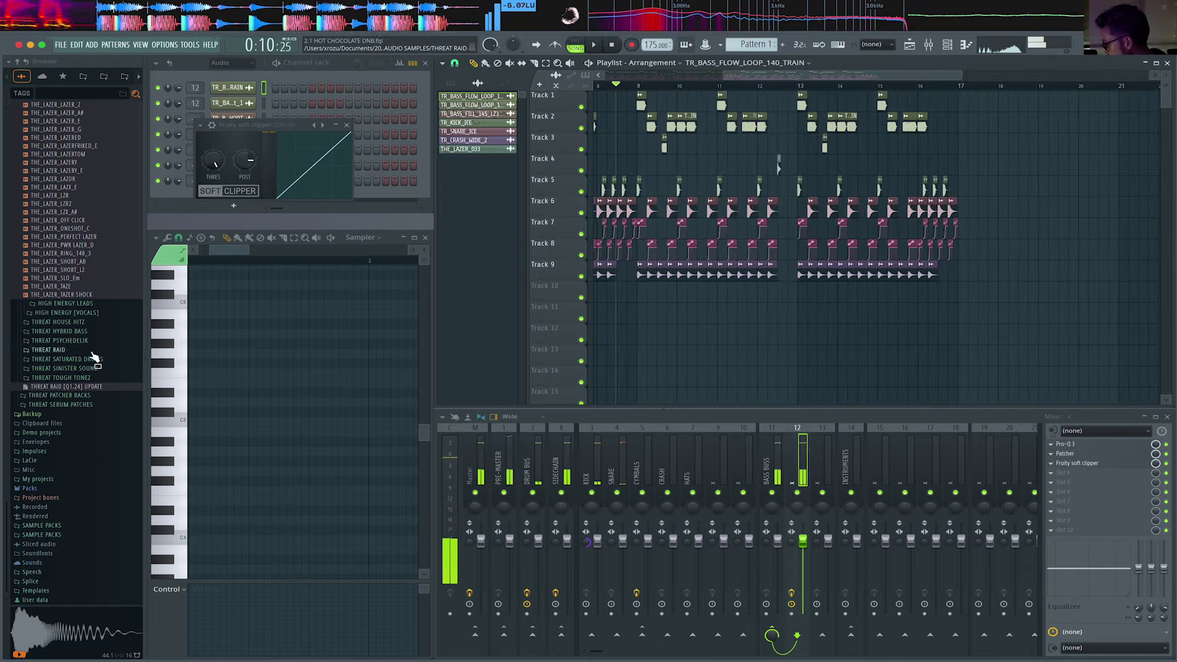
Find TR_BASS_ONESHOT_BOR_E in the THREAT RAID bass hits and place it on Track 3 just before bar 13.
click(91, 352)
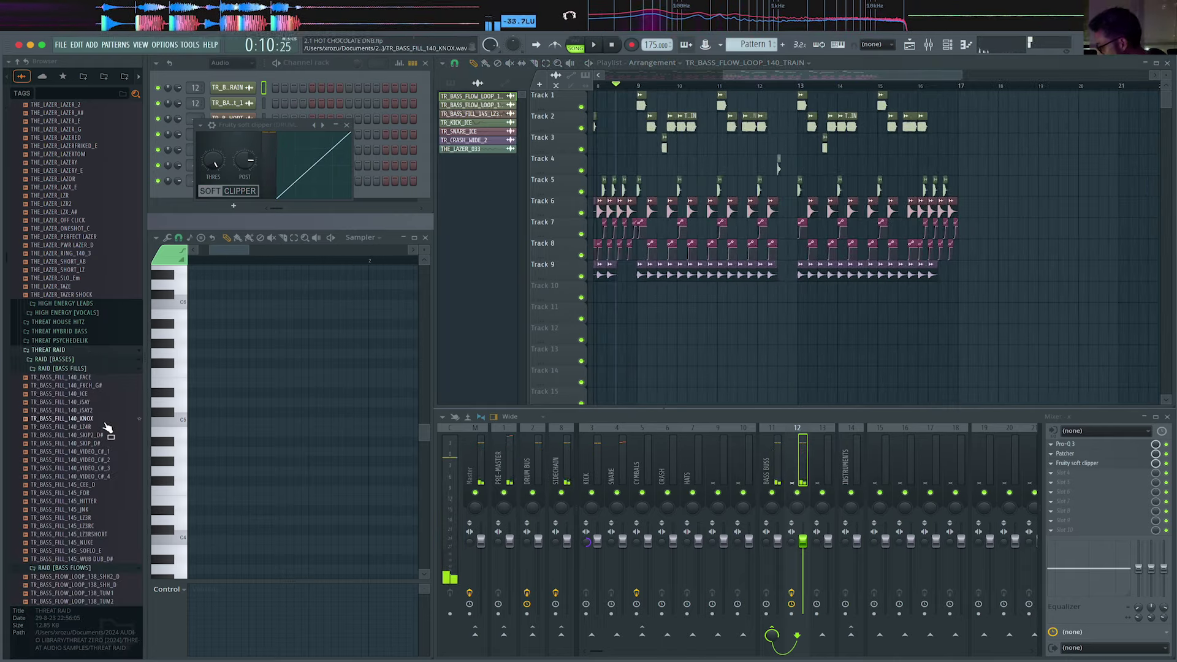
scroll(105, 427, down, 15)
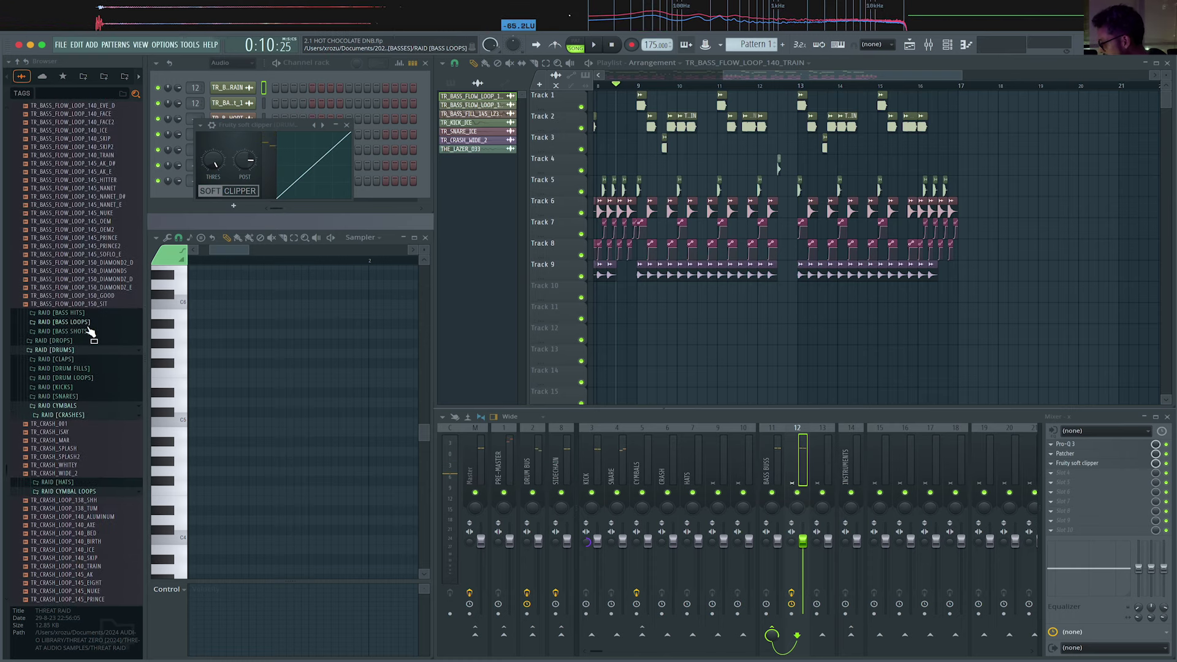
click(85, 319)
click(87, 318)
click(98, 363)
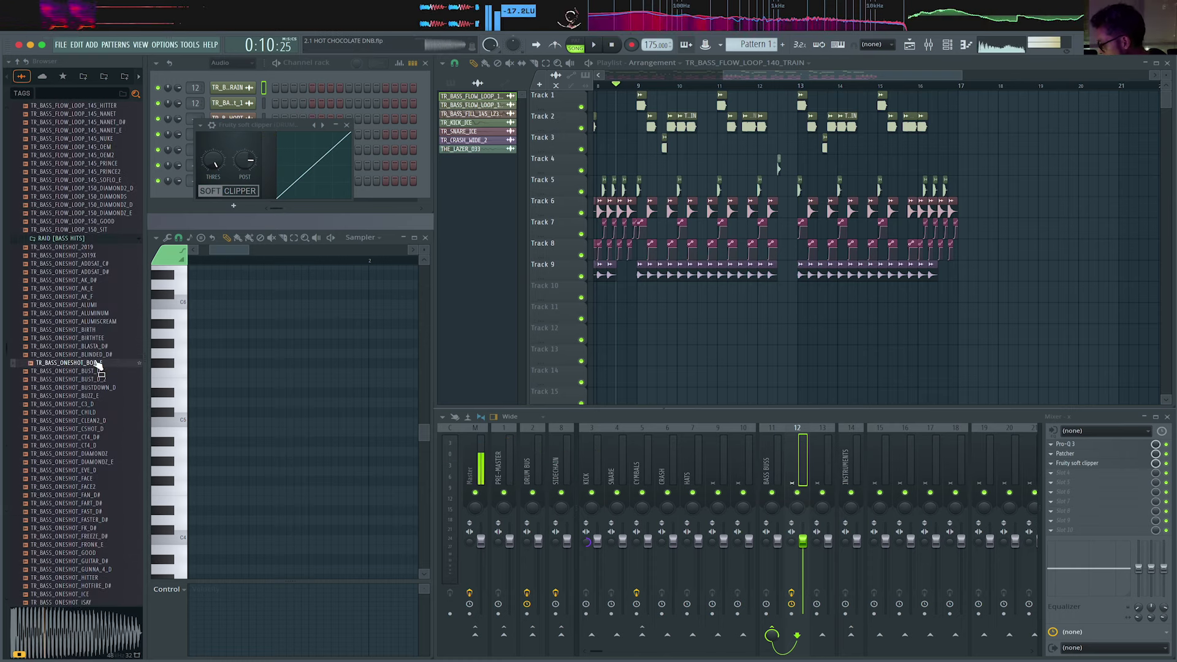
drag(141, 357, 791, 145)
Align the BOR_E one-shot with the last beat of bar 12 on Track 3 and route its channel to mixer insert 12.
key(space)
scroll(824, 163, up, 6)
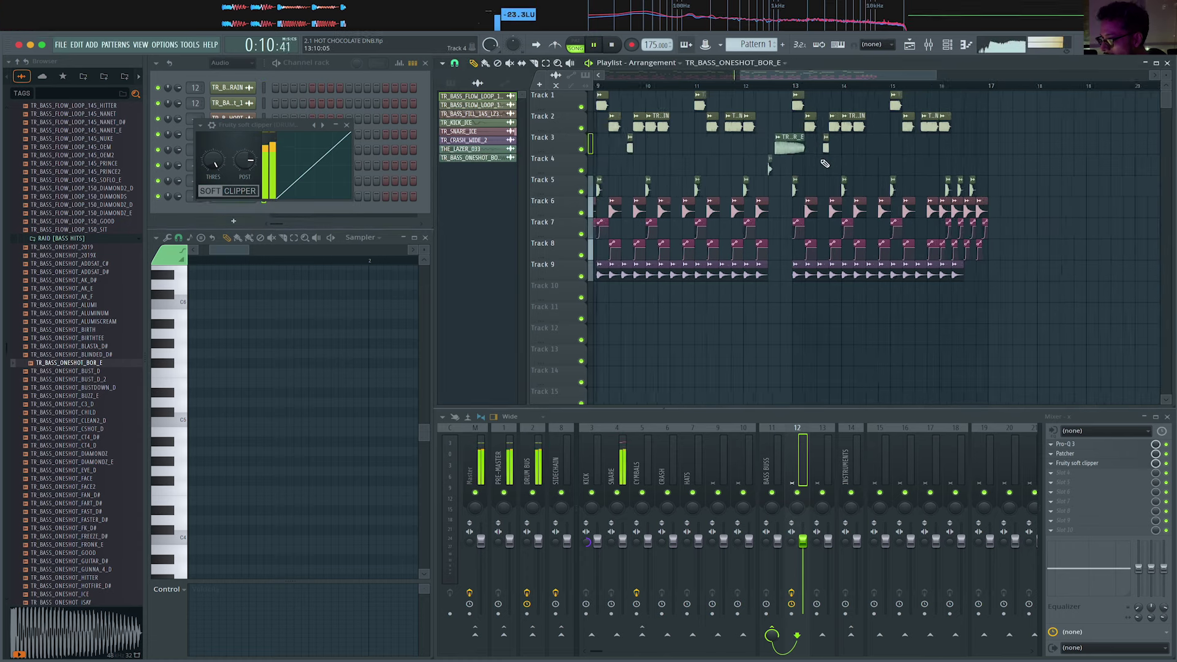
drag(709, 144, 748, 144)
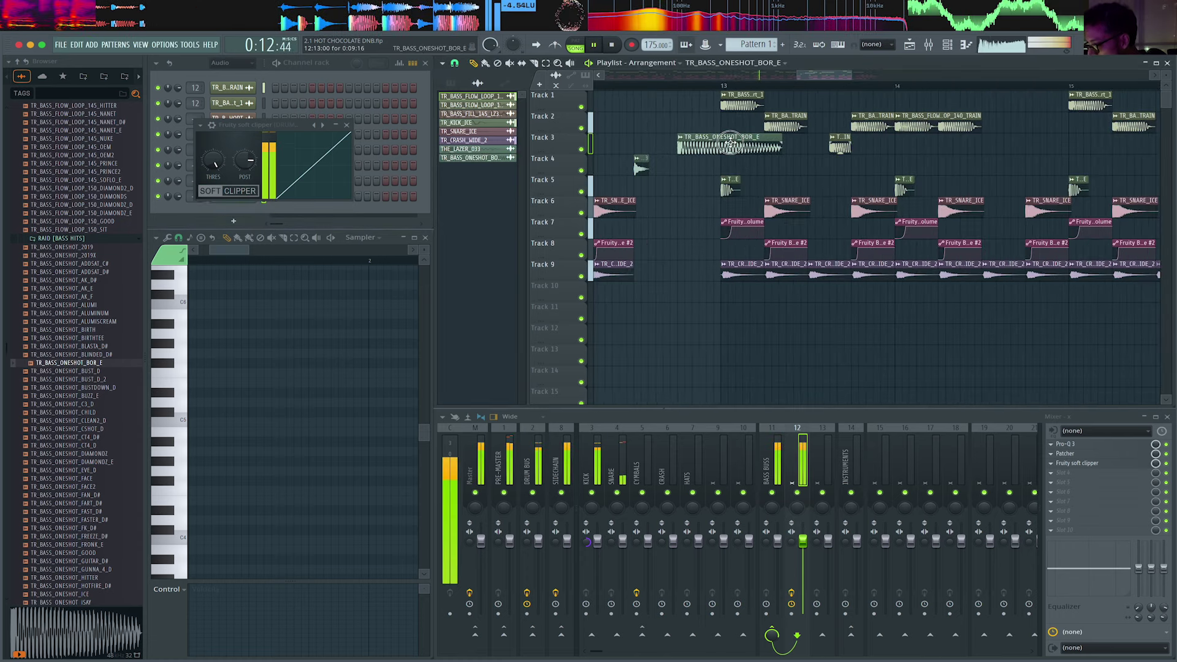
double_click(729, 143)
key(ctrl+l)
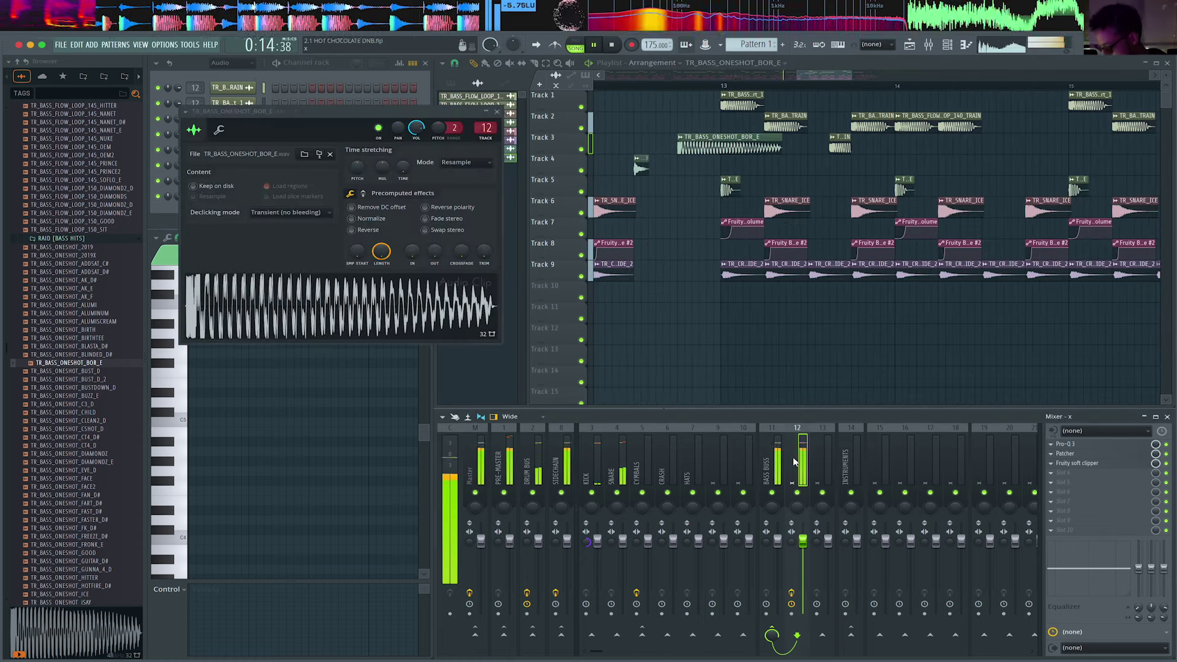
Slice the BOR_E one-shot at bar 13, delete the part after the cut and check the transition by playback.
right_click(754, 189)
click(534, 63)
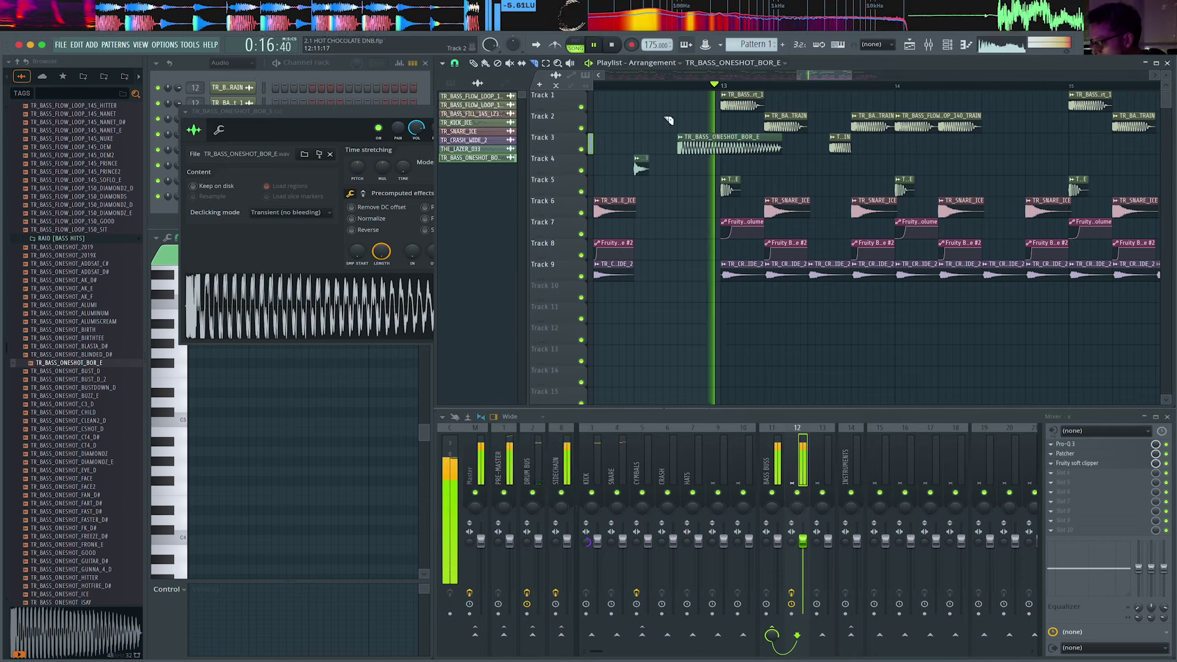
key(space)
key(space)
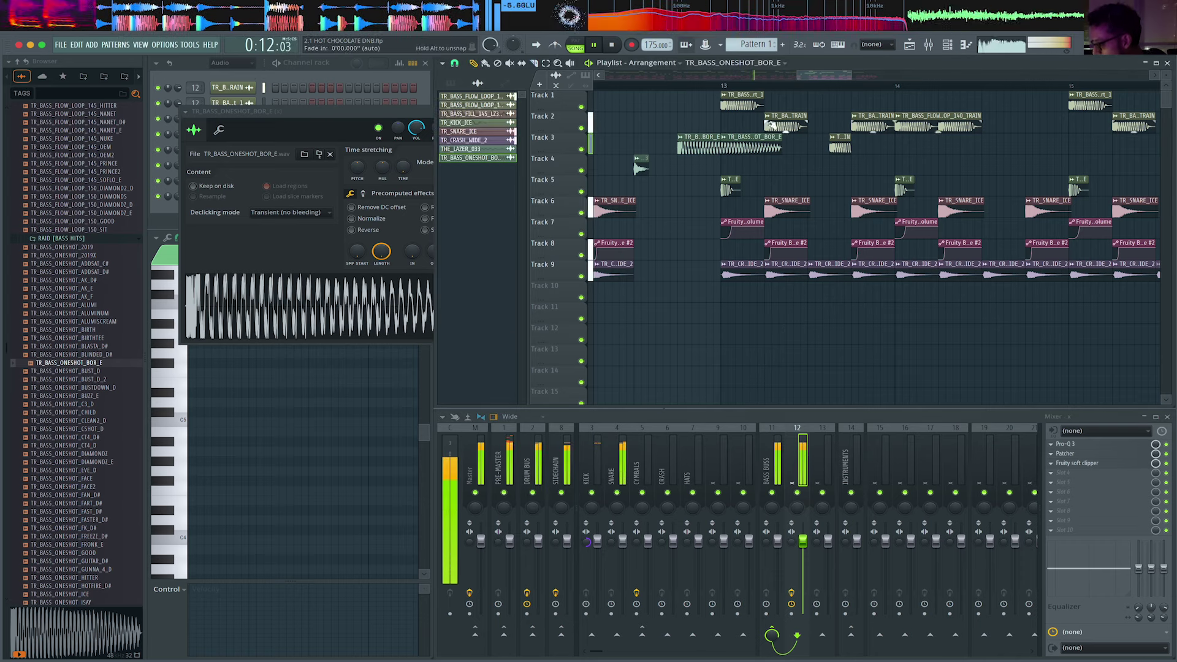
scroll(717, 168, up, 3)
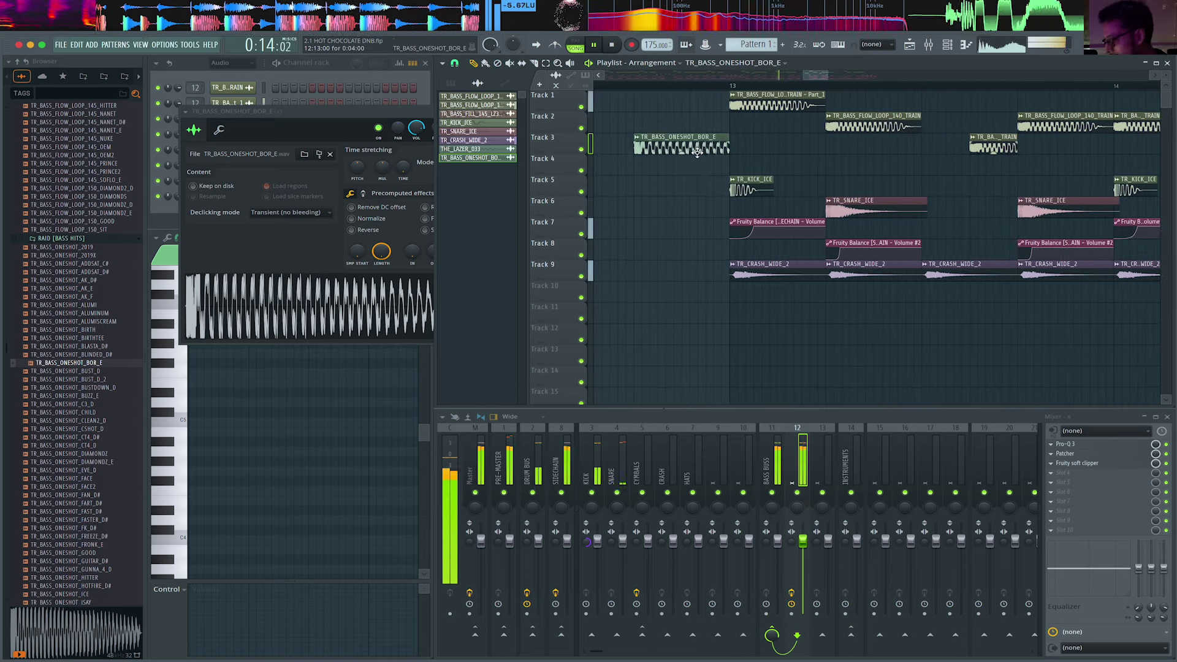
click(645, 150)
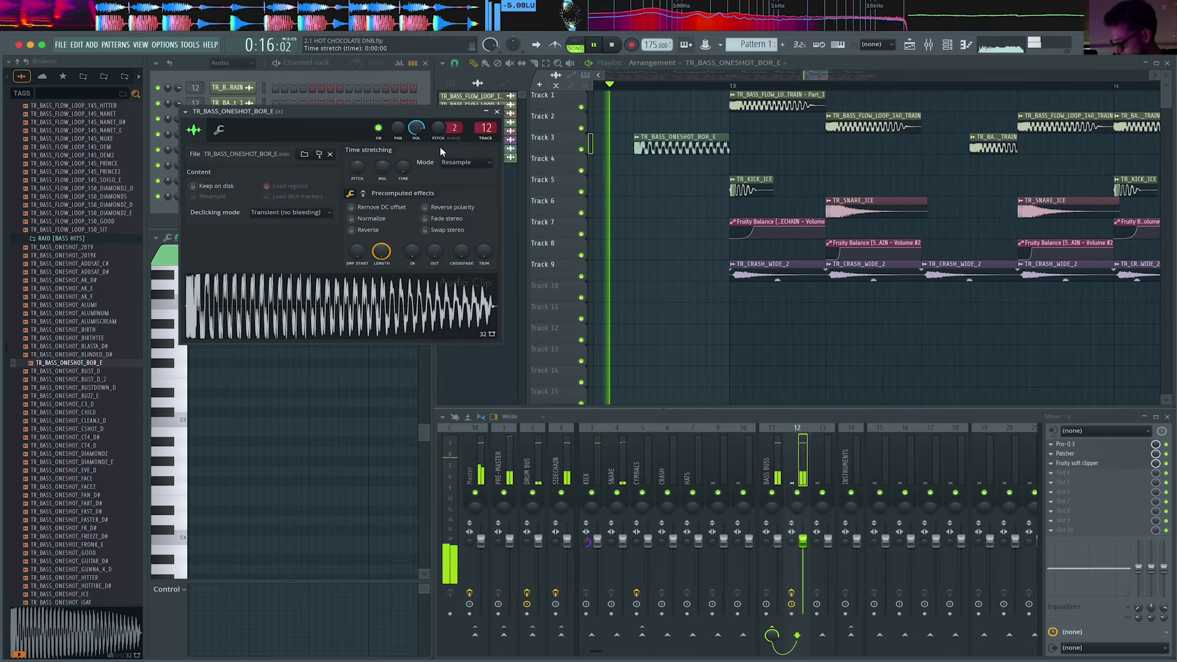
Try TR_BASS_ONESHOT_CT4_D as the replacement sample for the Track 3 one-shot and play the transition into bar 13.
click(112, 405)
key(space)
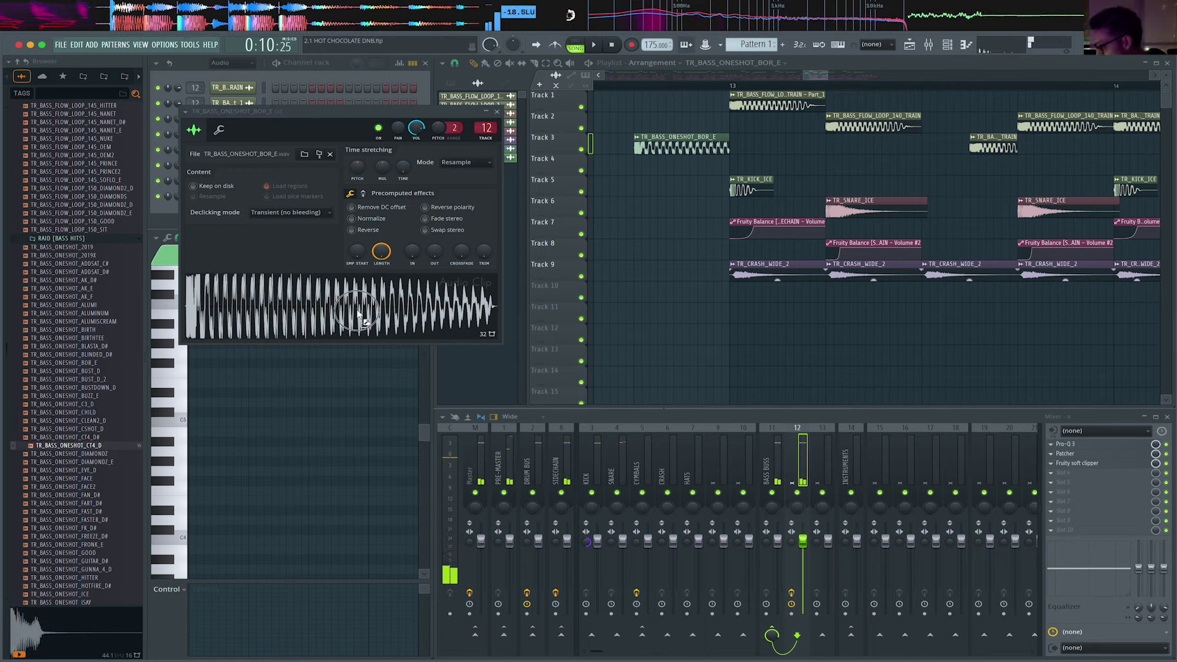
drag(359, 314, 359, 313)
key(space)
scroll(783, 162, down, 4)
click(664, 90)
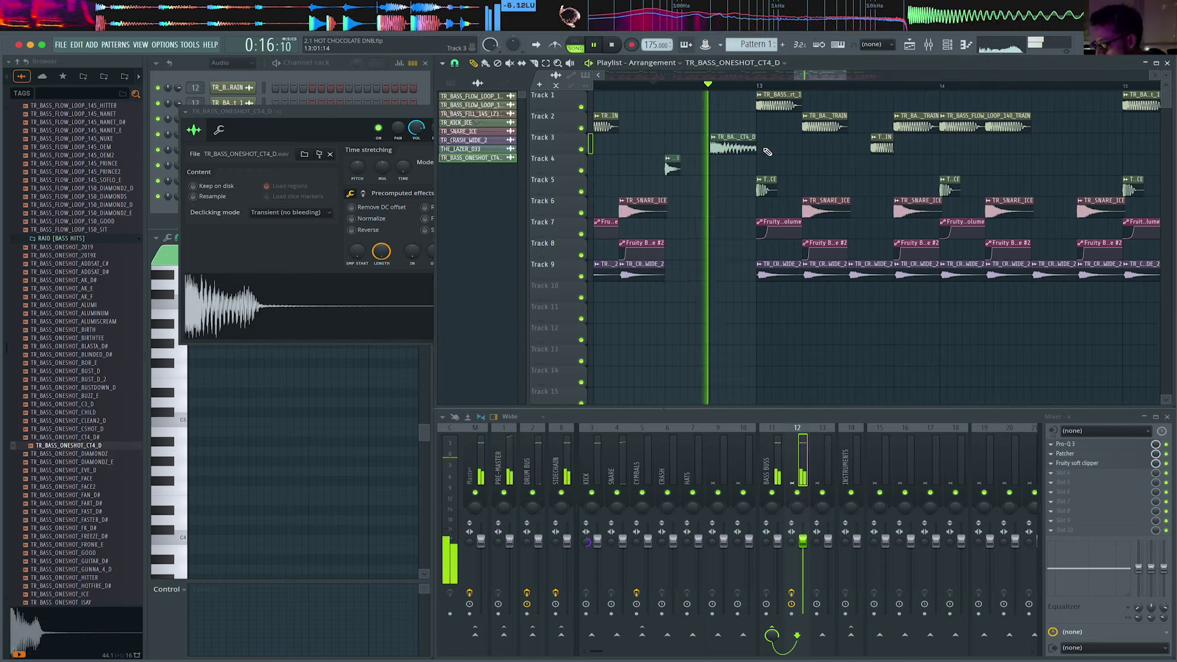
scroll(765, 152, up, 4)
key(space)
Replace the Track 3 one-shot's sample with TR_BASS_ONESHOT_FAN_D# and play the transition.
drag(64, 495, 358, 307)
key(space)
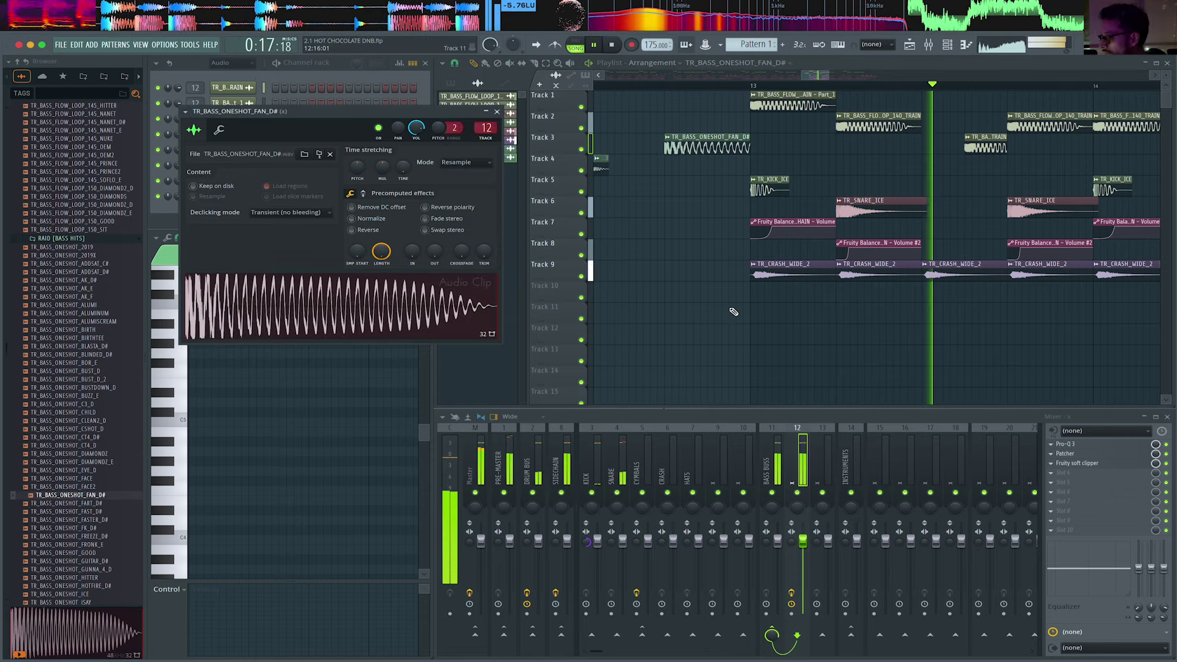
scroll(774, 310, down, 6)
scroll(755, 184, down, 6)
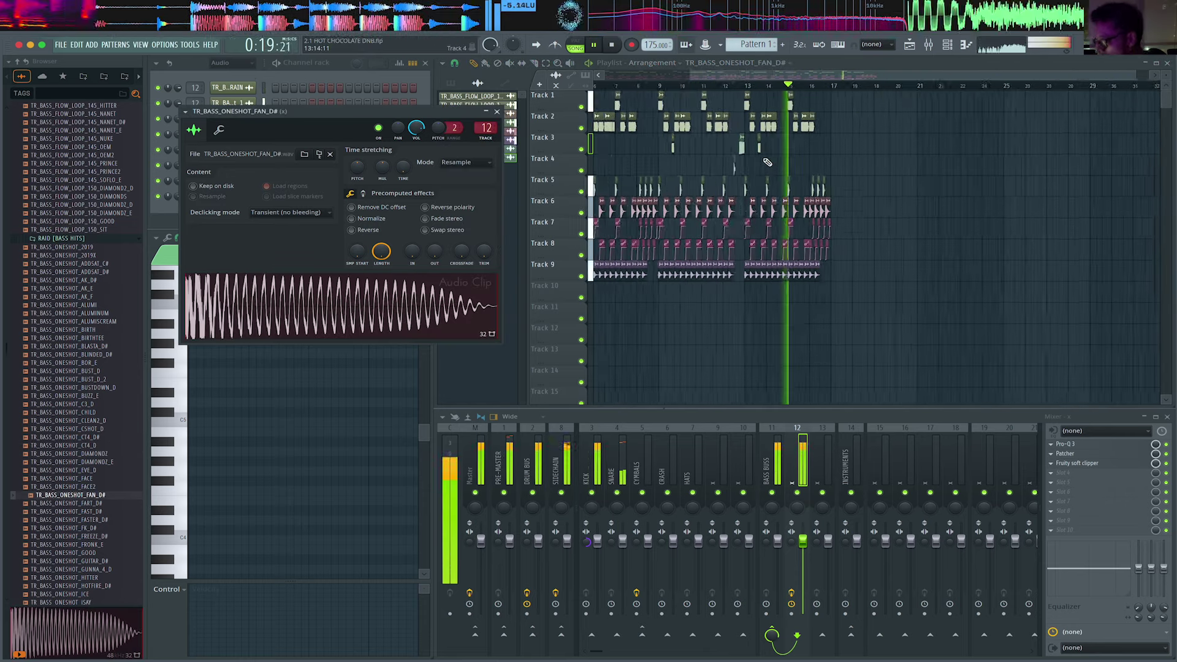
Insert an empty track below Track 3 and delete the drum fill with its sidechain clips in bar 16.
right_click(564, 175)
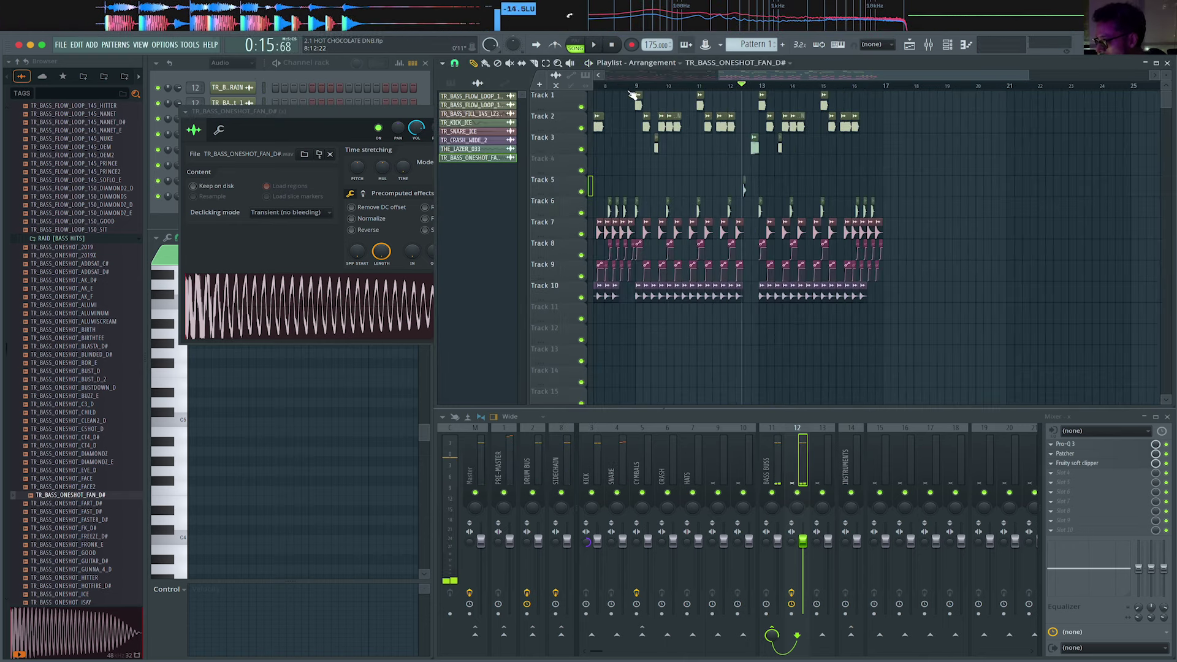
drag(909, 276, 848, 186)
key(Delete)
key(space)
right_click(856, 199)
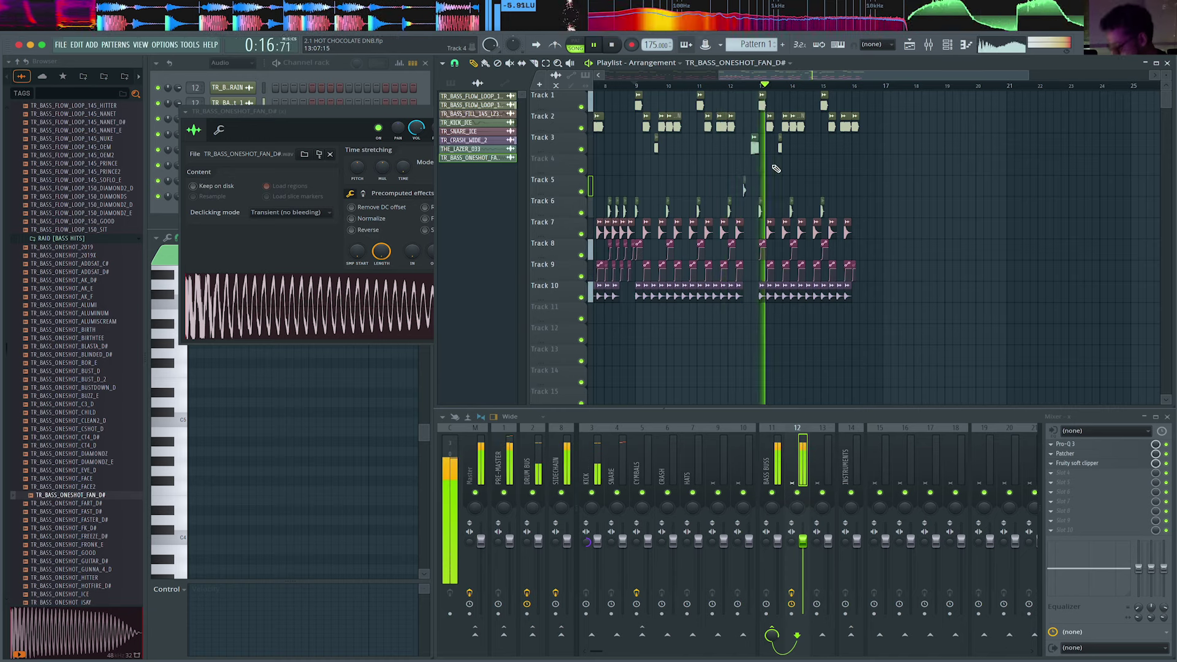
Reverse the TR_BASS_ONESHOT_FAN_D# sample and check it by playback.
scroll(777, 138, up, 2)
scroll(779, 137, up, 2)
key(space)
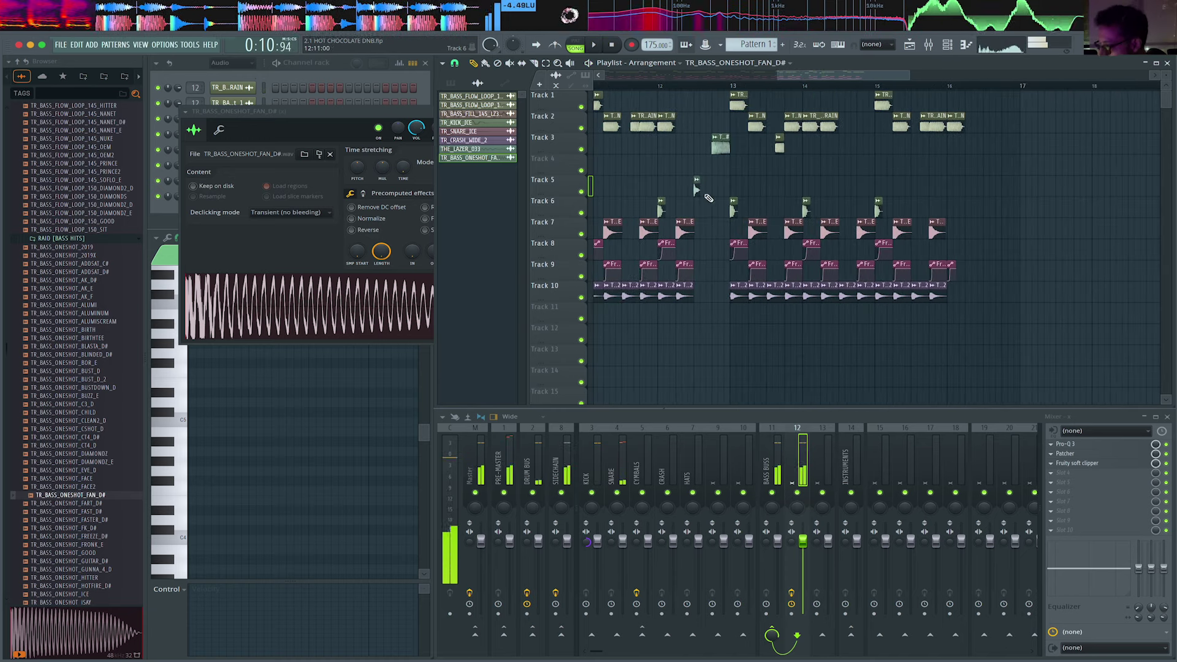
click(376, 230)
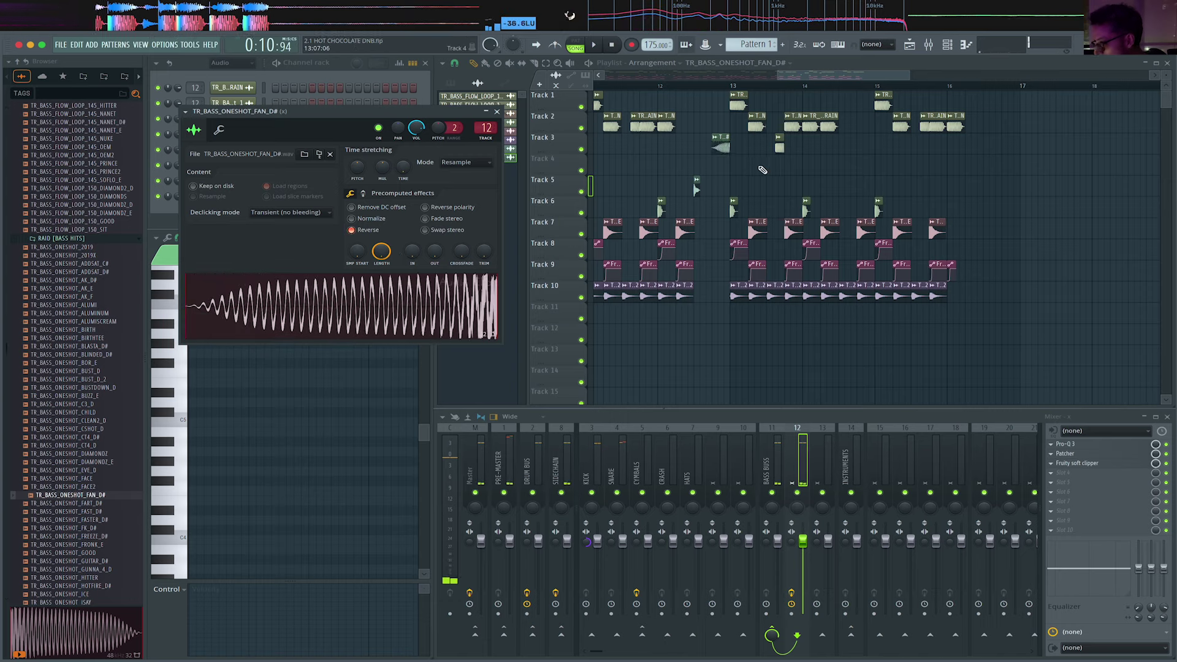
scroll(758, 168, up, 2)
key(space)
Slip the reversed audio inside the Track 3 one-shot clip before bar 13 and check it by playback.
click(644, 85)
click(522, 64)
key(space)
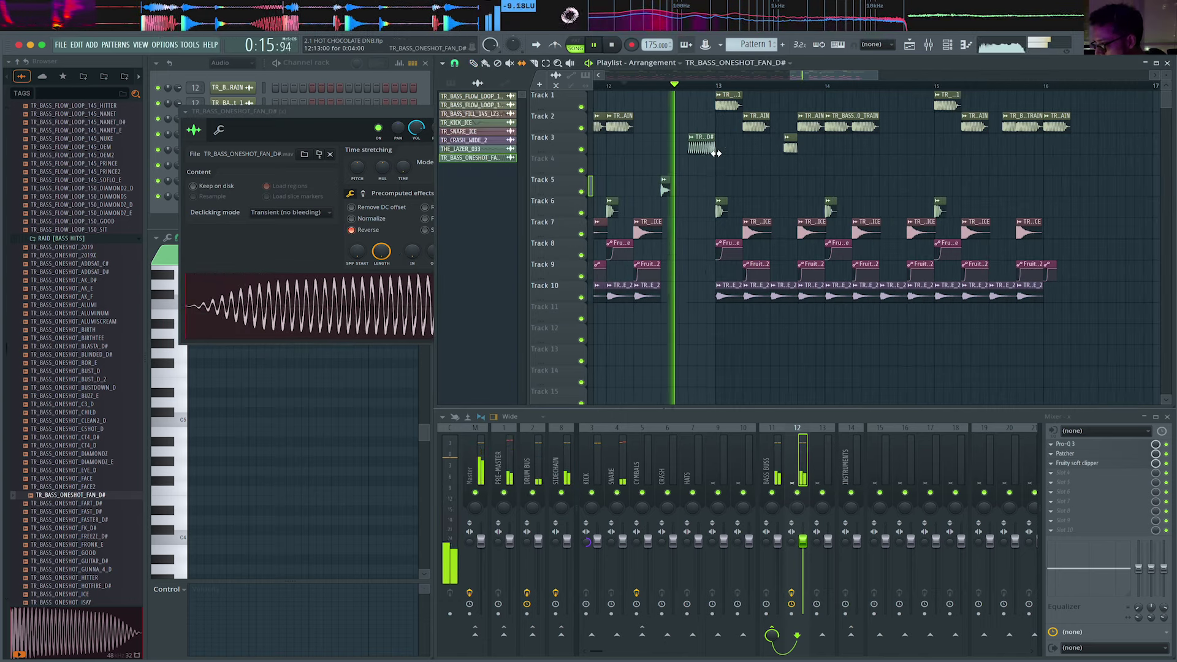
key(space)
key(space)
Extend the start of the reversed one-shot clip on Track 3 back to the middle of bar 12.
scroll(711, 153, up, 3)
scroll(707, 154, up, 2)
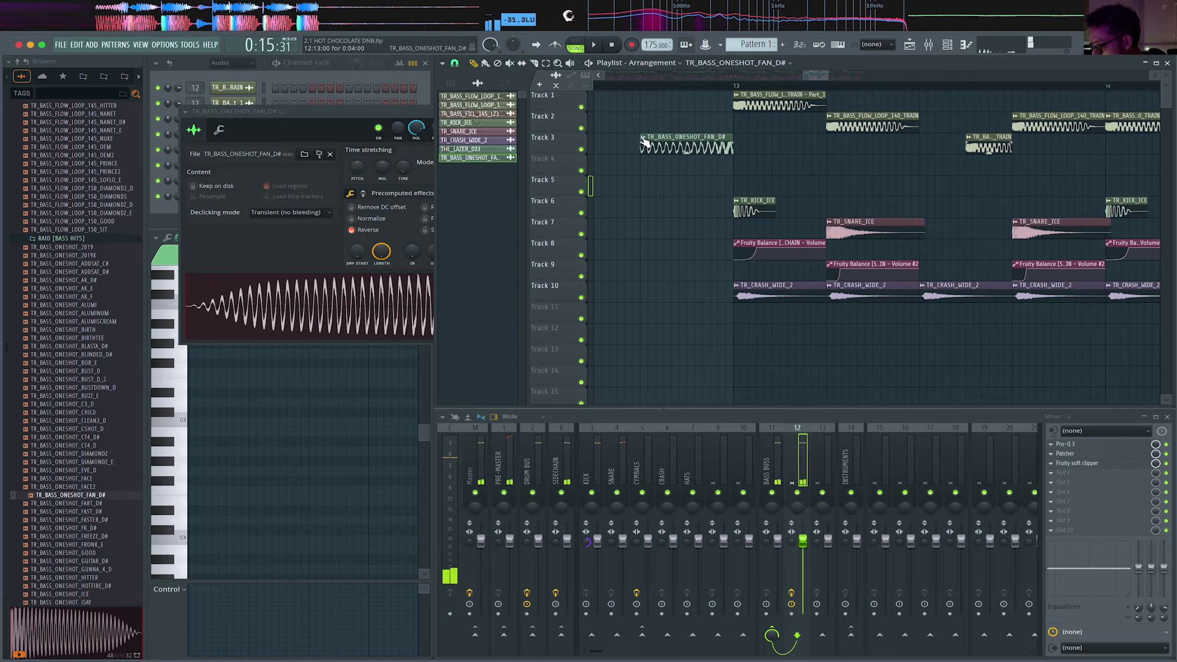
drag(642, 140, 674, 133)
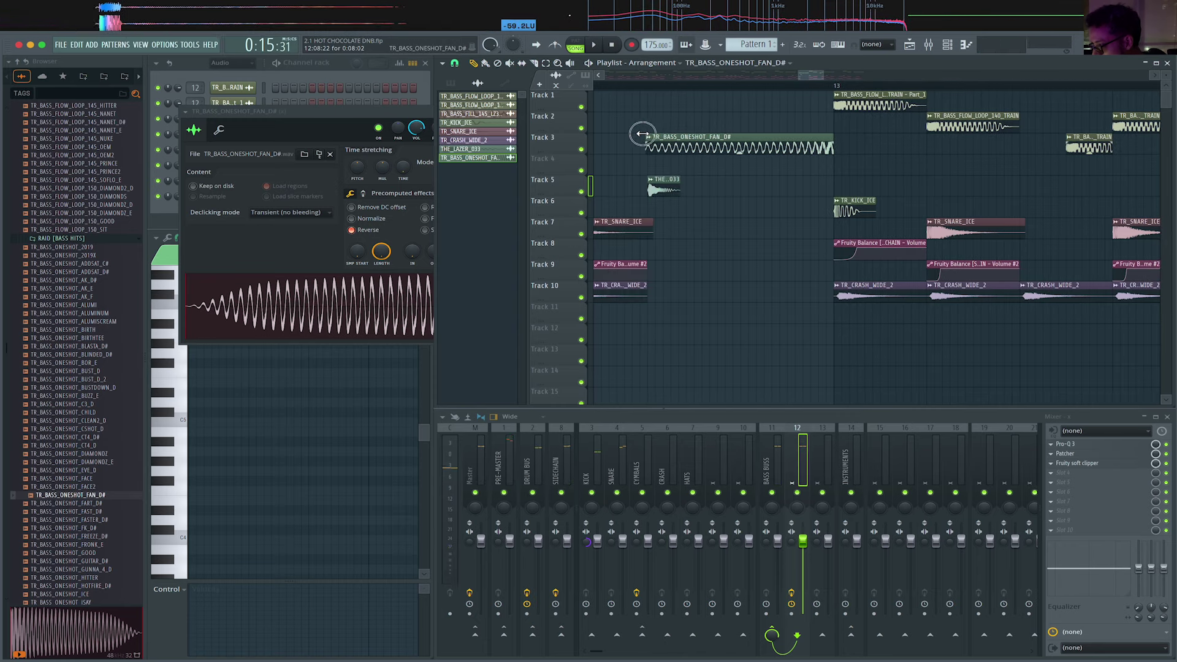
Fade in the reversed TR_BASS_ONESHOT_FAN_D# clip on Track 3 across its full length and check it by playback.
scroll(649, 145, up, 2)
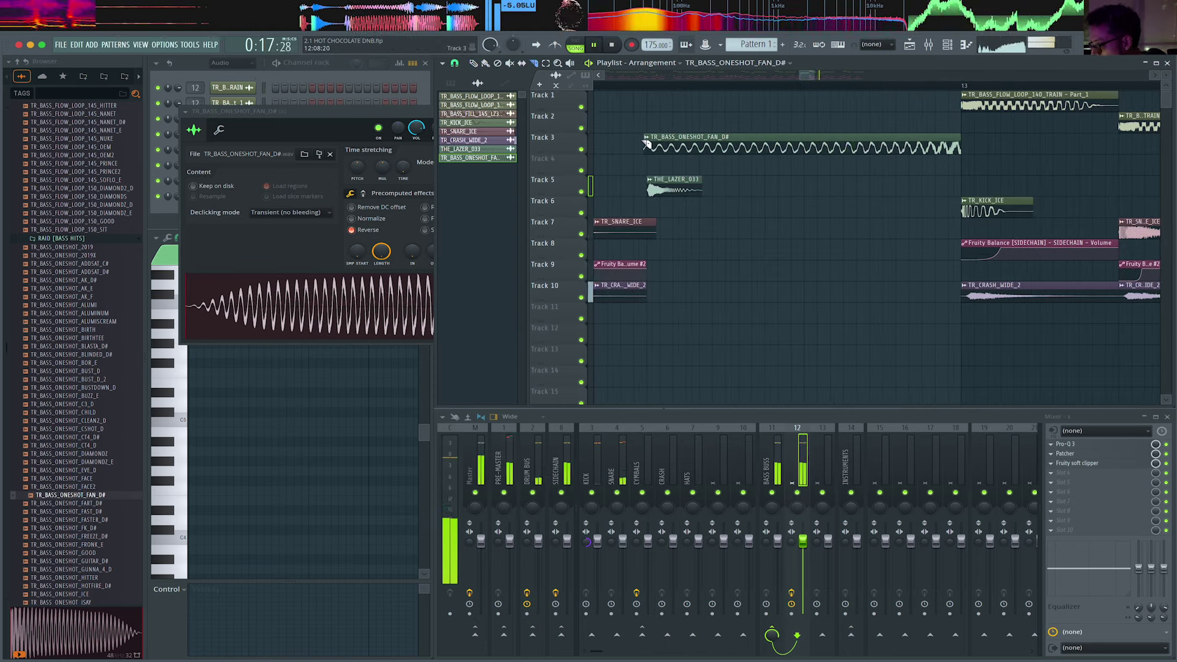
click(473, 63)
mouse_move(643, 126)
mouse_down()
mouse_move(645, 147)
mouse_move(954, 147)
mouse_up()
scroll(877, 163, down, 15)
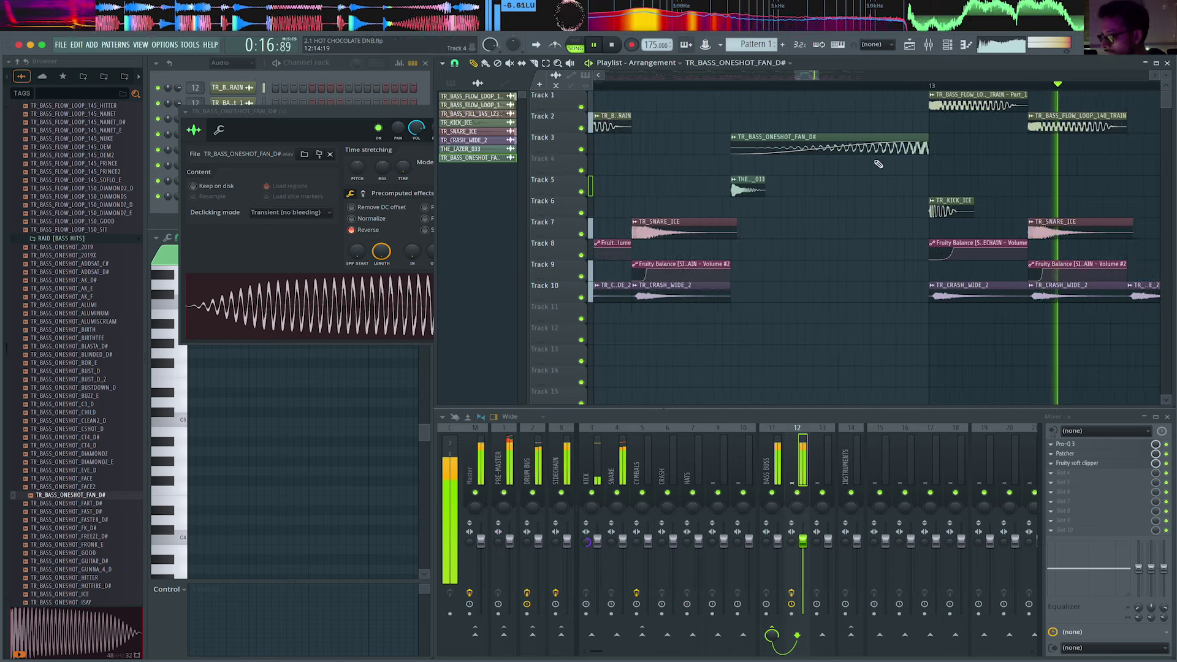
key(space)
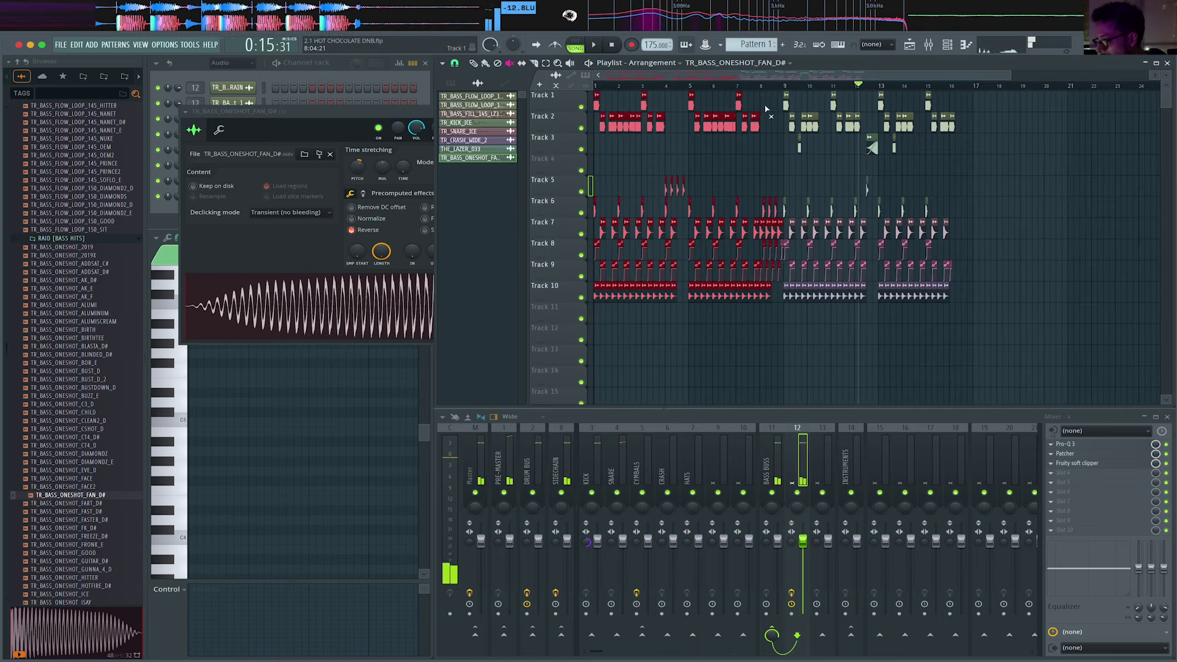
Mute the audio clips in bars 1 to 8 on Tracks 1, 2, 5, 6, 7 and 10 and play from bar 9.
drag(766, 109, 563, 105)
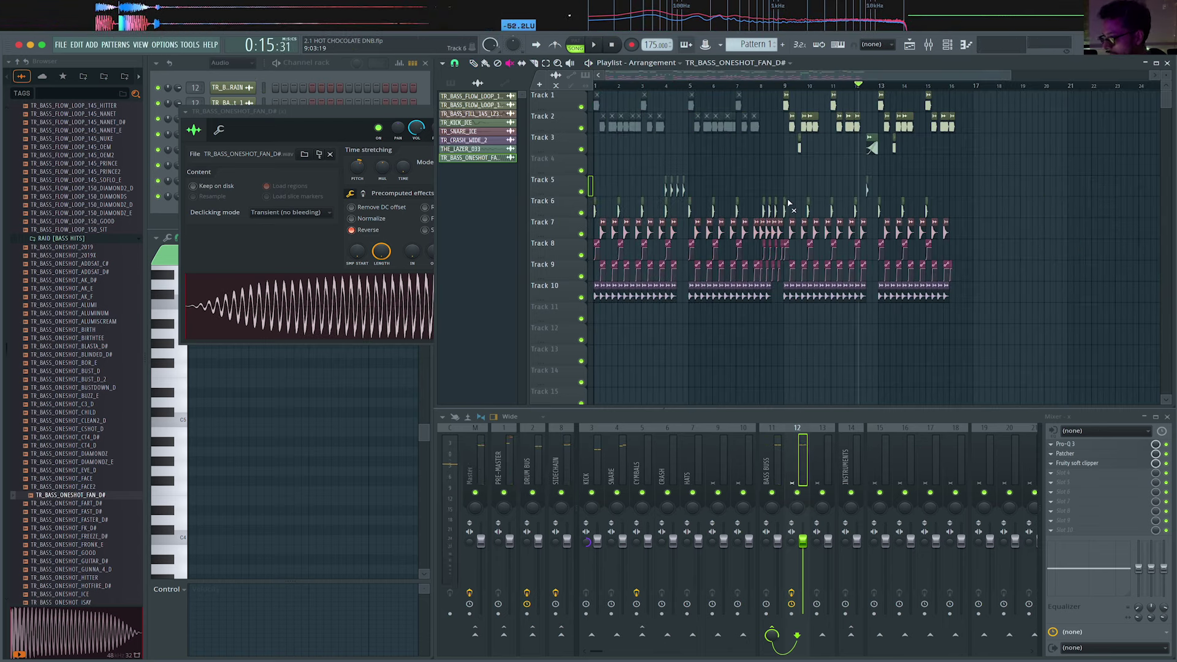
drag(780, 195, 571, 197)
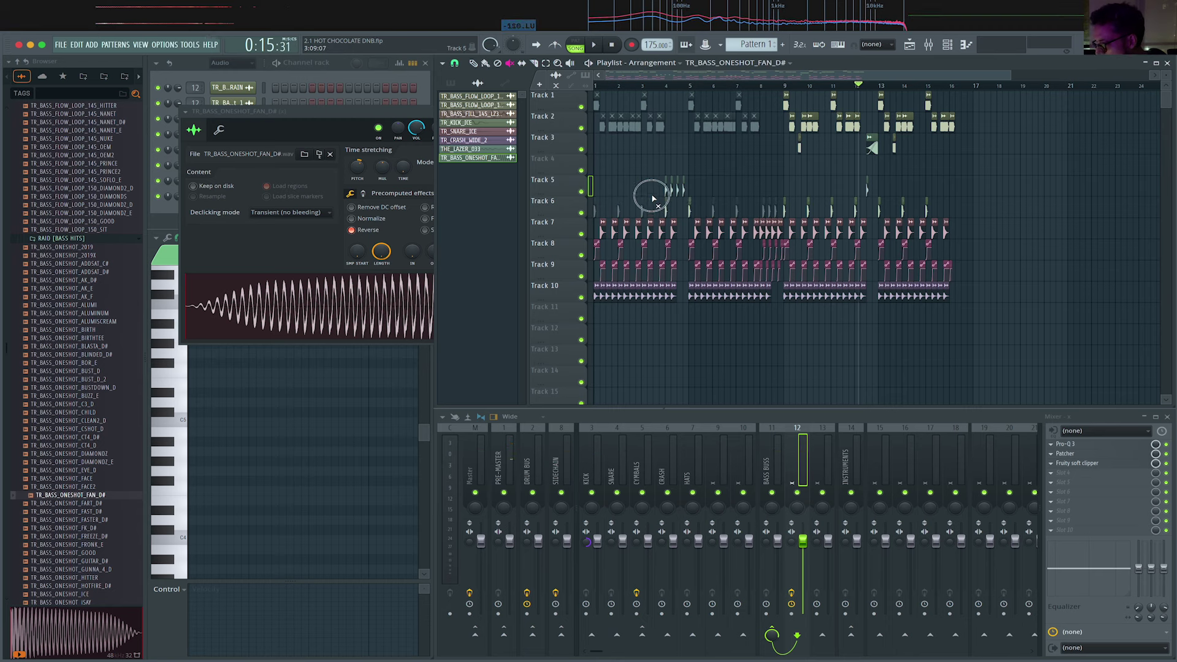
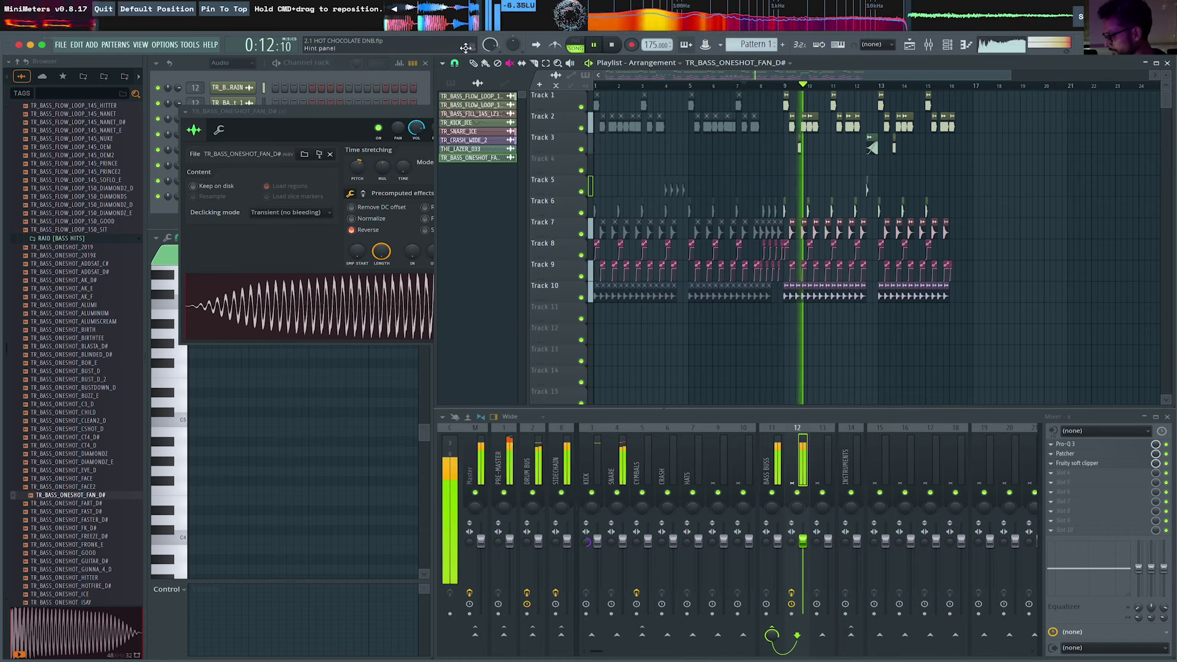
scroll(731, 166, up, 2)
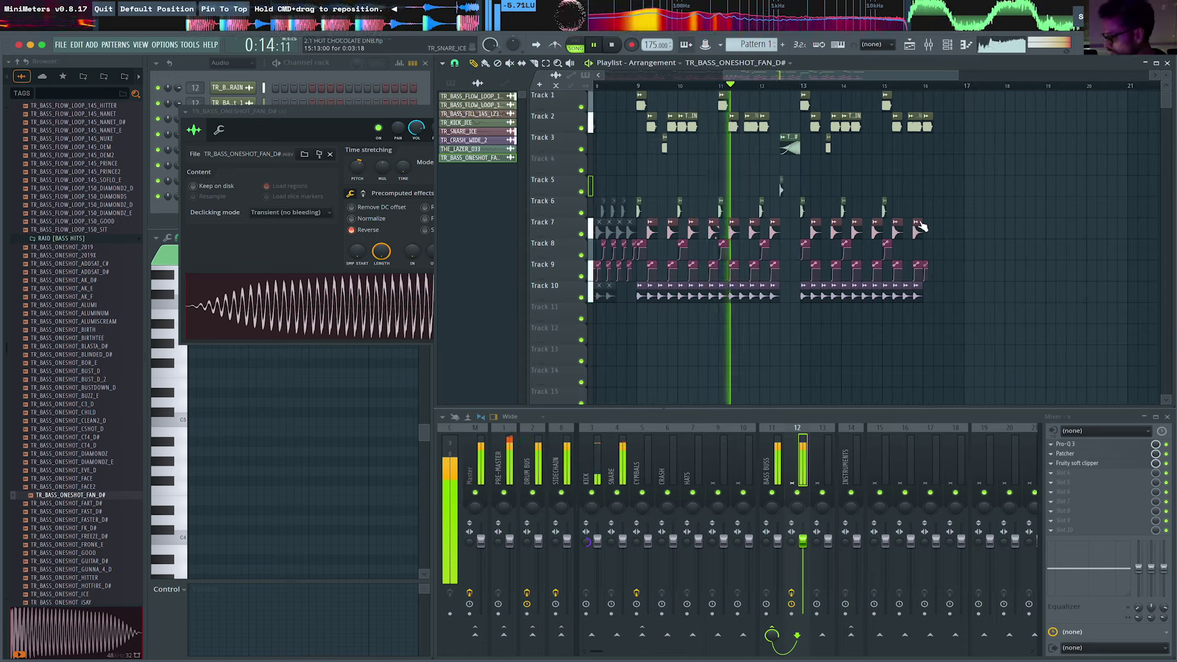
scroll(731, 166, down, 1)
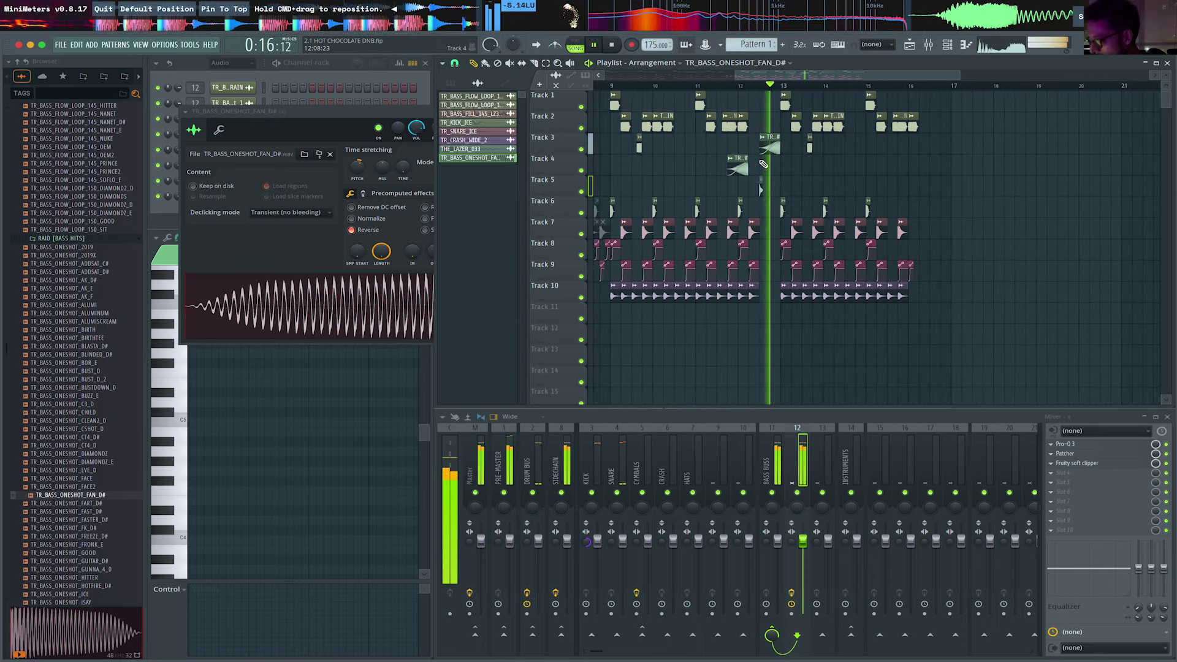
scroll(766, 172, up, 2)
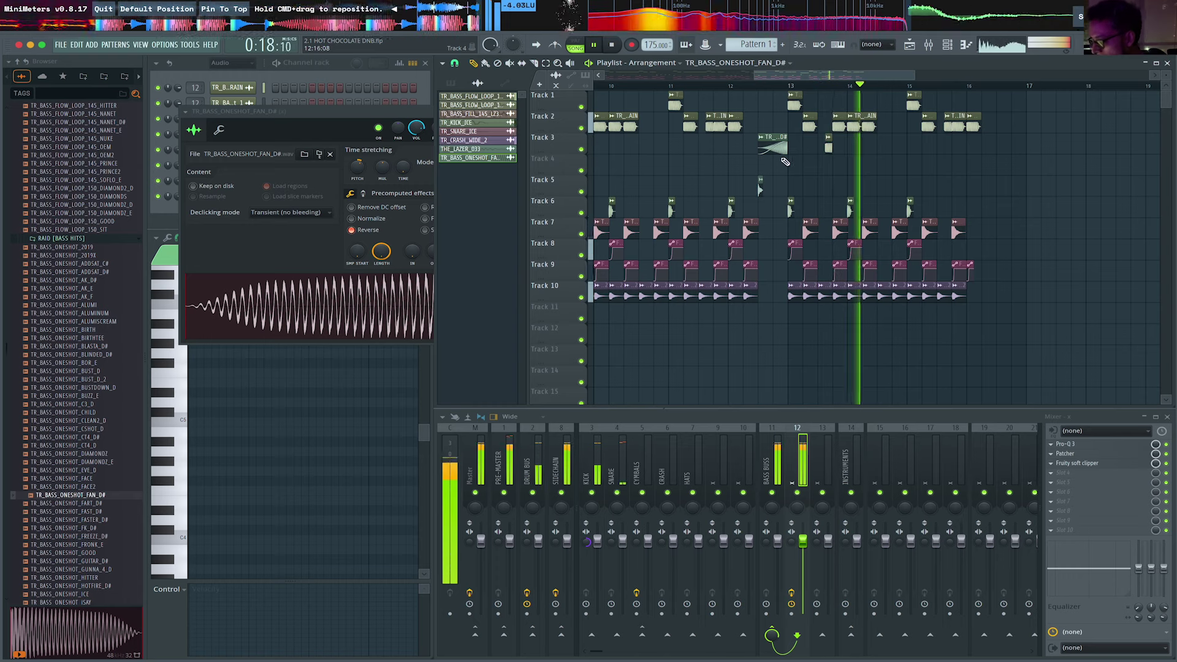
Open the THE_LAZER_033 clip on Track 5 and route it to mixer track 13.
scroll(774, 186, up, 1)
double_click(756, 181)
key(space)
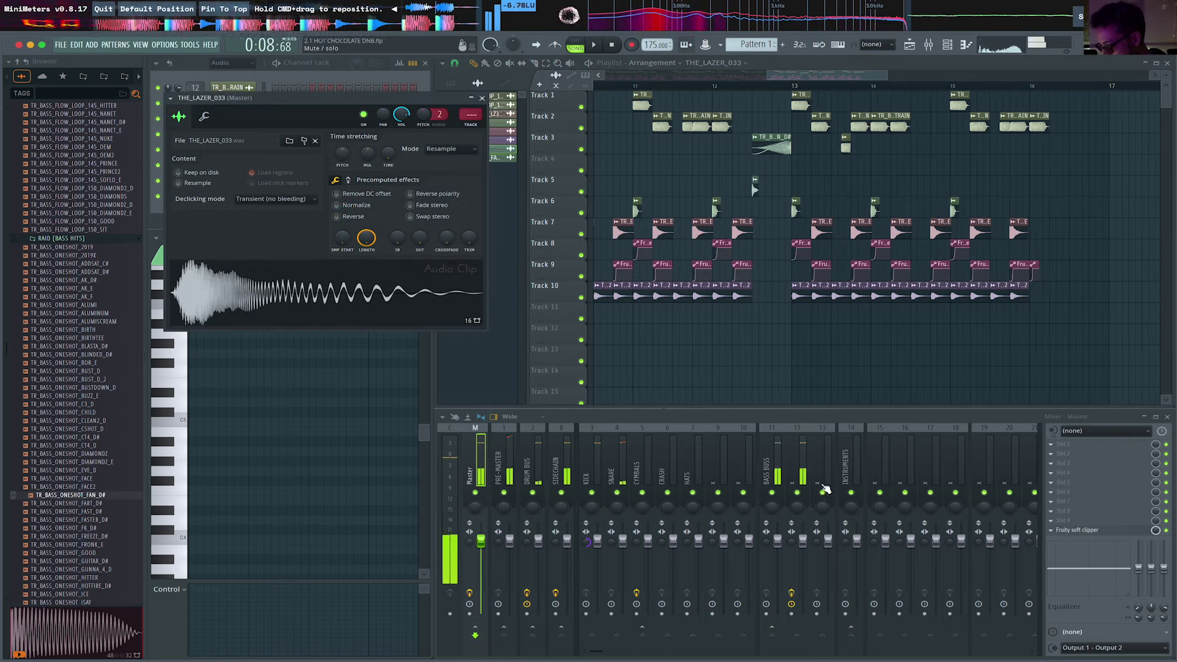
click(822, 480)
Load Patcher with the TRASHverb+OTT preset on mixer track 13 and start playback from bar 13.
click(1057, 444)
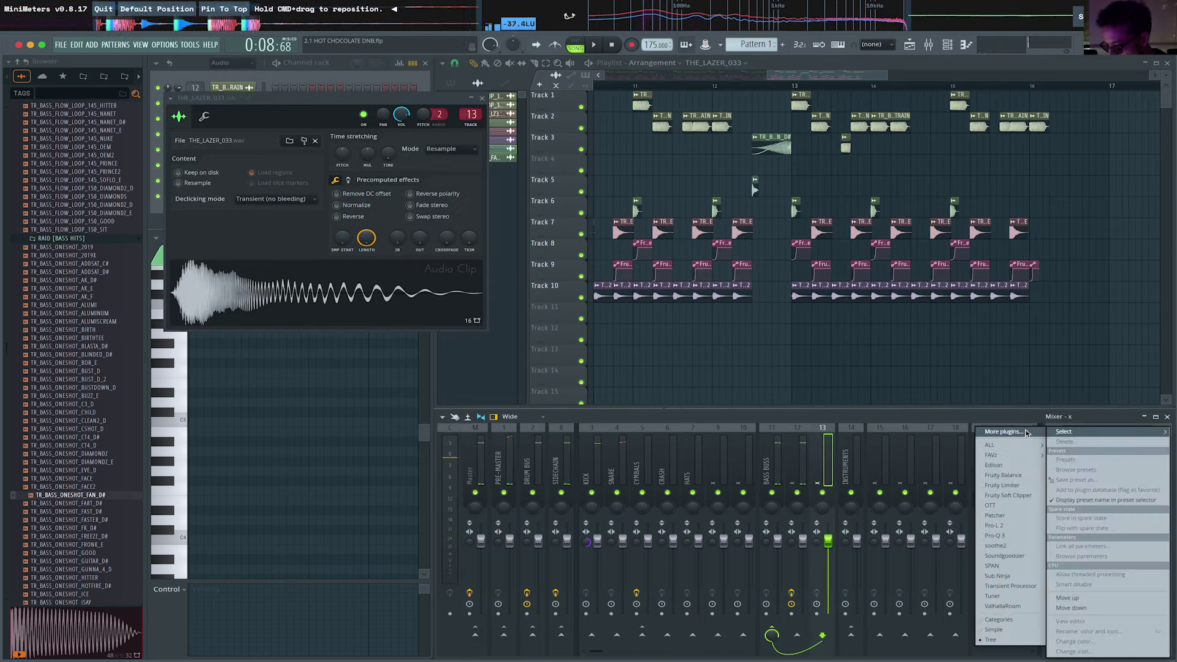
mouse_move(1016, 451)
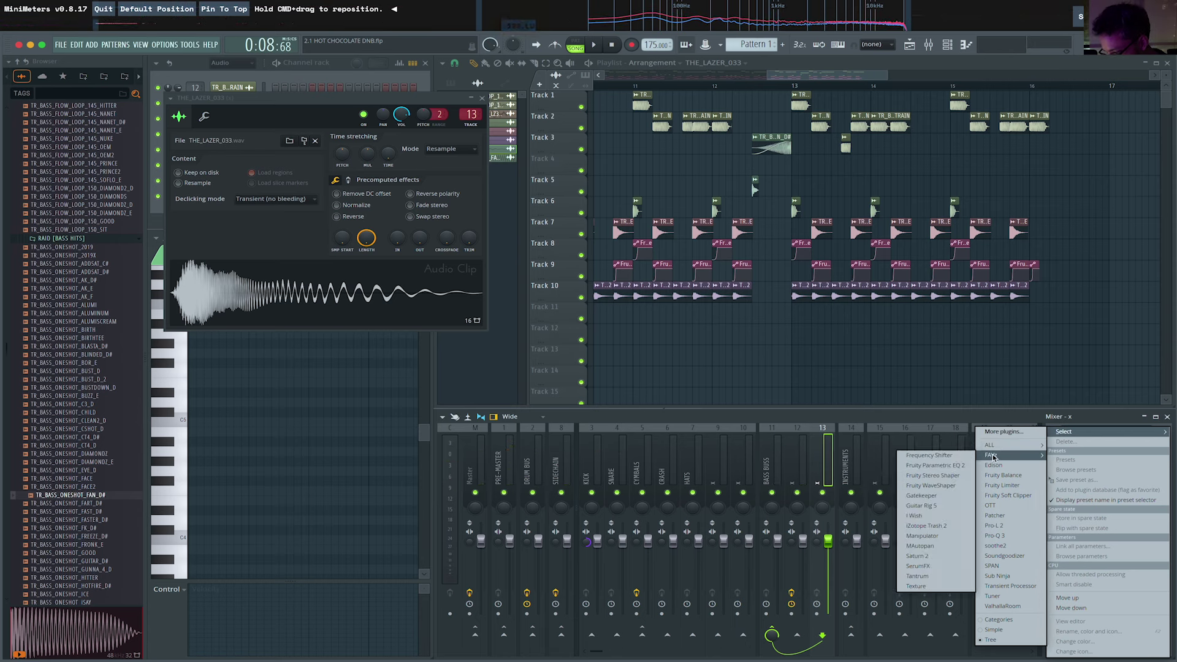
click(994, 515)
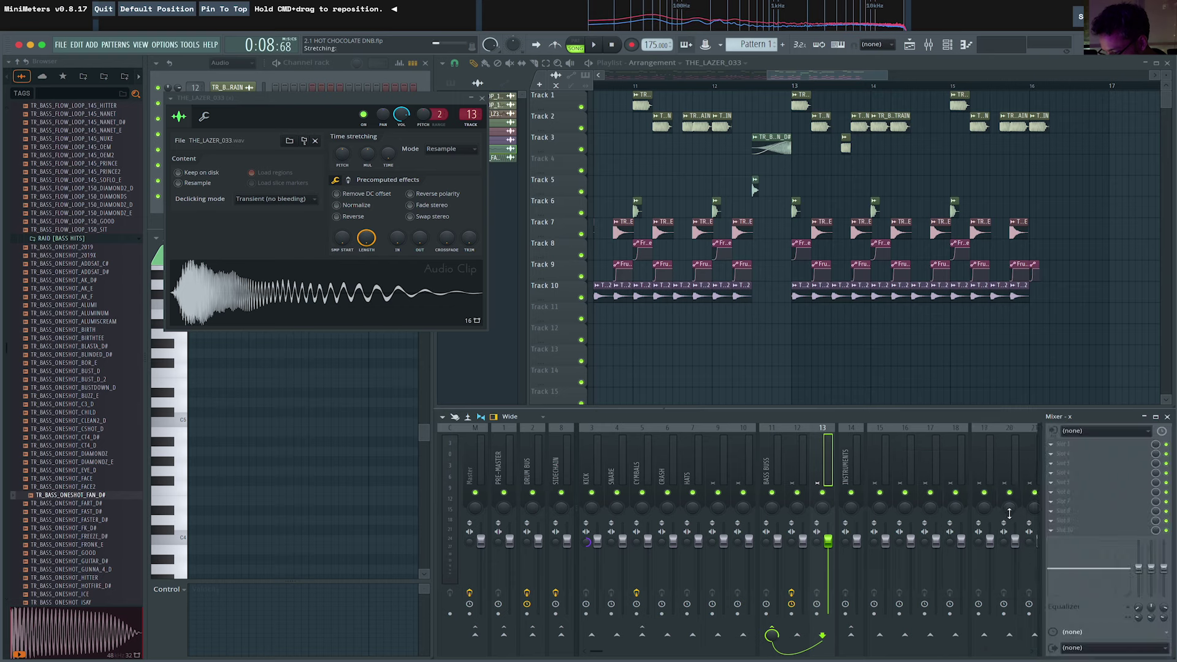
click(502, 125)
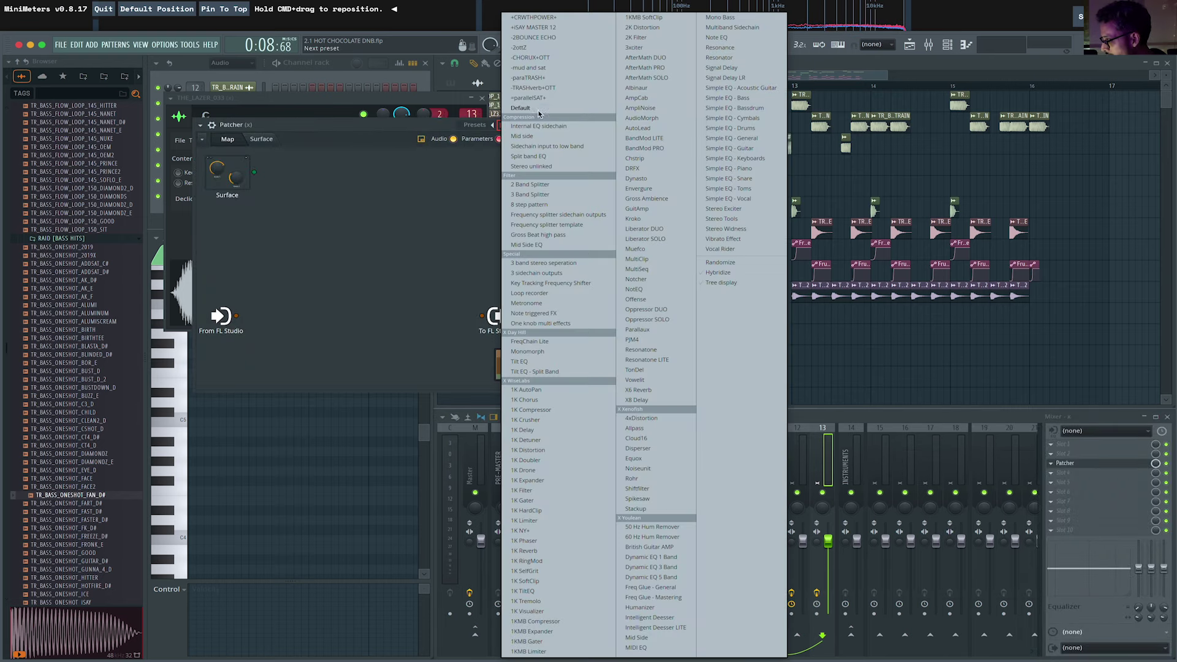
click(560, 87)
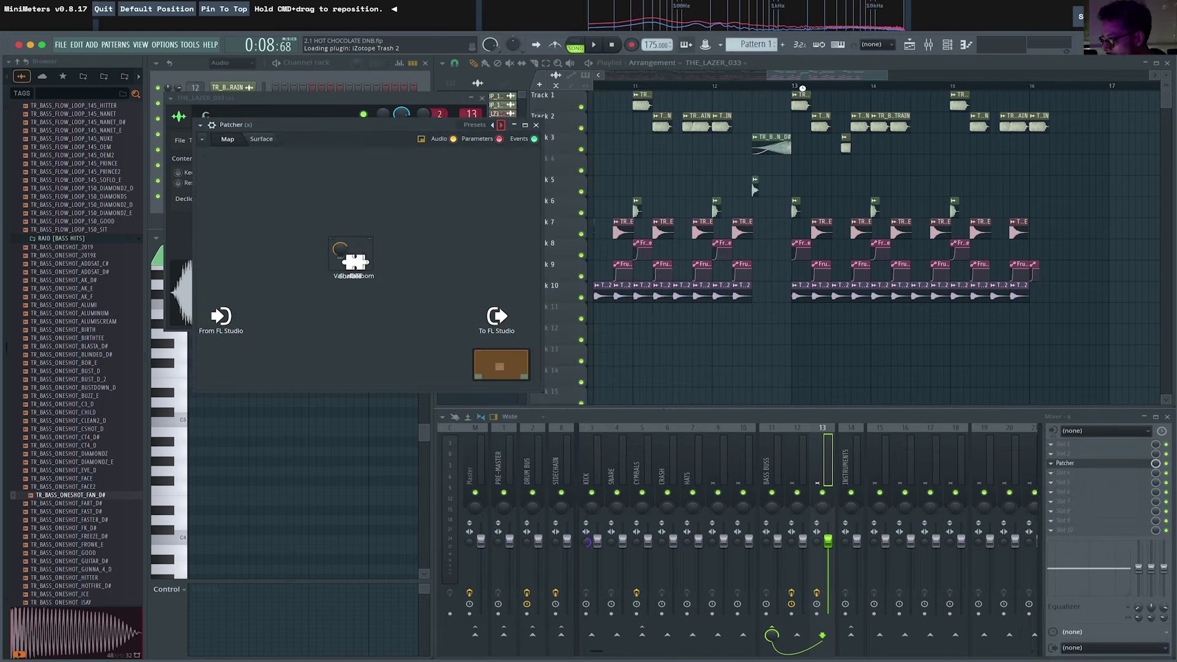
click(739, 85)
key(space)
key(space)
Change the iZotope Trash 2 preset inside the laser's Patcher to AMP FEEL.
click(361, 270)
double_click(347, 299)
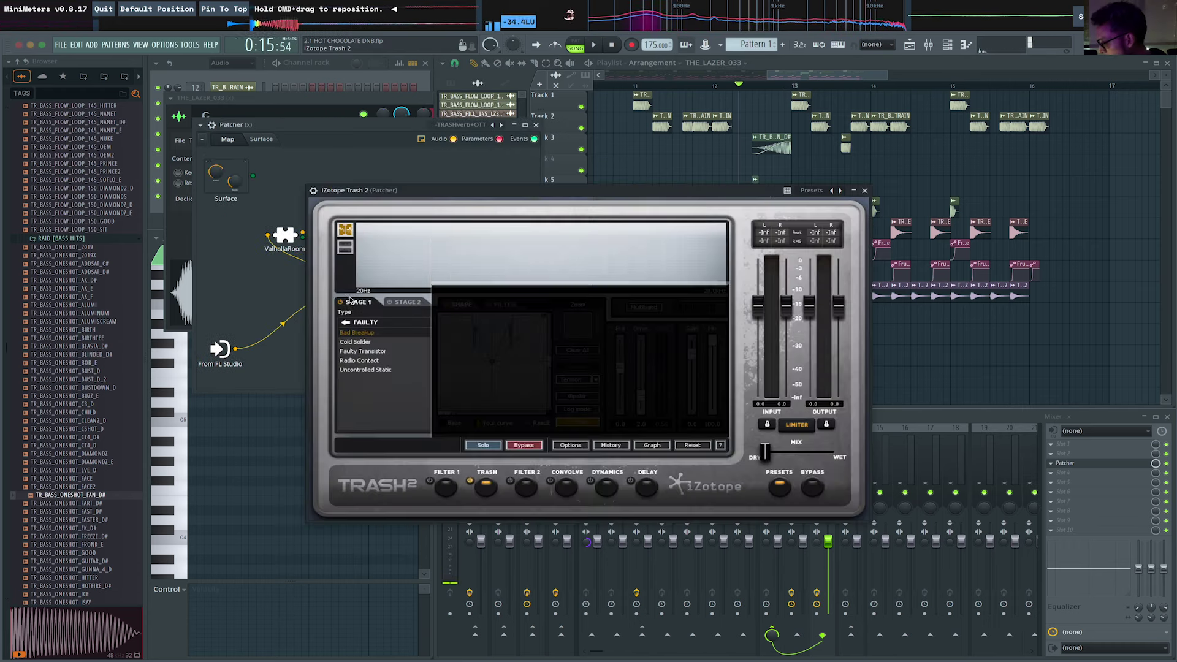
click(839, 191)
click(840, 190)
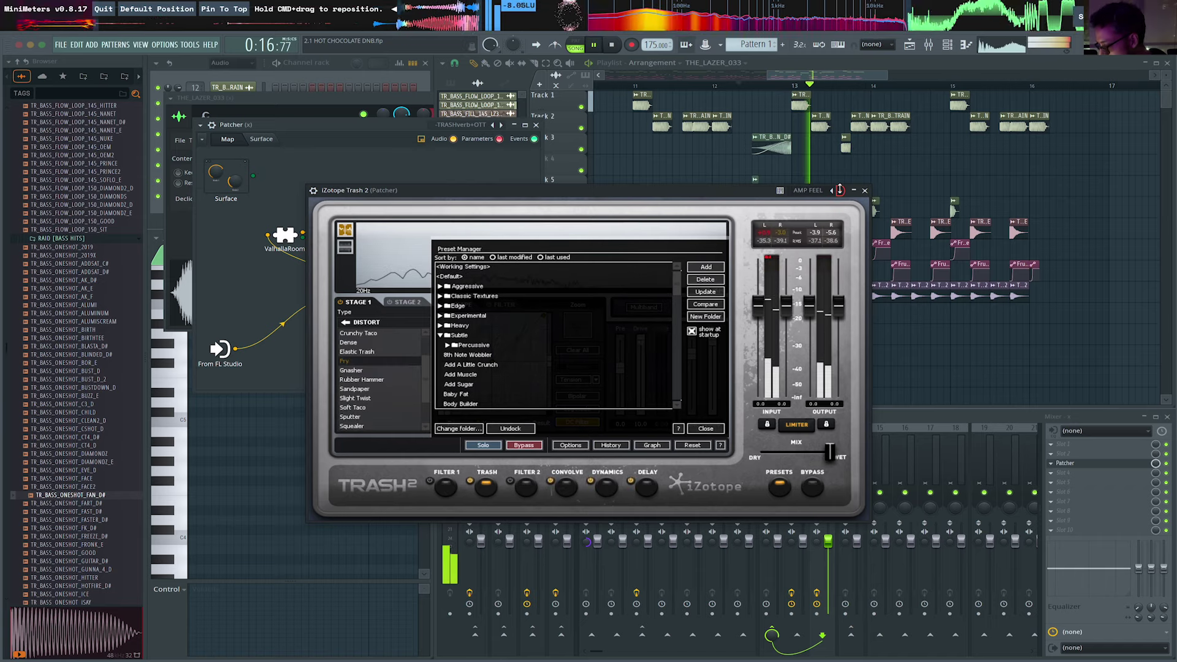
click(864, 190)
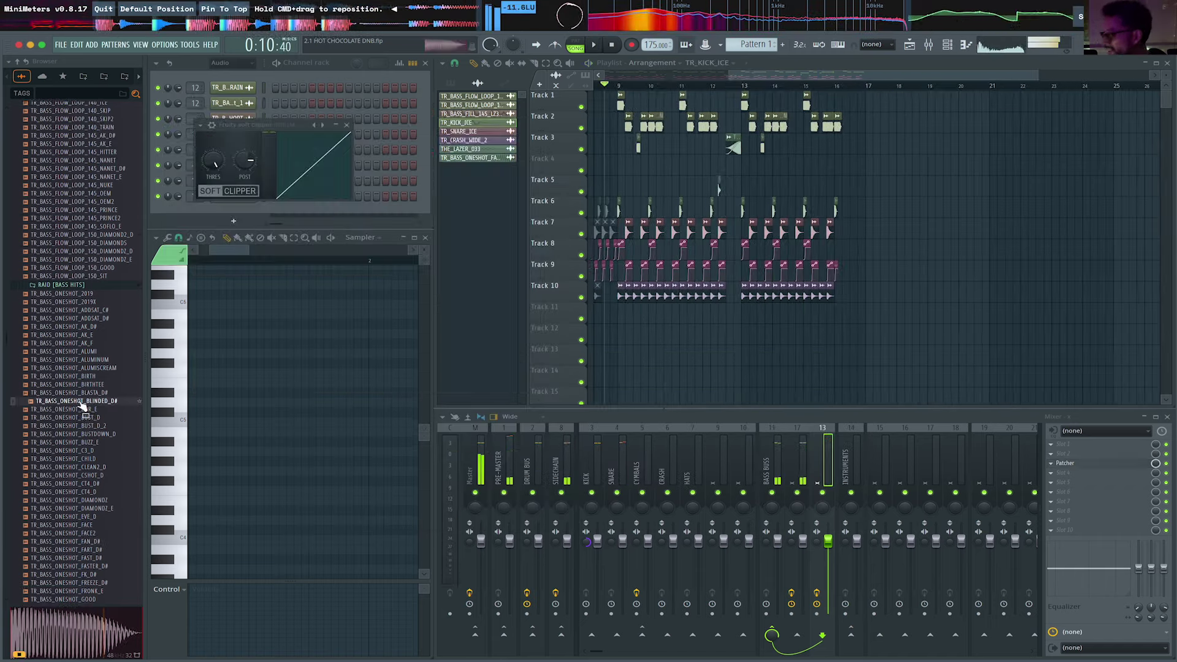
Place TR_BASS_ONESHOT_BLINDED_D# on Track 12 at the second beat of bar 9 and trim it to half a beat.
drag(621, 331, 635, 326)
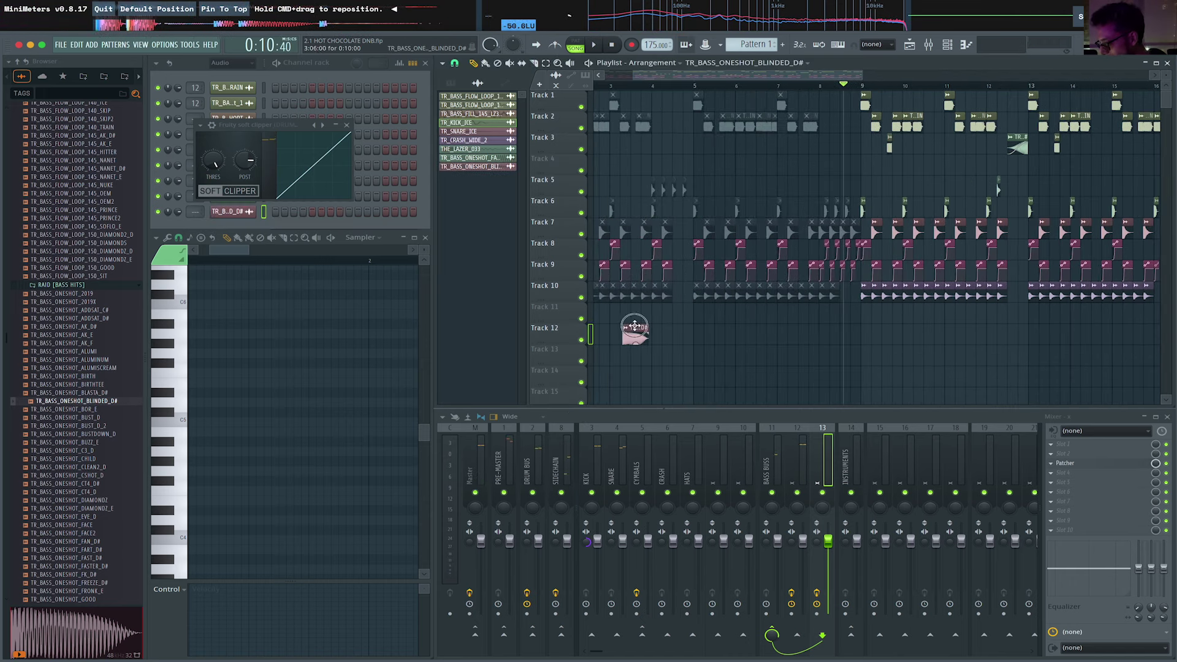
scroll(921, 317, up, 5)
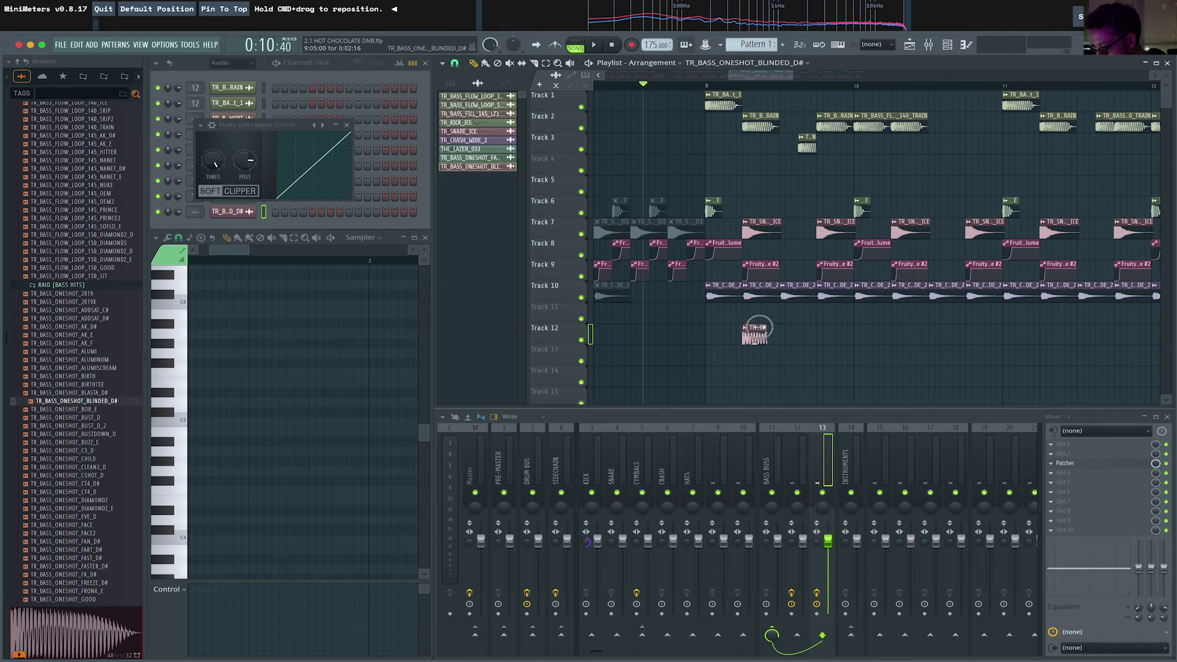
scroll(758, 328, up, 2)
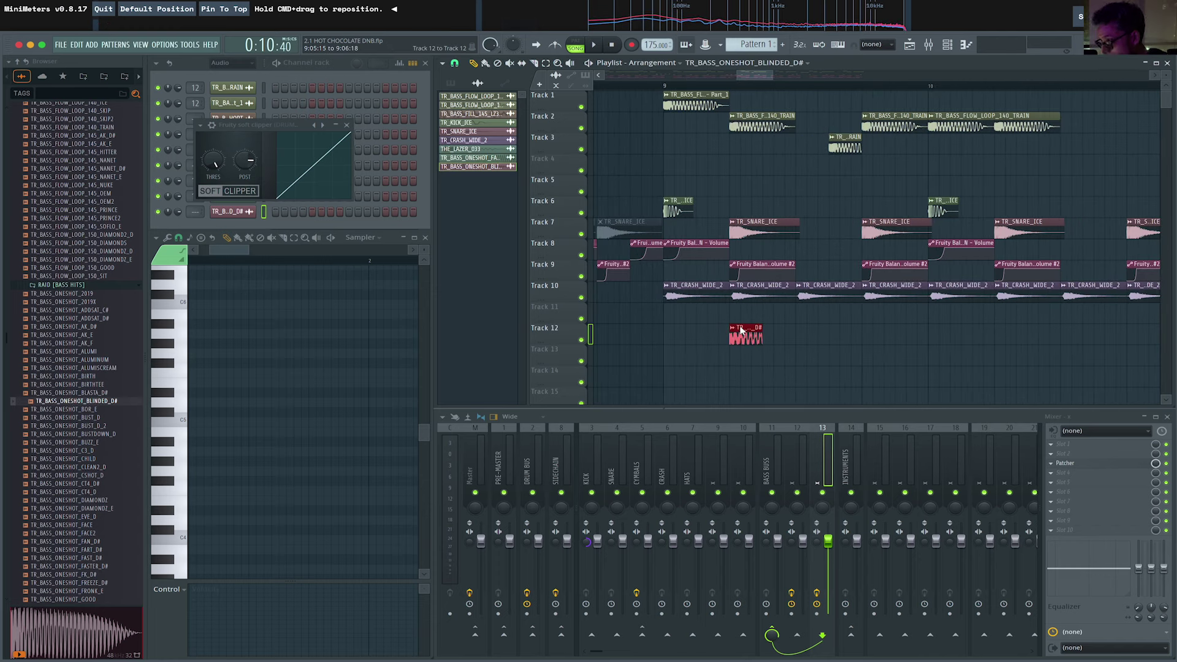
Duplicate the short Track 12 one-shot directly after itself, audition it and open the sample's settings.
drag(820, 318, 763, 335)
key(space)
key(space)
double_click(779, 328)
key(space)
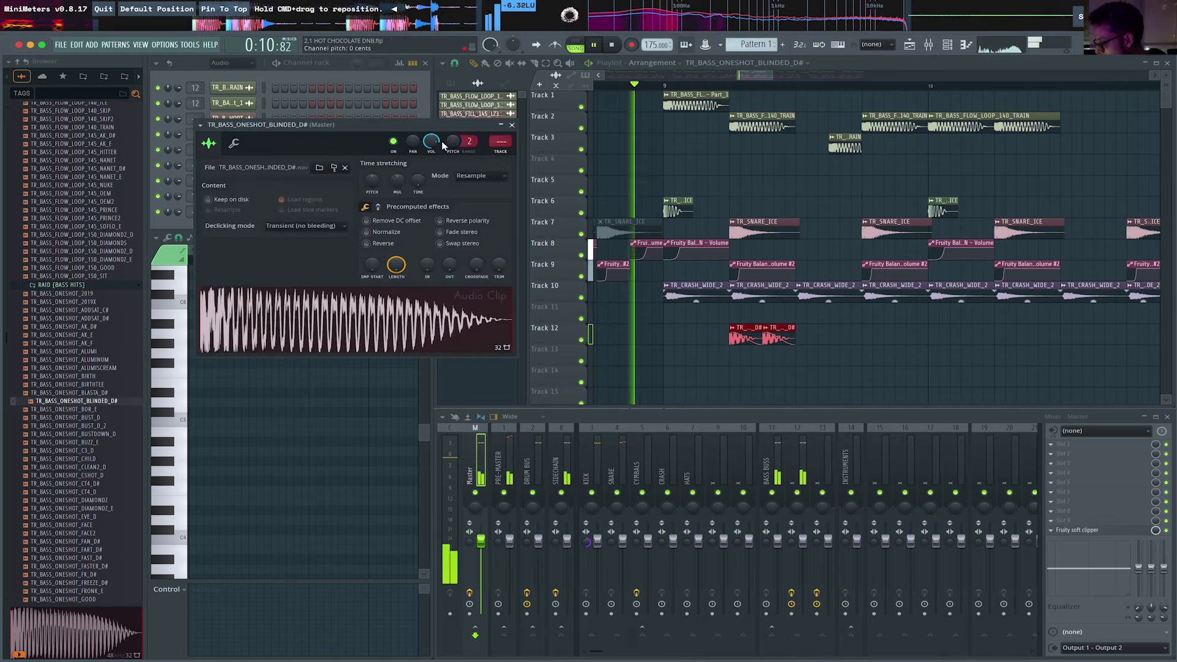
Repeat the Track 12 one-shot pair back to back from bar 9 to the middle of bar 15.
drag(818, 336, 720, 339)
key(space)
key(space)
scroll(719, 339, down, 3)
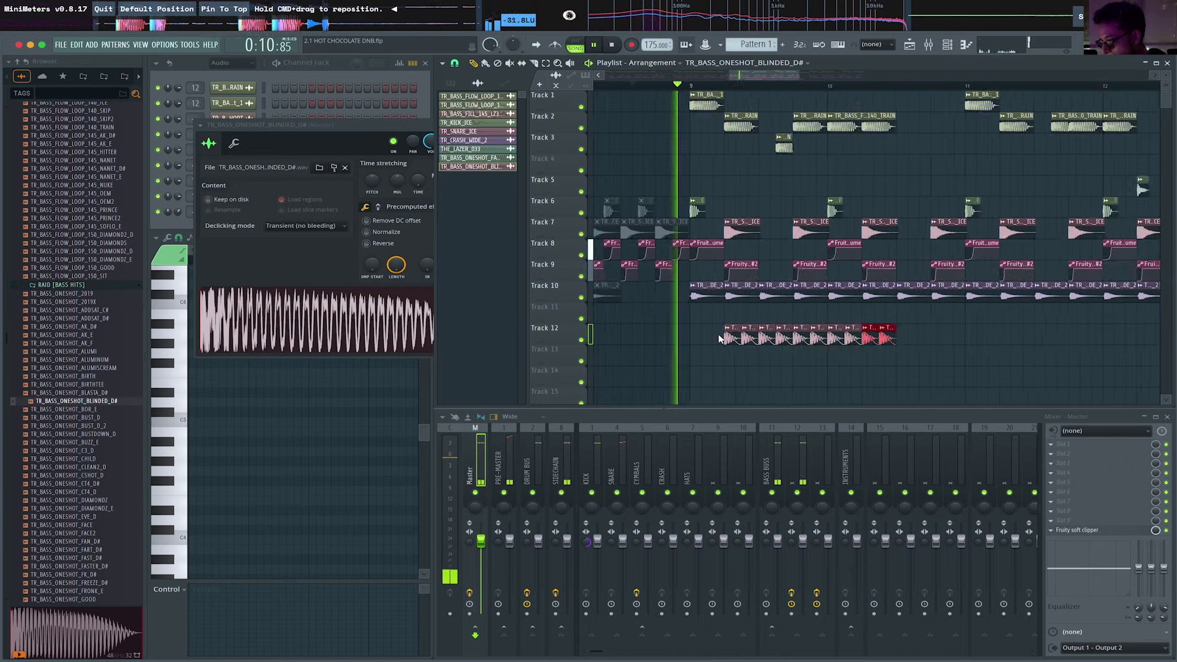
key(super+b)
key(super+b)
key(super+b)
key(super+b)
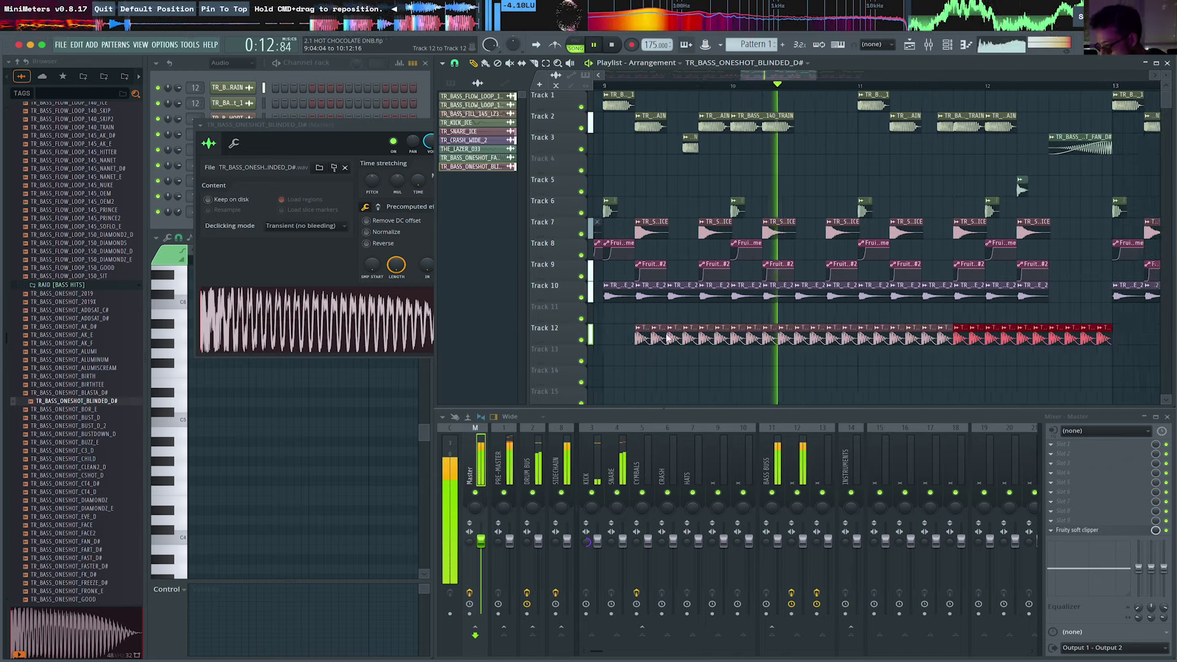
scroll(880, 392, down, 5)
scroll(1036, 350, up, 3)
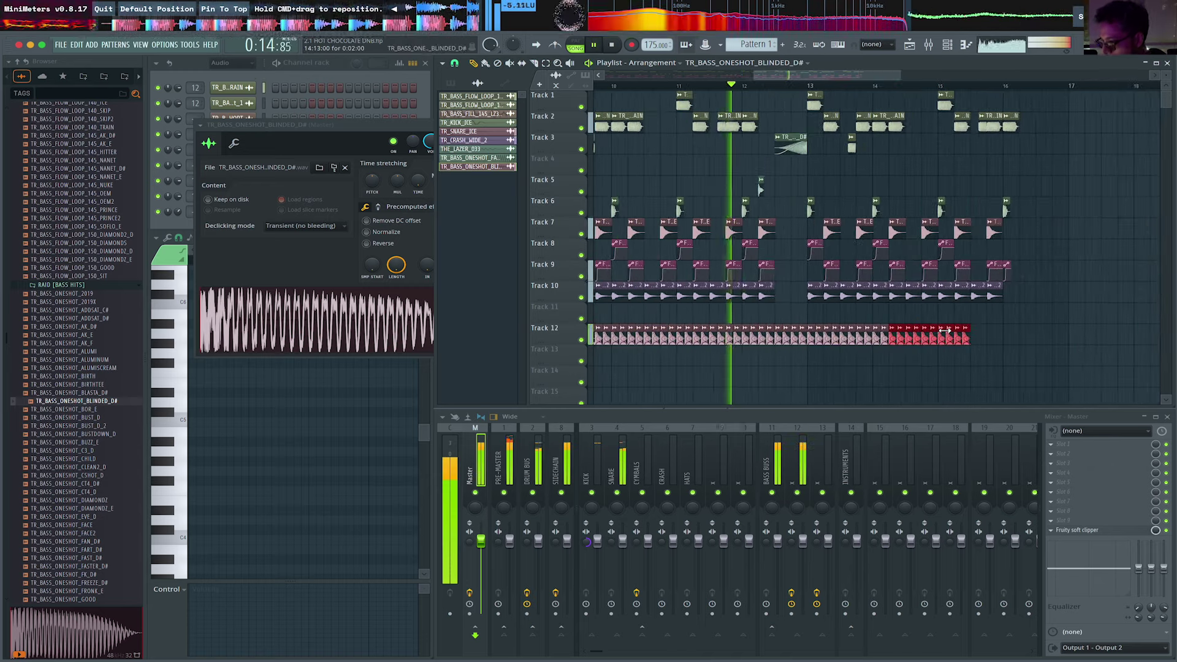
Repeat the Track 12 one-shots from bar 13 onward and delete the copies past the end of bar 16.
drag(997, 339, 812, 344)
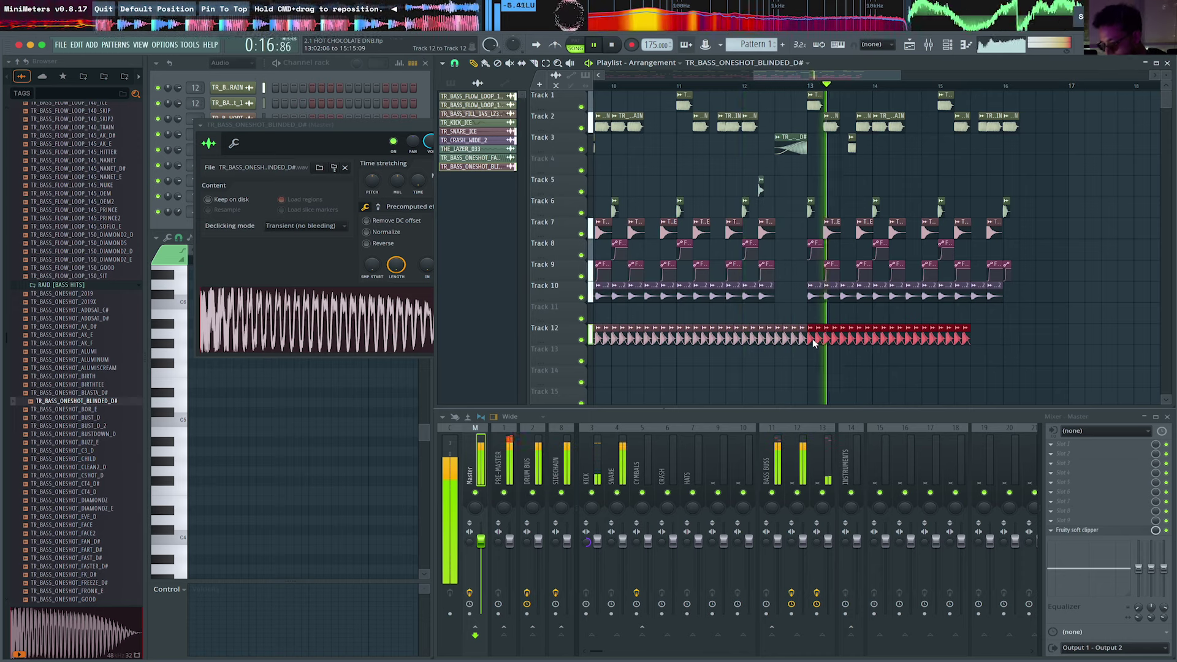
key(super+b)
drag(1149, 366, 1075, 323)
key(Delete)
scroll(1079, 340, down, 1)
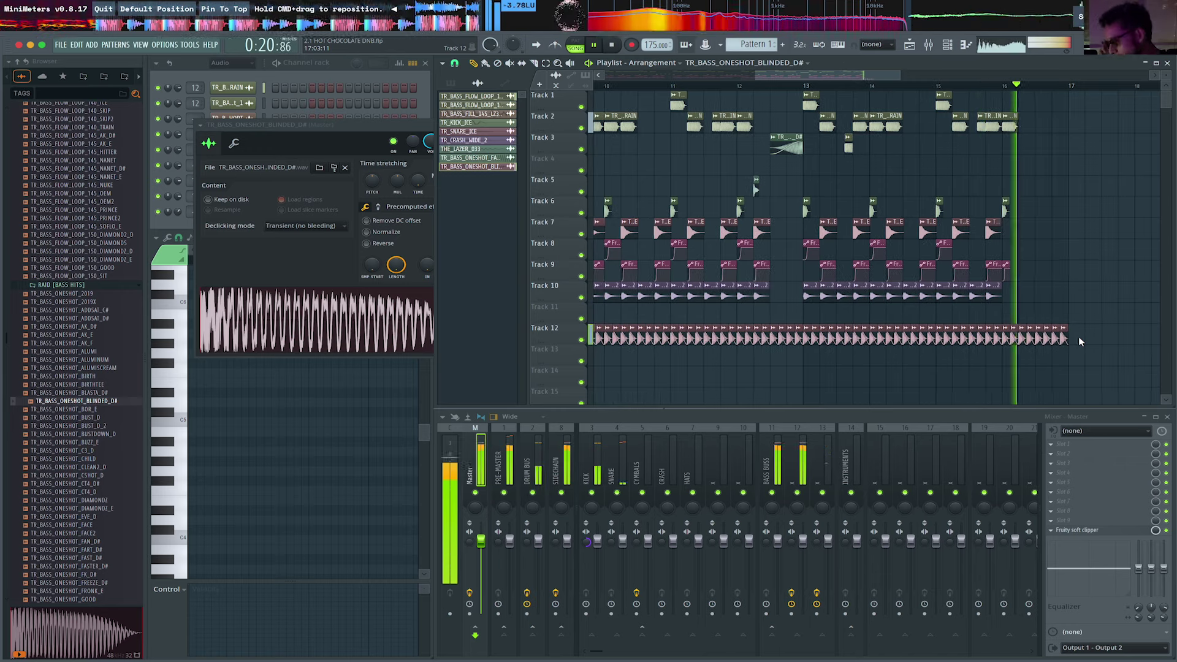
Thin out the one-shot clips on Track 12 to a syncopated rhythm in bars 9 and 10.
scroll(1047, 212, down, 3)
key(space)
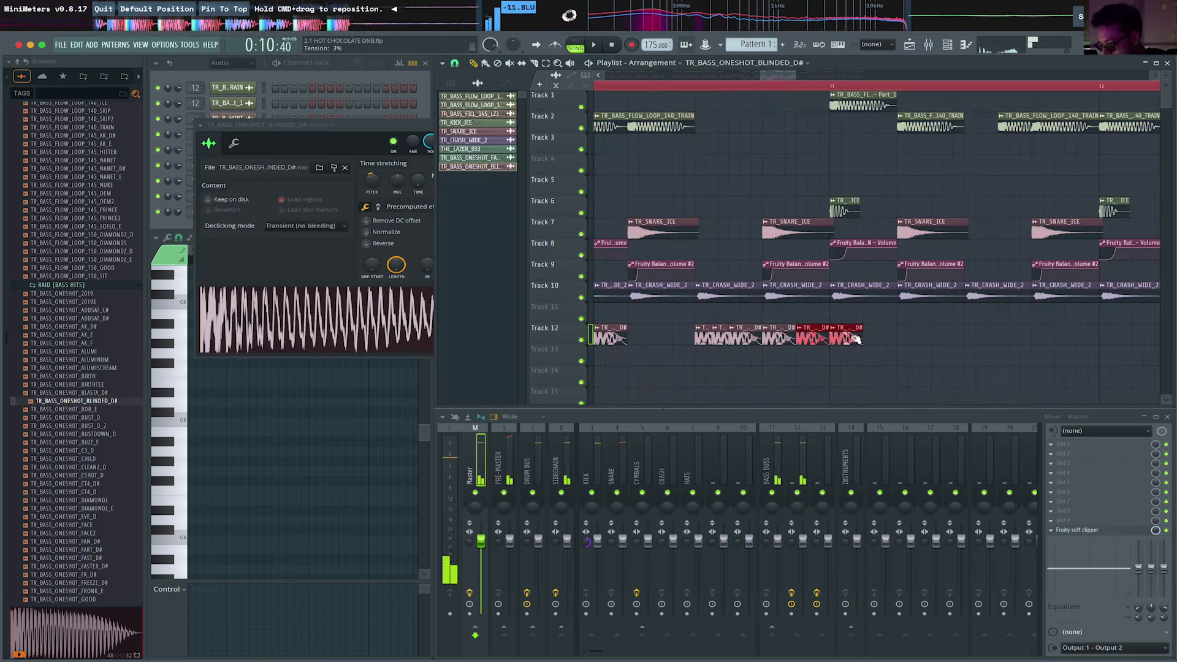
scroll(852, 332, down, 4)
drag(907, 341, 612, 338)
Duplicate the Track 12 one-shot rhythm from bars 9 and 10 into bars 11 and 12 and play it back.
drag(850, 90, 669, 96)
drag(843, 90, 646, 94)
scroll(771, 100, up, 1)
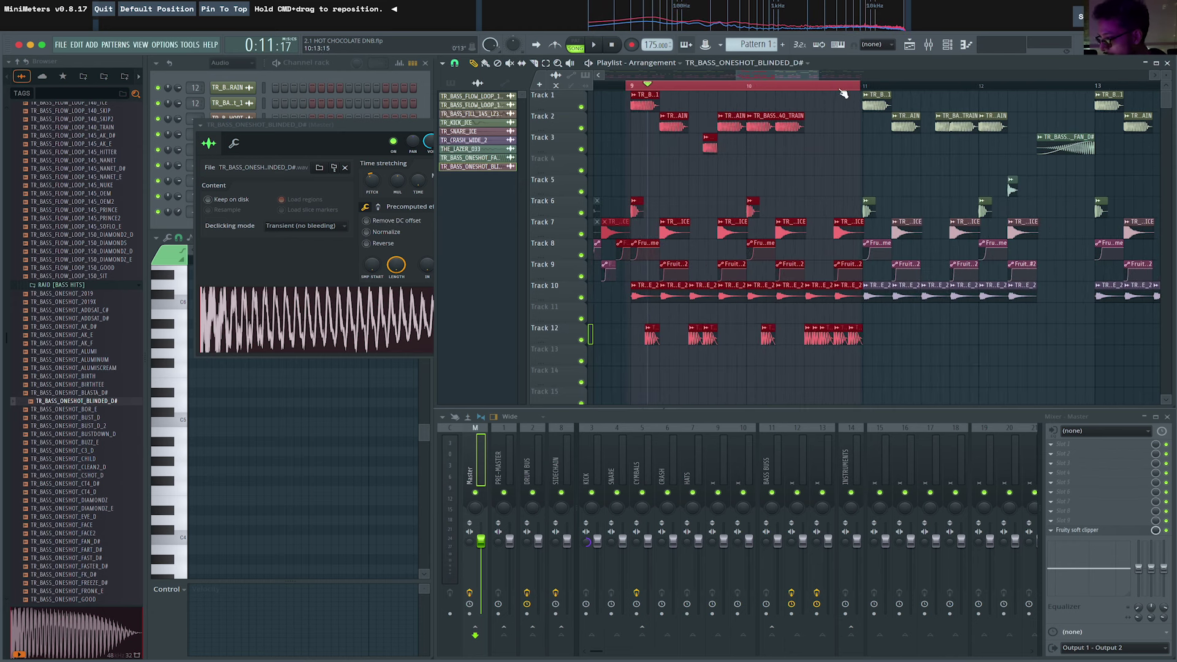
click(454, 63)
click(467, 223)
drag(865, 87, 721, 95)
drag(986, 331, 659, 334)
key(ctrl+b)
key(space)
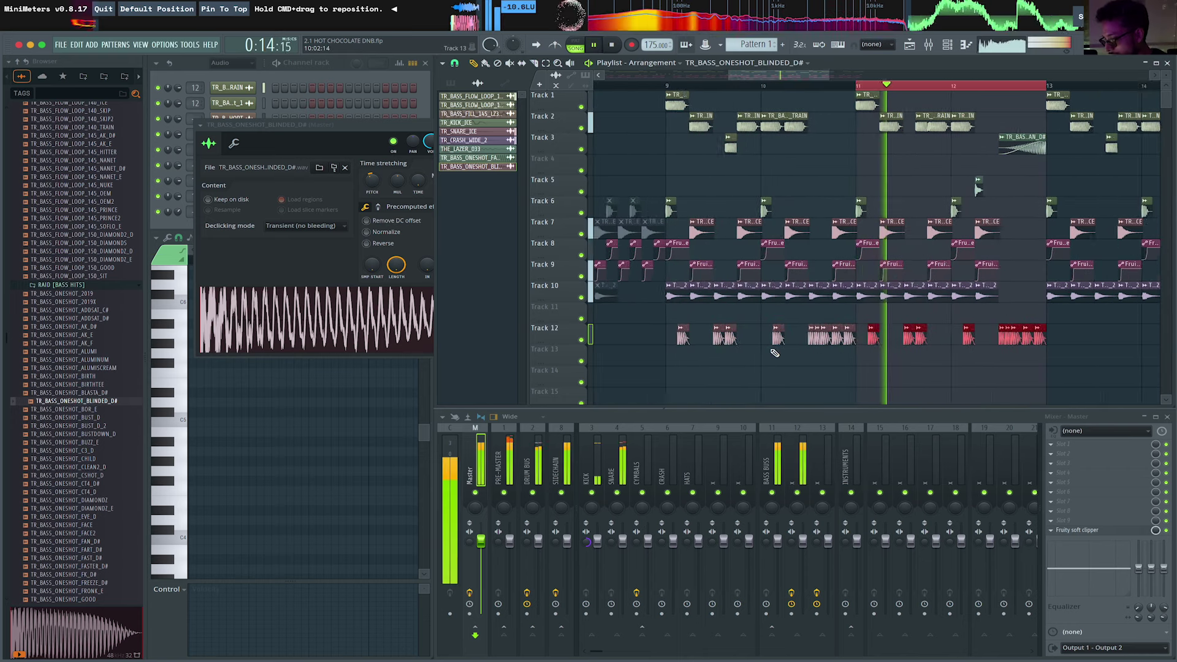
Delete the Track 12 one-shot clips in the second half of bar 12, beneath the reversed bass transition.
scroll(928, 339, down, 4)
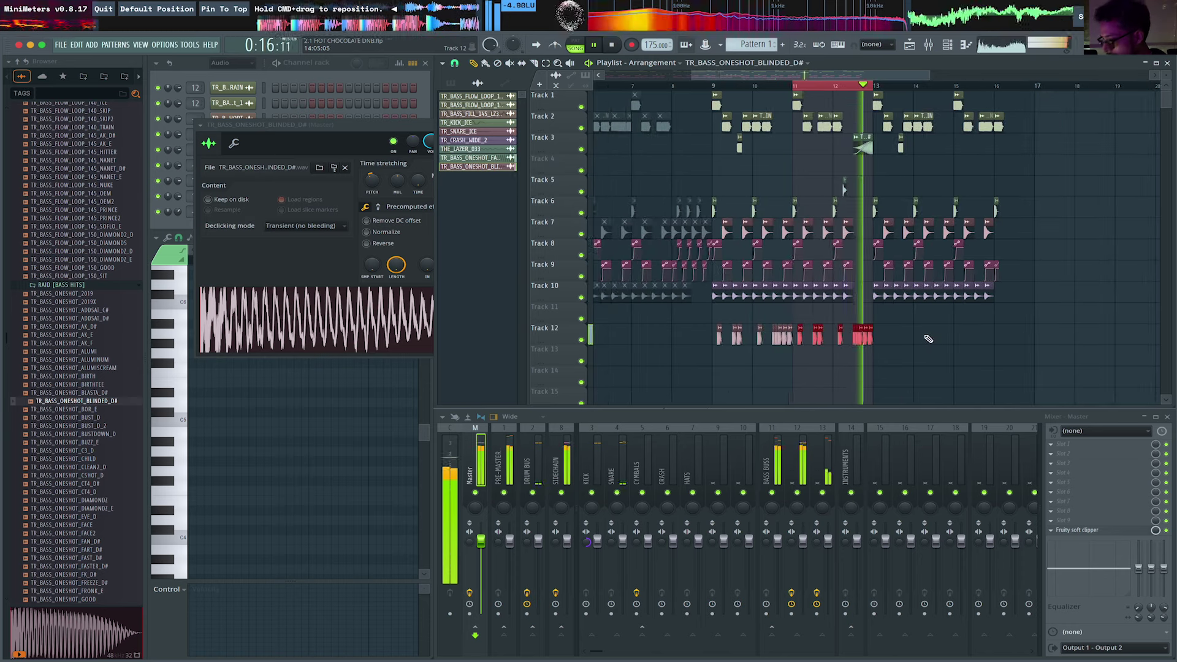
key(Delete)
scroll(1019, 264, up, 1)
Set the playback range to bars 9 through 16 and listen to the Track 12 rhythm against the arrangement.
ctrl+click(1037, 91)
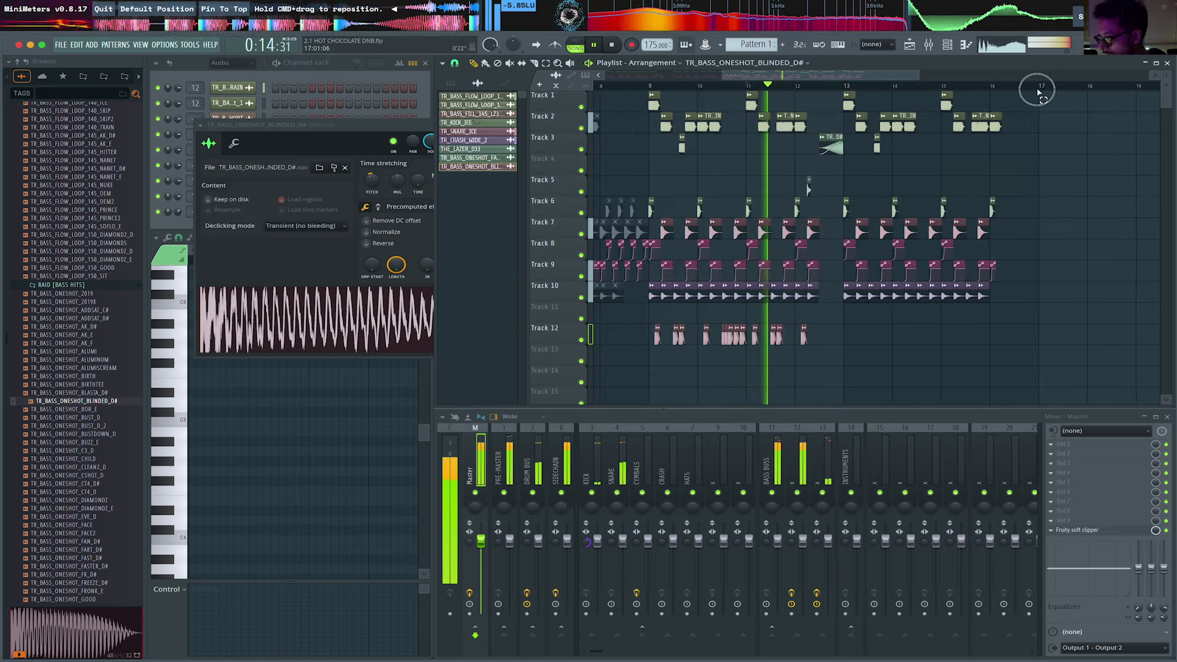
drag(1036, 90, 651, 90)
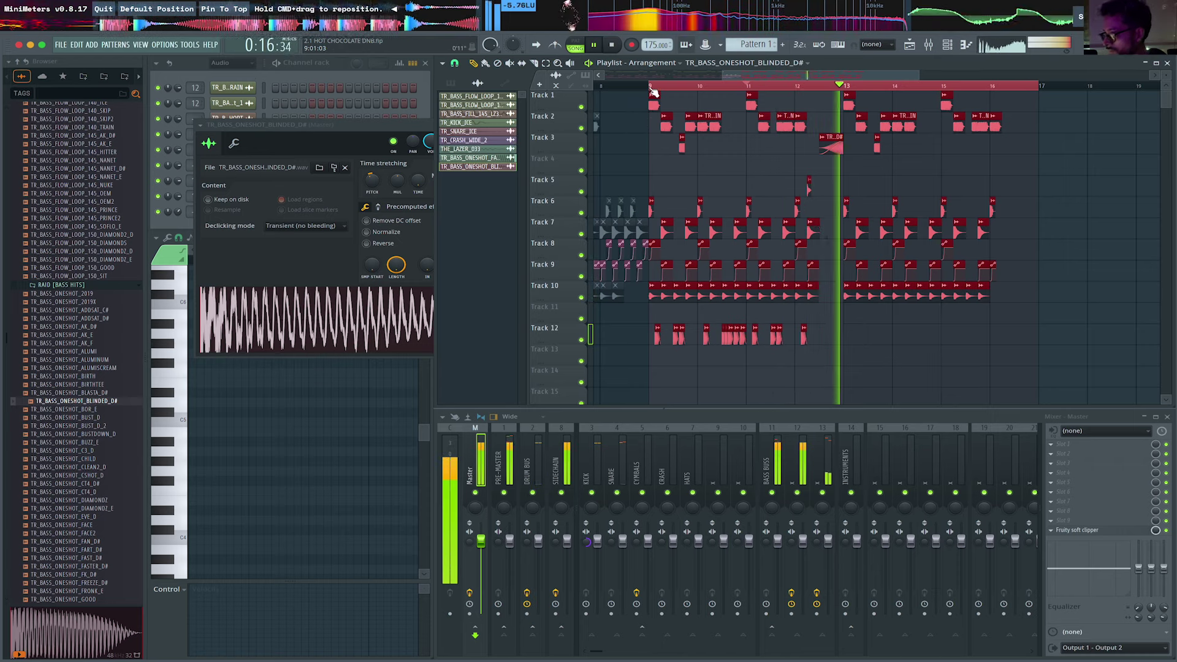
scroll(727, 252, up, 2)
click(844, 325)
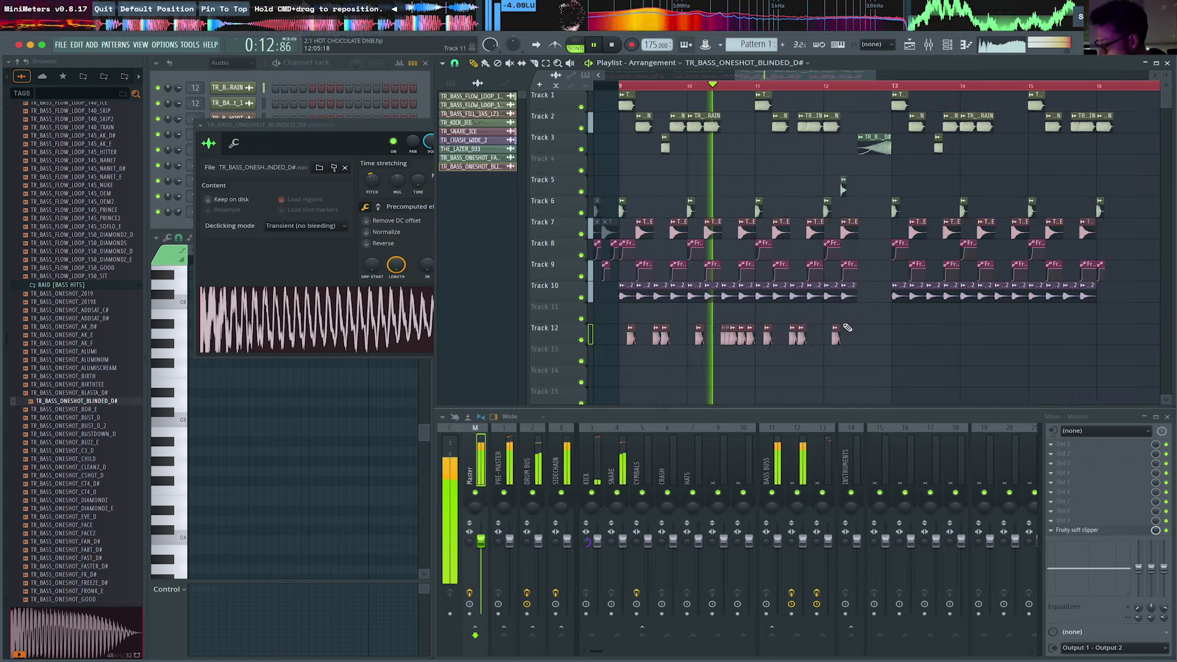
scroll(847, 328, up, 4)
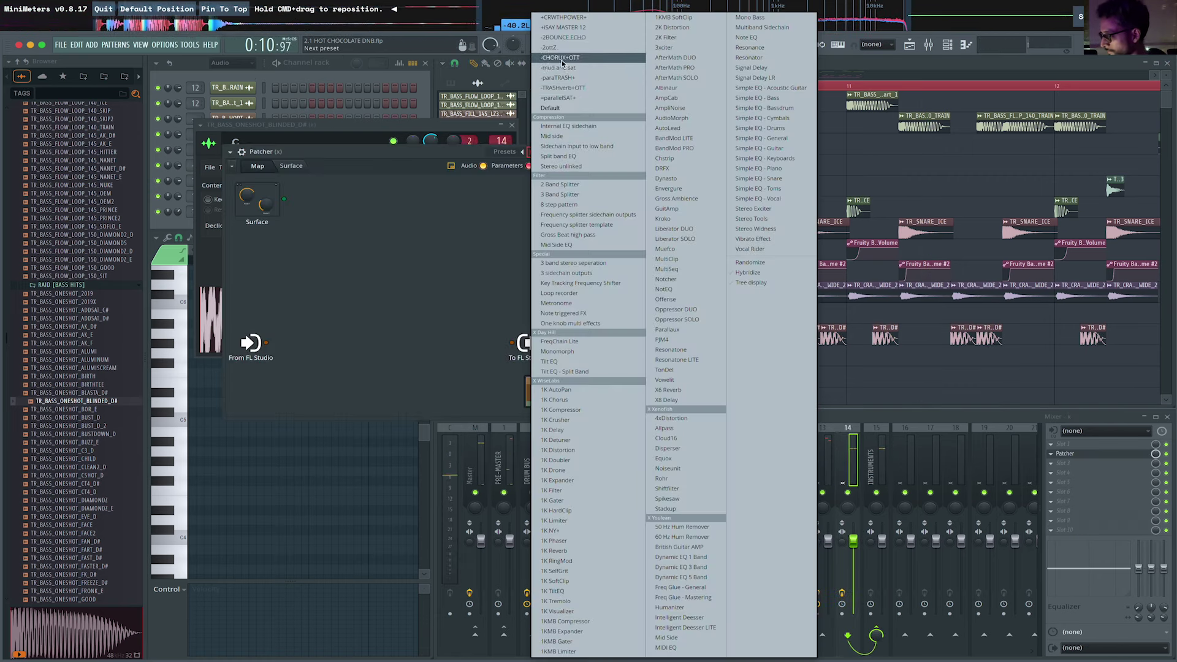
Load the CRWTHPOWER preset in the Patcher on mixer track 14, play it back and close the Patcher window.
click(568, 27)
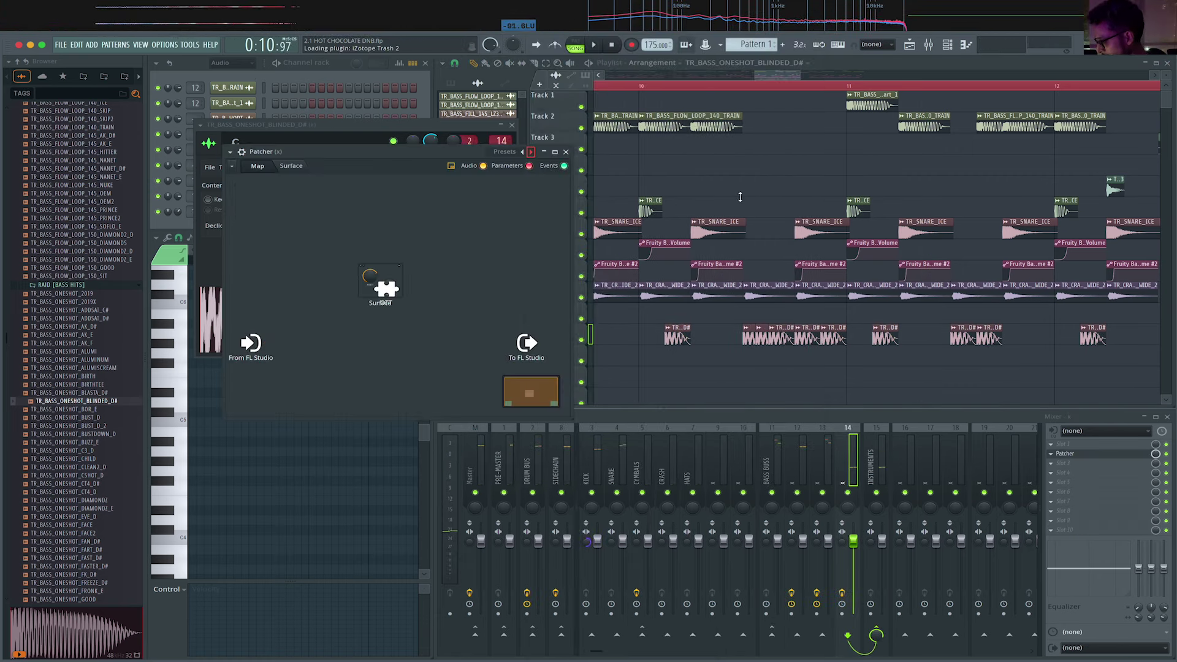
key(space)
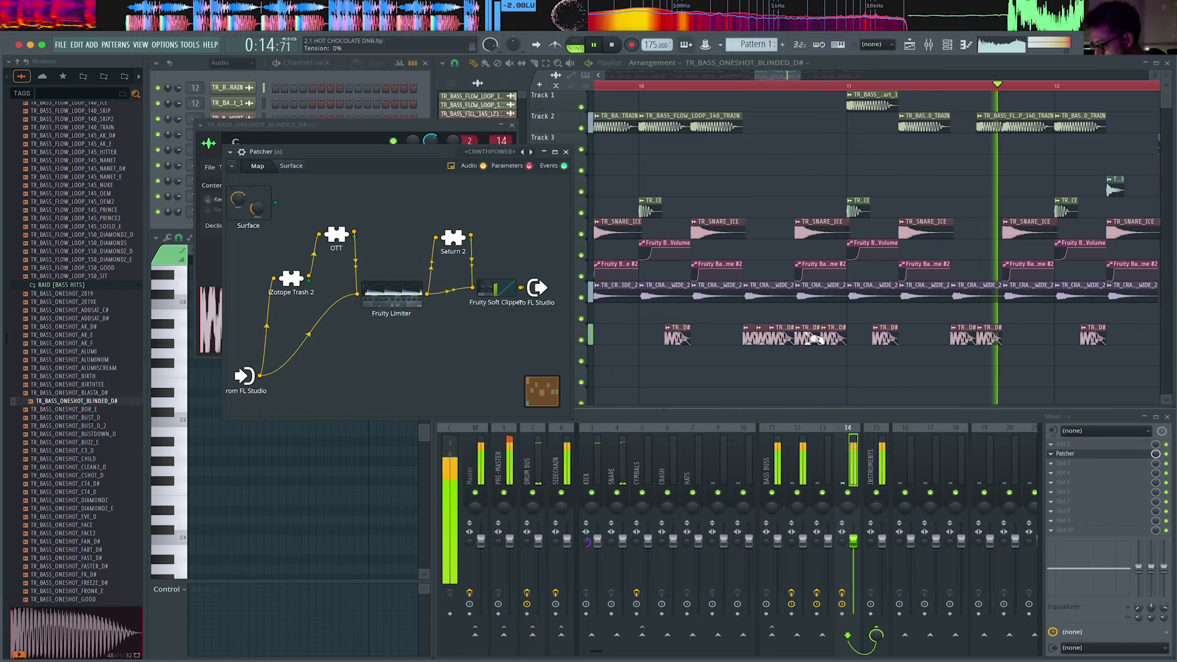
click(565, 152)
key(space)
With the playlist snap set to Step, move the first Track 12 one-shot clip onto bar 9's first snare and mute Track 2.
click(455, 63)
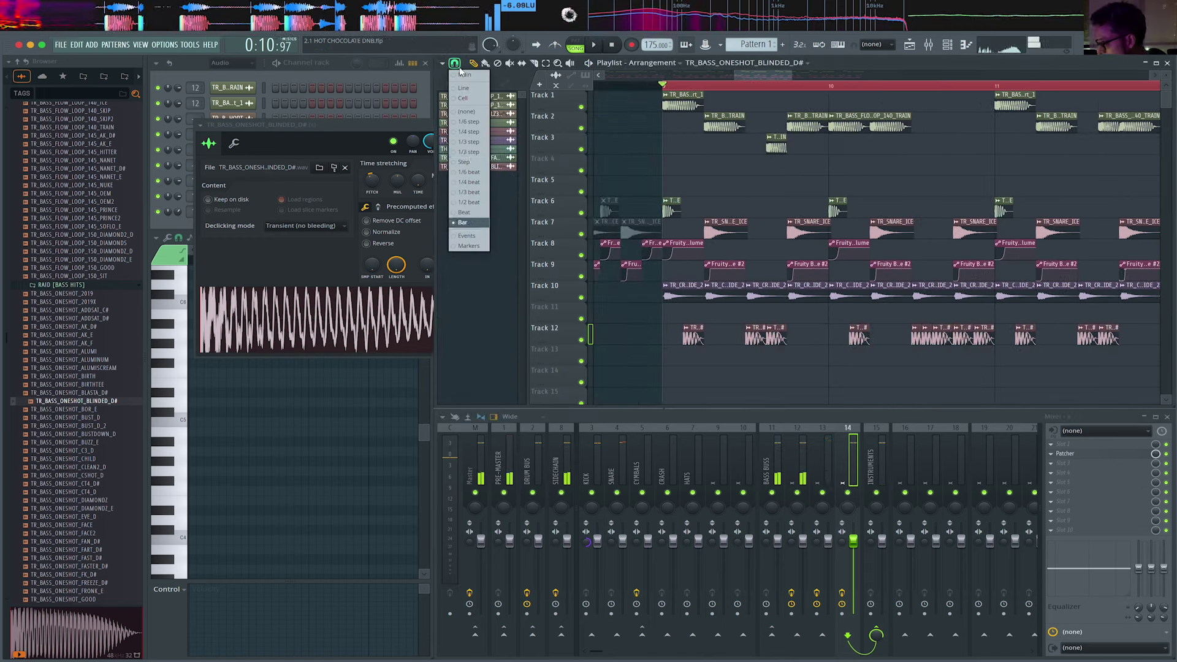
click(471, 162)
scroll(699, 337, up, 1)
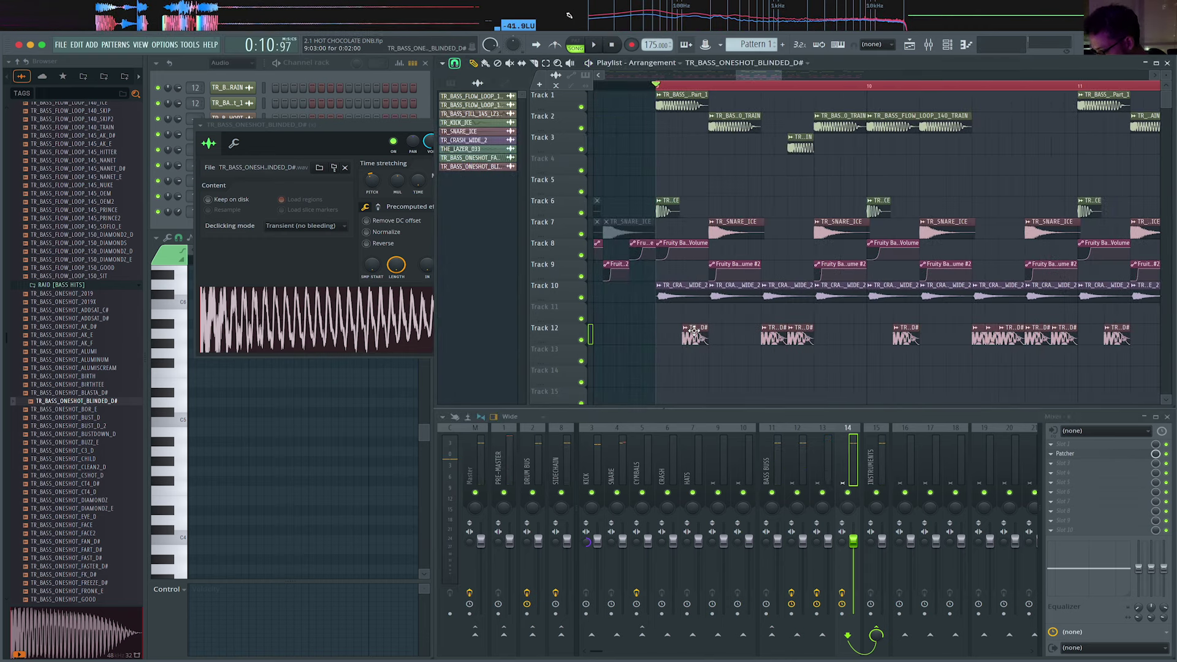
scroll(743, 342, up, 1)
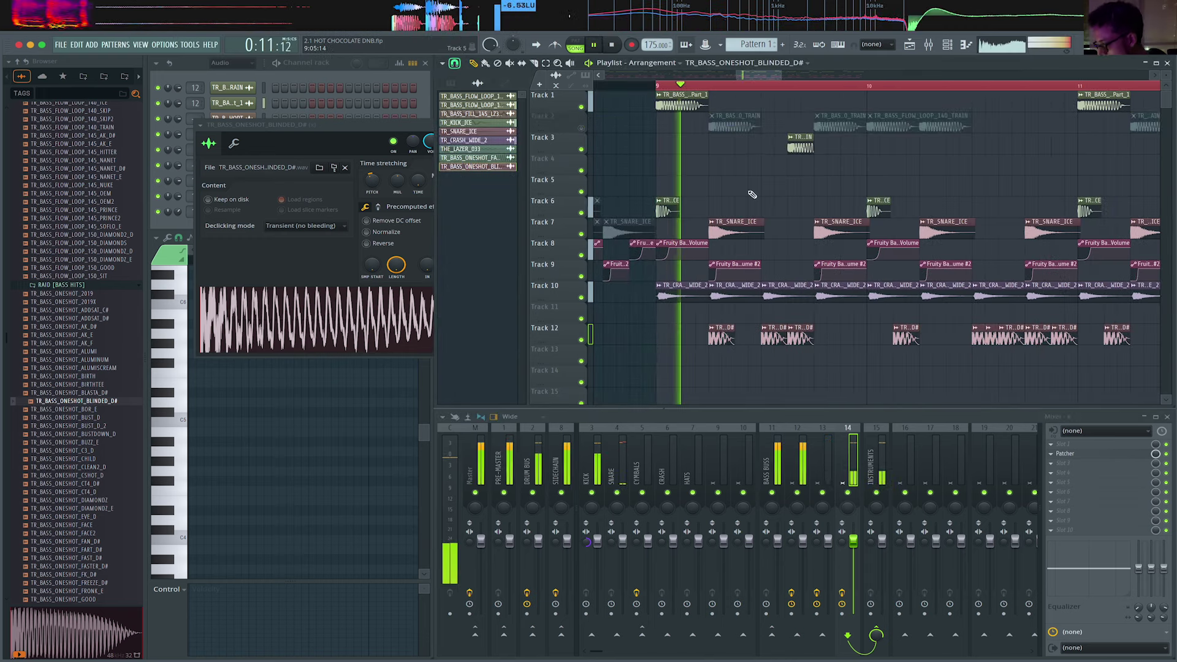
key(space)
click(720, 340)
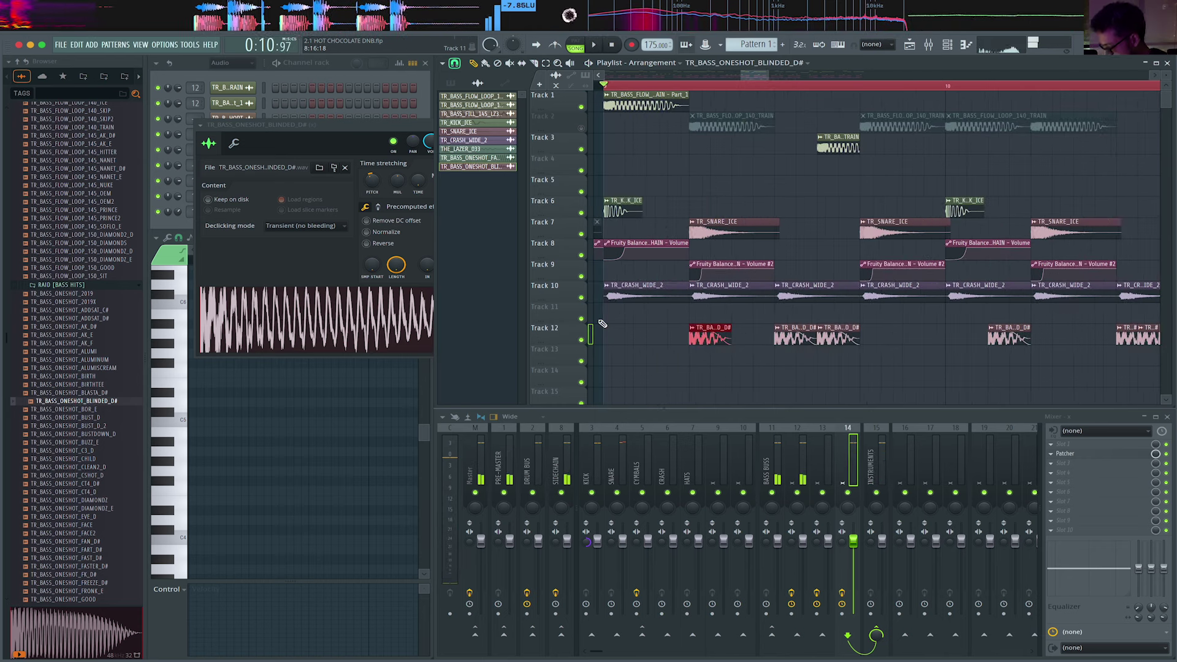
Delete the stray Track 12 clip past bar 16 and fill the one-shot gap after the first snare in bar 9.
scroll(911, 336, down, 2)
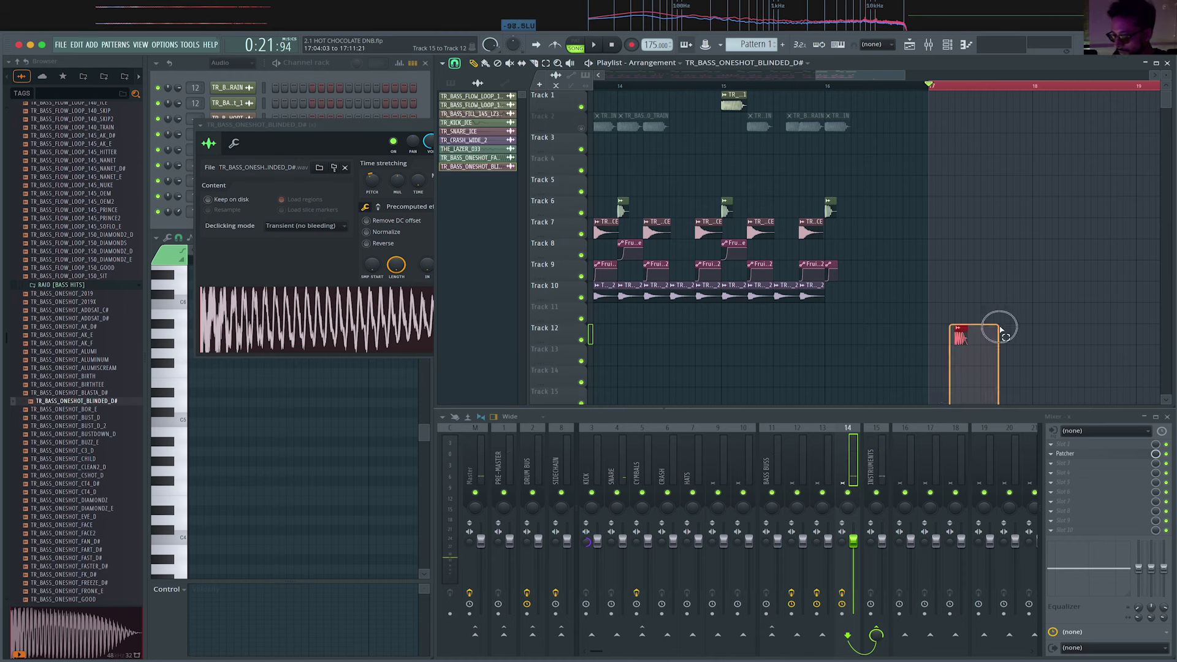
scroll(999, 325, down, 3)
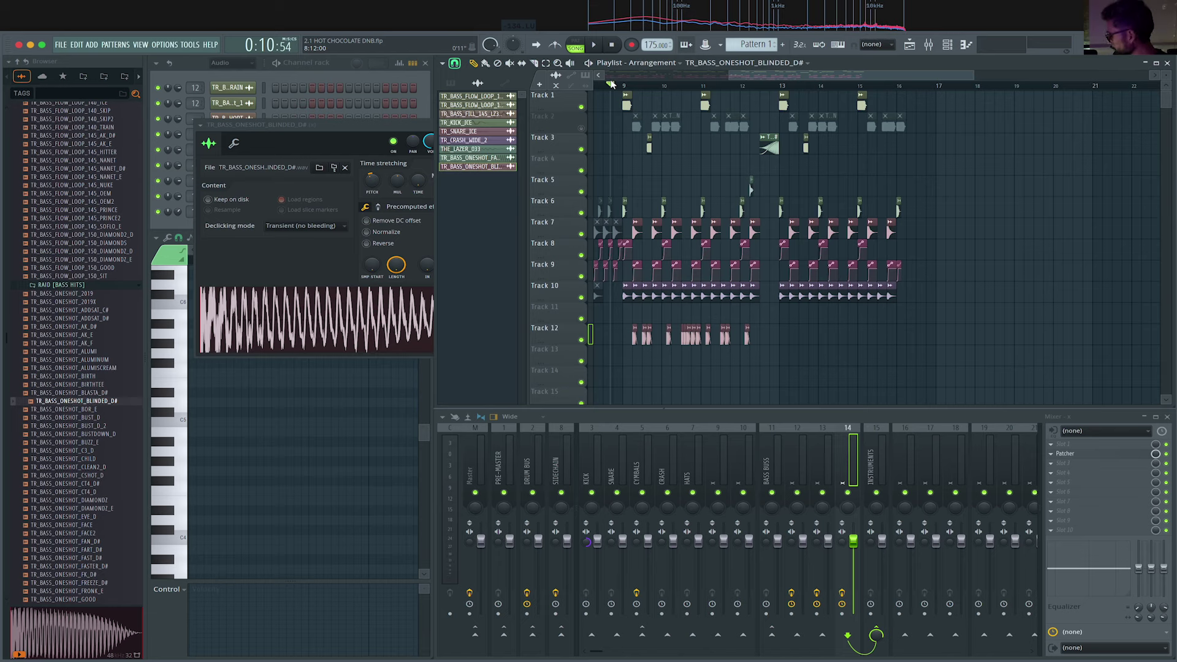
scroll(631, 196, up, 5)
key(space)
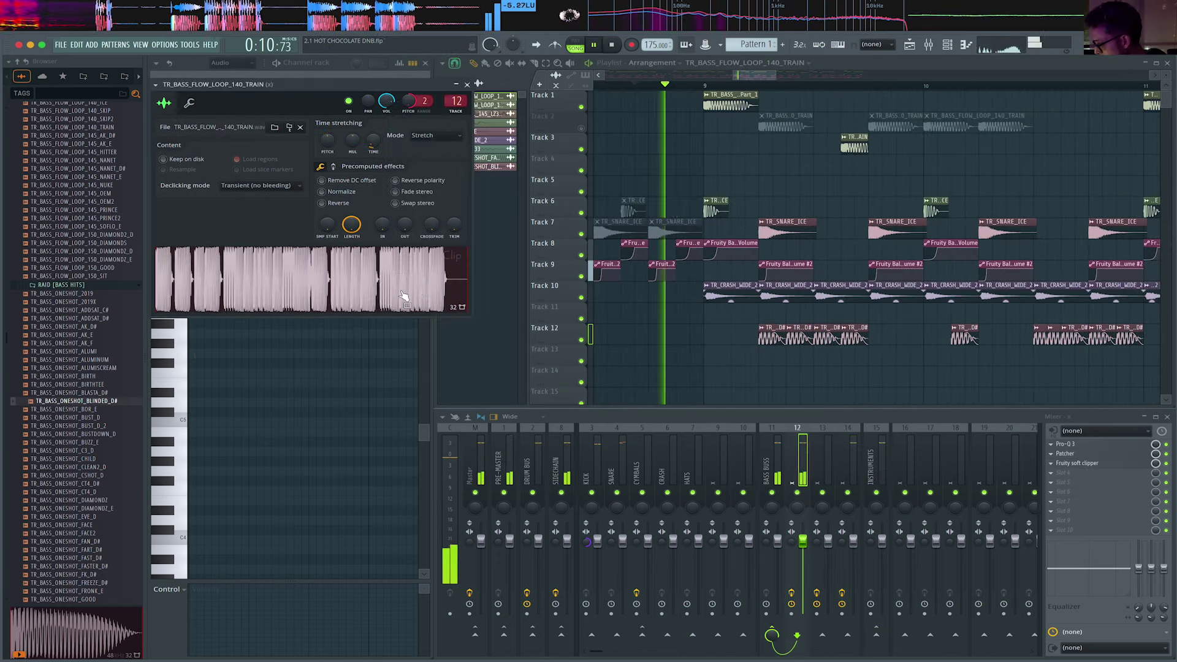
Add a Tuner to mixer track 12 and preview the TR_BASS_FLOW_LOOP_140_TRAIN sample to check its pitch.
key(space)
click(404, 296)
click(1067, 473)
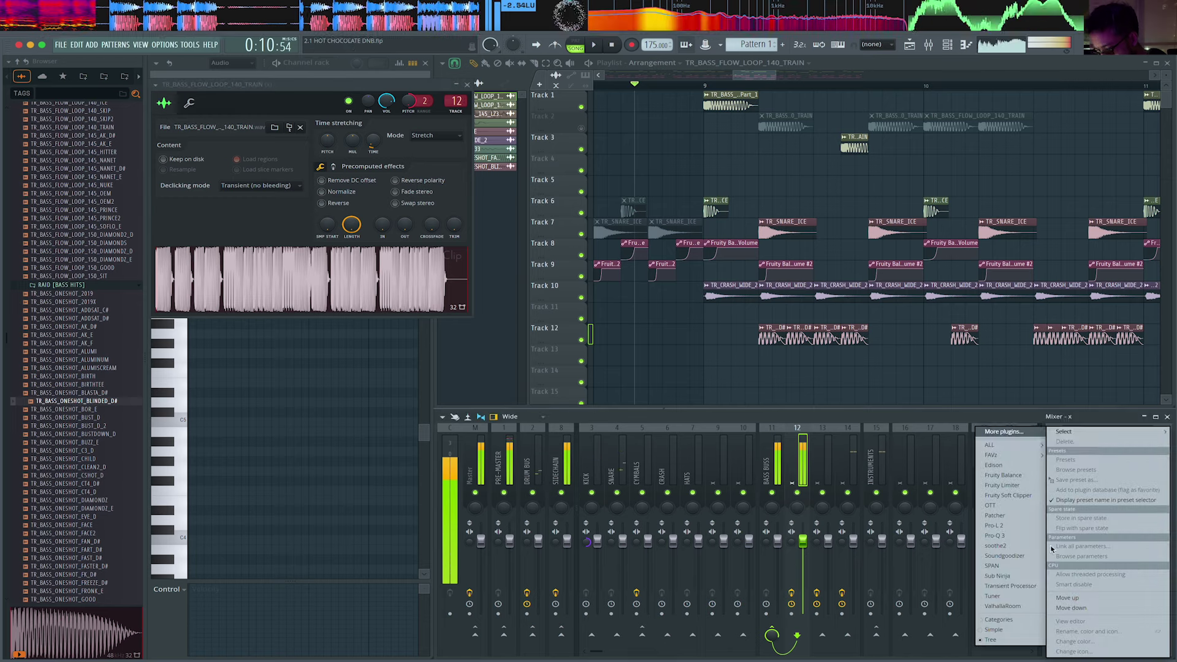
click(1029, 593)
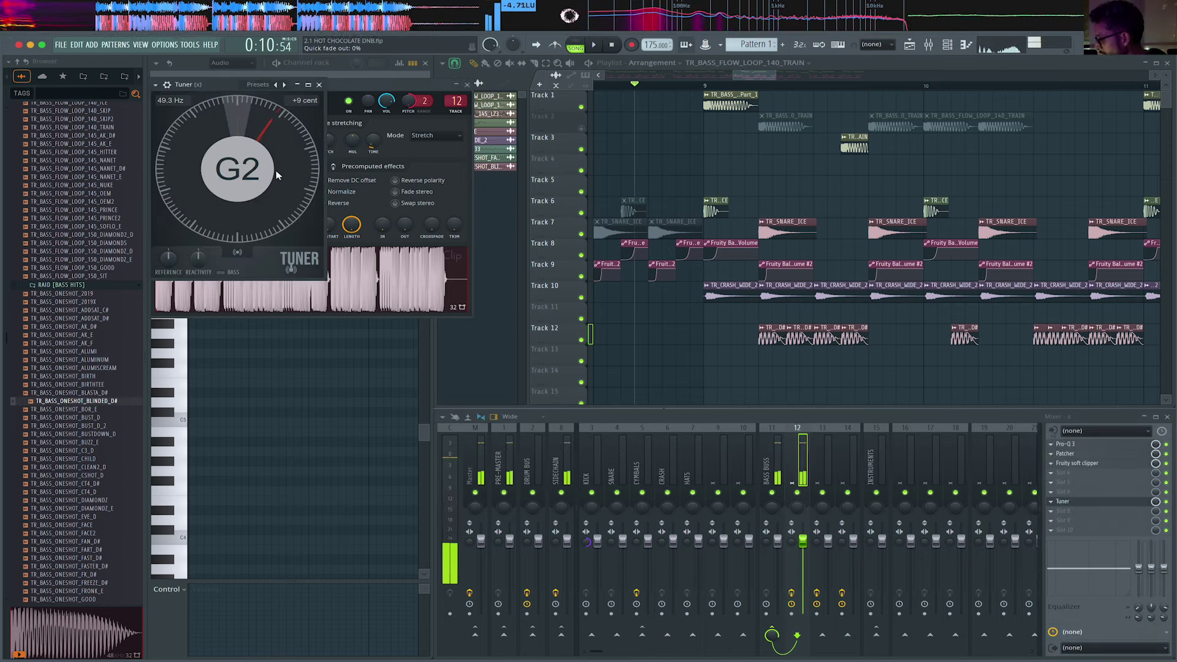
click(388, 288)
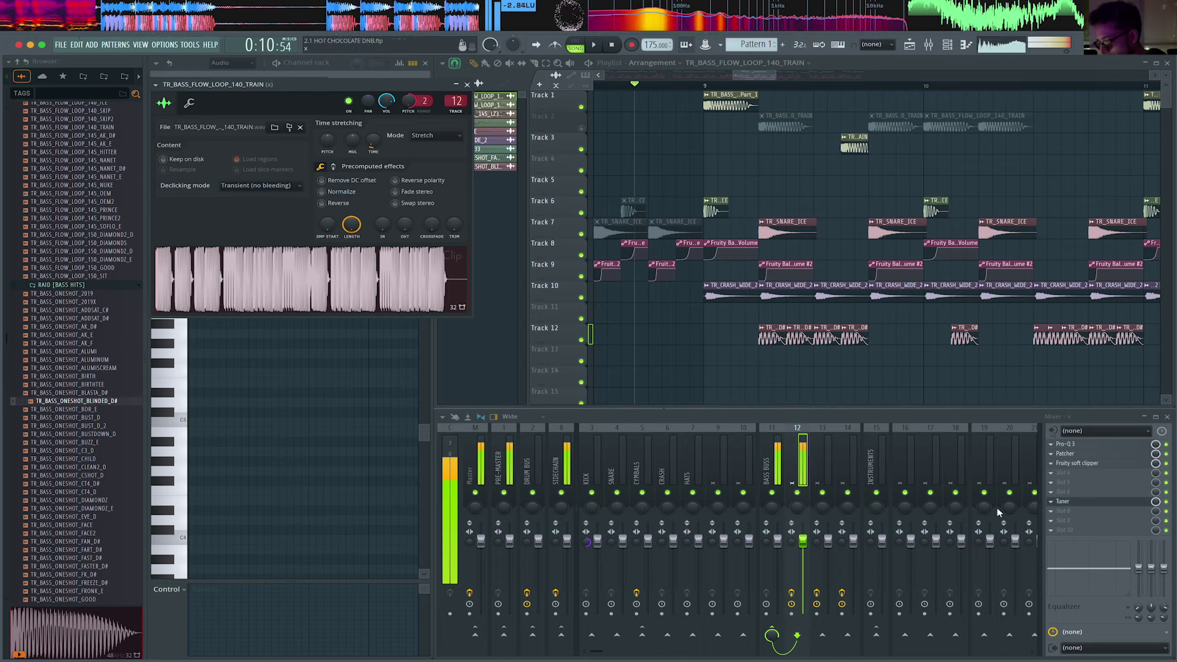
click(1068, 502)
click(323, 87)
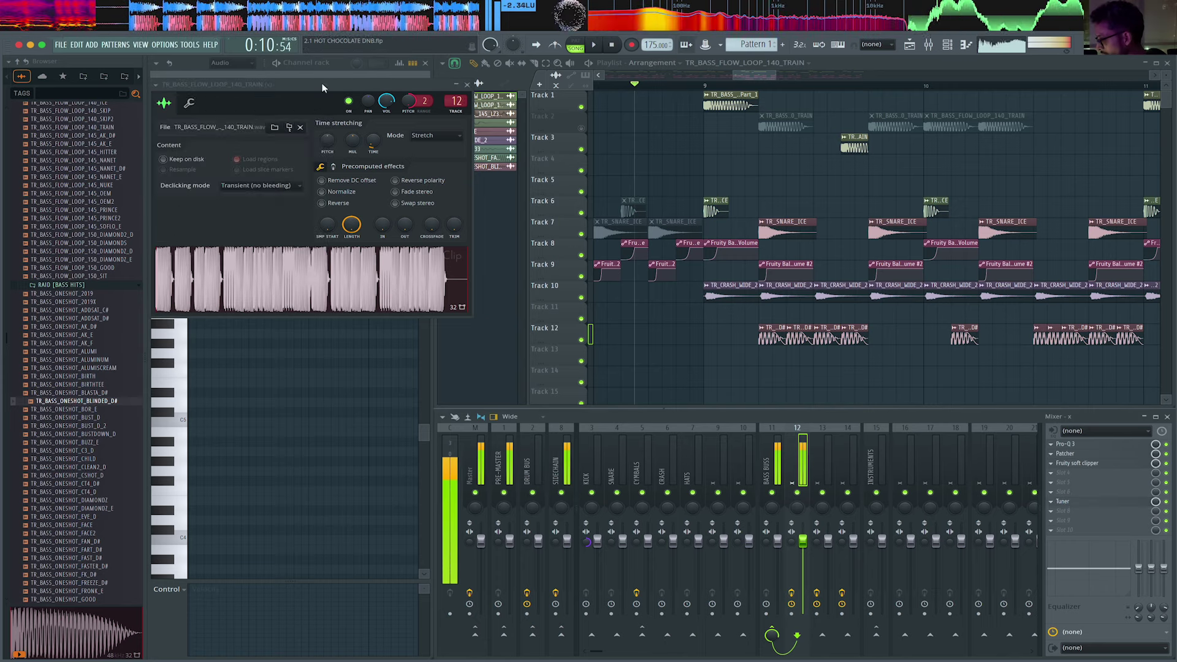
click(449, 87)
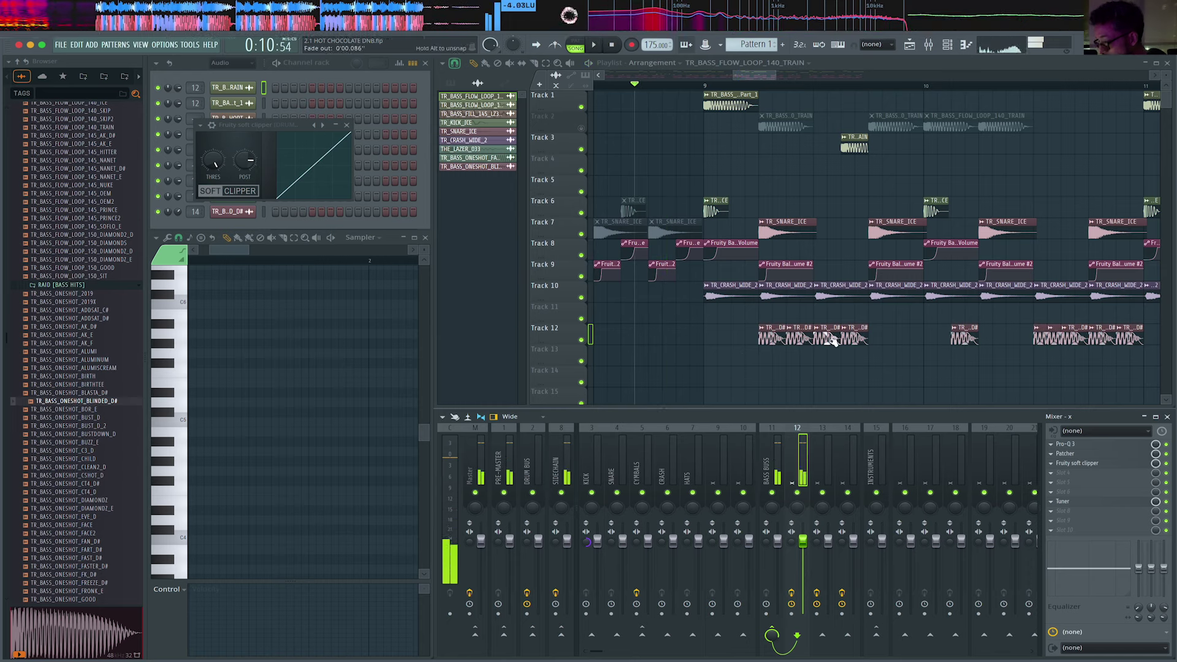
Set the TR_BASS_ONESHOT_BLINDED_D# channel pitch to +200 cents and its time stretching mode to Stretch.
scroll(788, 355, up, 2)
double_click(791, 338)
key(space)
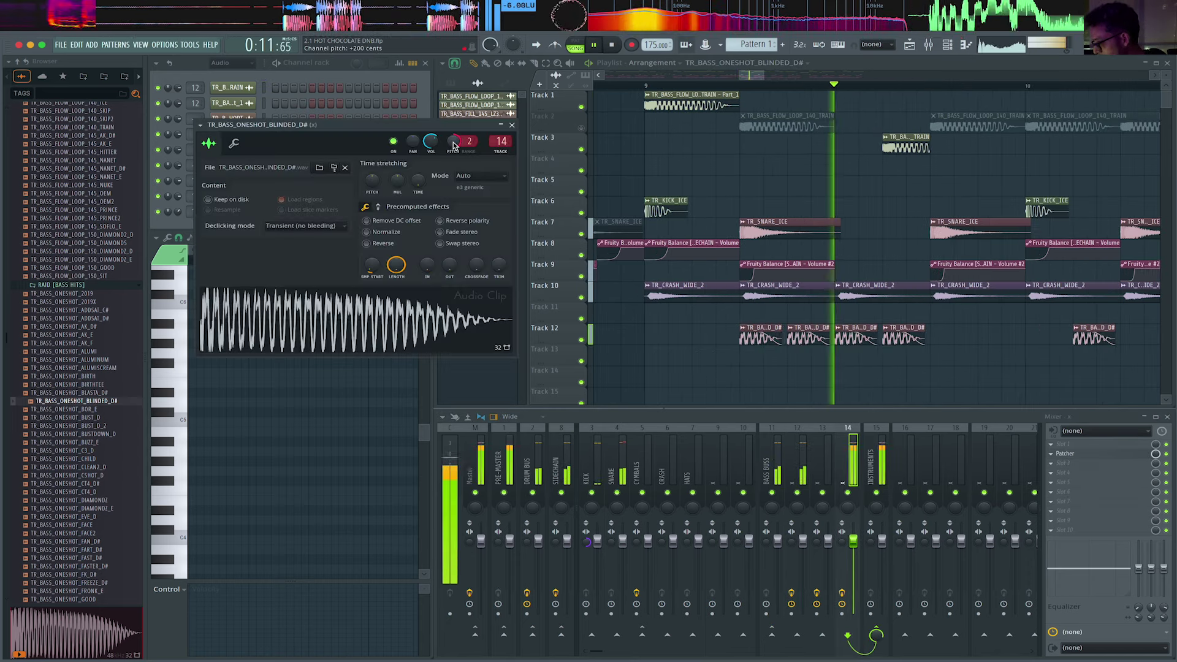
click(480, 176)
click(508, 226)
Extend the Track 12 one-shot run in bar 9 to six clips and mute the Track 3 fill clip in that bar.
scroll(741, 392, down, 2)
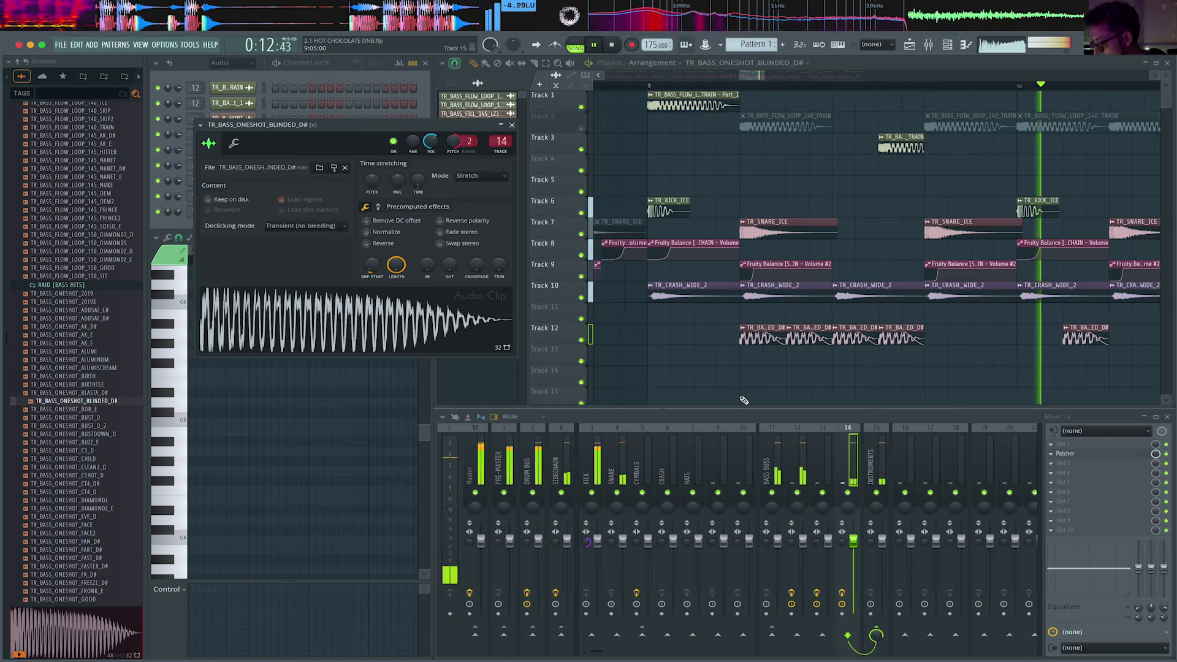
scroll(864, 364, down, 1)
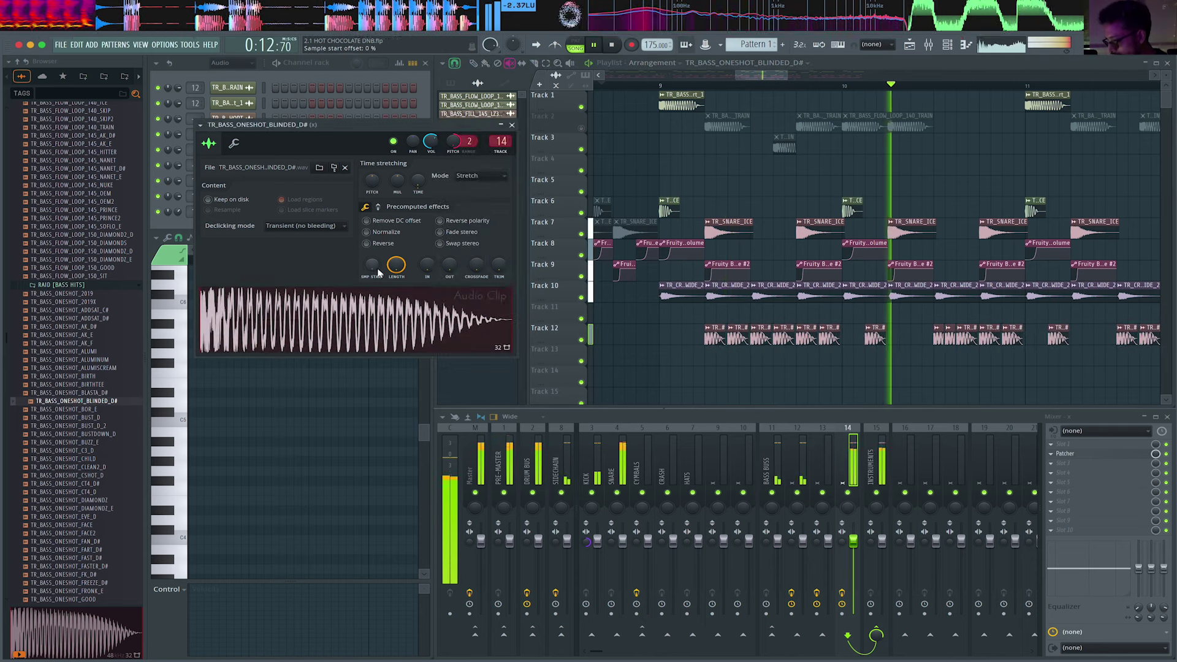
key(space)
Select the six one-shot clips in bar 9, route mixer track 14 to the BASS BUSS and play the section back.
scroll(842, 348, up, 1)
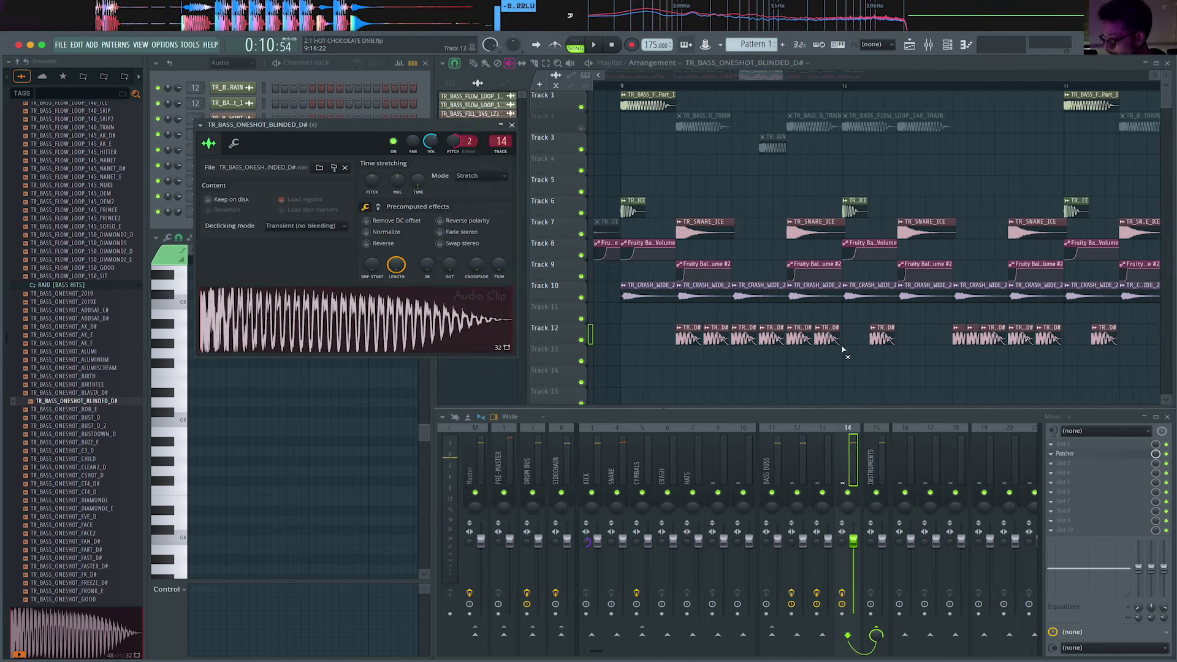
click(482, 56)
drag(851, 363, 707, 331)
scroll(708, 332, up, 1)
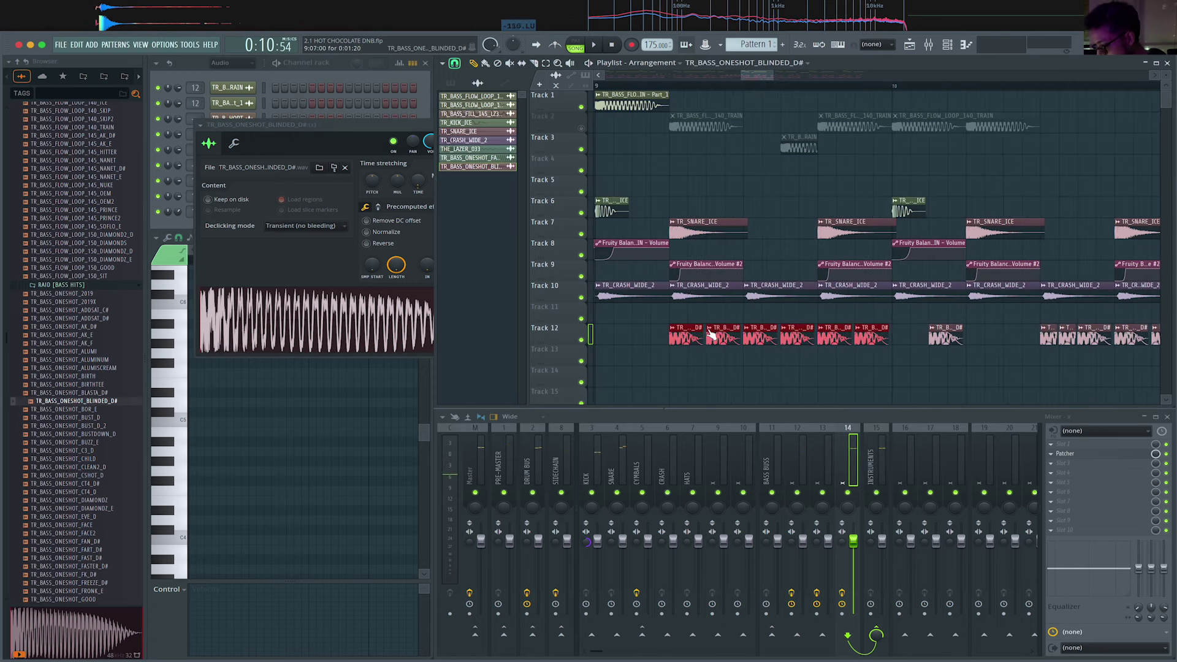
scroll(701, 329, down, 5)
key(space)
scroll(796, 359, up, 2)
scroll(766, 342, down, 2)
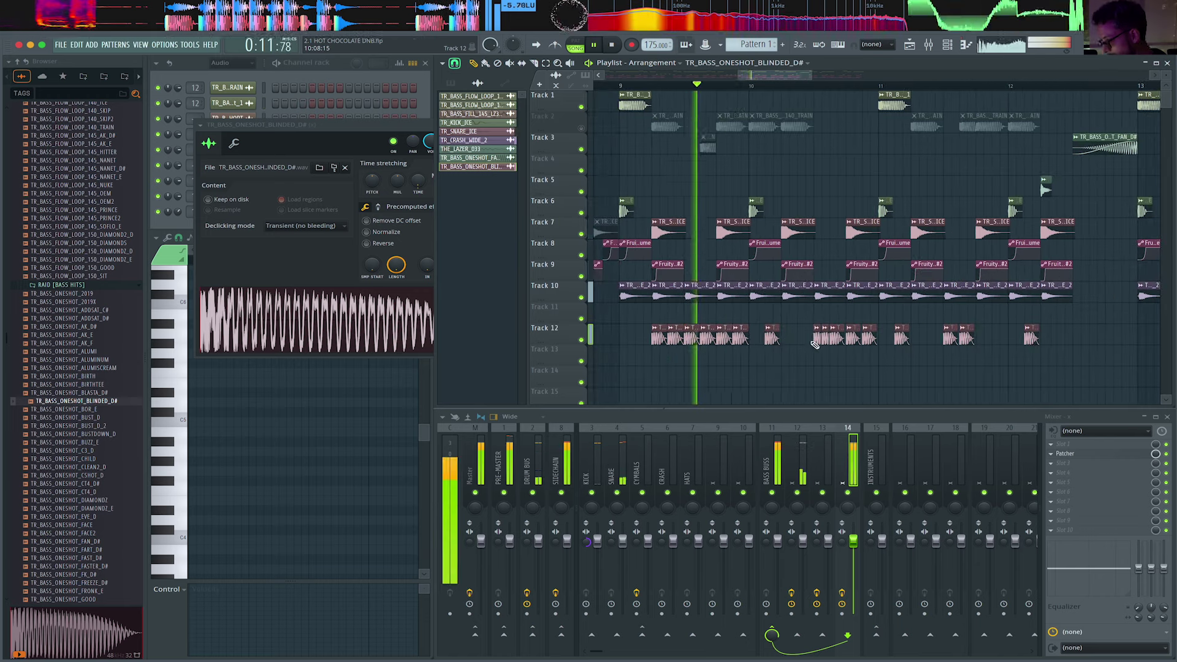
Audition the bass one-shot samples following TR_BASS_ONESHOT_BLINDED_D# in the sample library.
click(117, 417)
click(116, 426)
key(Down)
key(Down)
key(Down)
key(Down)
key(Down)
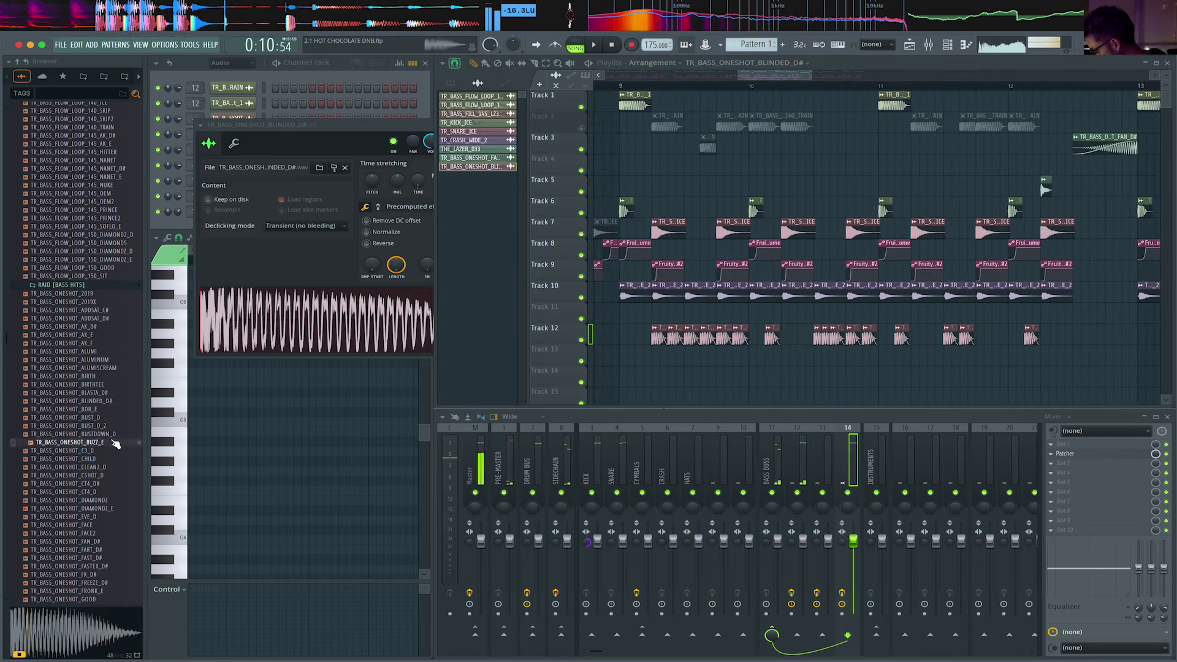
key(Up)
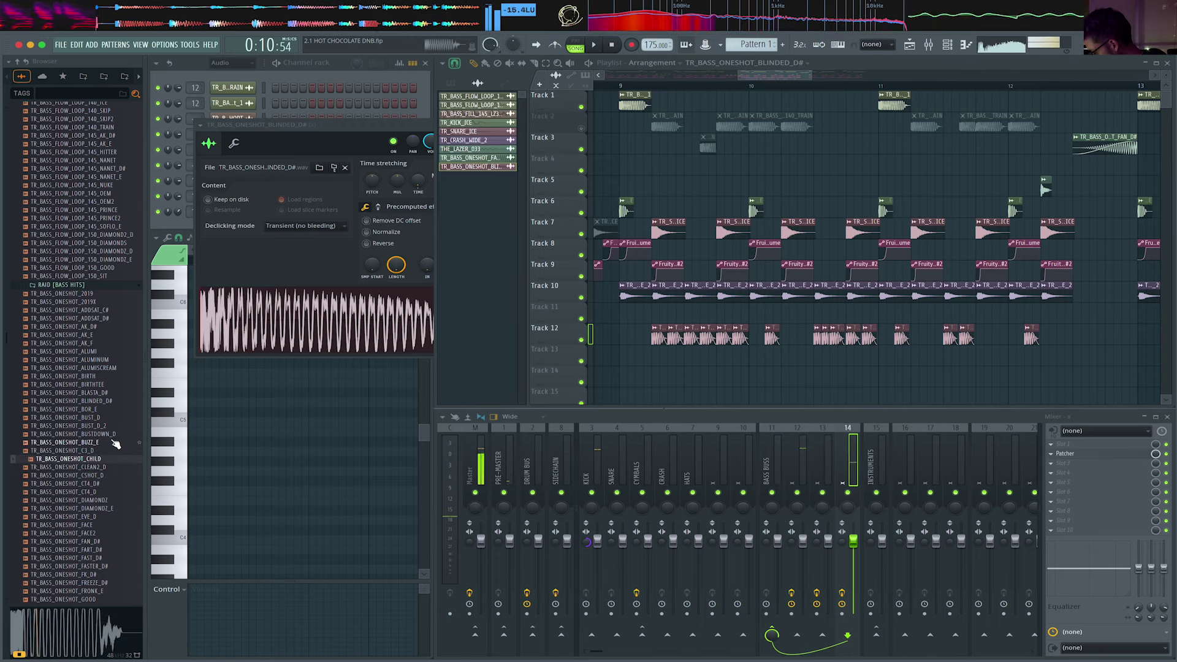
Try TR_BASS_ONESHOT_CHILD as the replacement sample for the Track 12 one-shots and play it in the arrangement.
drag(375, 286, 373, 295)
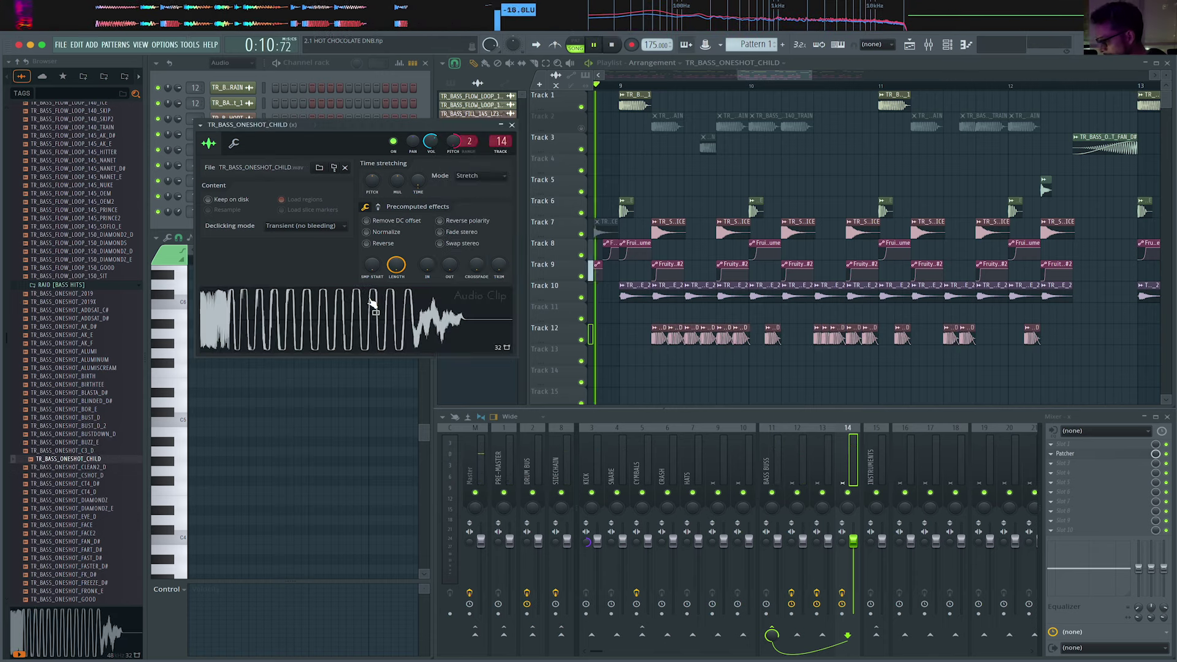
key(space)
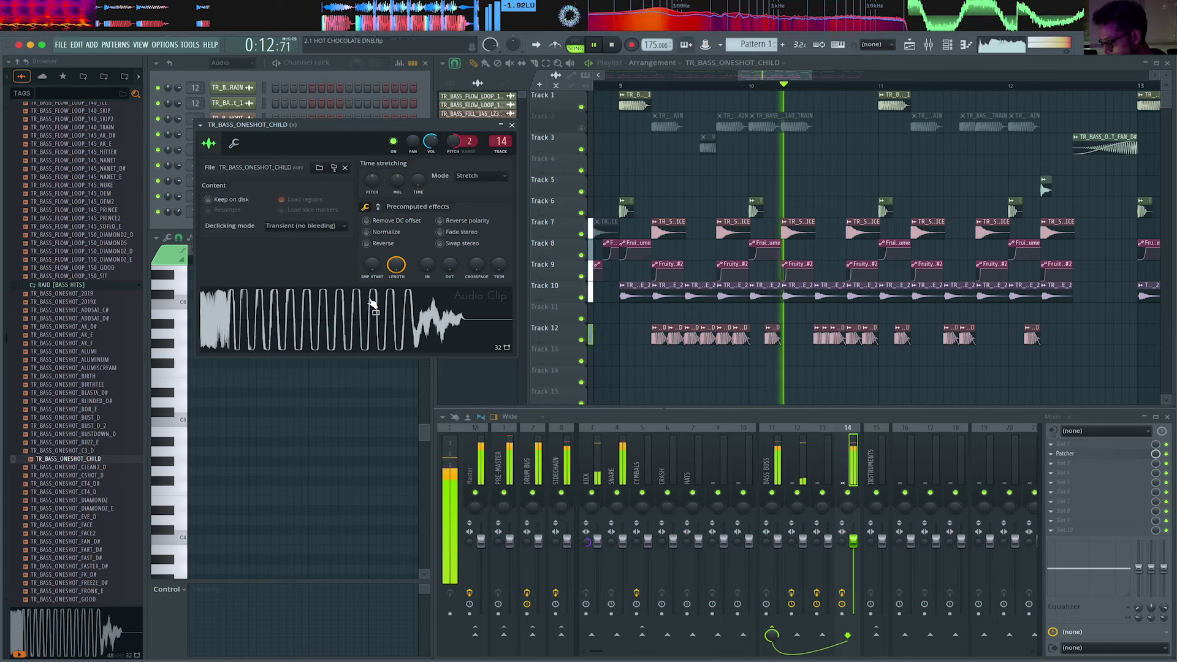
key(space)
Audition more bass one-shots, swap the Track 12 sample for TR_BASS_ONESHOT_FREEZE_D# and listen to it in the arrangement.
click(70, 508)
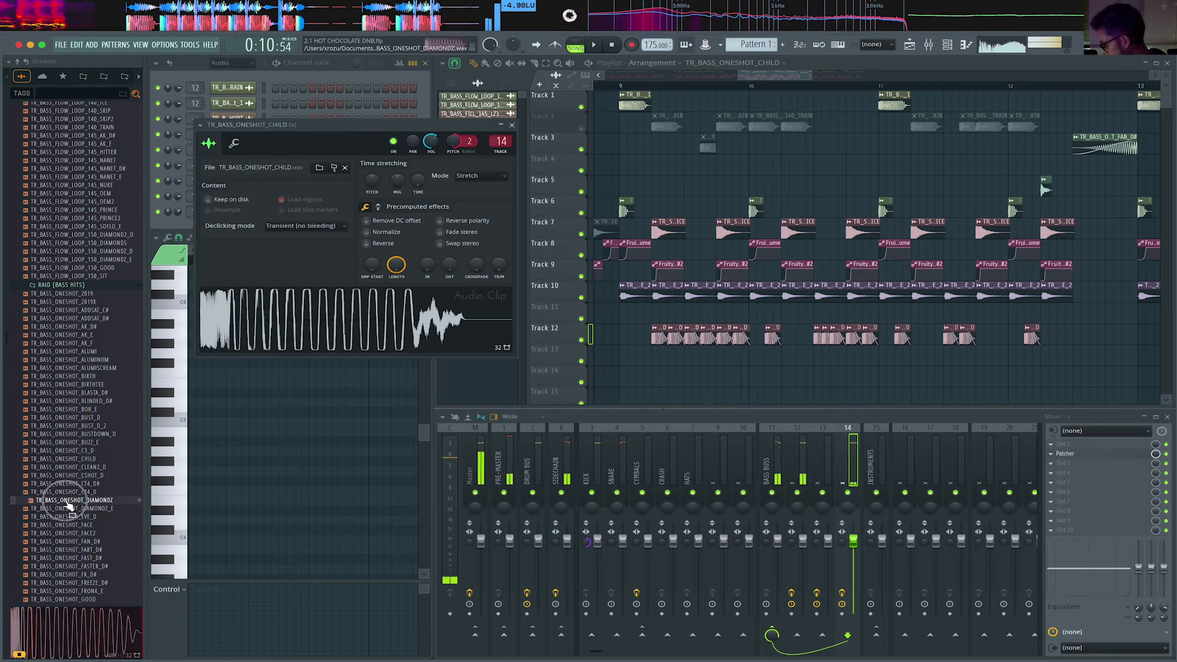
scroll(75, 511, down, 2)
click(76, 512)
click(82, 528)
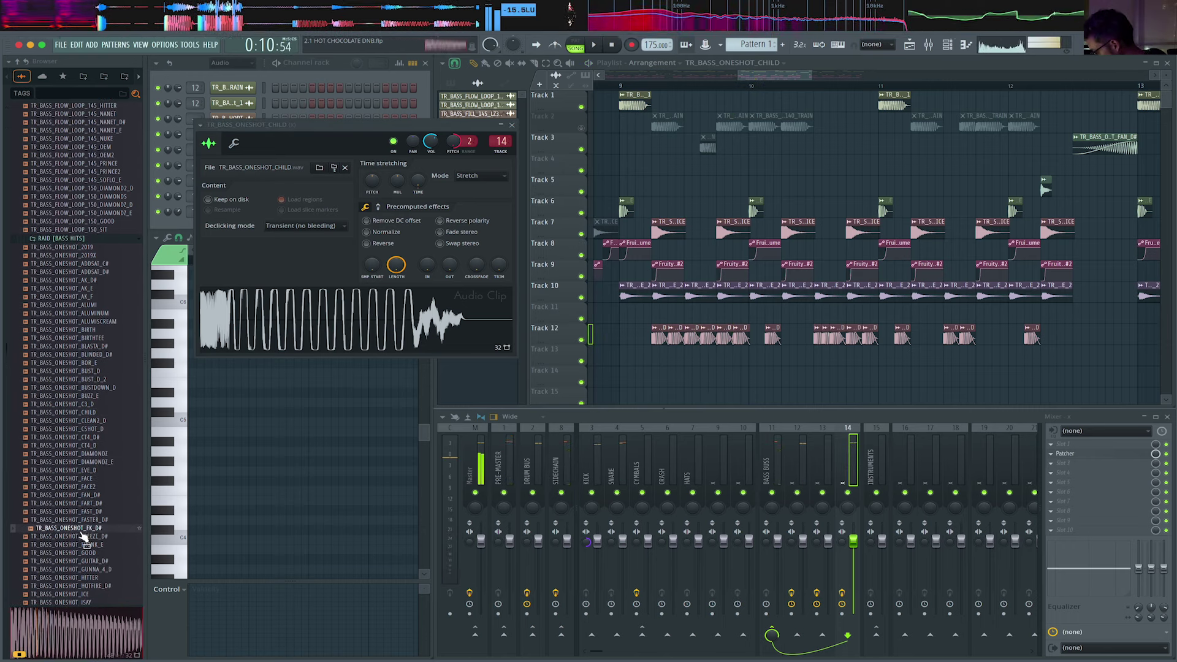
click(81, 536)
drag(81, 536, 664, 339)
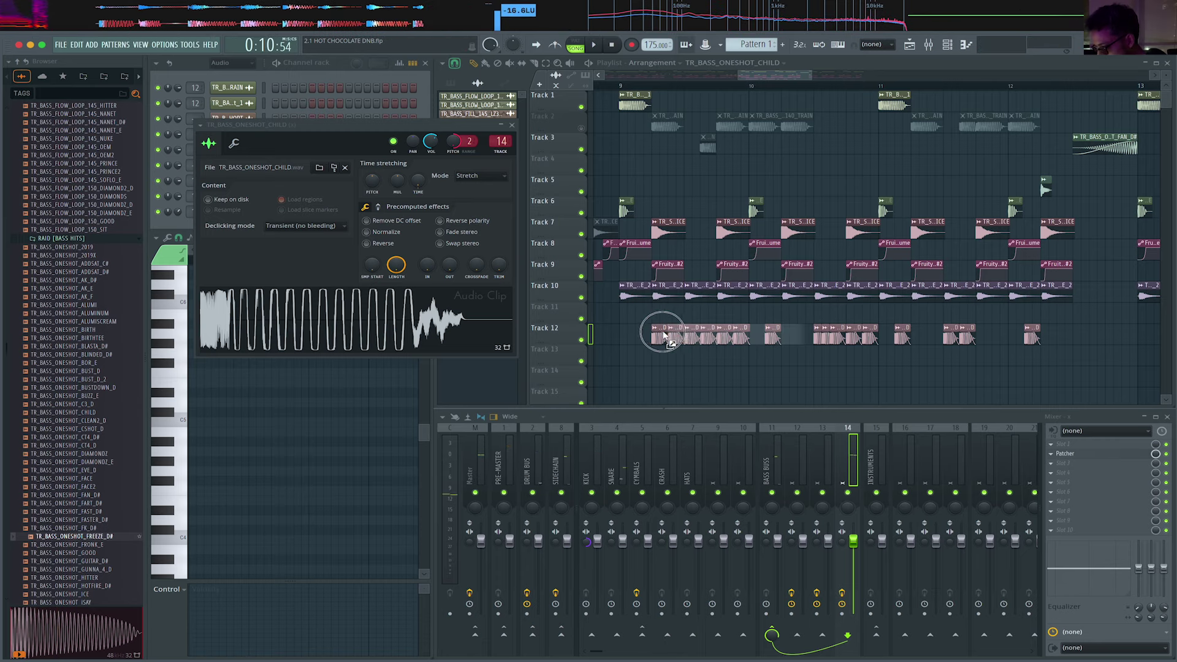
scroll(665, 339, up, 4)
key(space)
key(space)
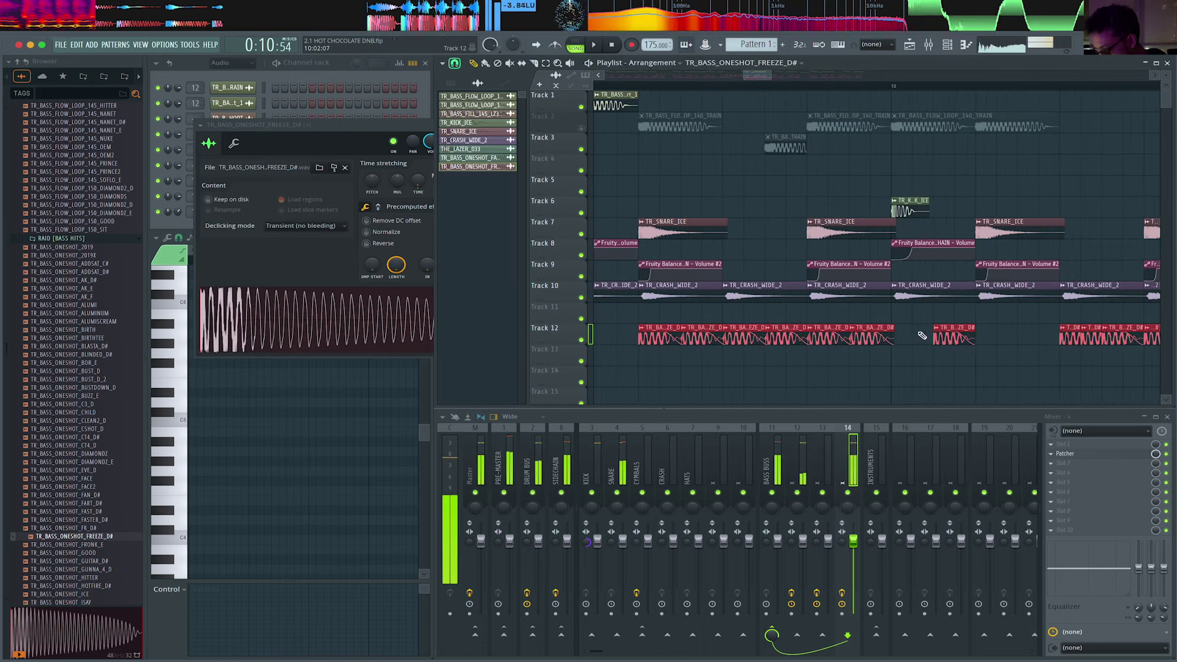
key(space)
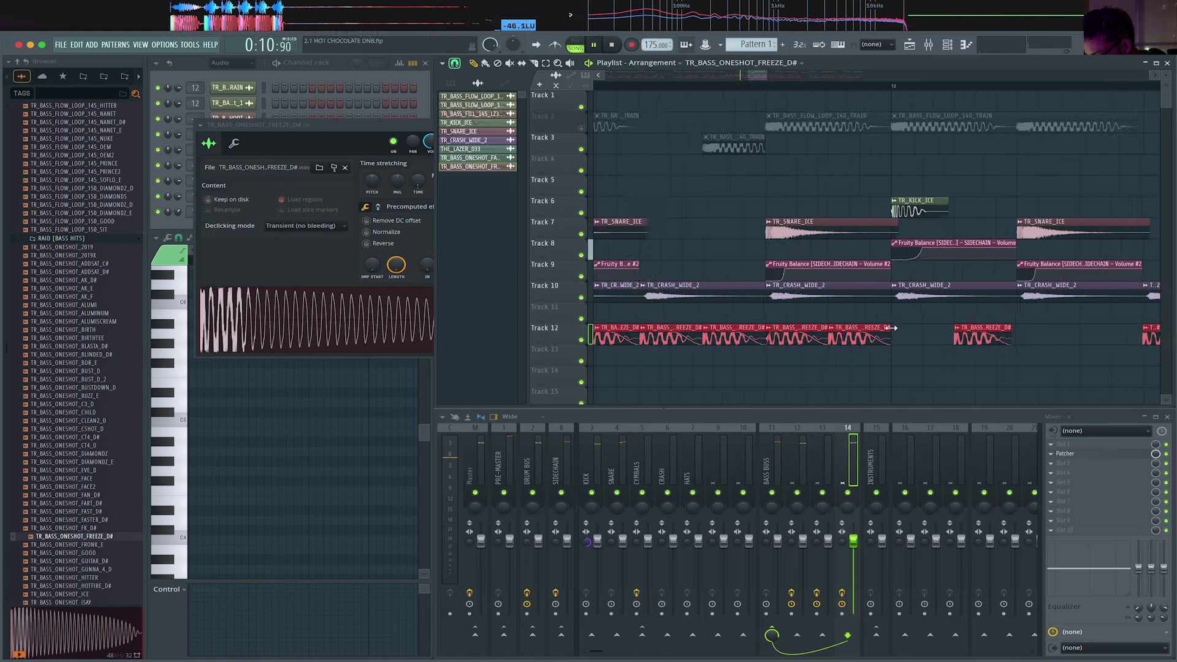
scroll(891, 327, down, 4)
key(space)
key(space)
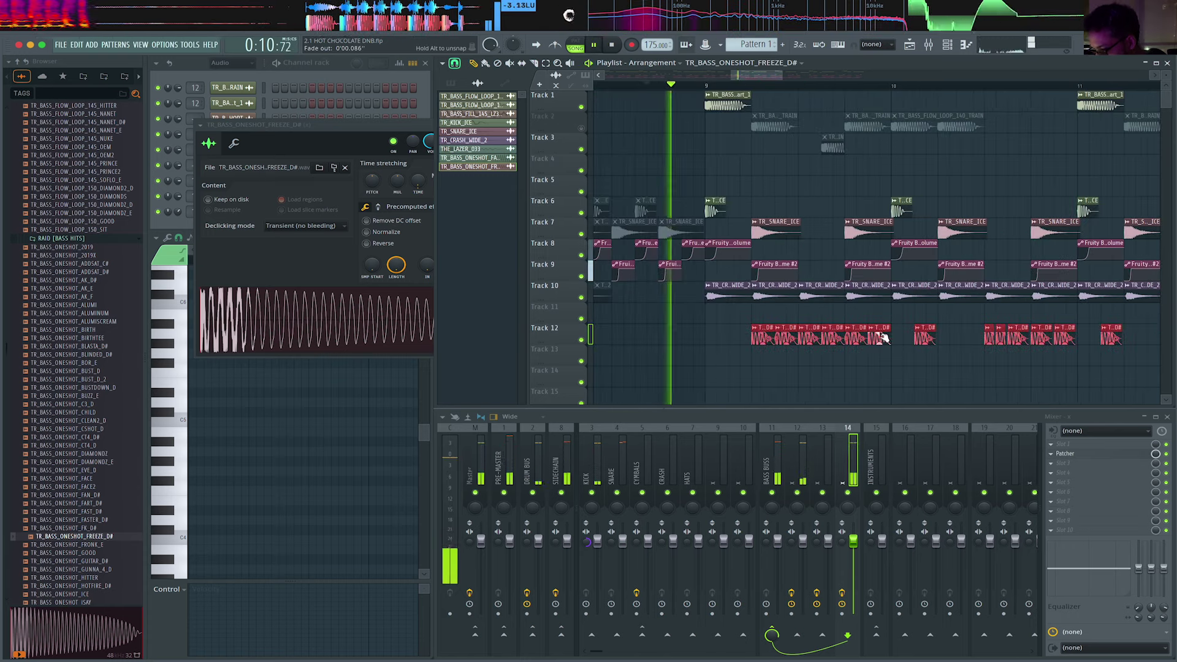
Adjust the time-stretch time of the TR_BASS_ONESHOT_FREEZE_D# channel and play the rhythm back.
double_click(884, 327)
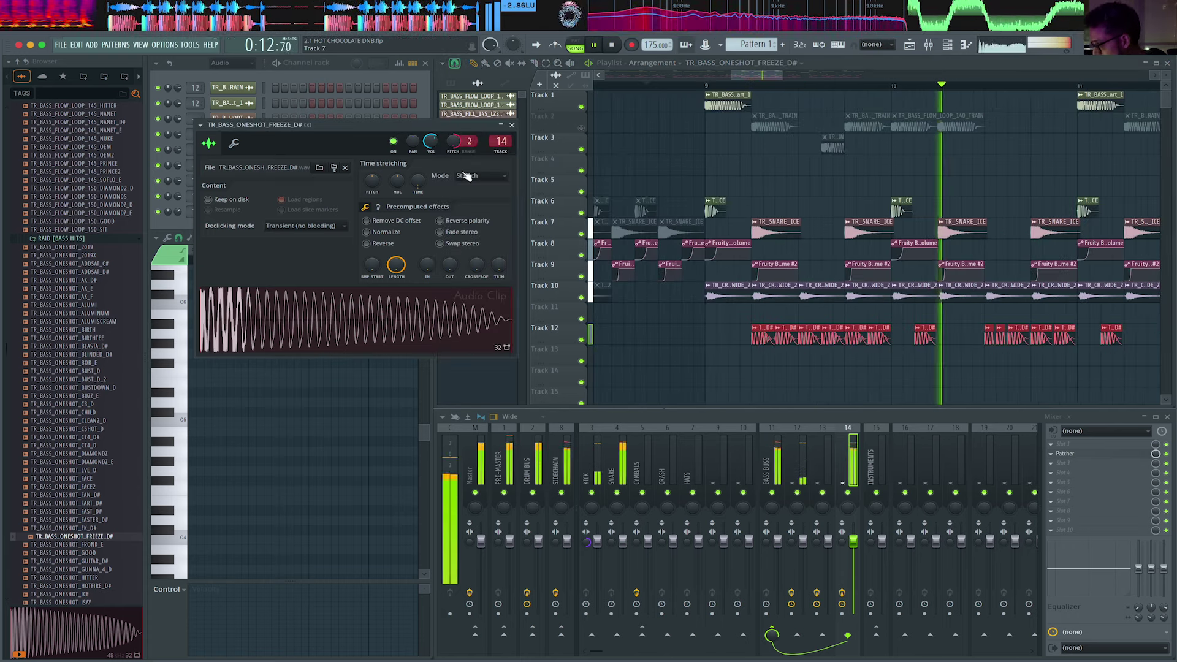
right_click(422, 182)
click(509, 310)
key(space)
key(space)
Audition further bass one-shots, replace the Track 12 sample with TR_BASS_ONESHOT_BOR_E and play it back.
scroll(846, 361, up, 4)
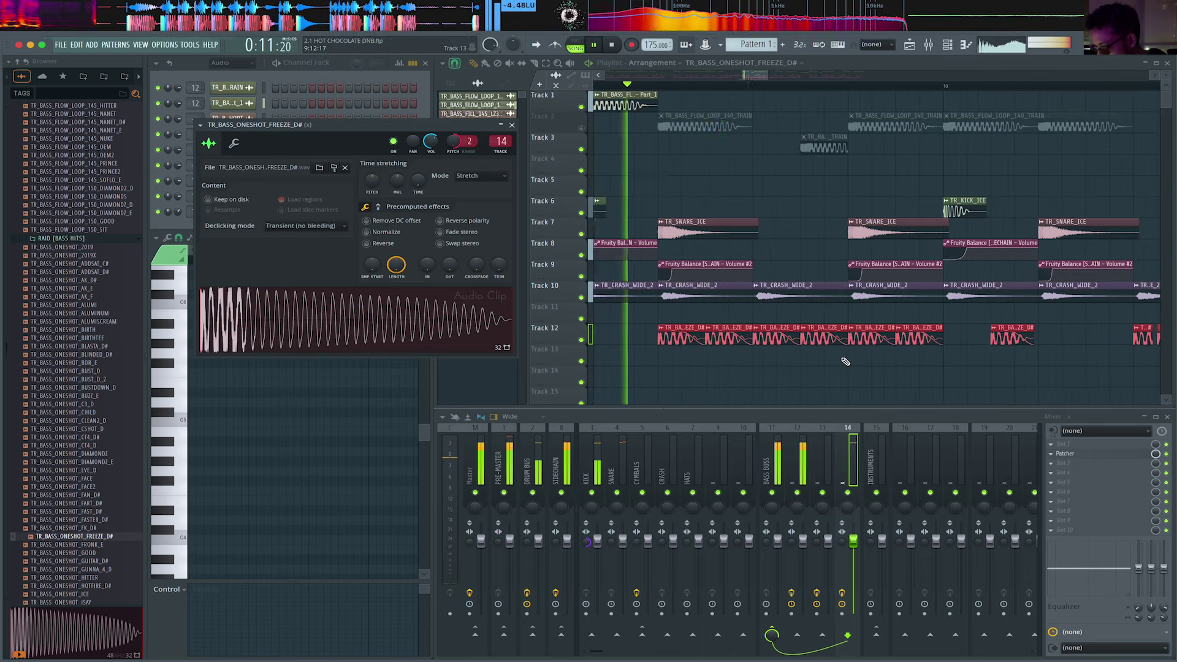
drag(939, 365, 720, 330)
key(space)
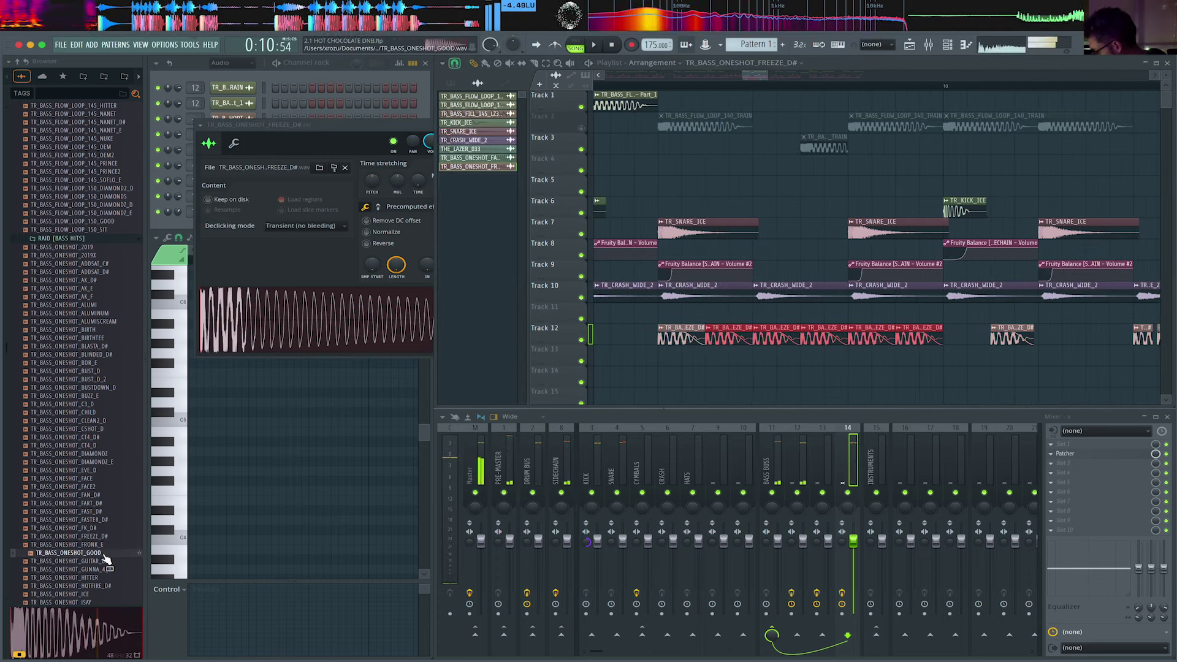
click(98, 338)
drag(98, 363, 788, 334)
key(space)
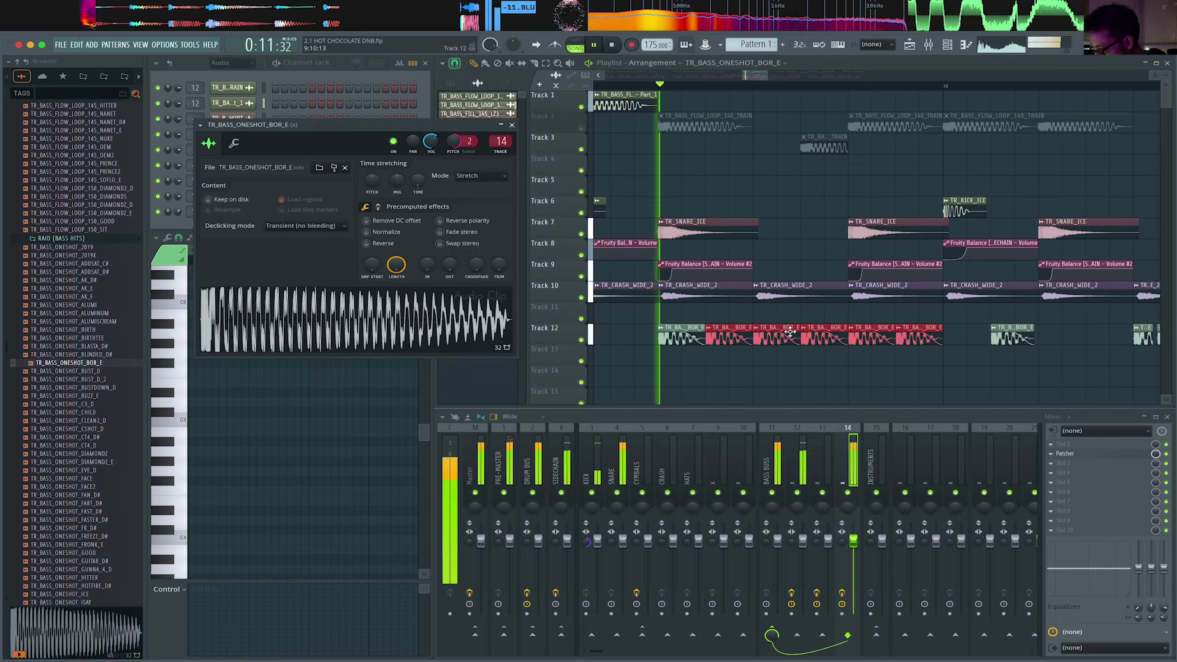
Select the Track 12 TR_BASS_ONESHOT_BOR_E one-shots, shorten their fade-outs and play the rhythm back.
drag(826, 350, 702, 315)
scroll(726, 334, up, 4)
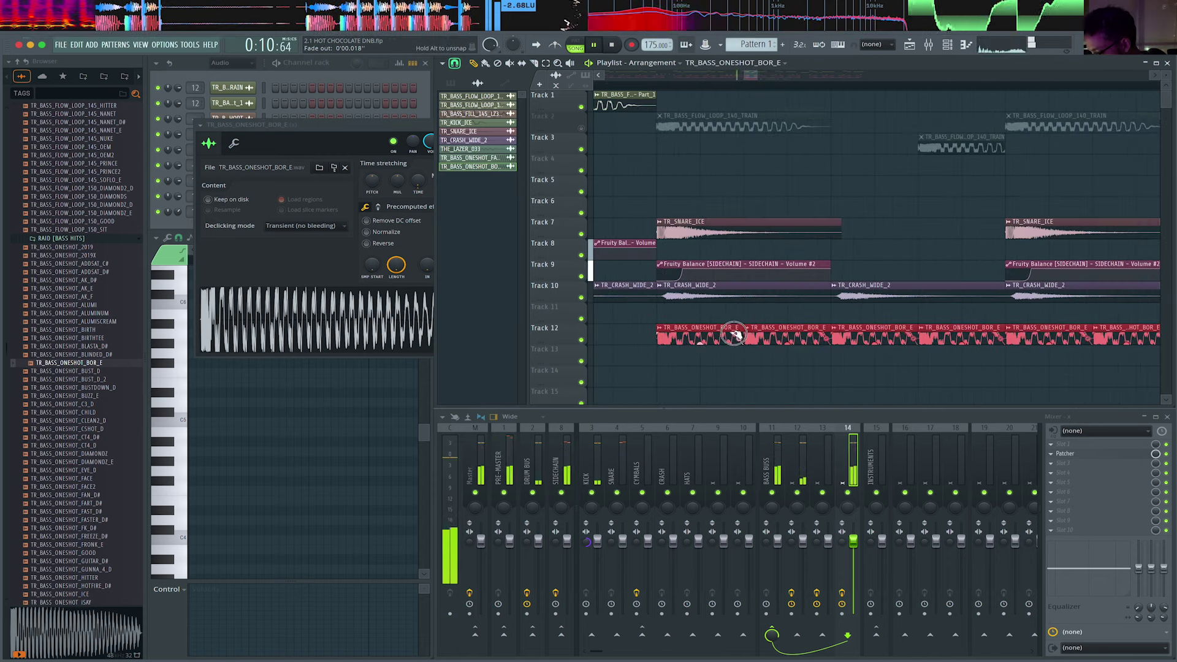
scroll(738, 336, down, 3)
key(space)
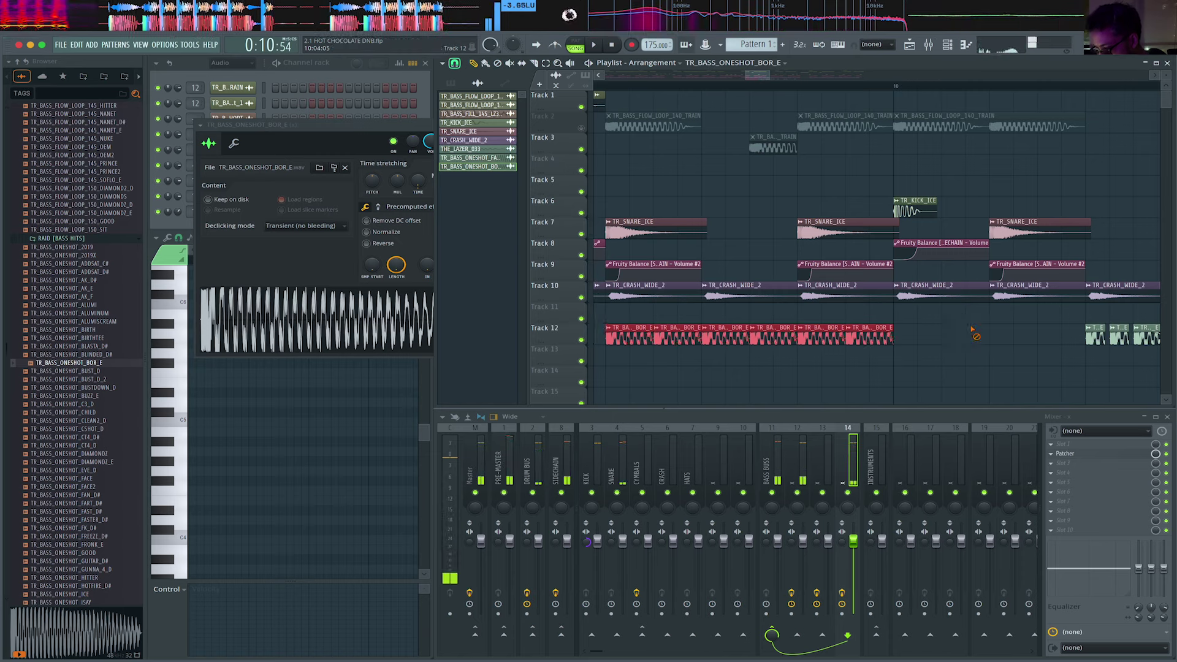
Fill the gaps in the Track 12 rhythm with repeated TR_BASS_ONESHOT_BOR_E one-shots and listen to the pattern.
drag(971, 330, 843, 331)
key(space)
scroll(809, 310, down, 4)
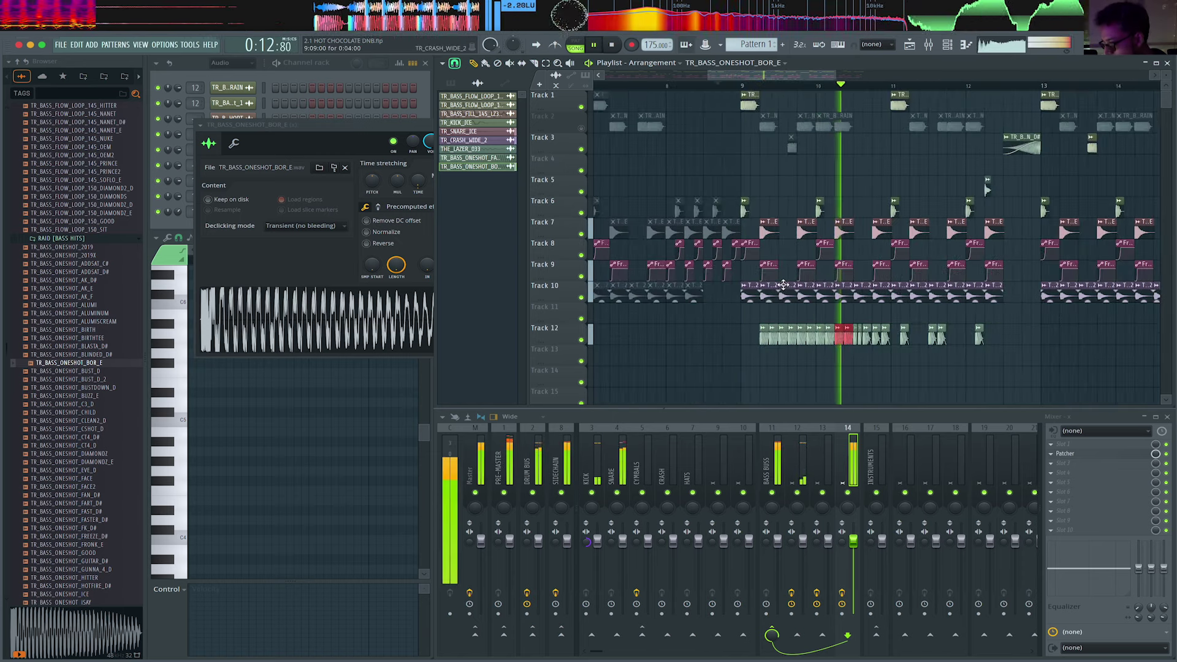
scroll(983, 334, up, 4)
scroll(983, 334, down, 5)
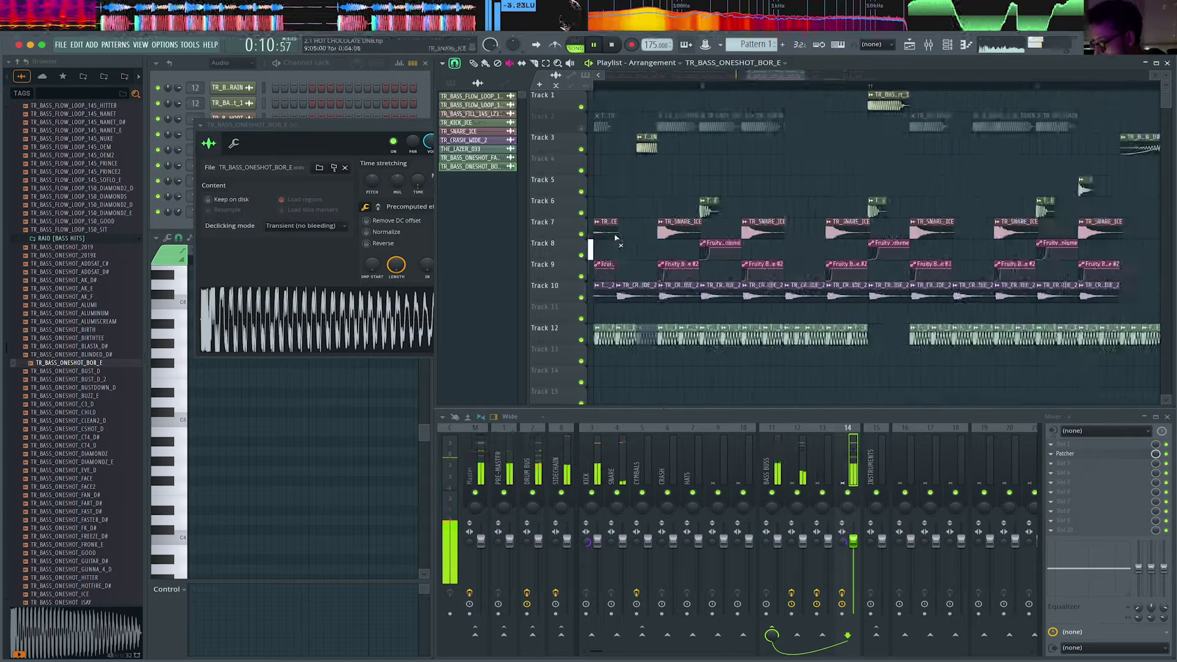
Duplicate the bars 9–16 section into bars 17–24 and mute the Track 12 one-shots in bars 9–16.
key(space)
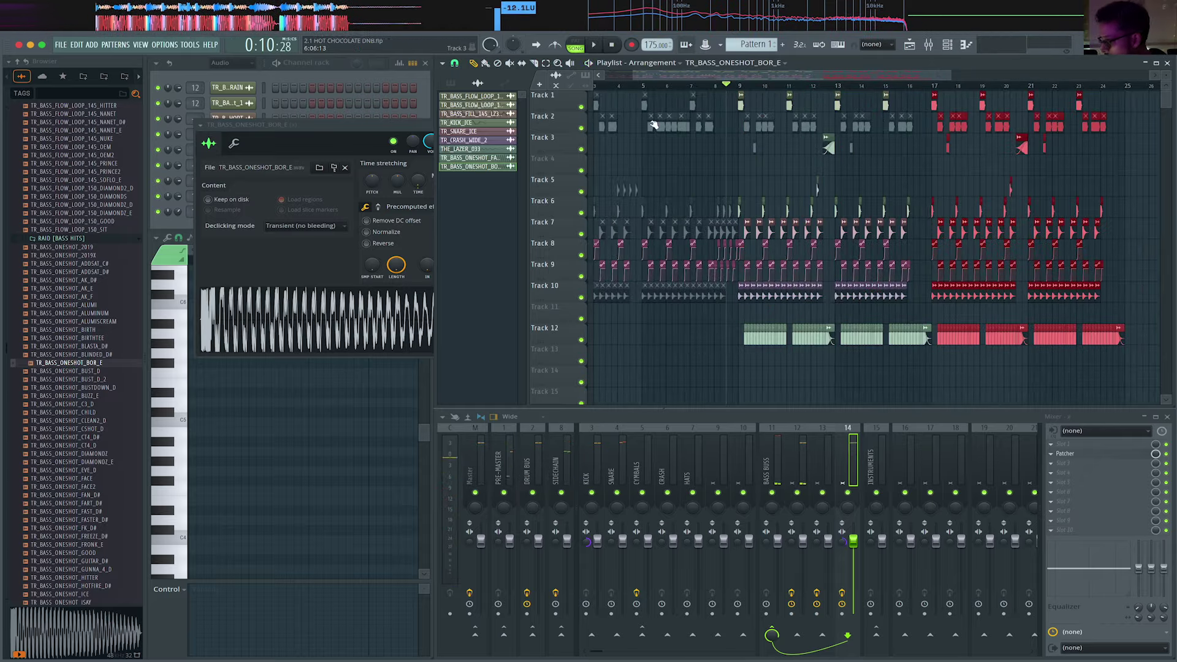
scroll(643, 328, down, 3)
drag(647, 331, 782, 329)
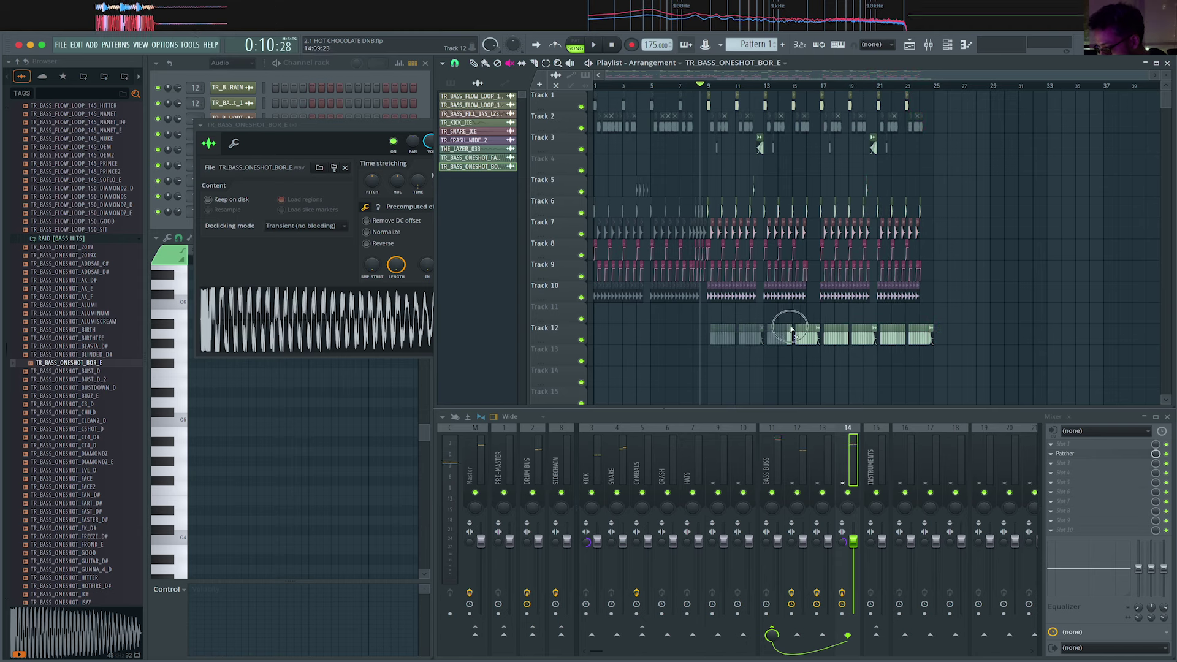
scroll(839, 92, up, 4)
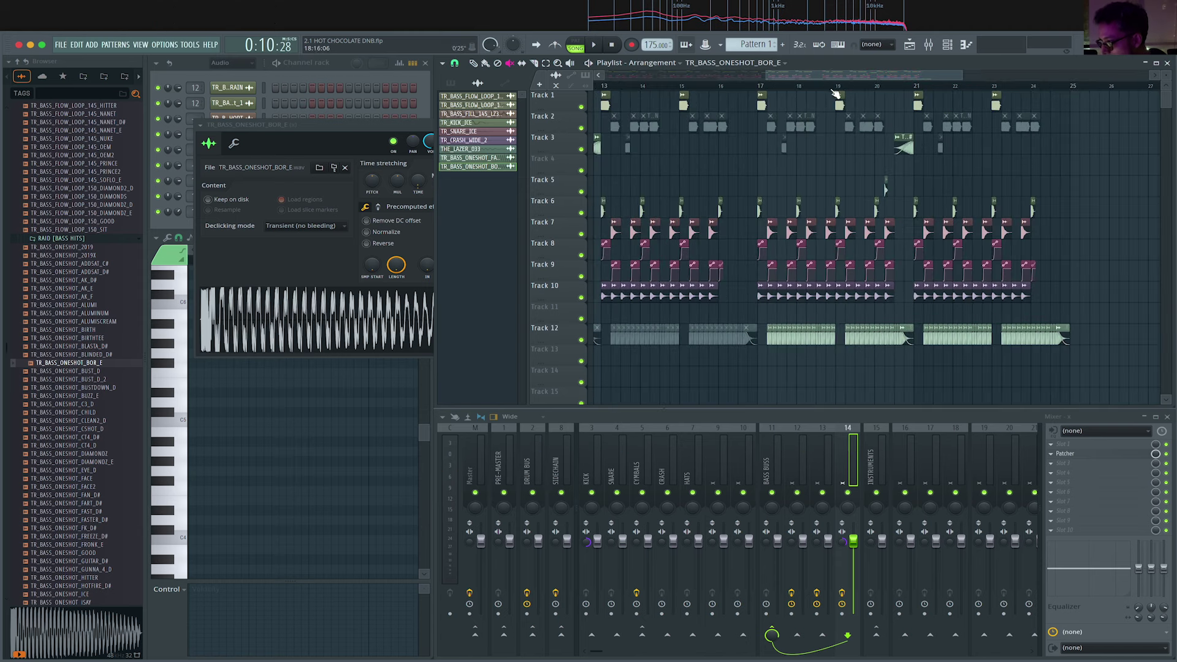
Unmute the Track 2 bass loops in bars 9–16 and set the playback position to bar 17.
click(755, 86)
scroll(808, 141, down, 3)
scroll(688, 149, down, 2)
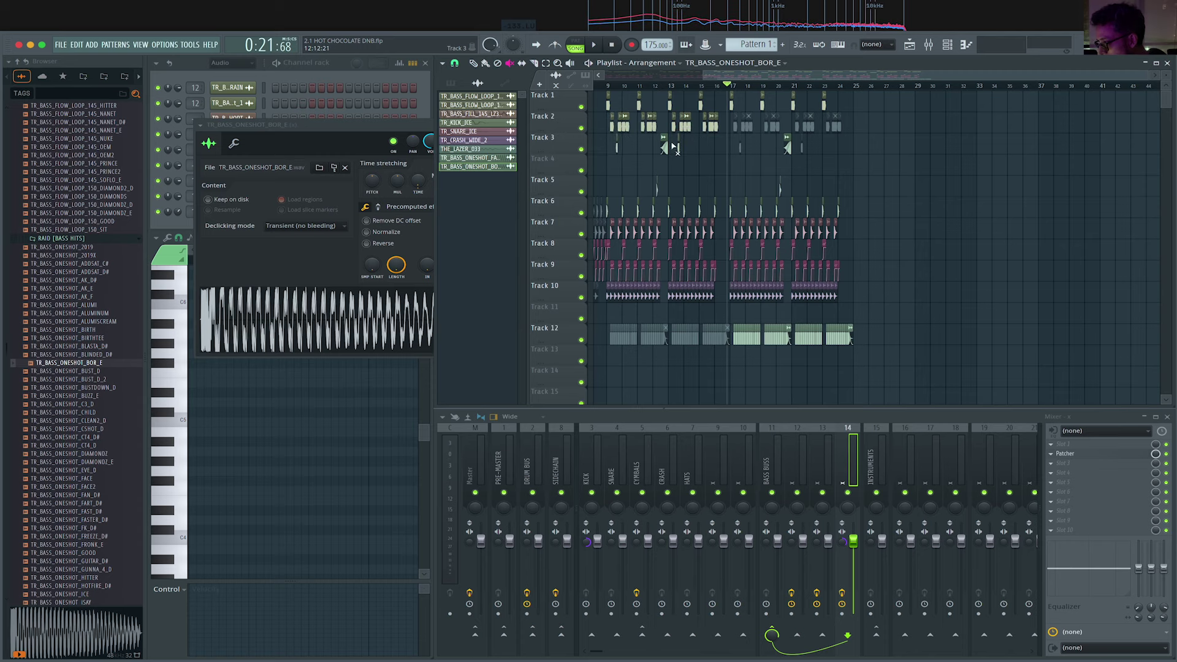
Listen from bar 17 and copy its opening kick and Track 8 sidechain automation to half a beat before the bar's second snare.
scroll(730, 179, up, 6)
key(space)
key(b)
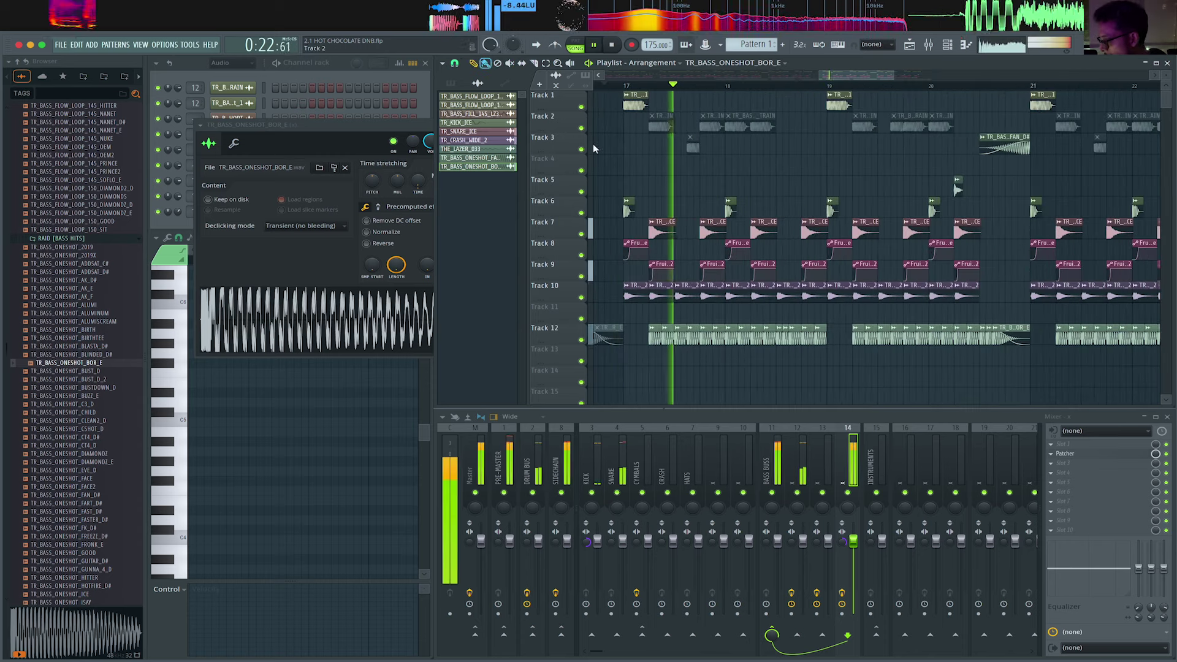
scroll(702, 208, up, 2)
scroll(705, 212, down, 1)
key(space)
scroll(640, 211, up, 2)
drag(647, 202, 624, 243)
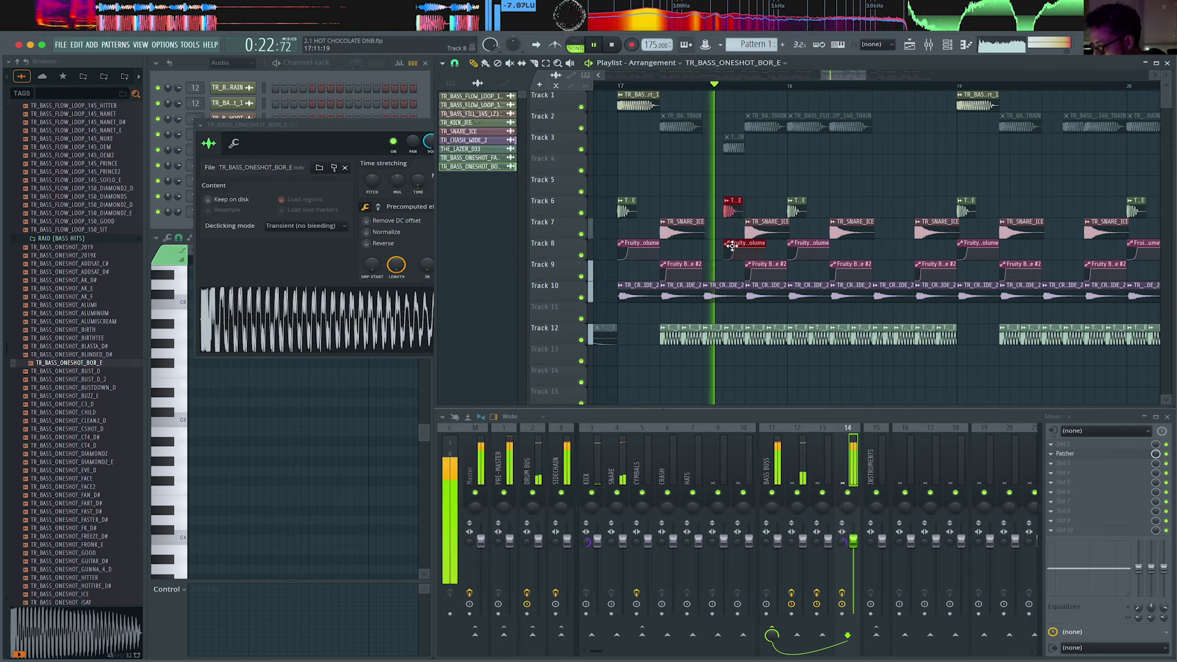
Add the same extra kick and Track 8 sidechain automation just before the second snare of bar 18 and play it.
scroll(729, 245, down, 1)
scroll(732, 245, up, 2)
key(space)
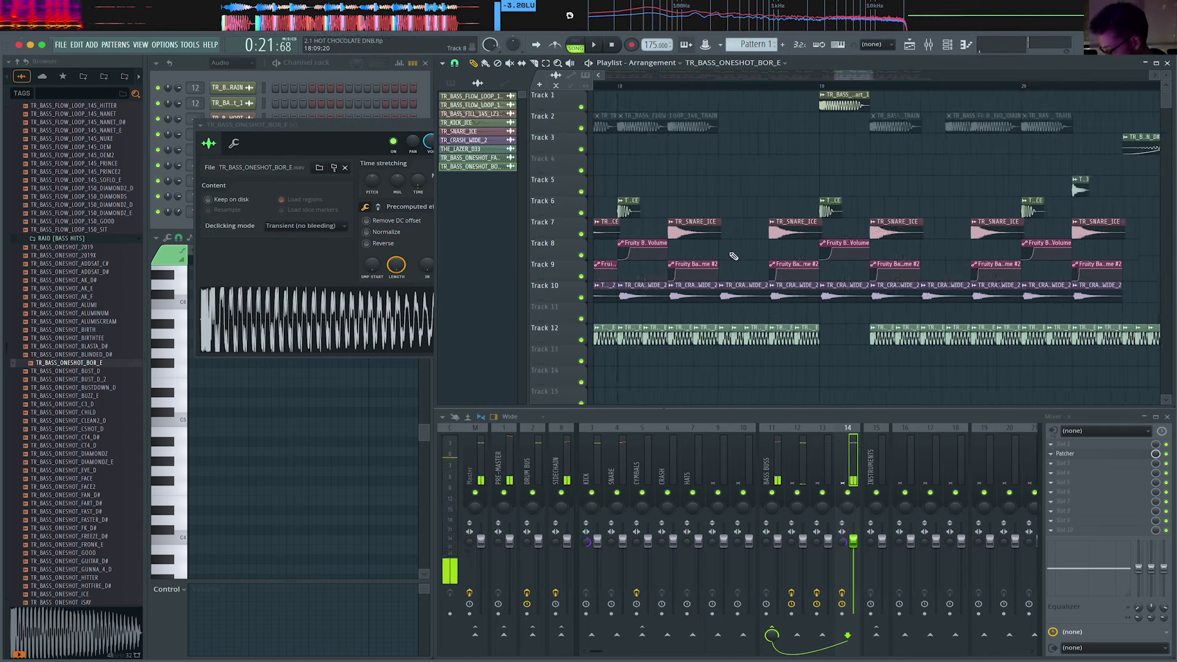
key(space)
scroll(773, 260, down, 3)
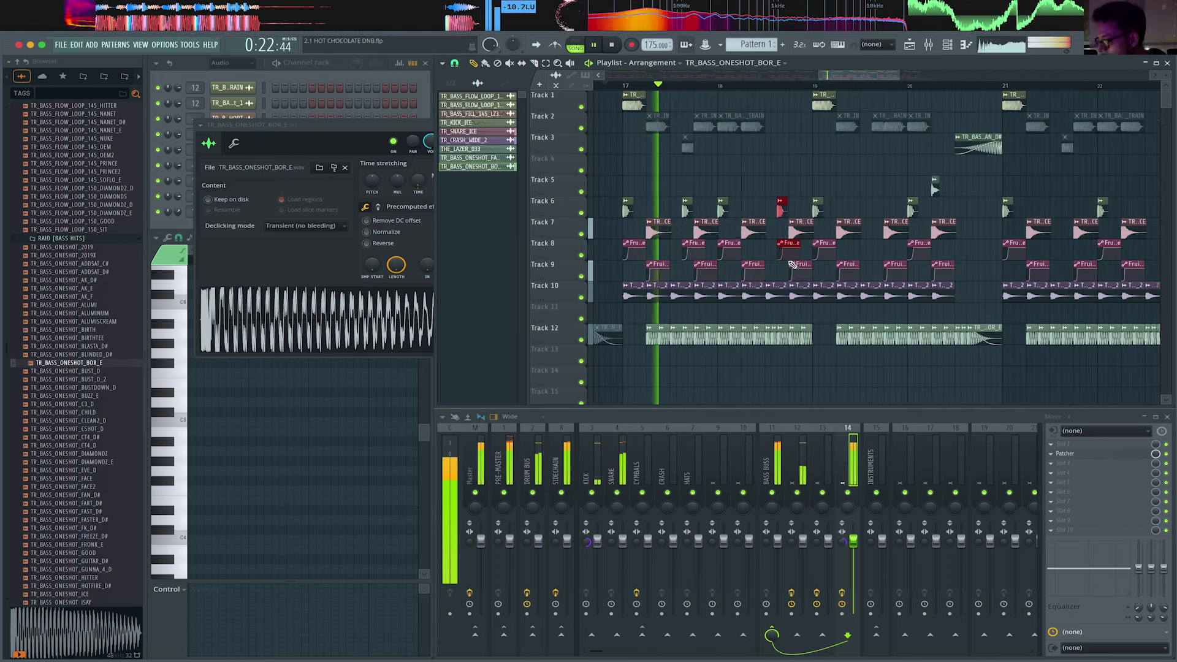
super+click(795, 251)
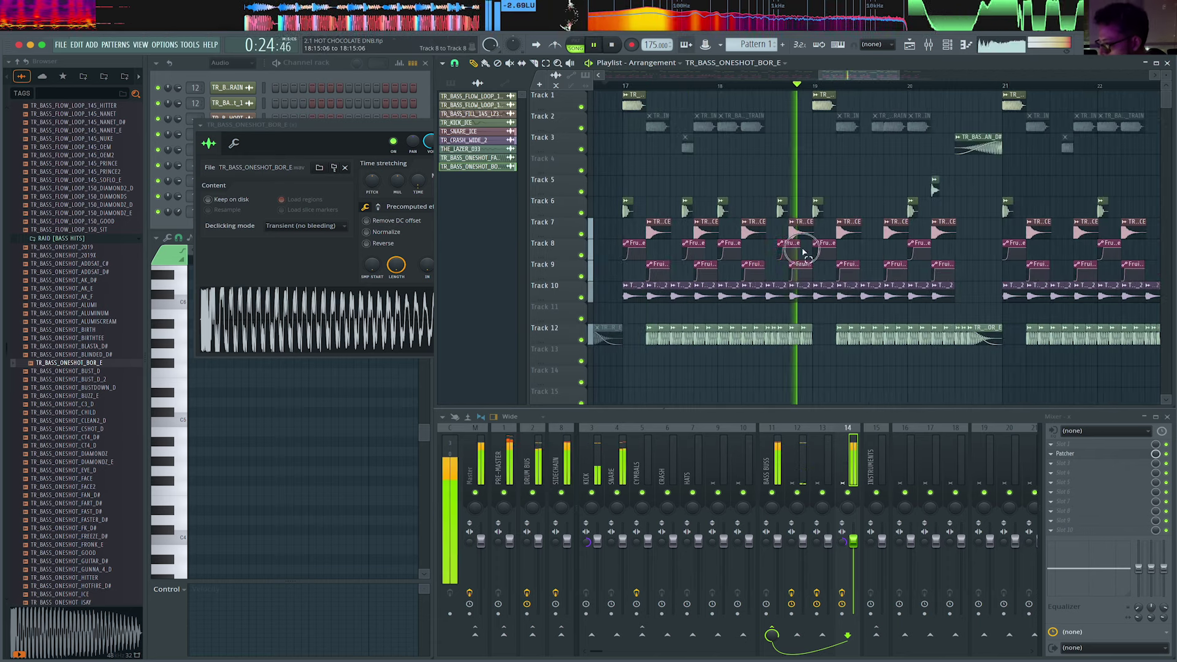
Trim the added Track 8 sidechain automation clips in bars 17 and 18 to end at the following snare, and play.
shift+super+click(698, 242)
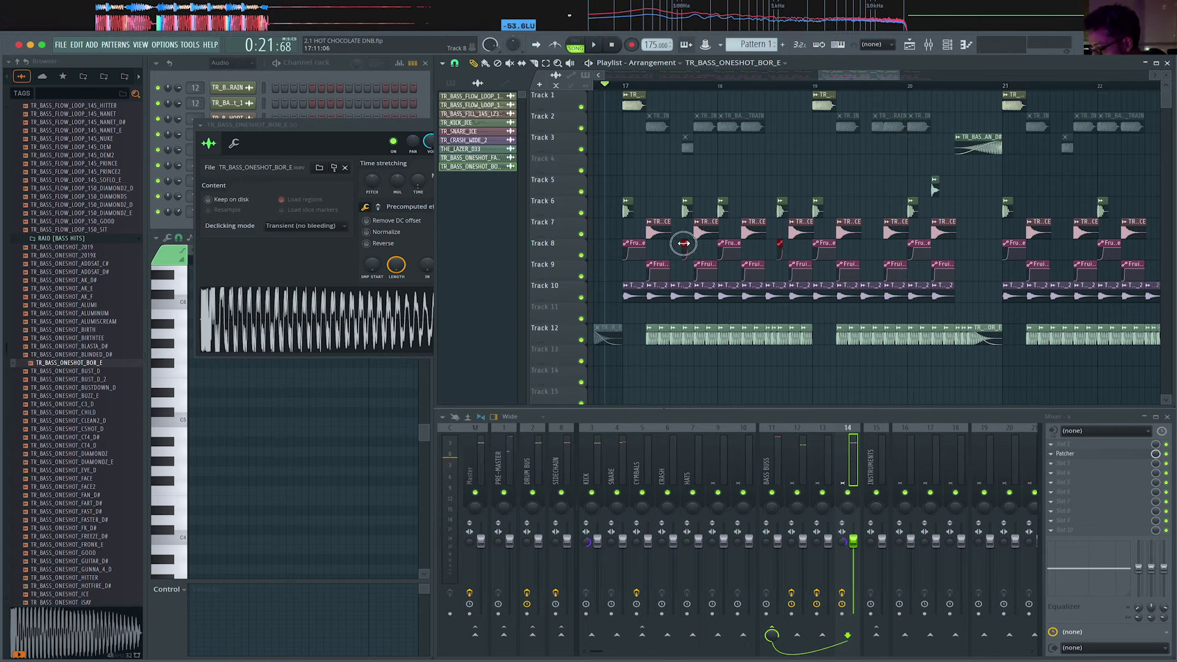
drag(688, 245, 695, 245)
key(space)
Replace the Track 6–10 drum and sidechain clips in bars 21–24 with a duplicate of those in bars 17–20.
scroll(701, 245, down, 3)
drag(990, 294, 832, 210)
key(Delete)
drag(904, 302, 665, 205)
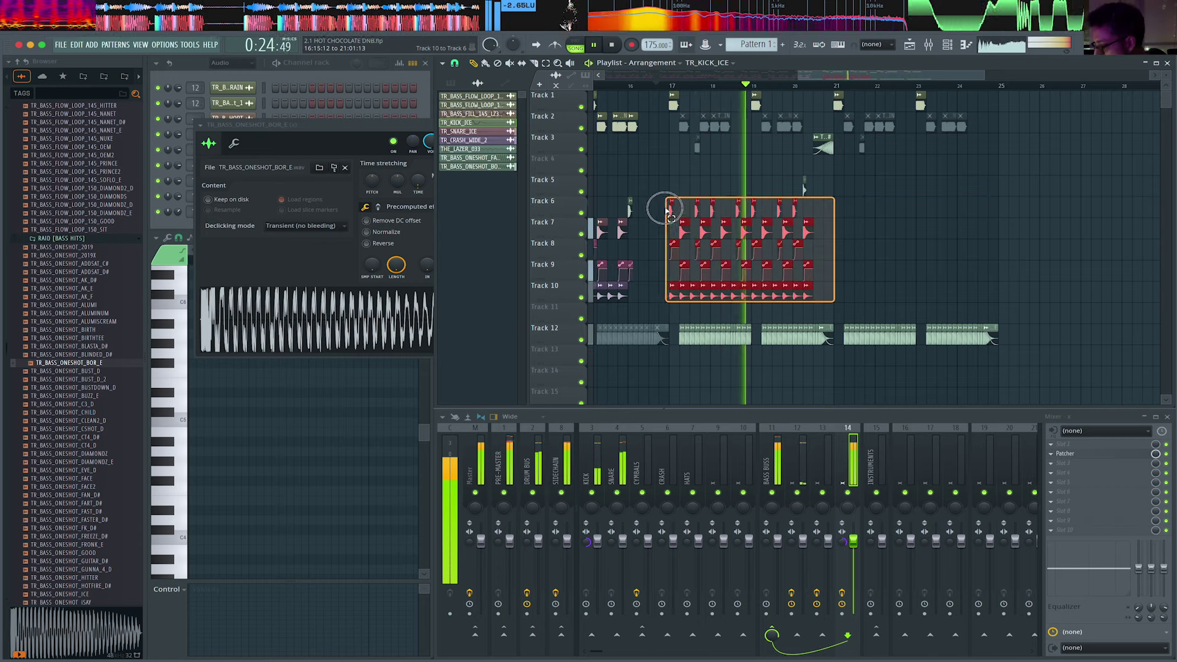
scroll(885, 270, up, 2)
scroll(884, 269, up, 3)
key(ctrl+b)
scroll(884, 270, down, 4)
scroll(885, 270, down, 2)
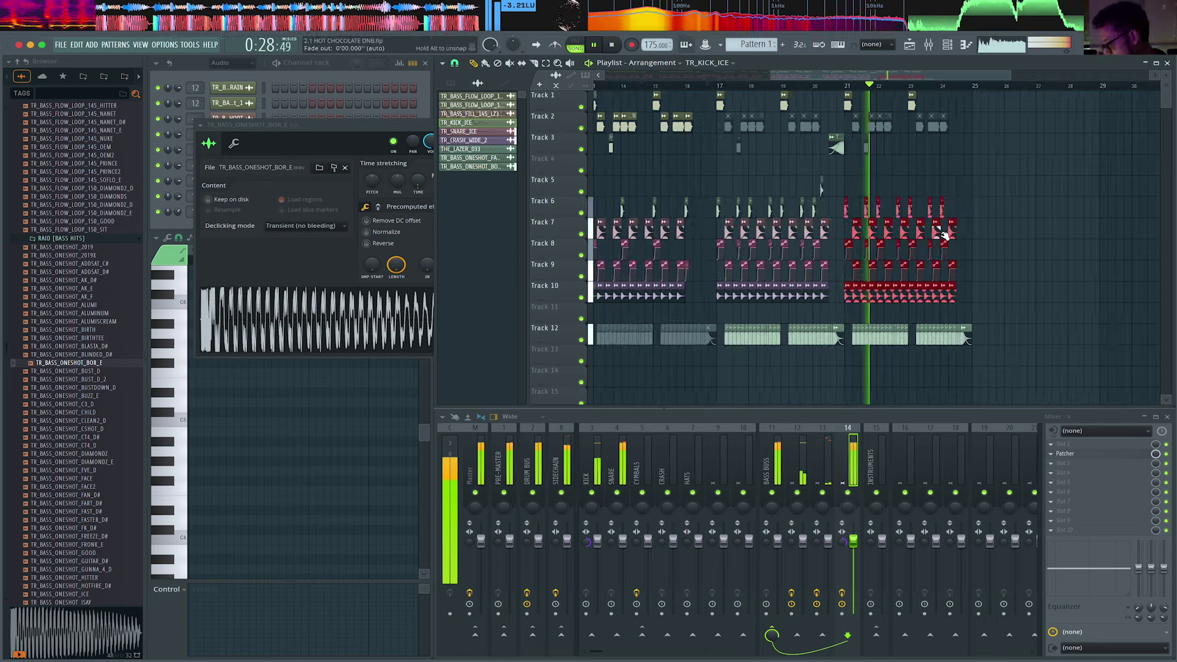
Load Transient Processor into the first effect slot of mixer track 14 and raise its attack to 100%.
scroll(769, 325, up, 3)
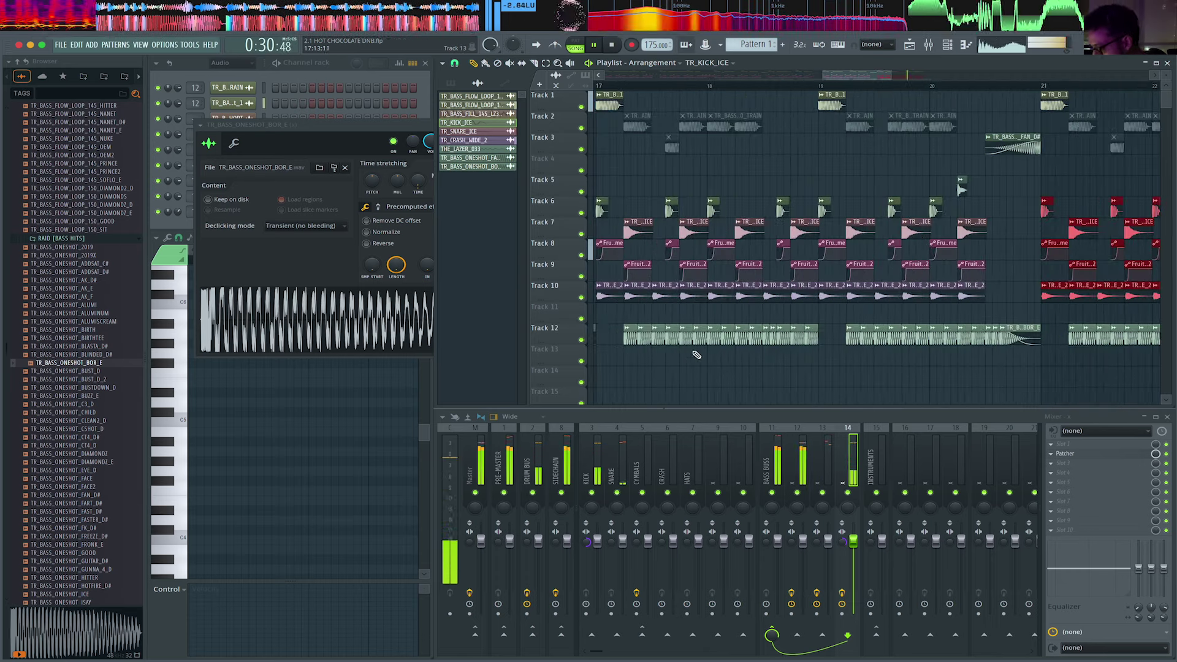
click(1077, 441)
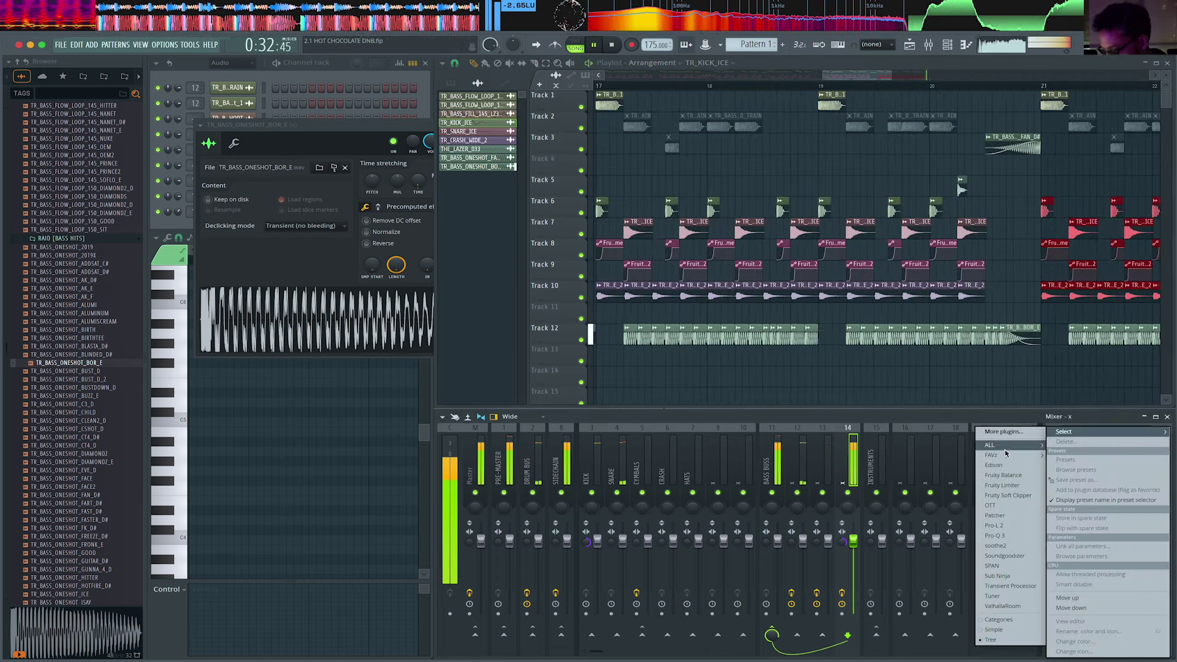
click(1010, 586)
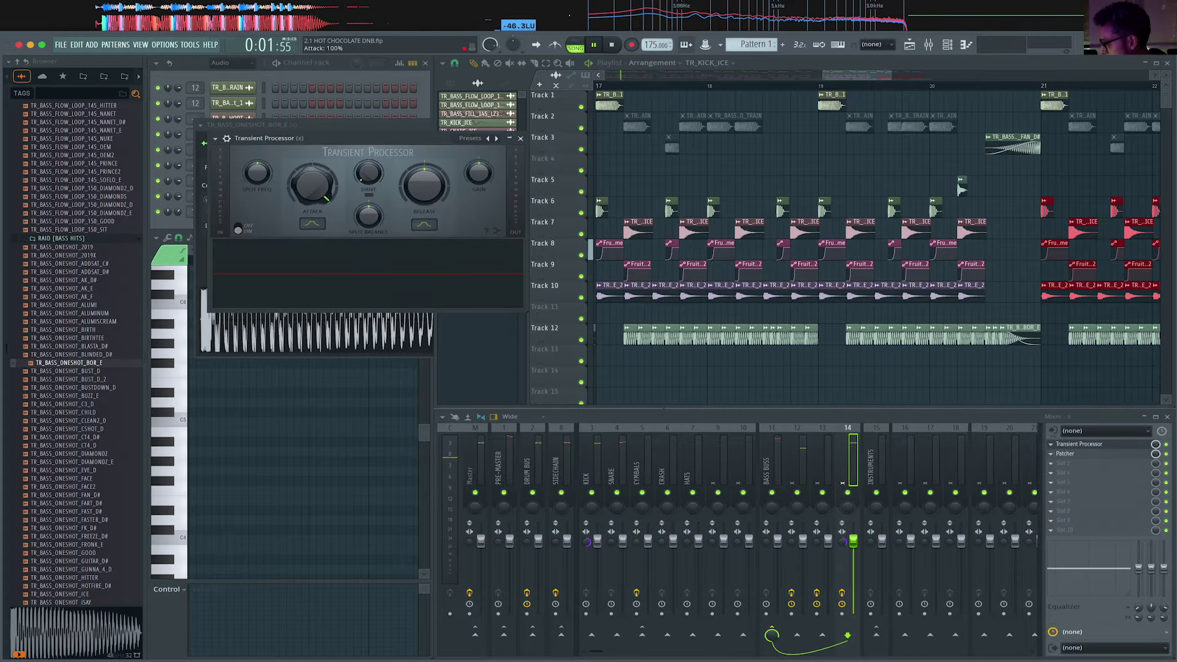